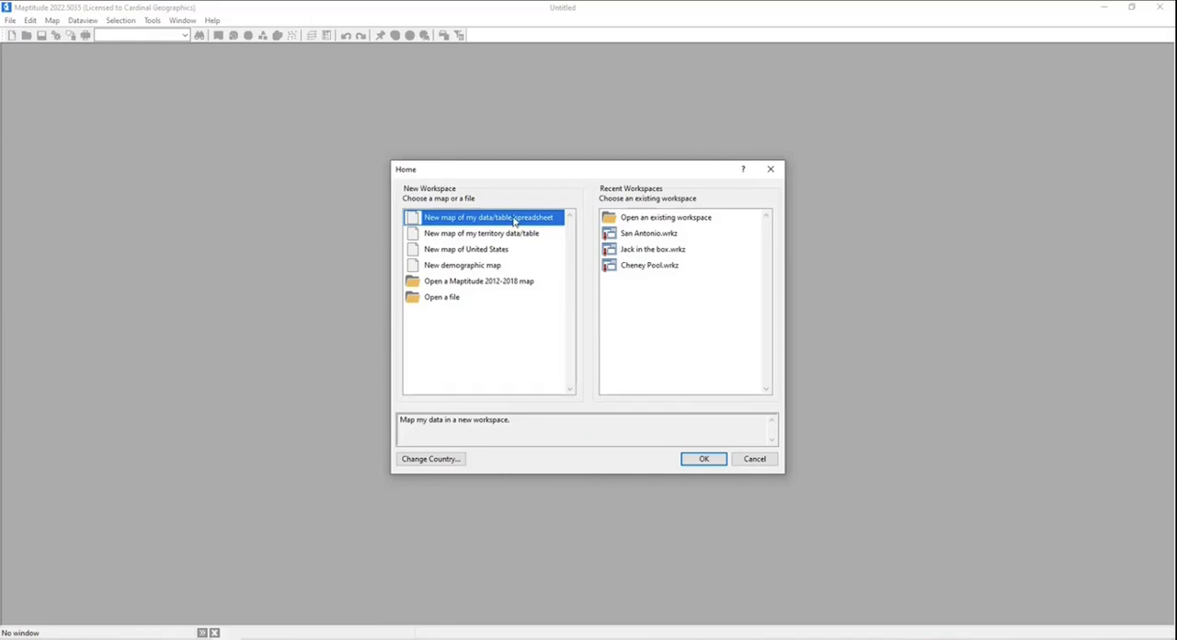
- Start a new map from spreadsheet data and browse to Documents > Lucas Mapping Solutions > Maptitude-Blog > Maptitude for Municipal Govt > 2 - Public Safety
click(684, 457)
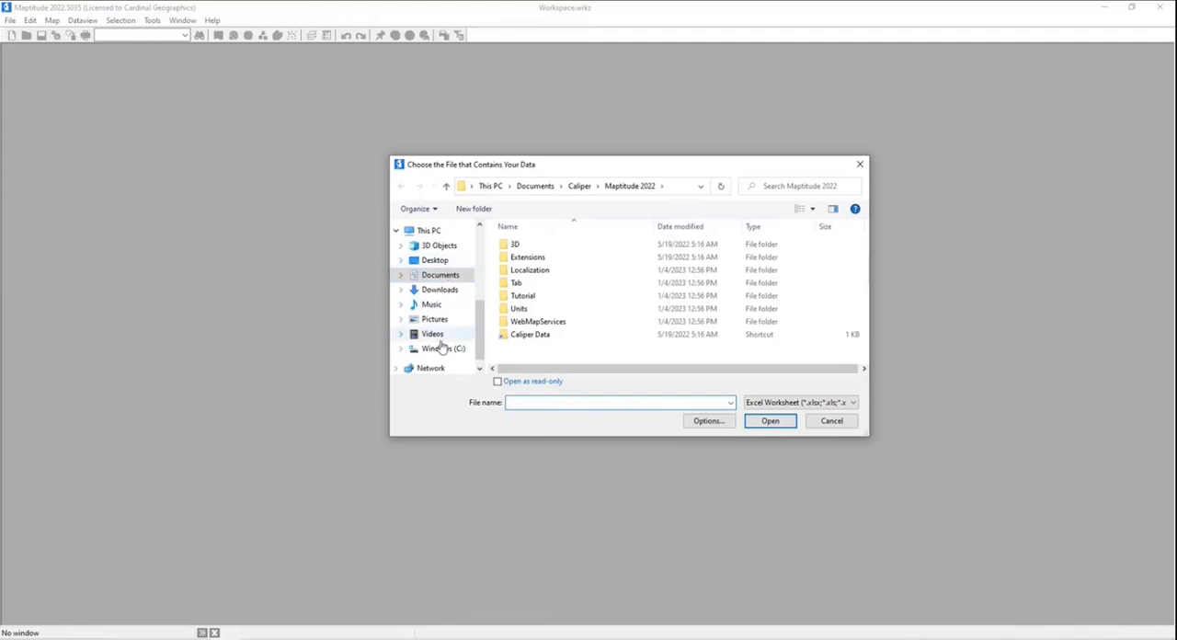
click(439, 275)
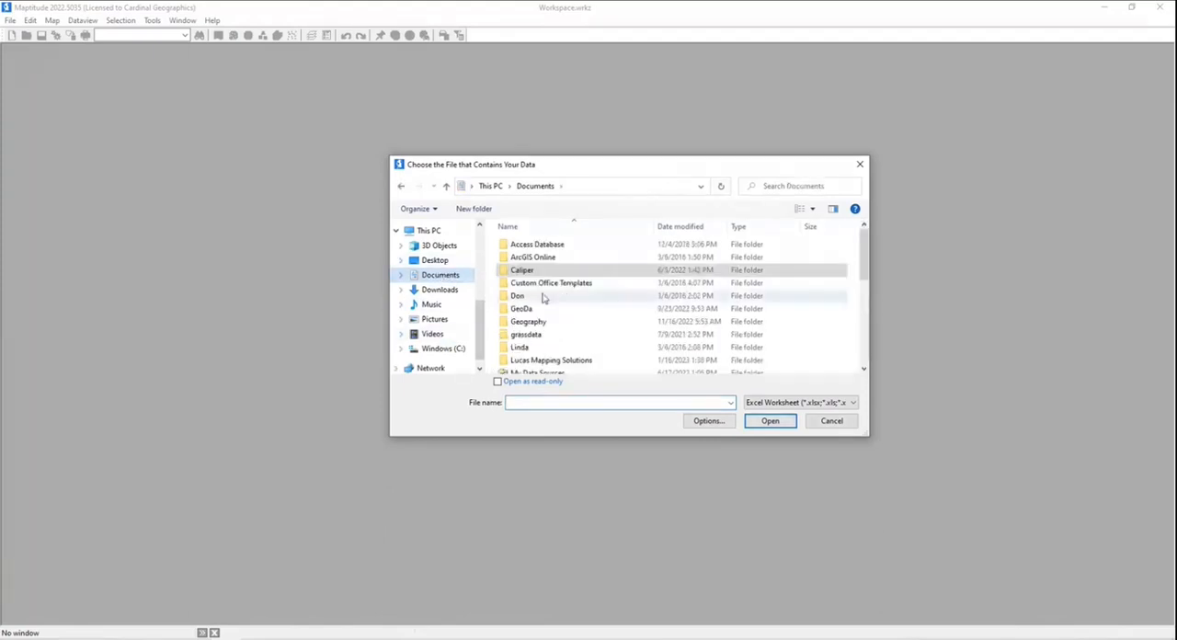
double_click(575, 363)
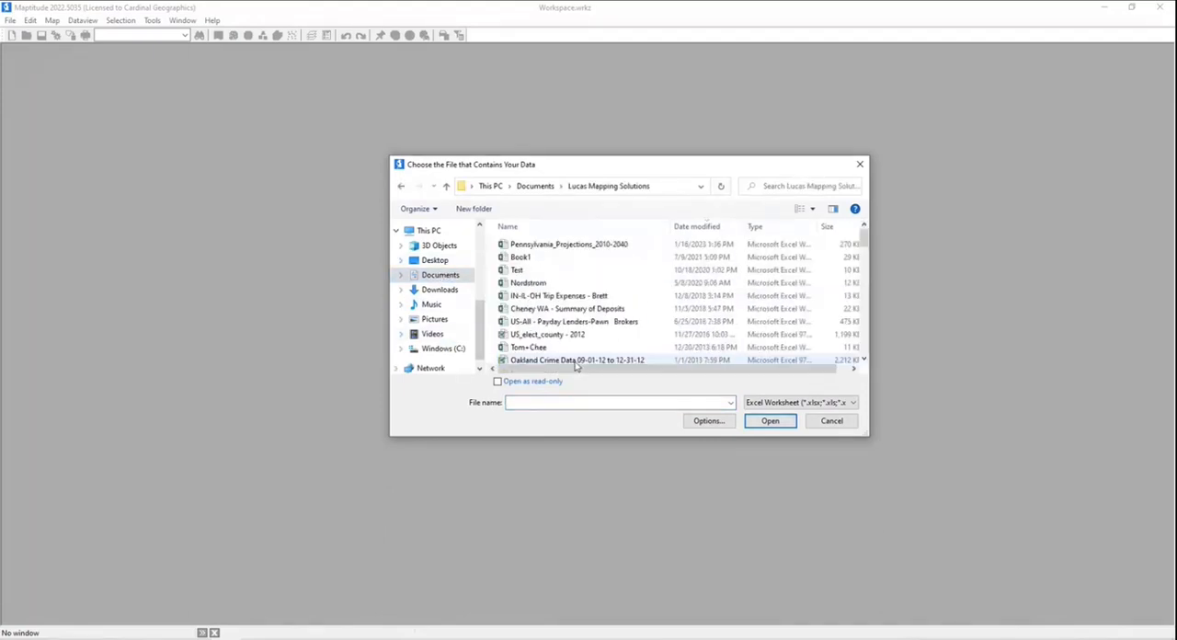
scroll(567, 338, up, 3)
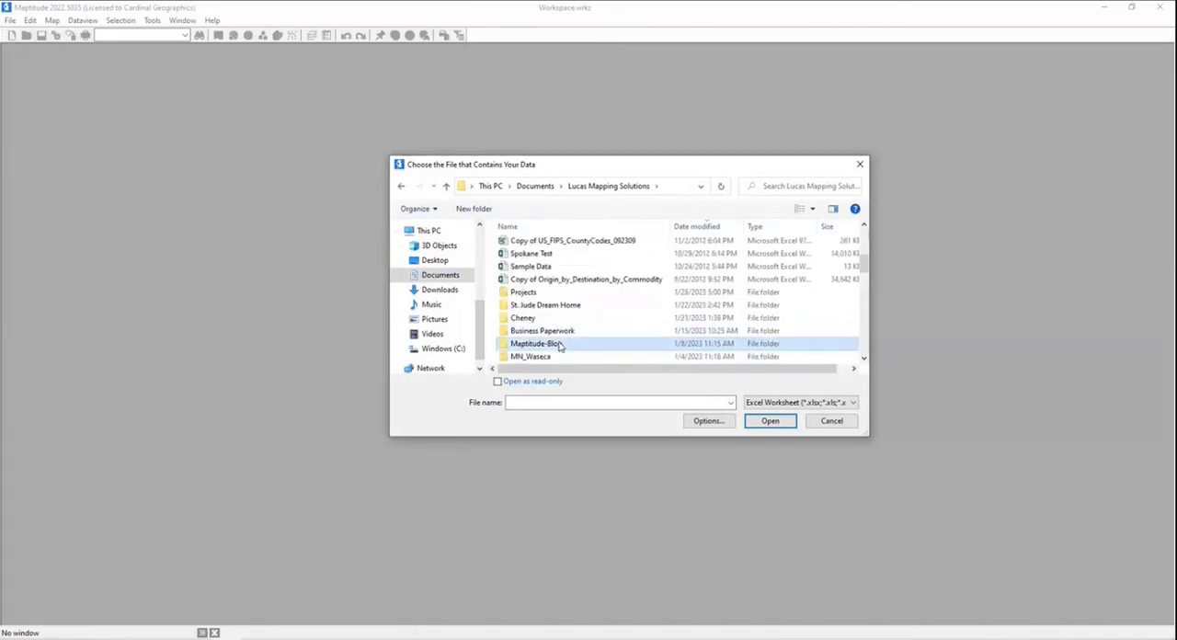
double_click(564, 340)
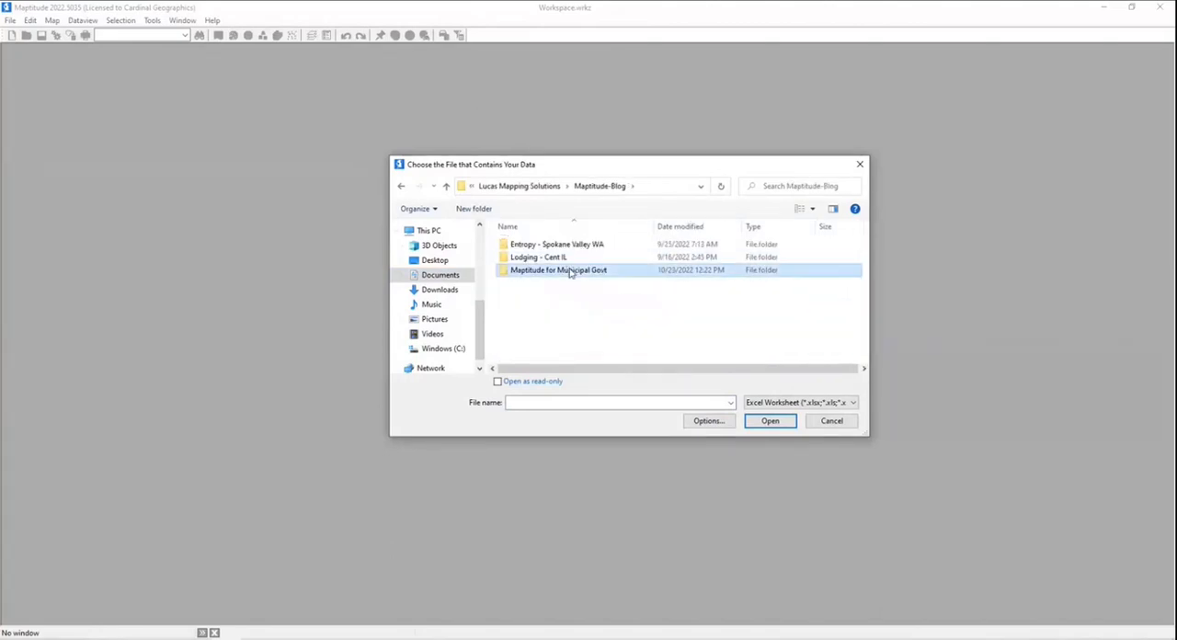
double_click(569, 270)
double_click(556, 260)
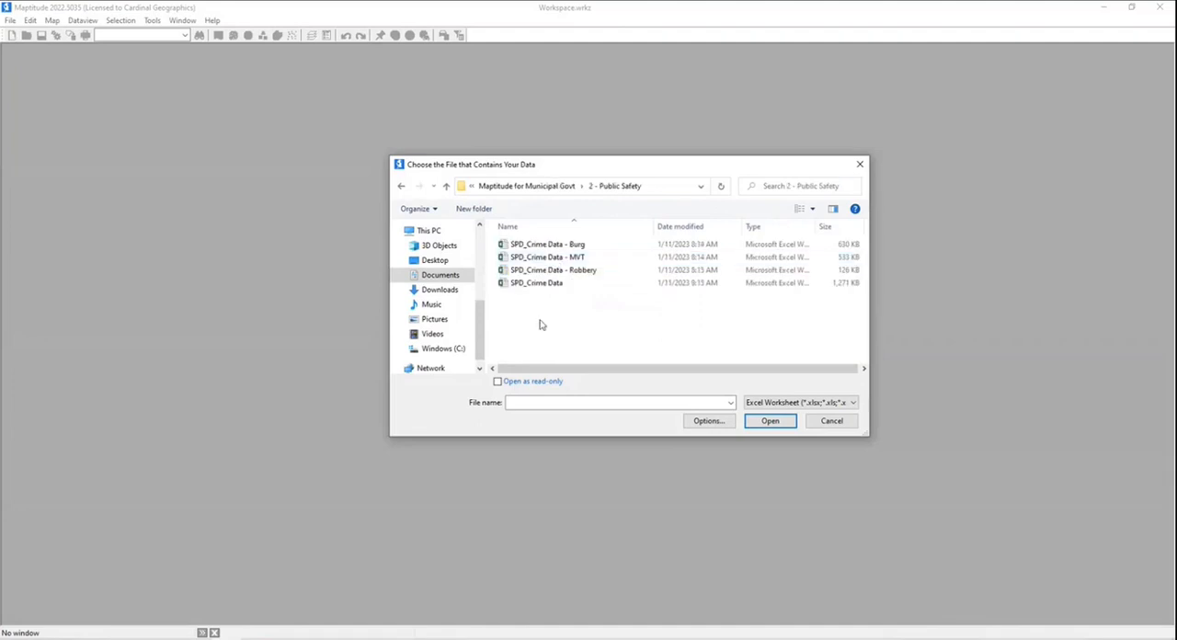
- Open the SPD_Crime Data workbook as the map data and choose its Crime Data sheet
click(546, 284)
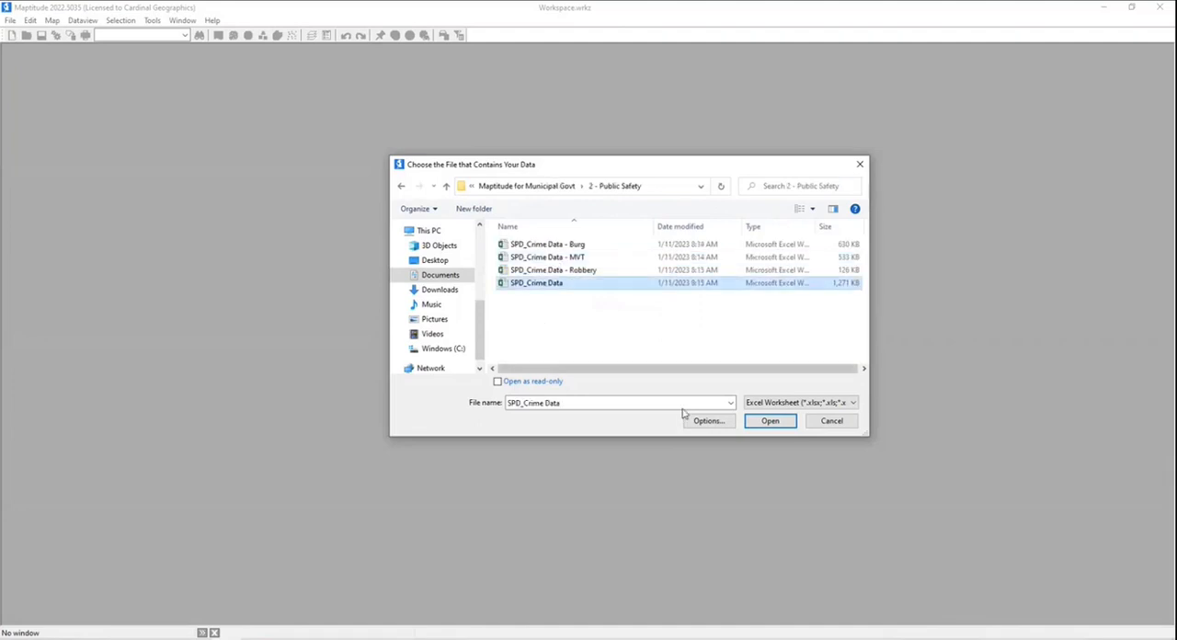
click(768, 421)
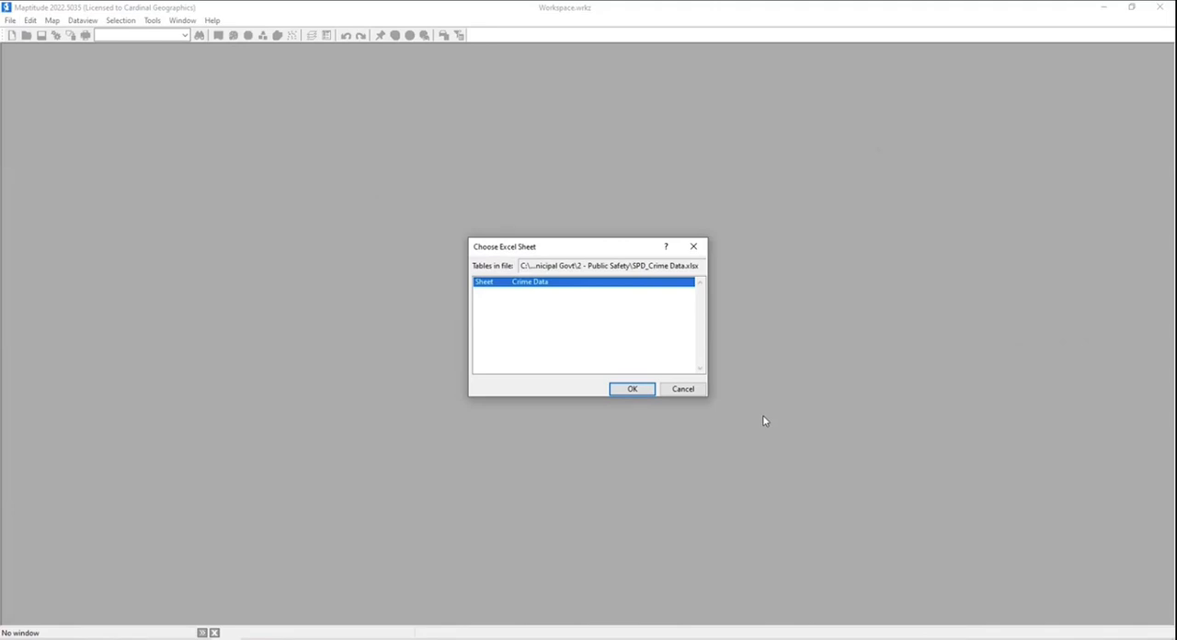
click(622, 392)
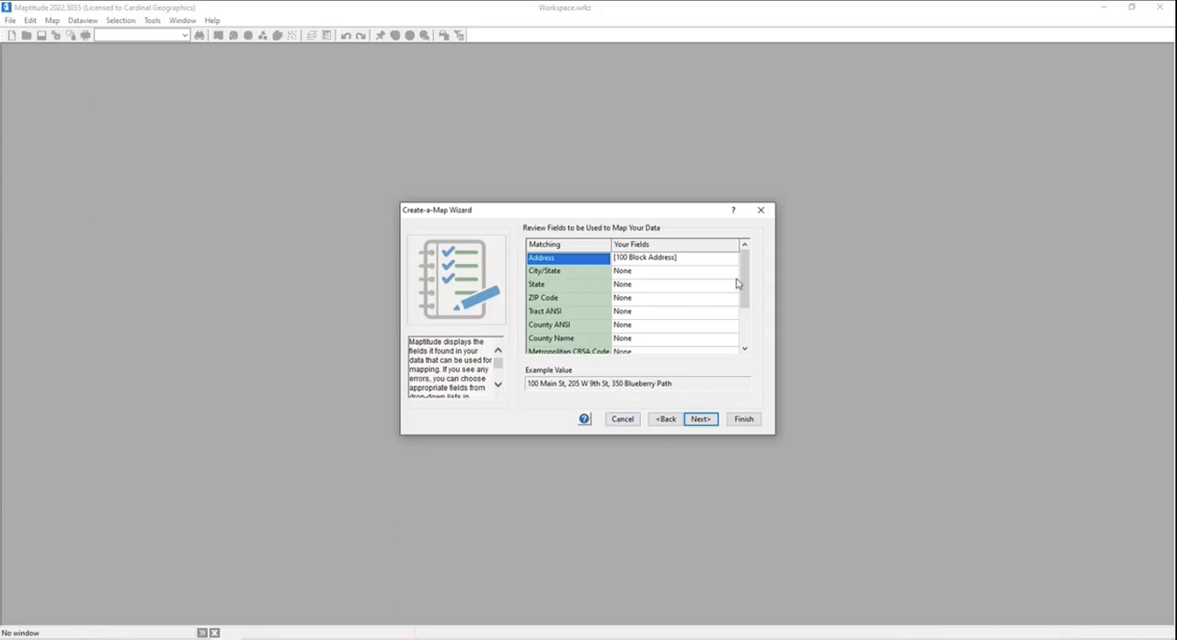
- Accept the Longitude and Latitude field matches, locate the records by XY coordinates, and import the data rather than linking it
drag(745, 274, 744, 322)
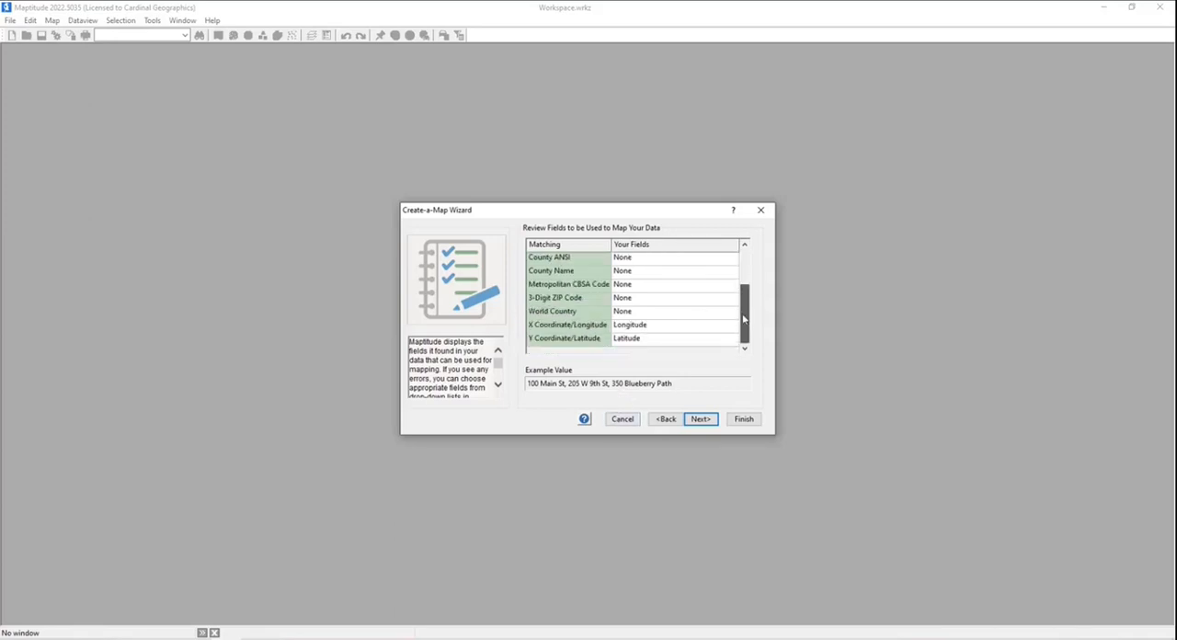
click(701, 420)
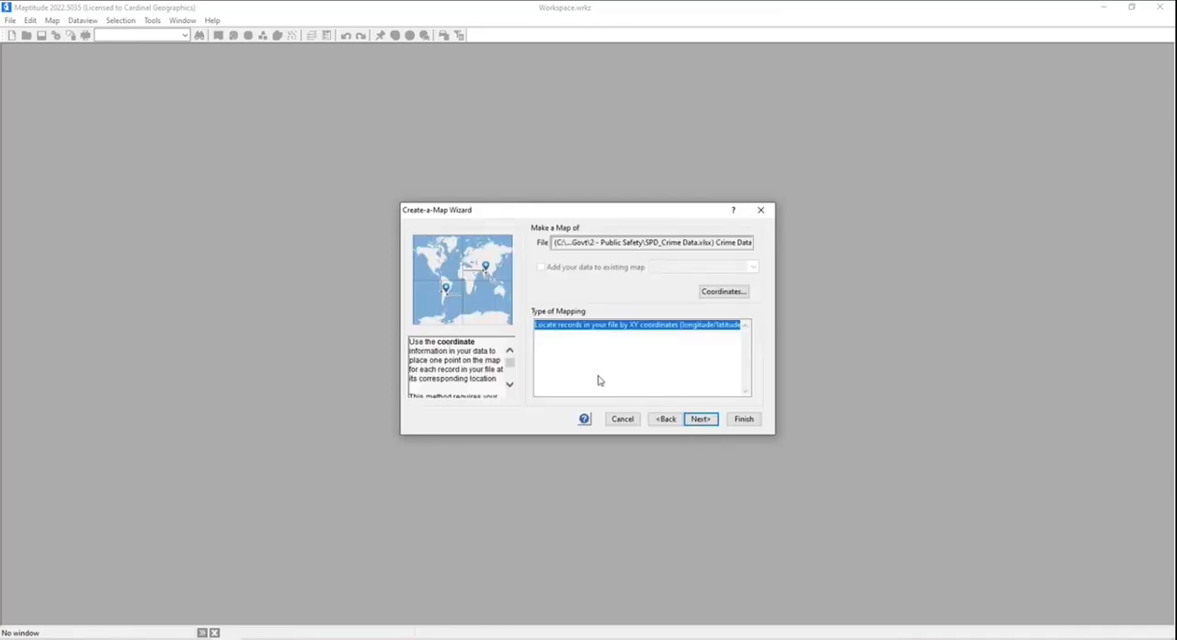
click(699, 418)
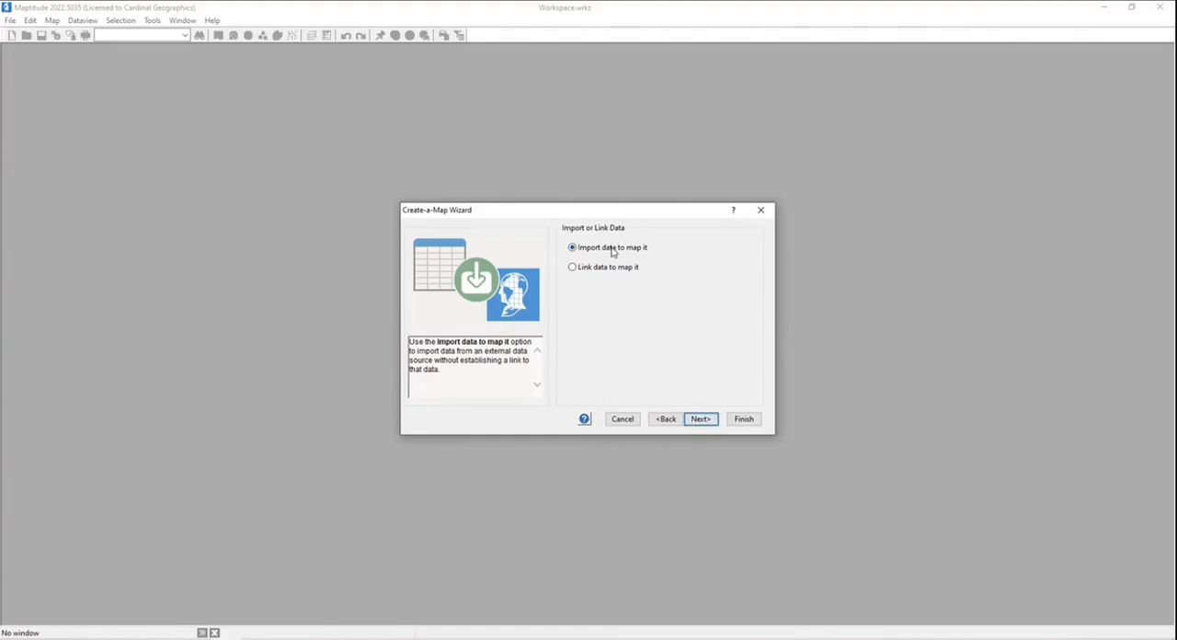
click(700, 420)
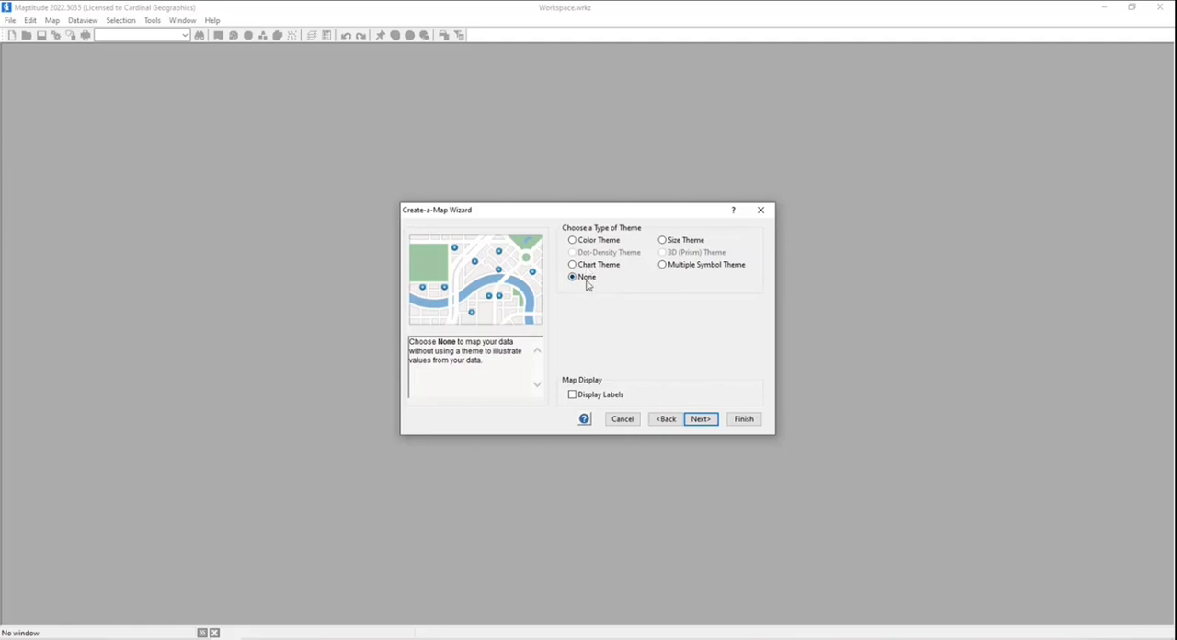
- Finish creating the map with no theme and no analysis, and maximize the new map window
click(699, 420)
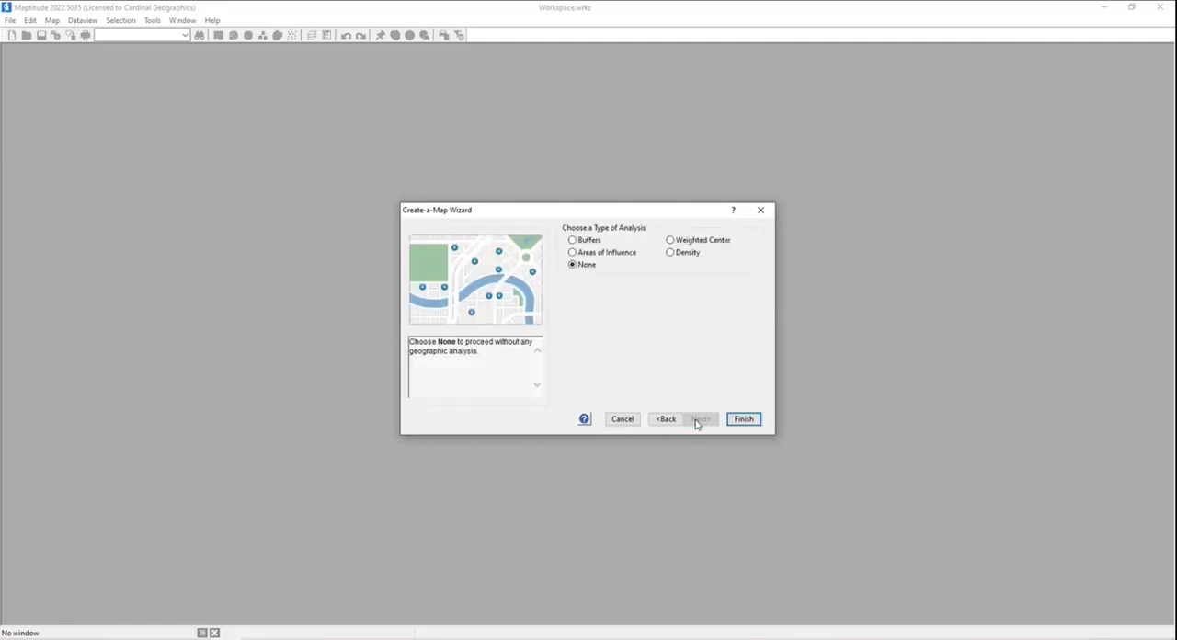
click(732, 421)
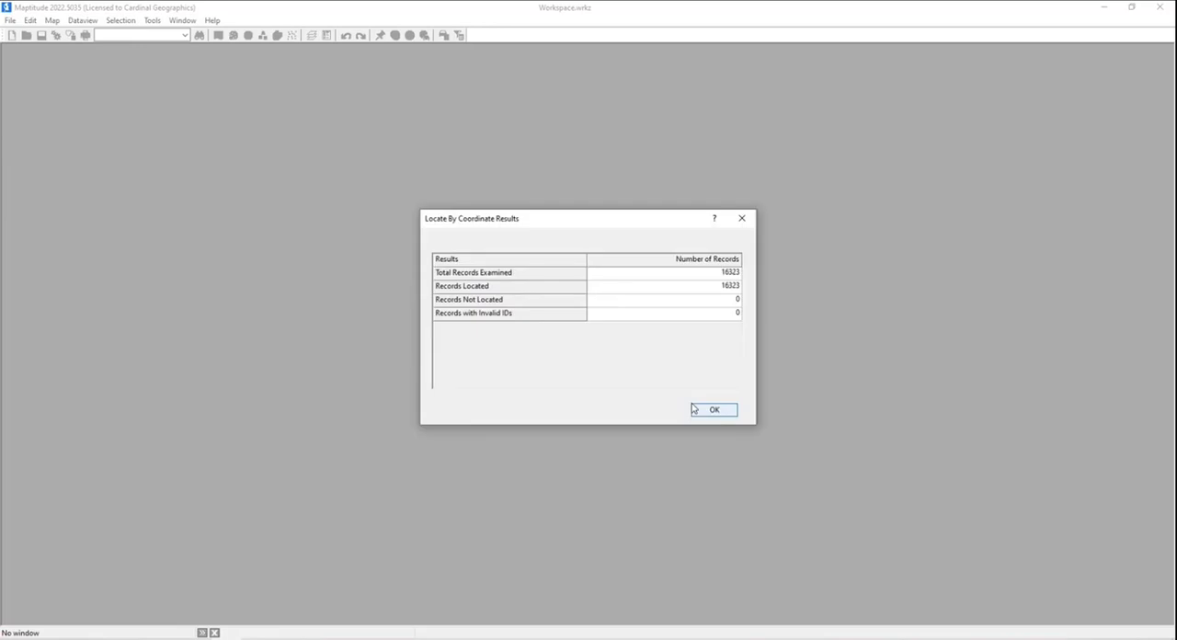
click(710, 410)
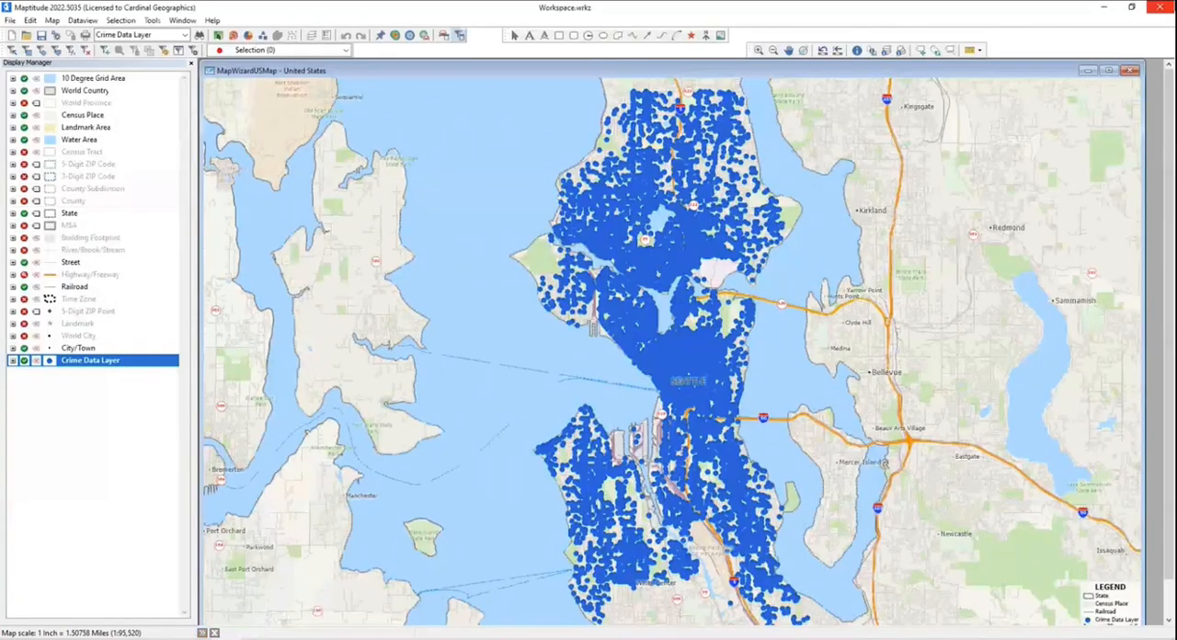
click(1109, 71)
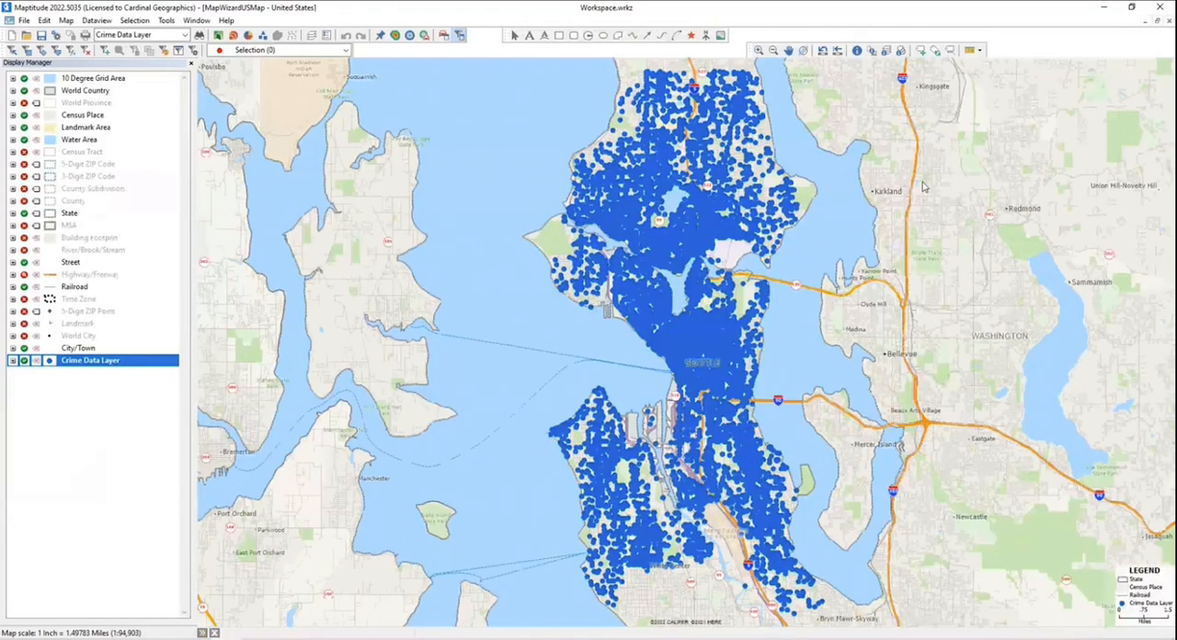
- Reduce the symbol size of the Crime Data Layer to 4
double_click(80, 361)
click(484, 383)
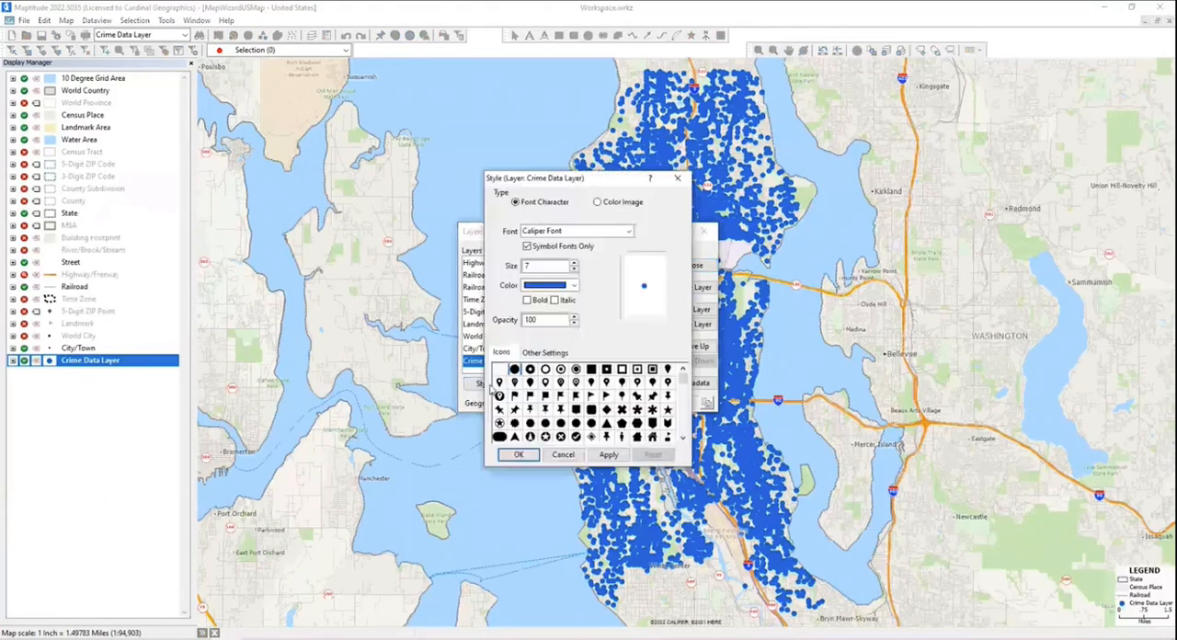
click(573, 270)
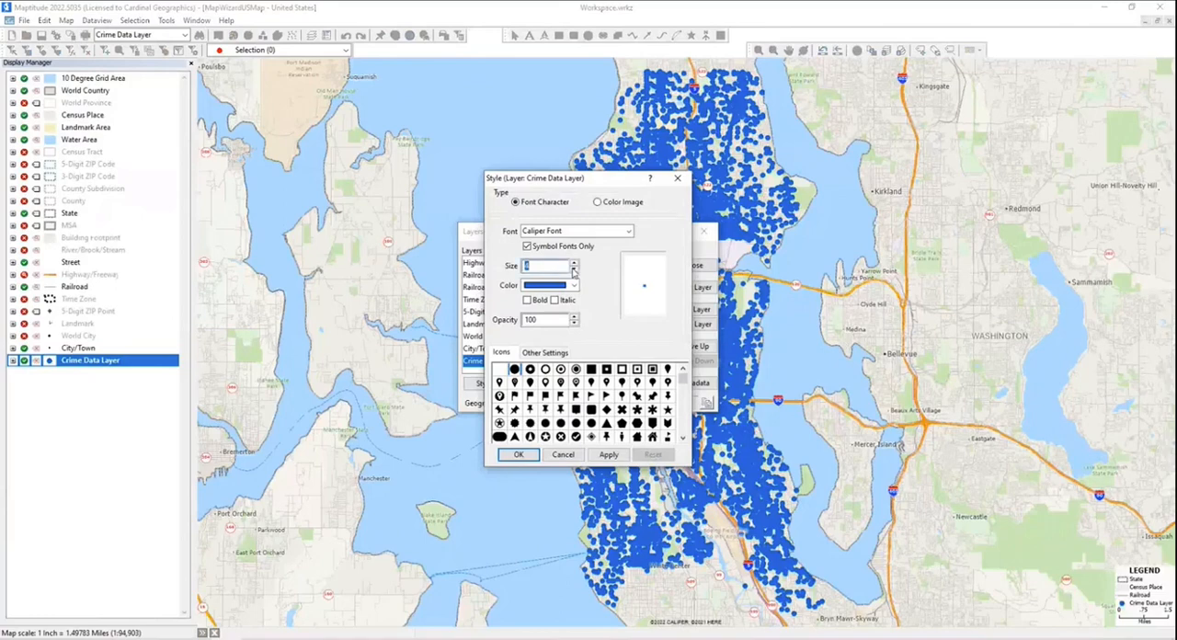
click(519, 453)
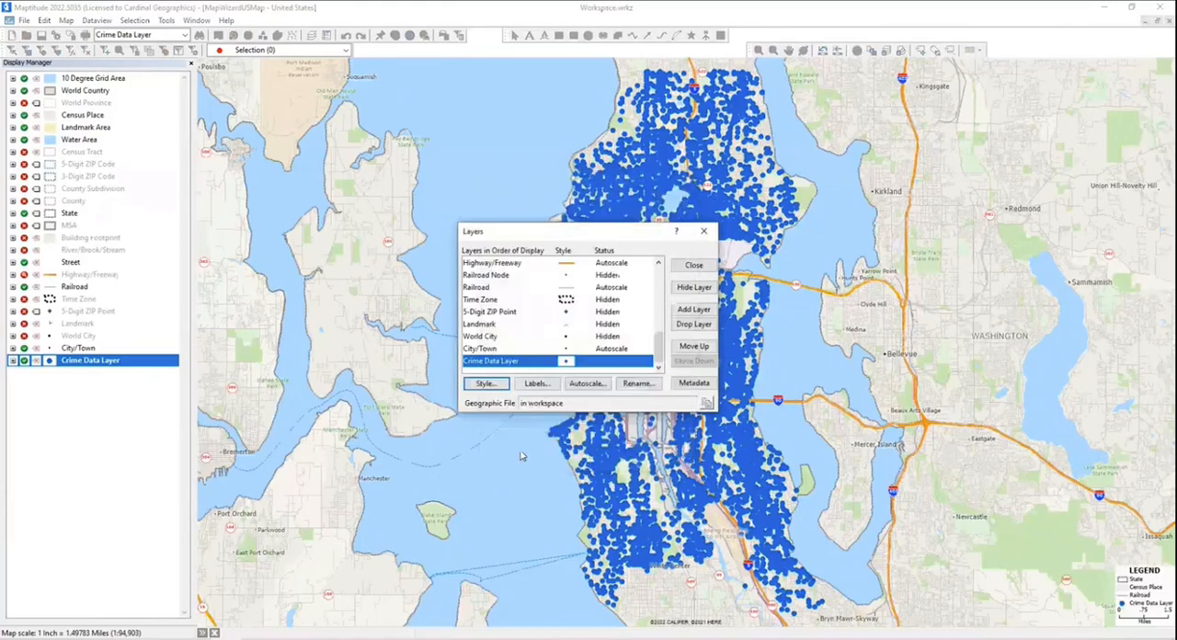
click(694, 265)
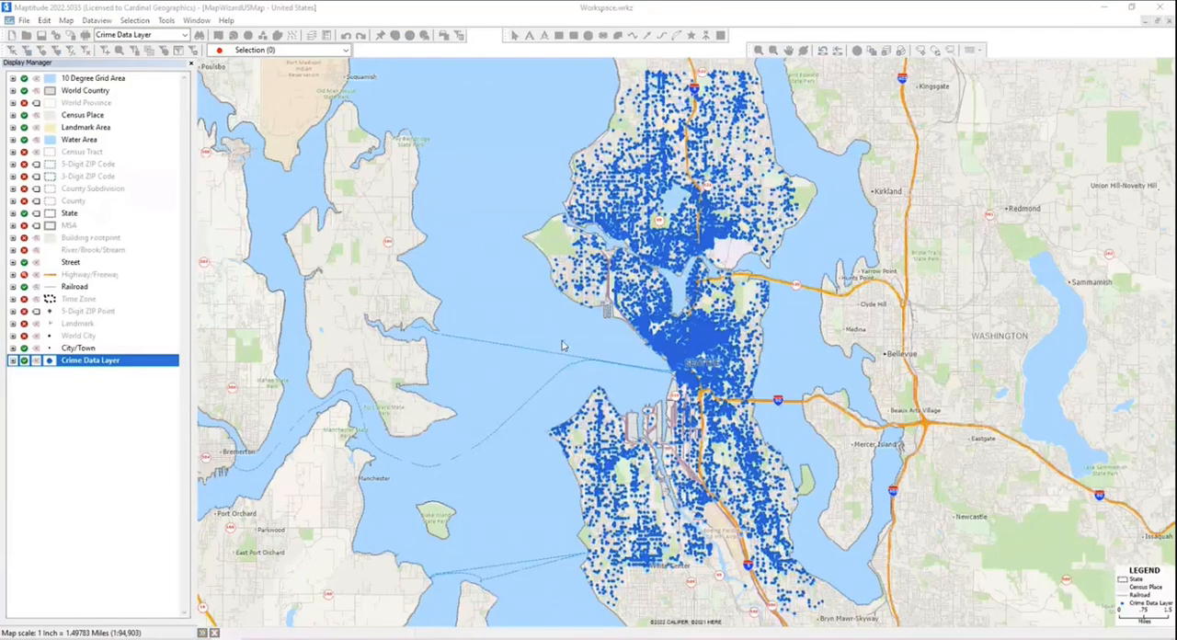
- Select the crime records matching the condition [Offense Parent Group] = "ROBBERY" into the set Selection:1
mouse_move(564, 344)
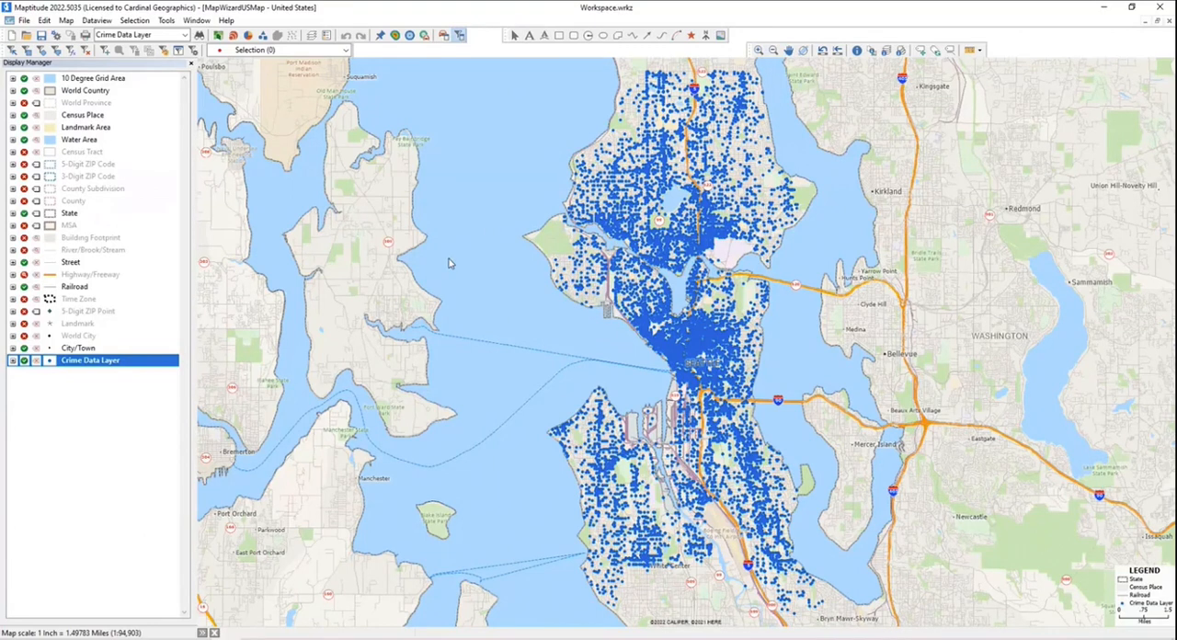
mouse_move(449, 263)
click(70, 52)
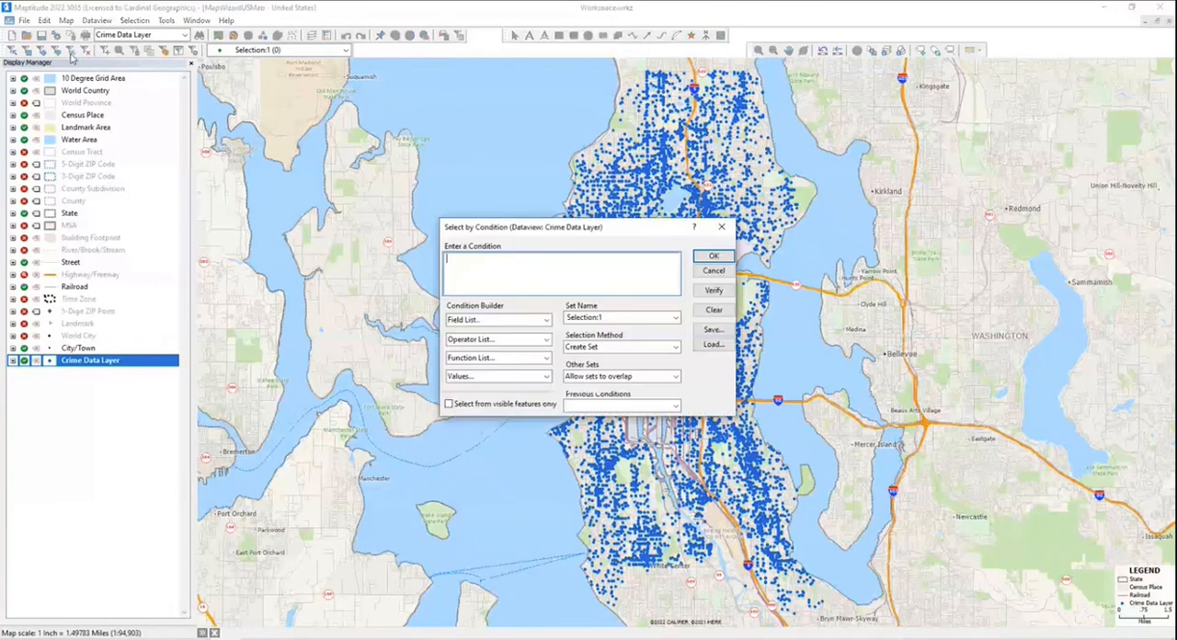
click(483, 359)
click(486, 342)
click(486, 342)
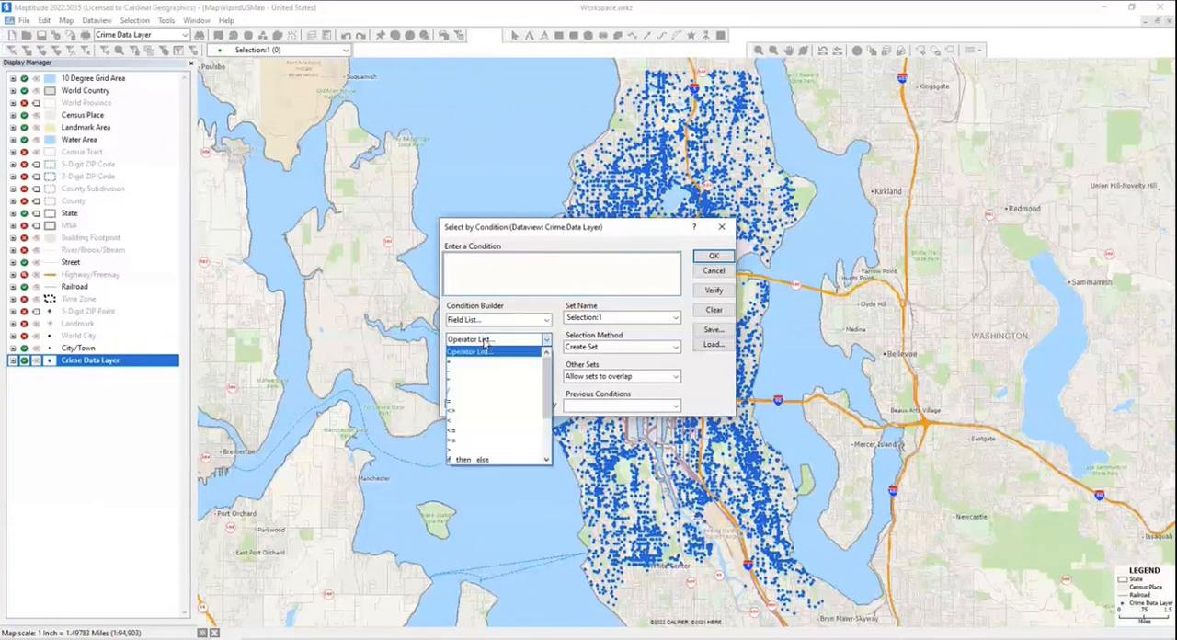
click(485, 320)
click(486, 321)
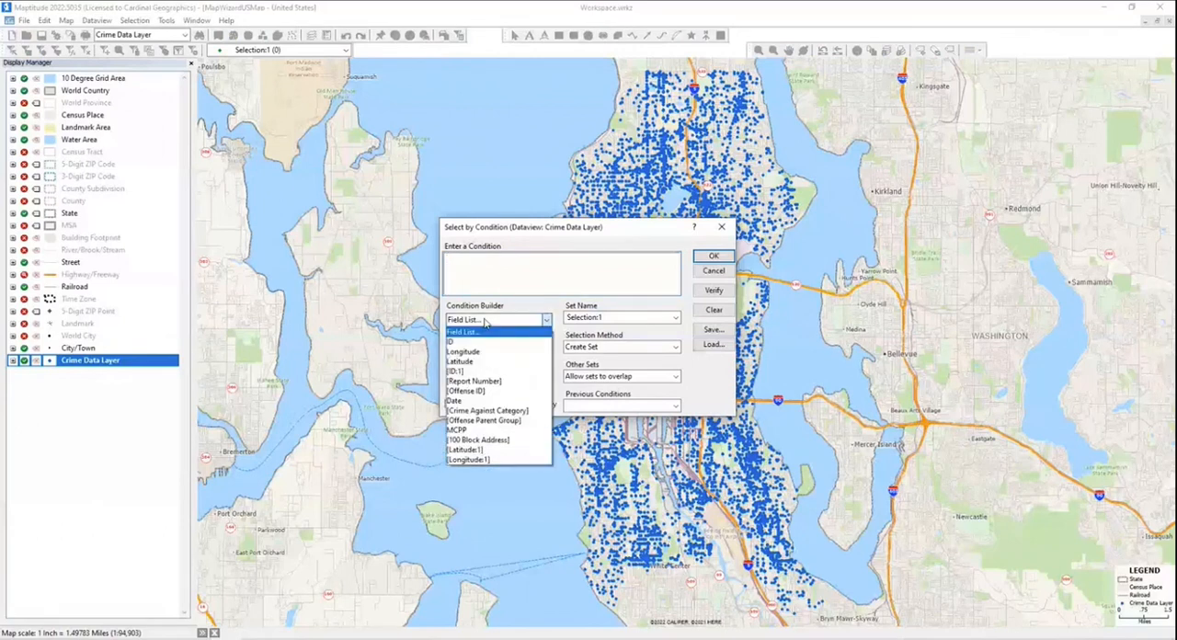
click(506, 420)
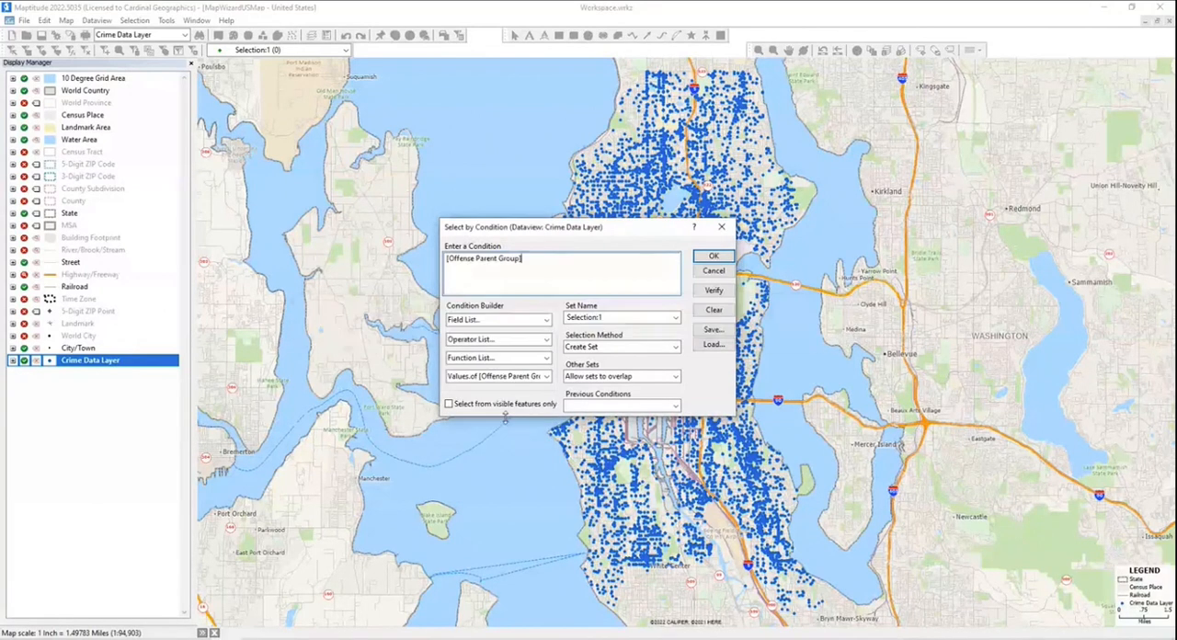
text(=)
click(470, 377)
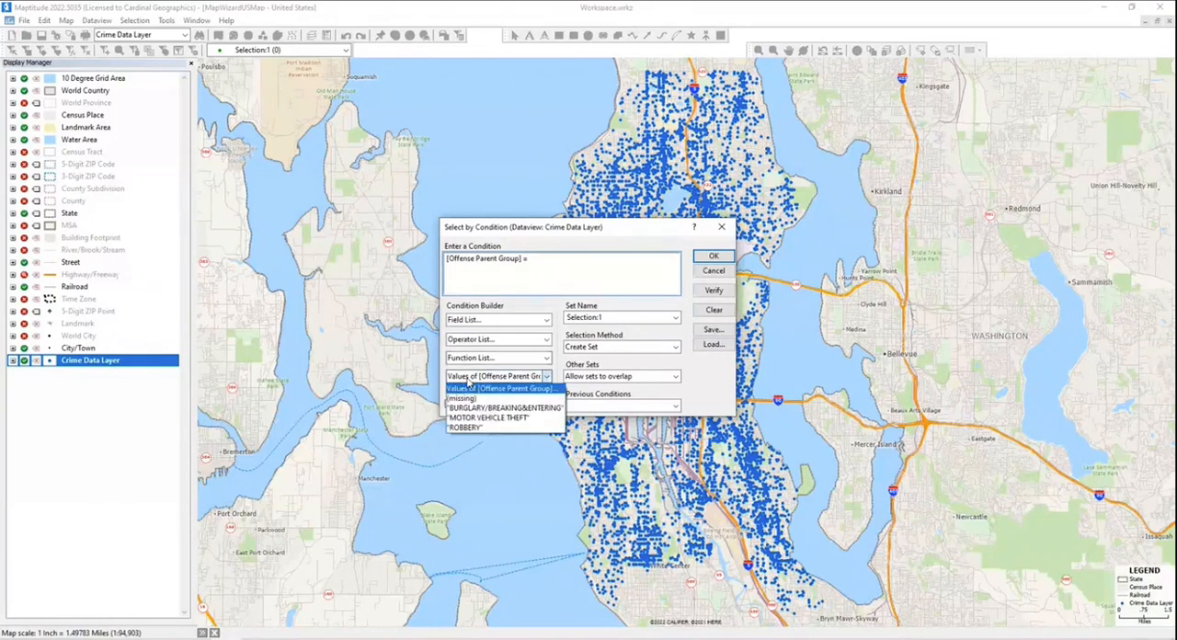
click(470, 426)
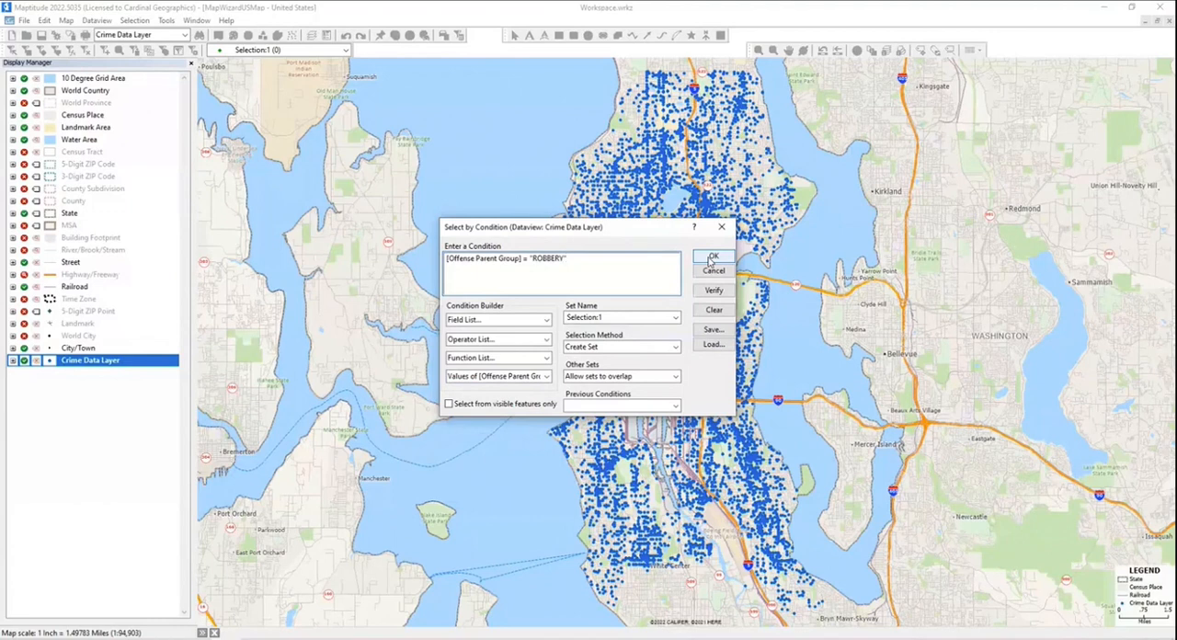
click(712, 259)
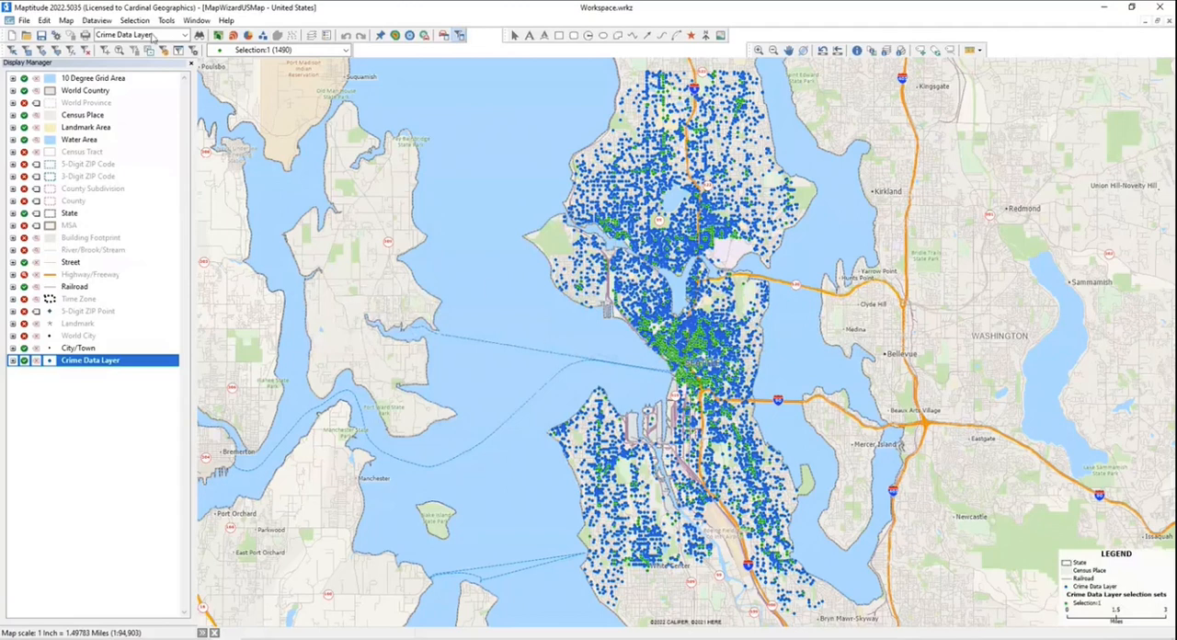
- Create a new selection set named Selection:2 and set its symbol color to purple
click(106, 54)
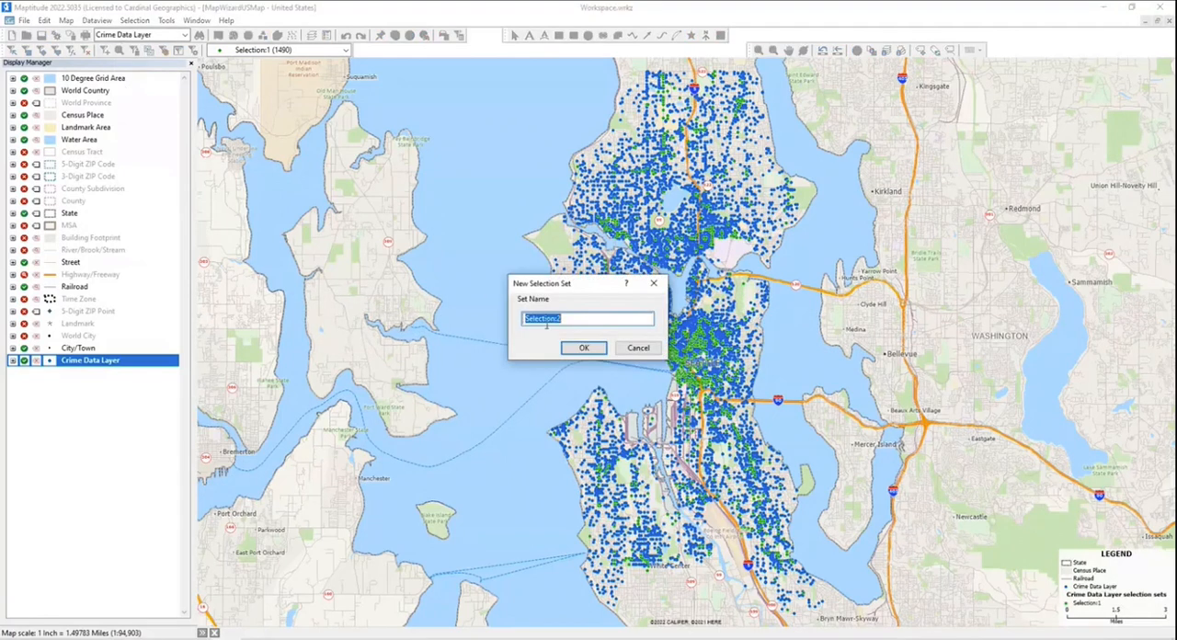
click(571, 346)
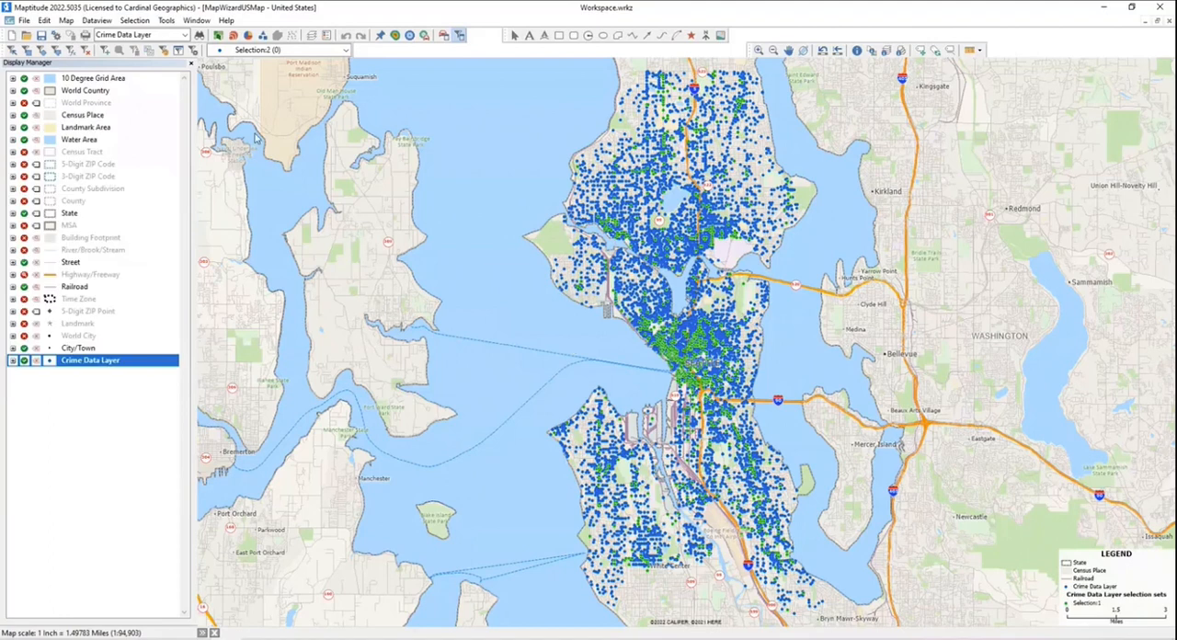
click(164, 50)
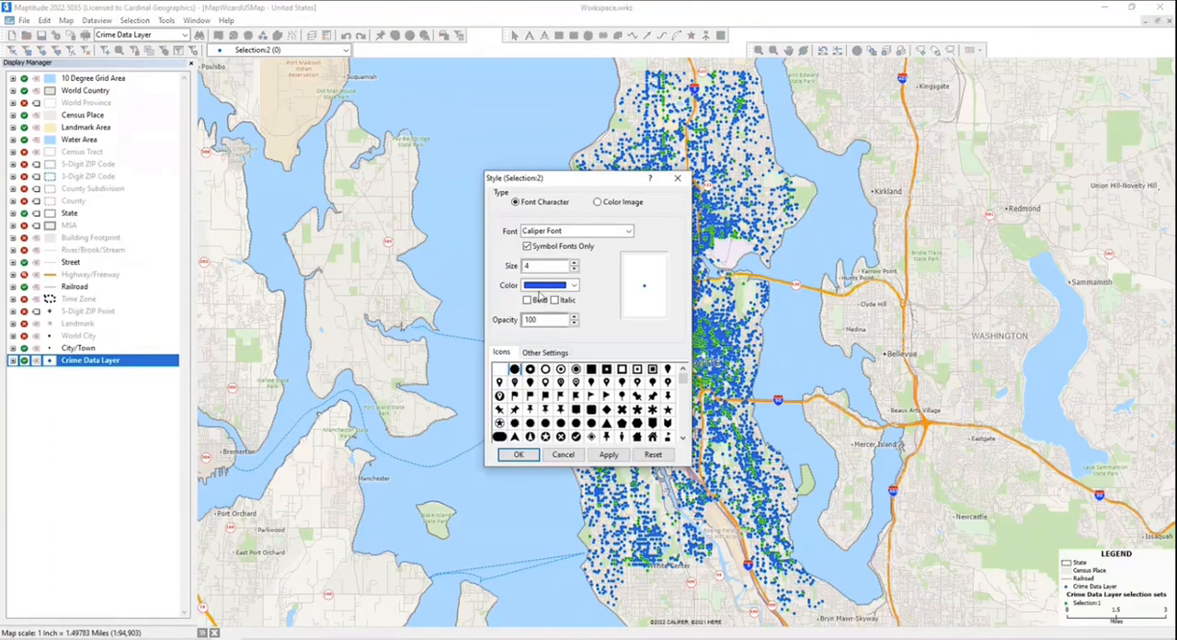
click(568, 285)
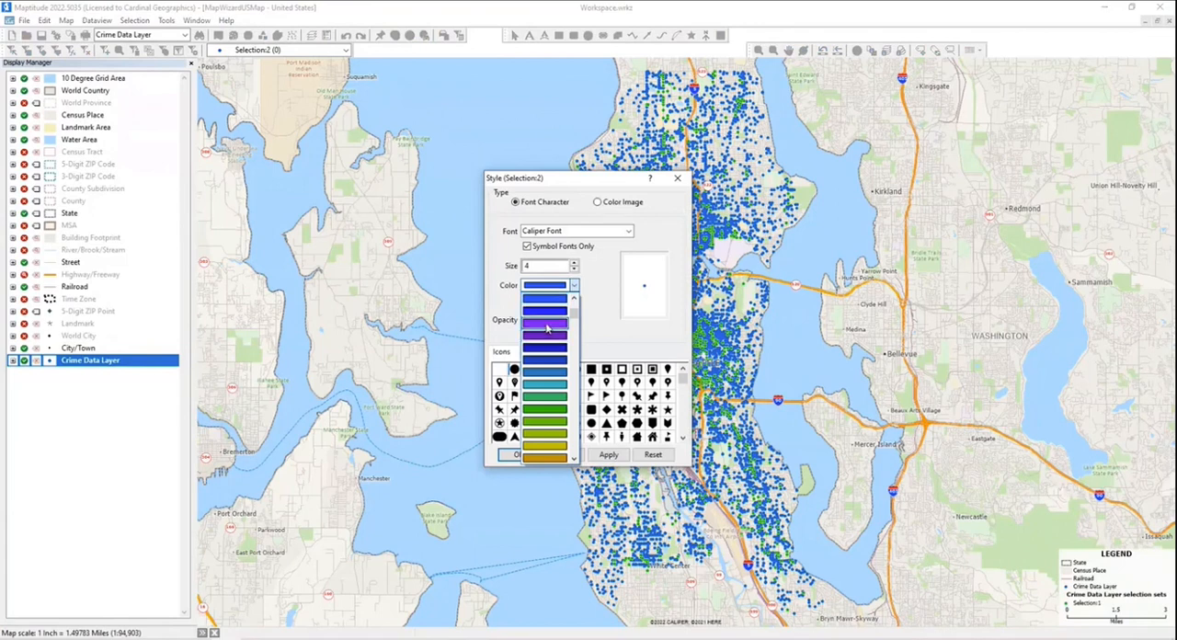
click(547, 328)
click(515, 454)
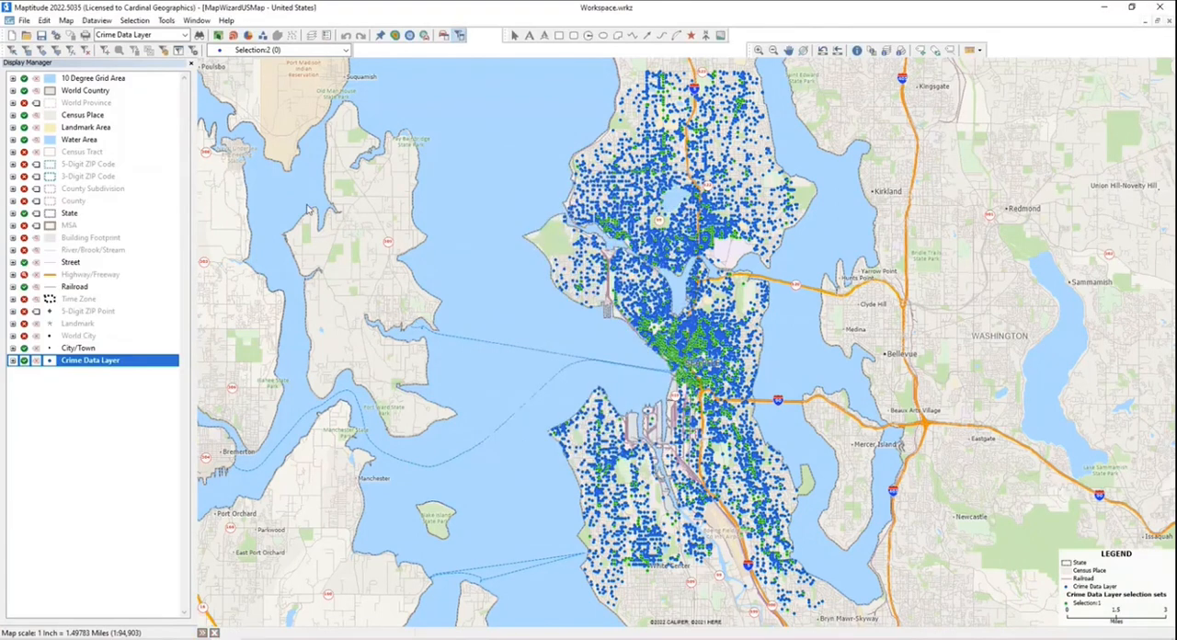
- Start a Select by Condition query for Selection:2 using the Date field with the between-and operator
click(71, 51)
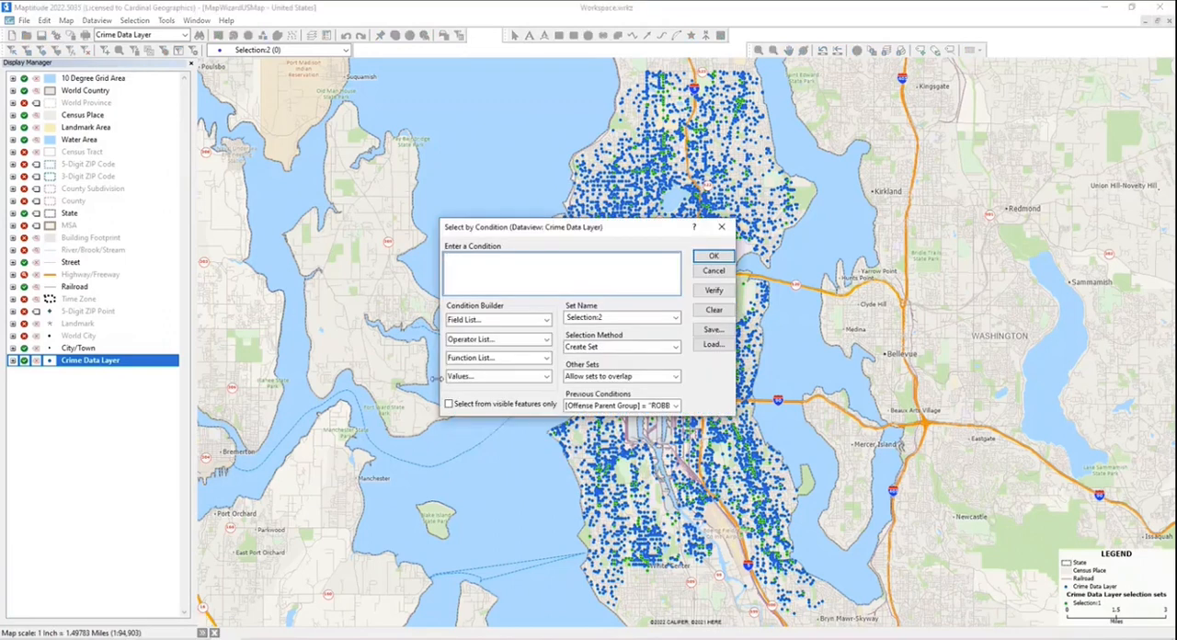
click(478, 339)
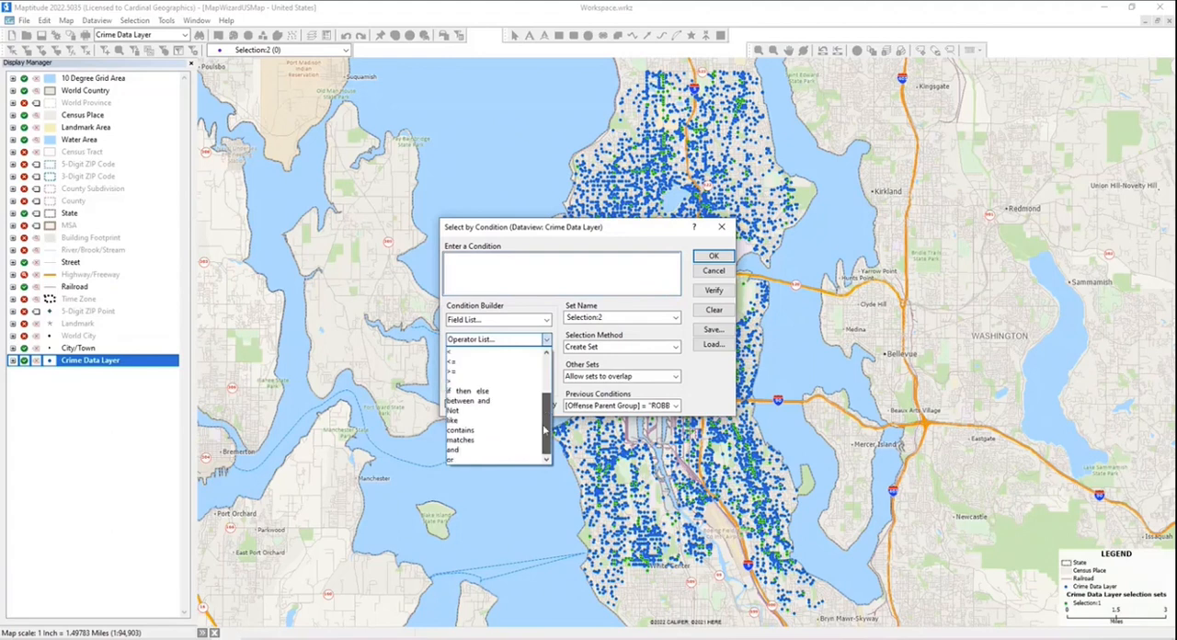
click(486, 269)
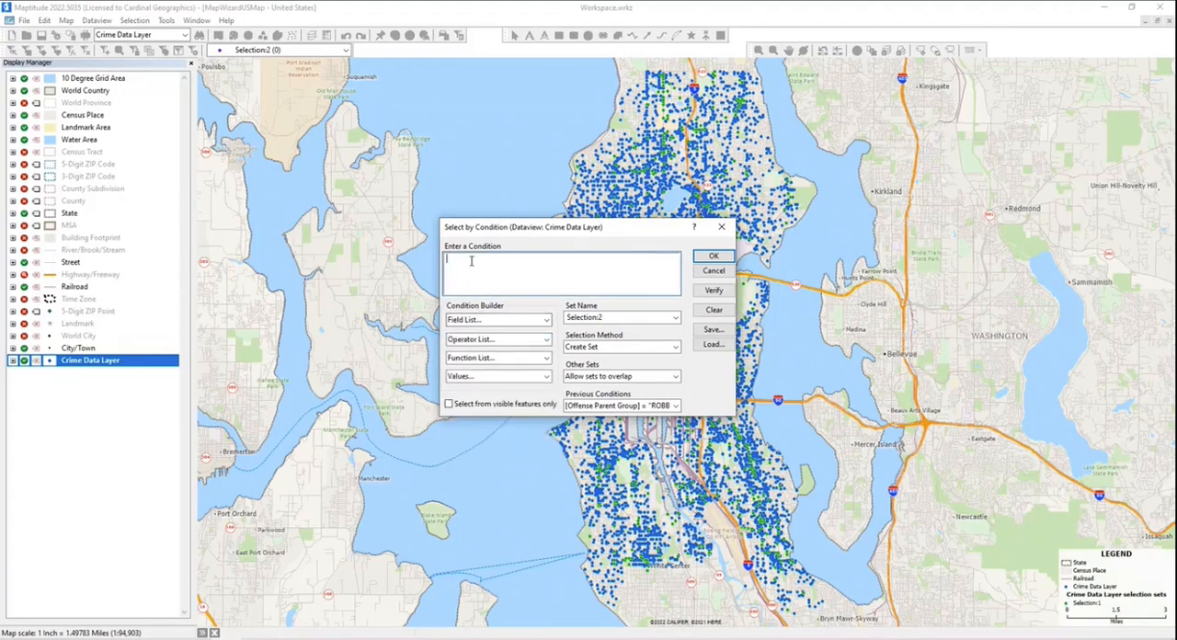
click(479, 319)
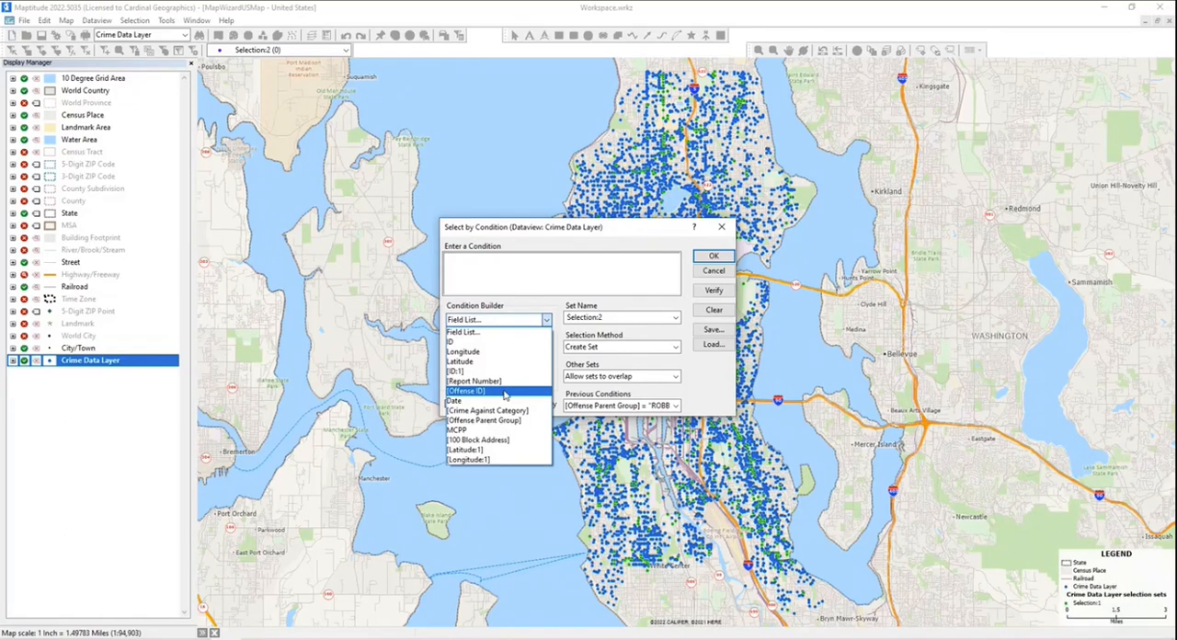
click(492, 400)
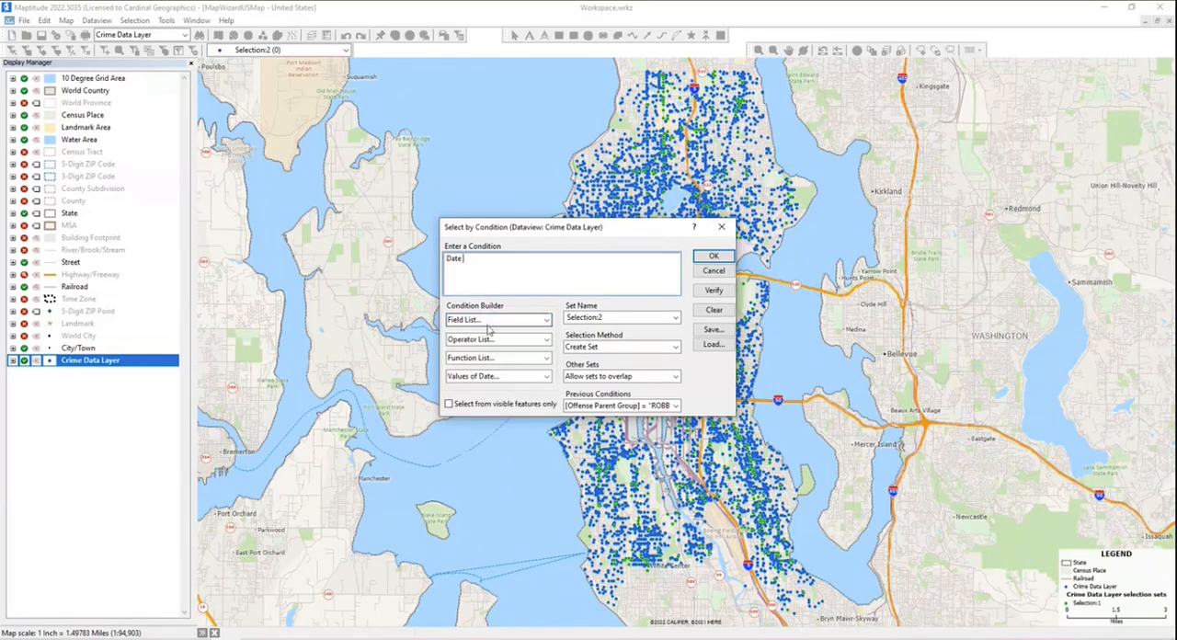
click(546, 339)
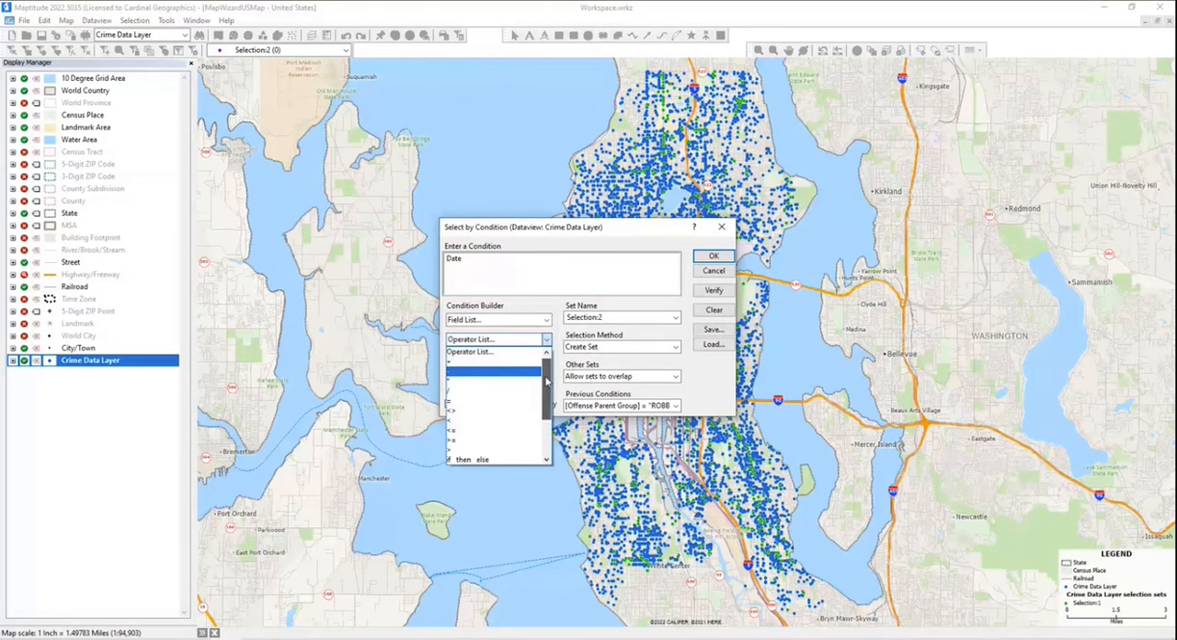
click(494, 342)
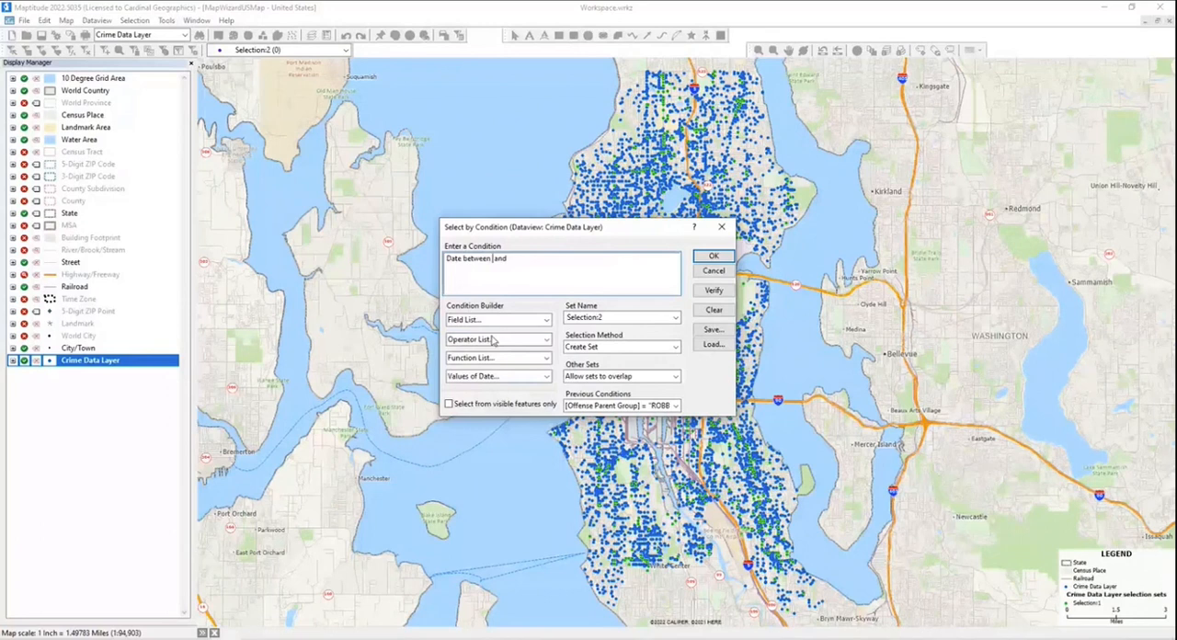
- Enter "9/1/2022" as the start date of the between condition
click(495, 407)
drag(500, 258, 503, 258)
text(9/1/2022")
- Enter "12/31/2022" as the end date of the condition and run the selection into Selection:2
click(549, 267)
click(546, 376)
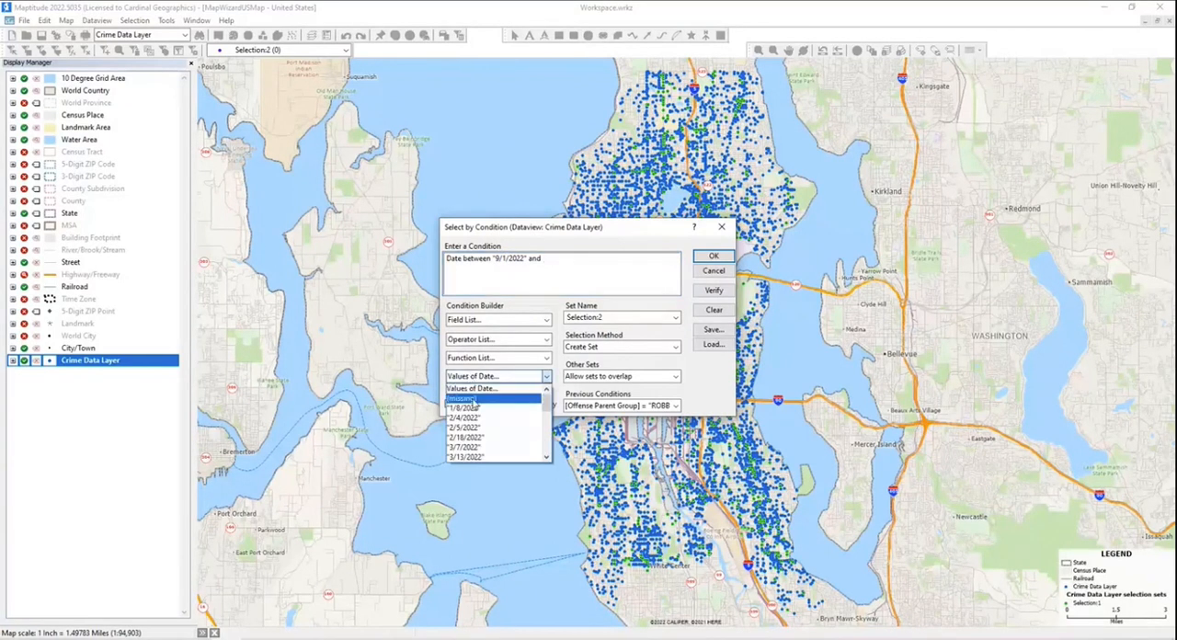
click(476, 410)
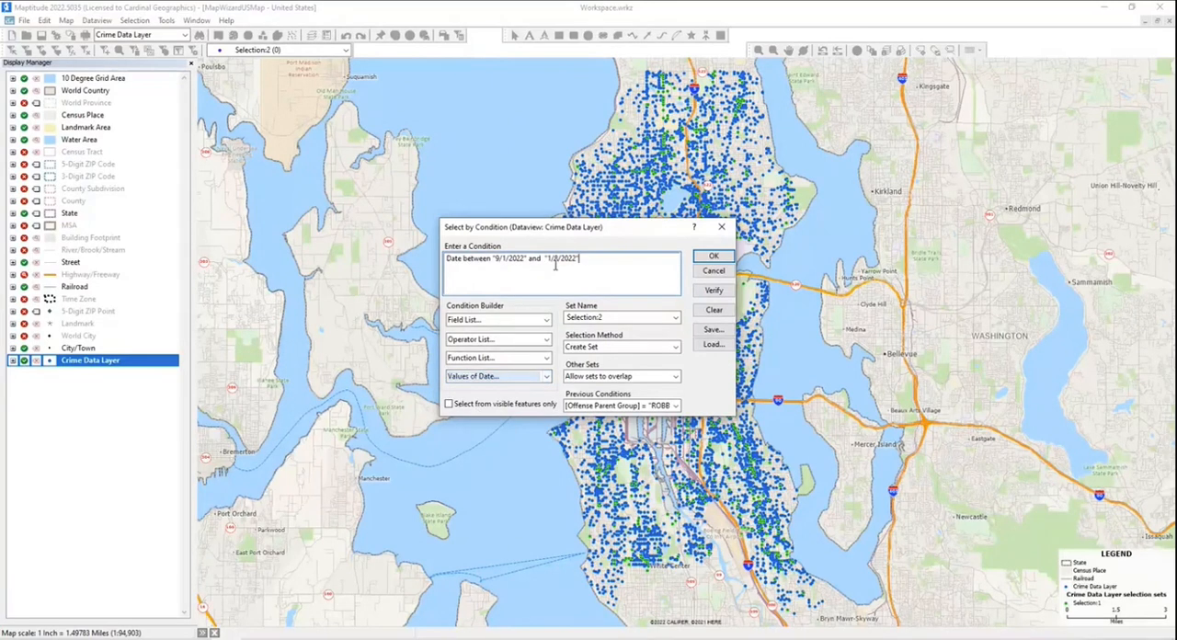
drag(552, 259, 547, 259)
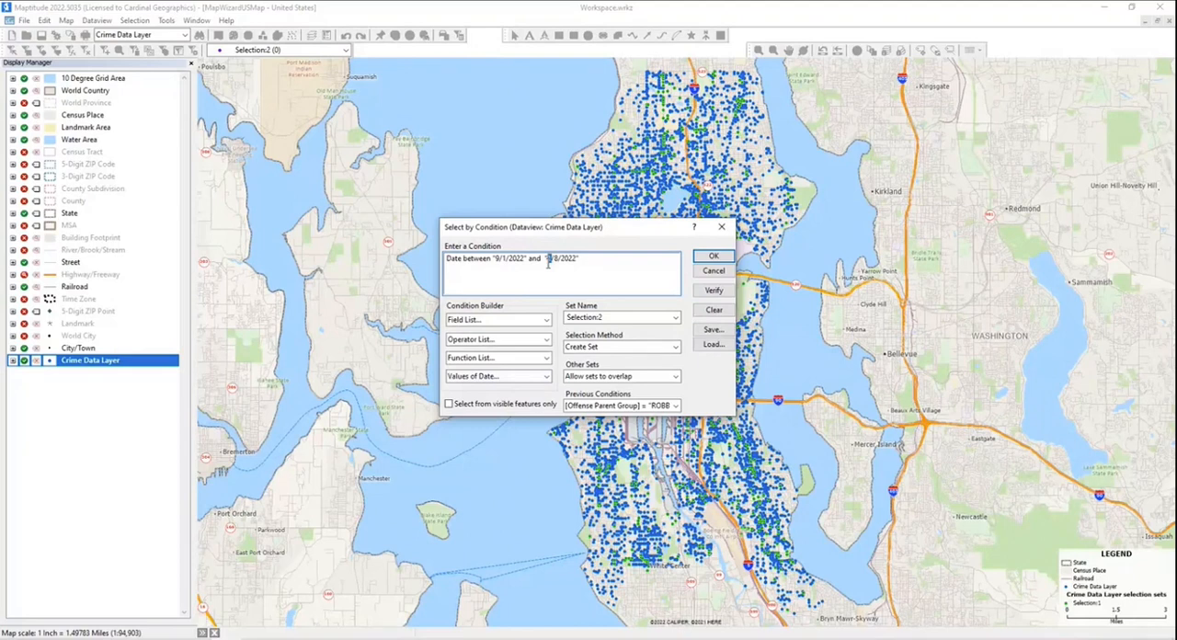
text(12/31)
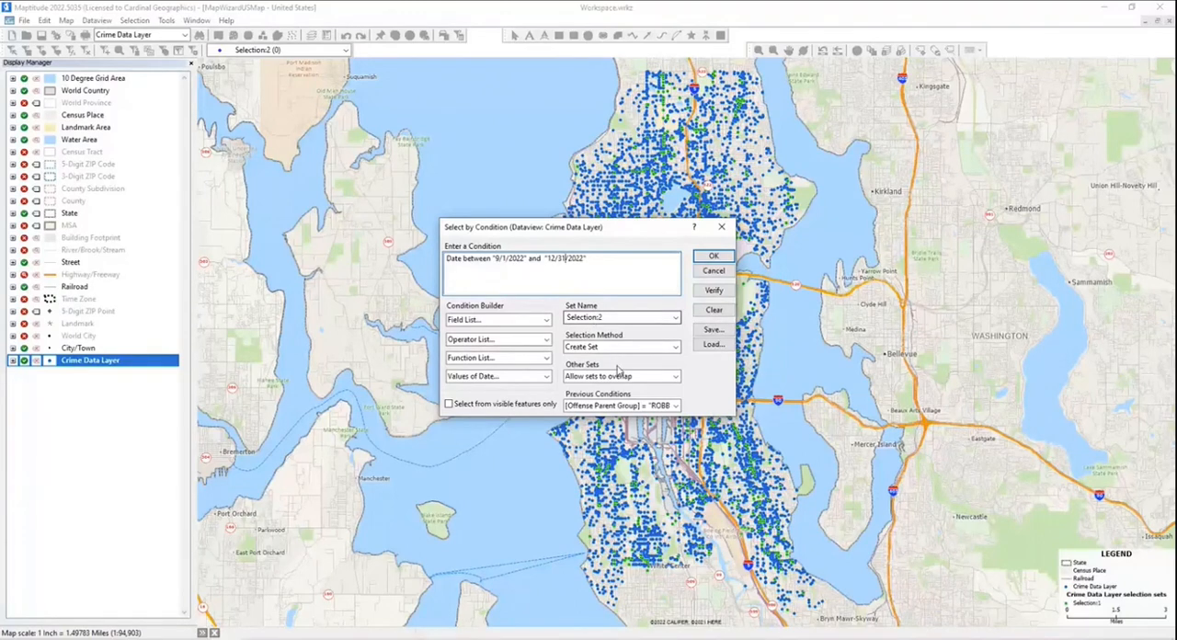
click(711, 256)
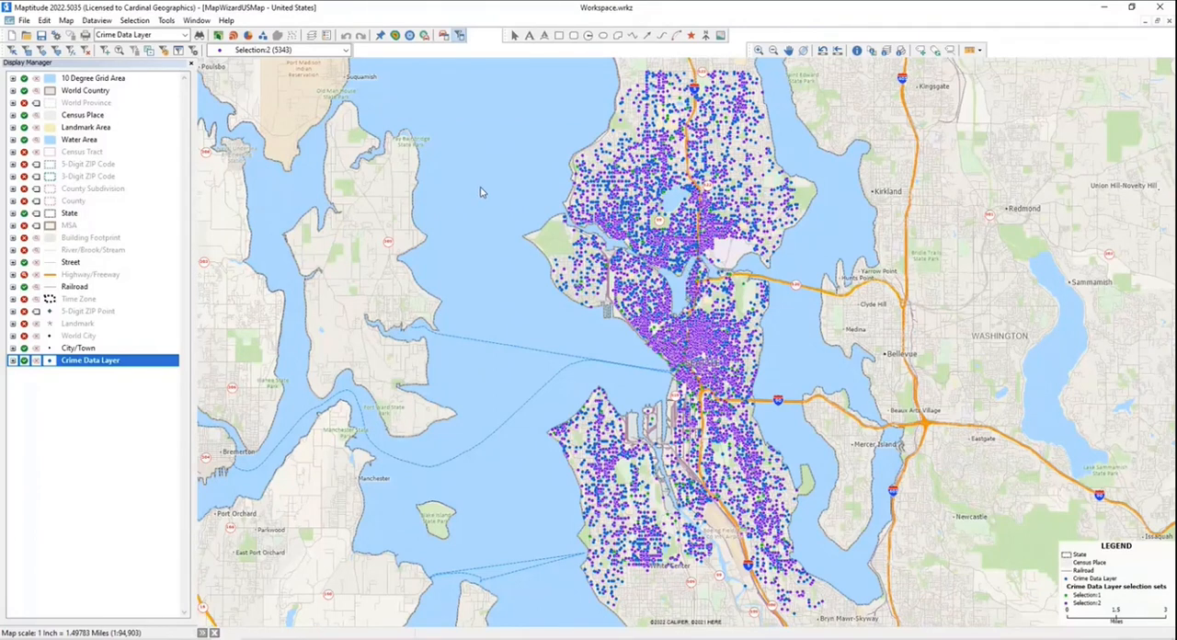
- Combine Selection:1 and Selection:2 into a new selection set by choosing features in both
click(136, 20)
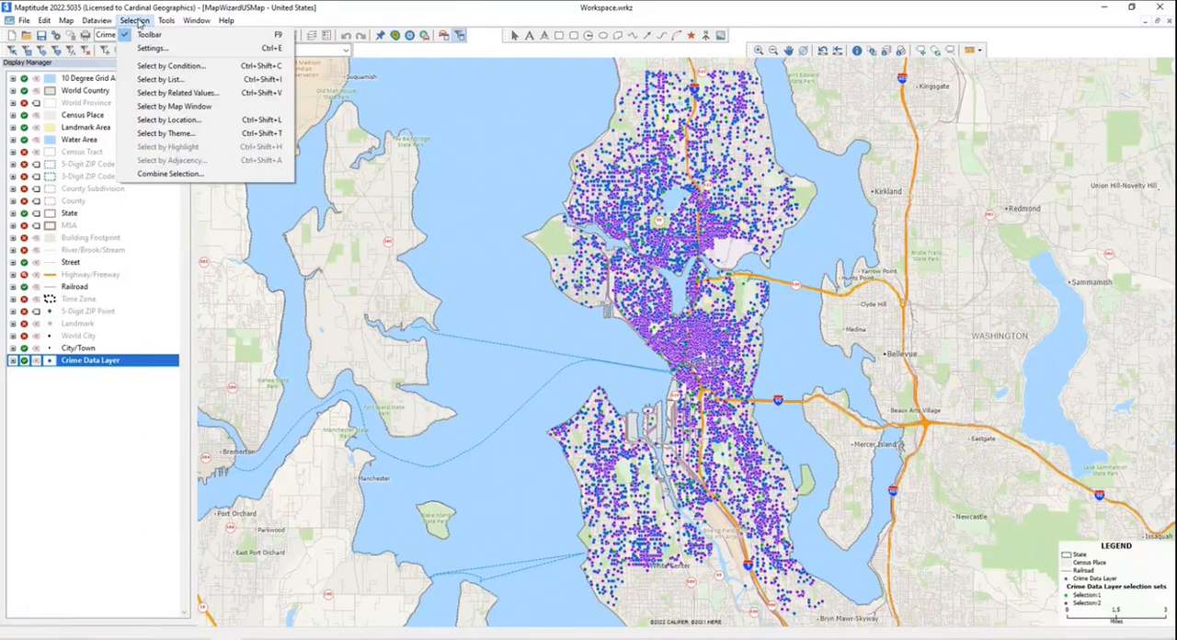
click(196, 174)
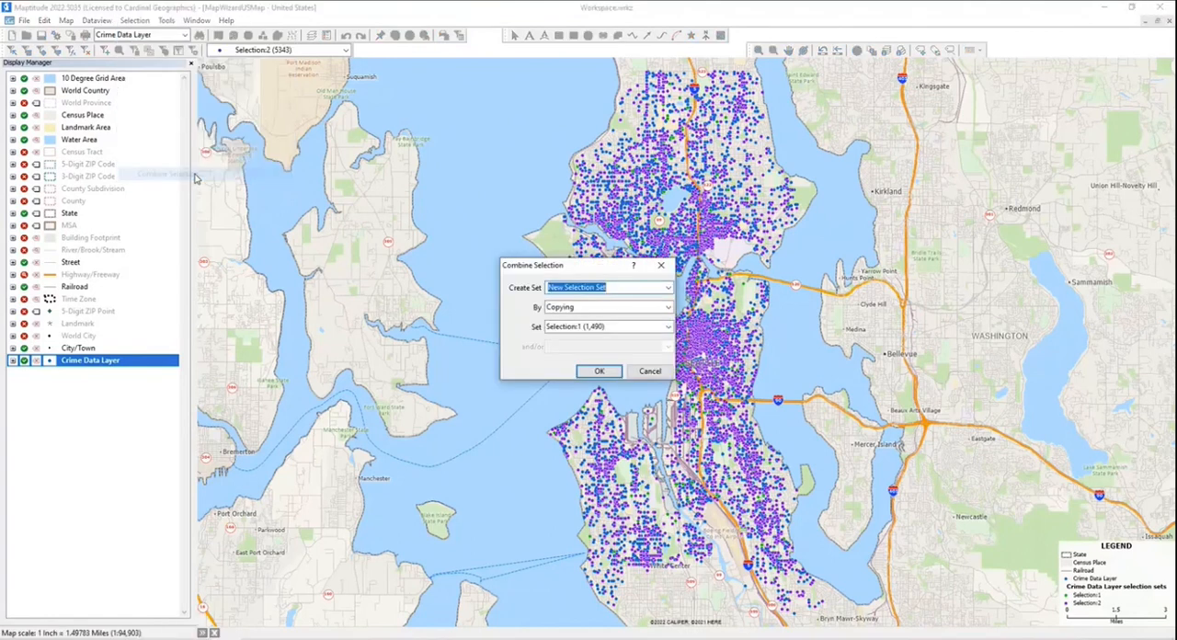
click(558, 311)
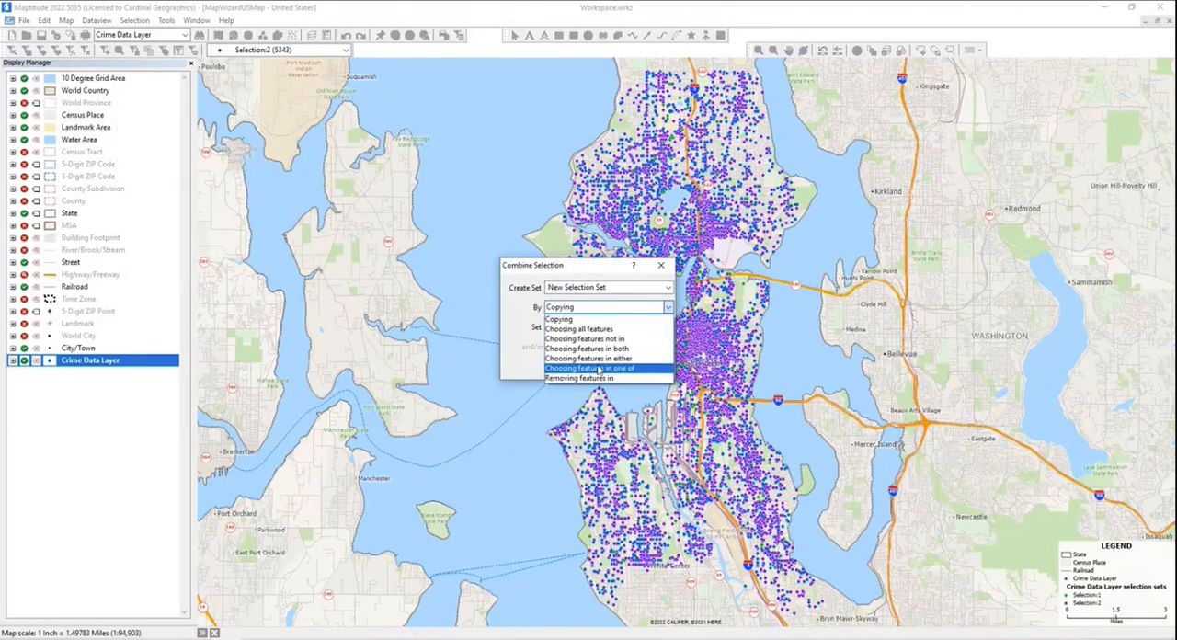
click(599, 349)
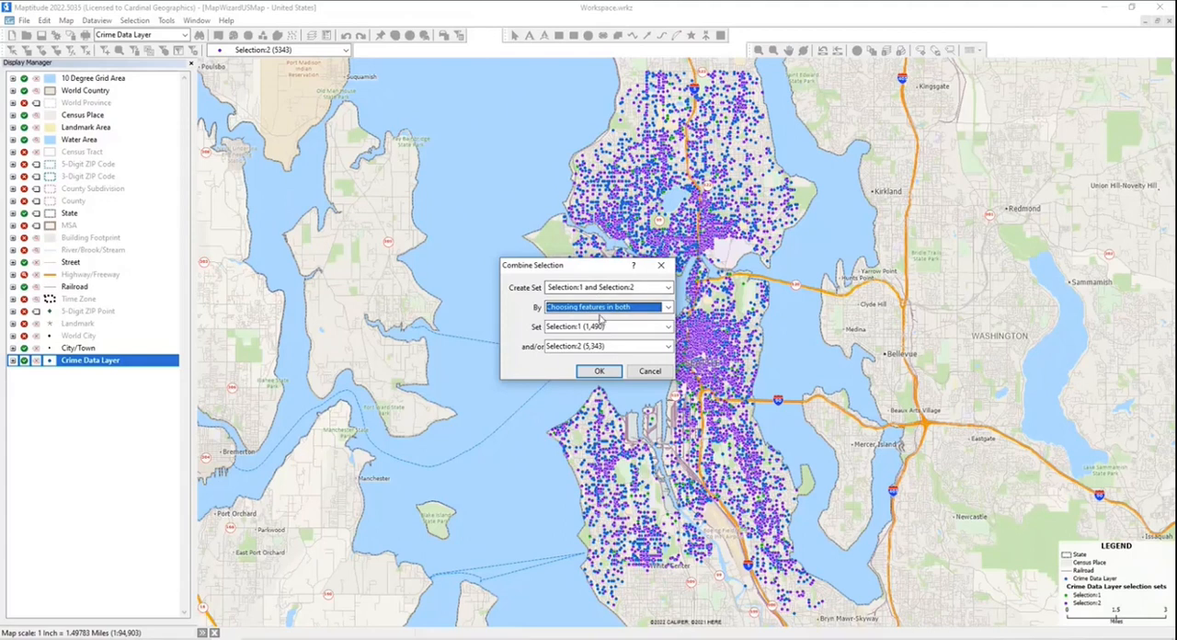
click(596, 371)
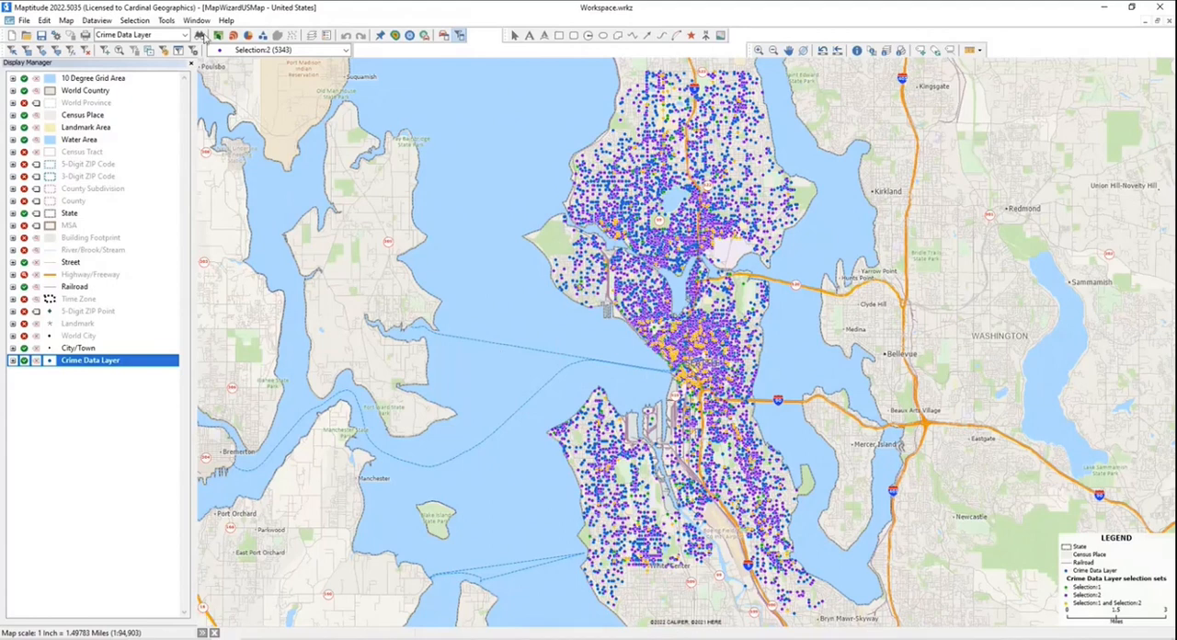
click(226, 51)
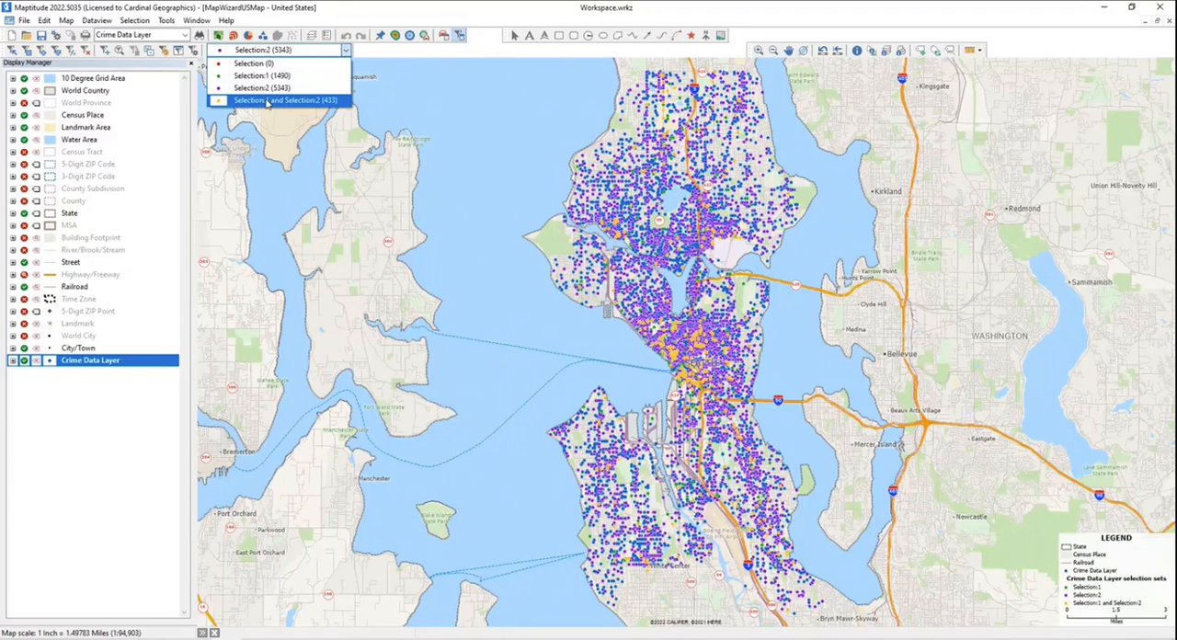
click(232, 52)
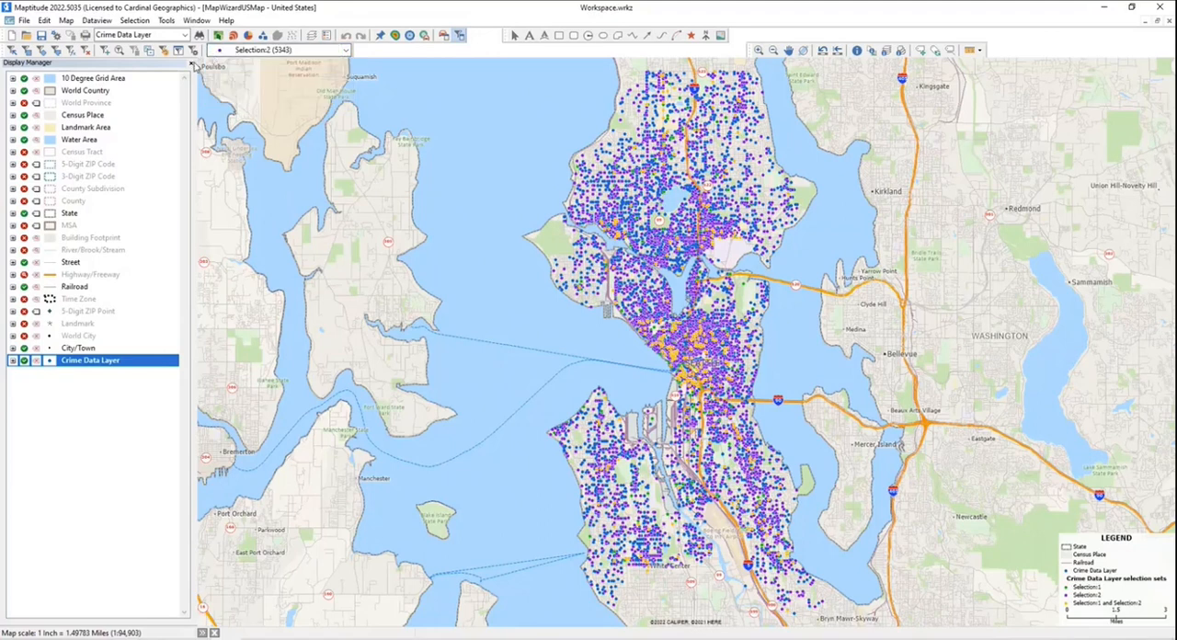
- Create a Quartic density heat layer from the combined Selection:1 and Selection:2 set, with radius 0.5 miles and cell width 0.02 miles
click(394, 35)
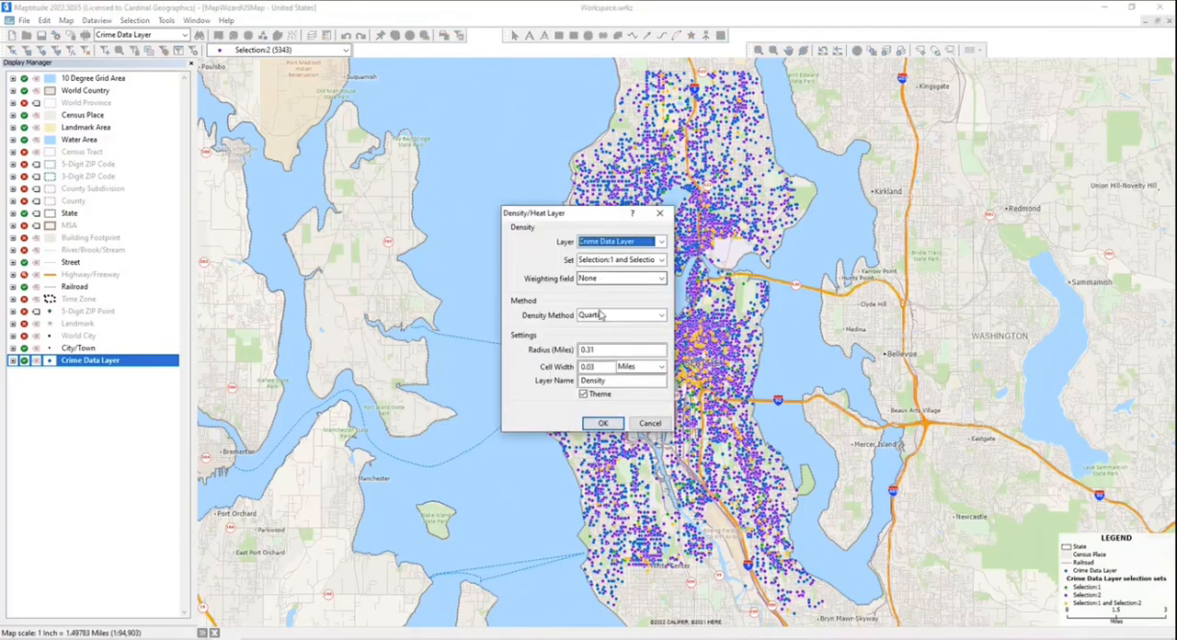
double_click(603, 349)
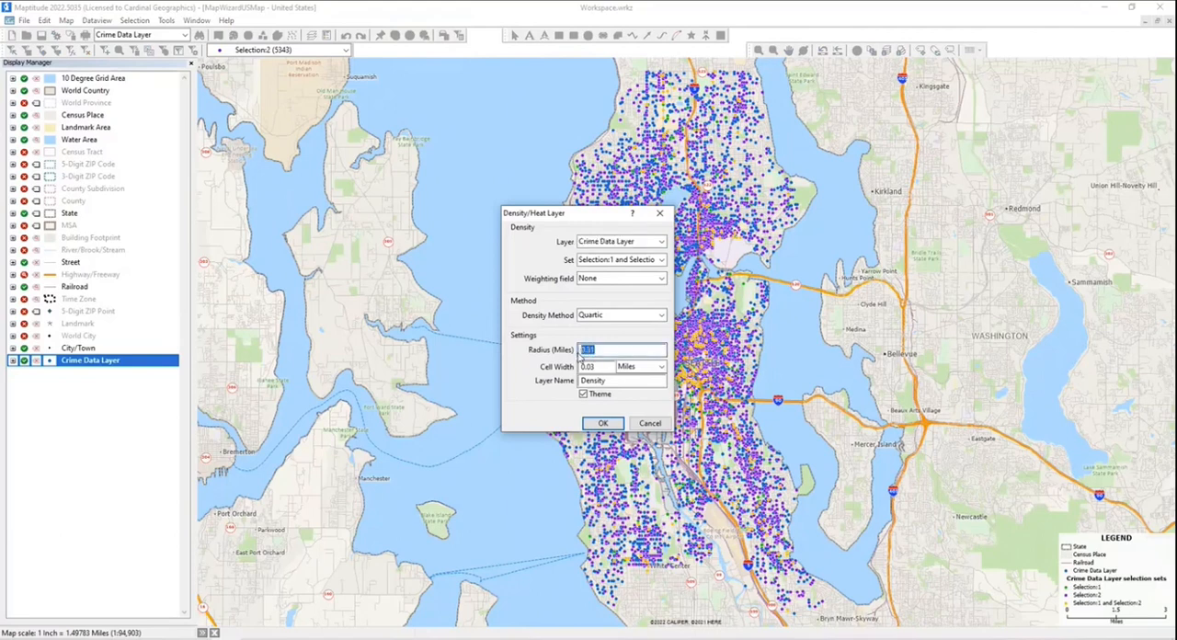
key(BackSpace)
text(.5)
key(Tab)
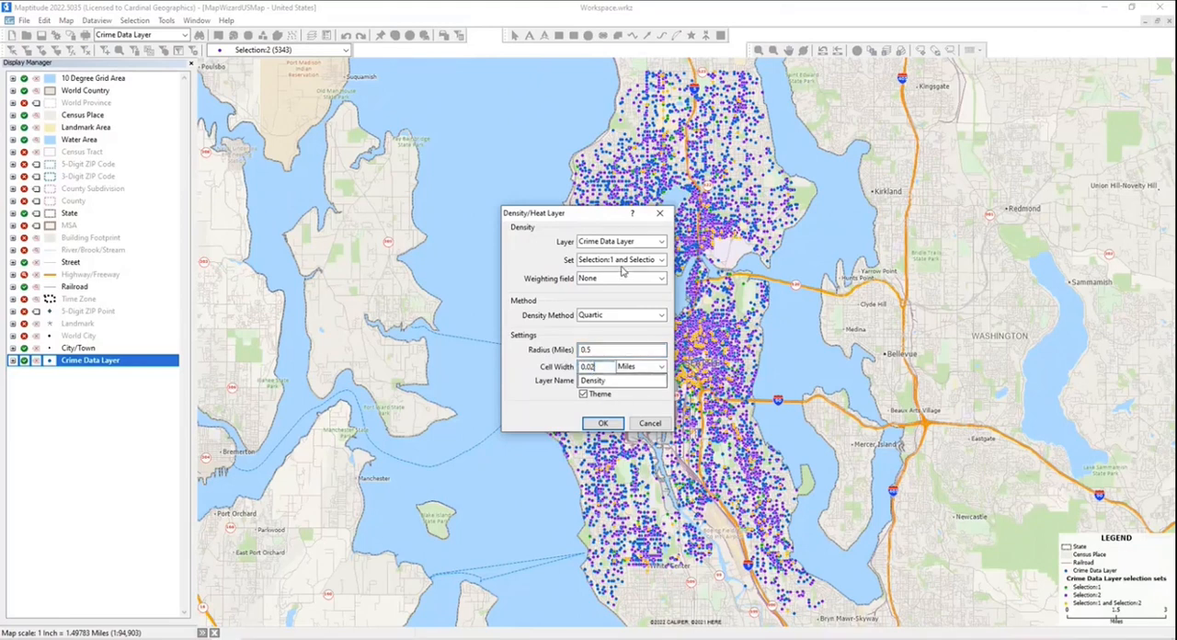
click(608, 425)
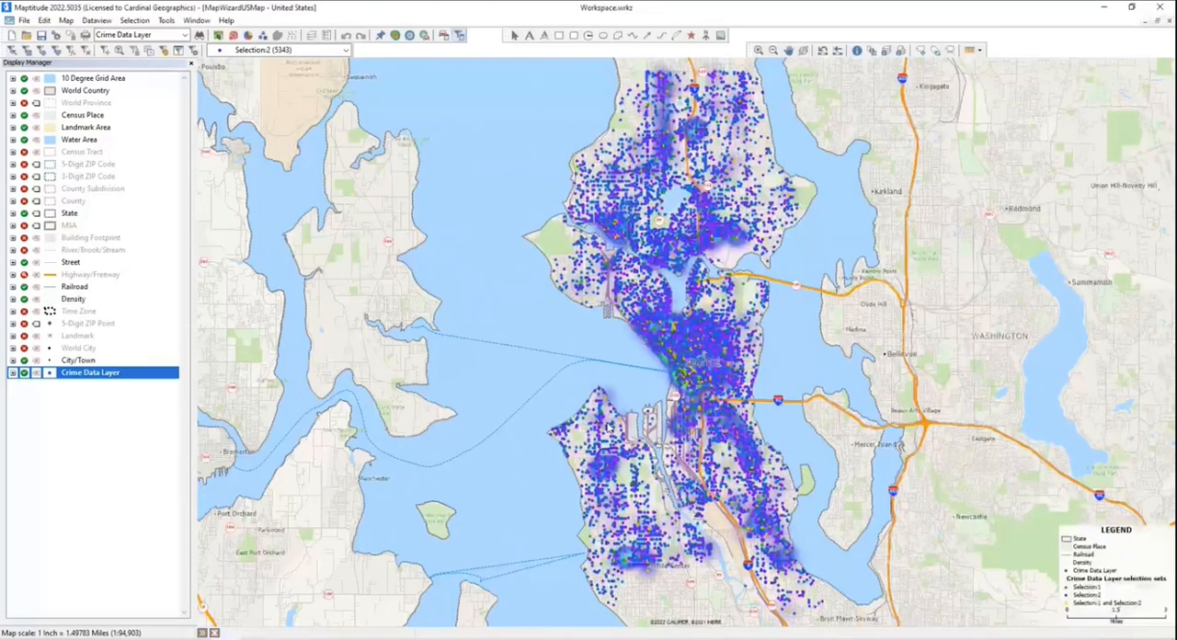
- Hide the Crime Data Layer and examine the density hot spots across Seattle
click(25, 373)
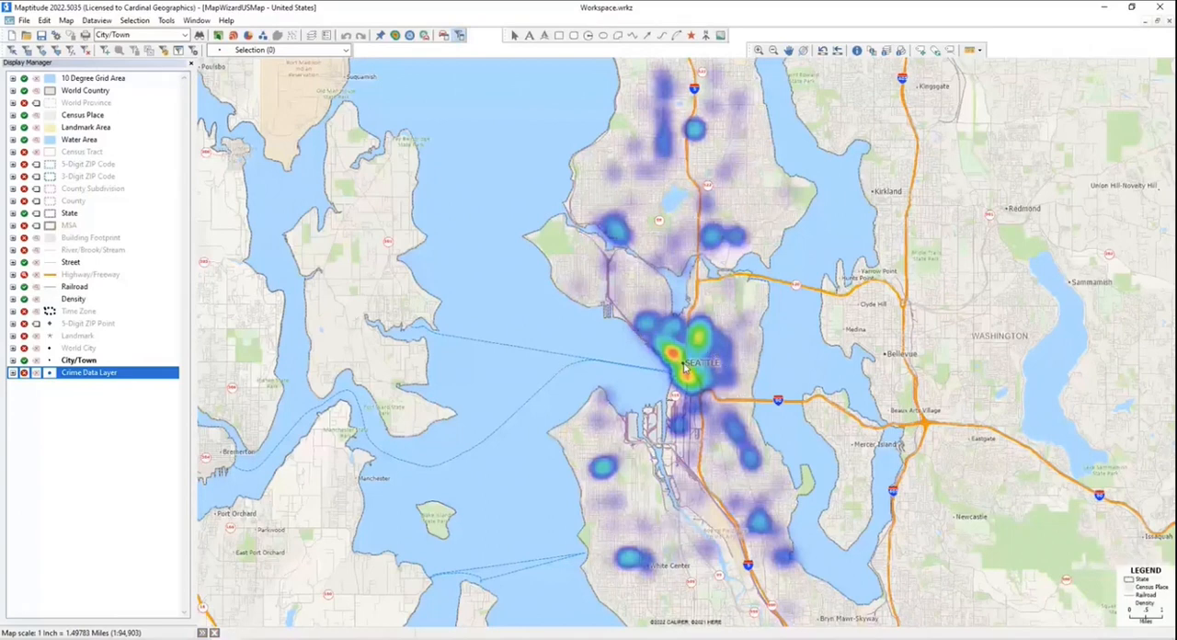
mouse_move(571, 398)
mouse_move(622, 524)
- Hide the Density layer and redisplay the Crime Data Layer
click(24, 300)
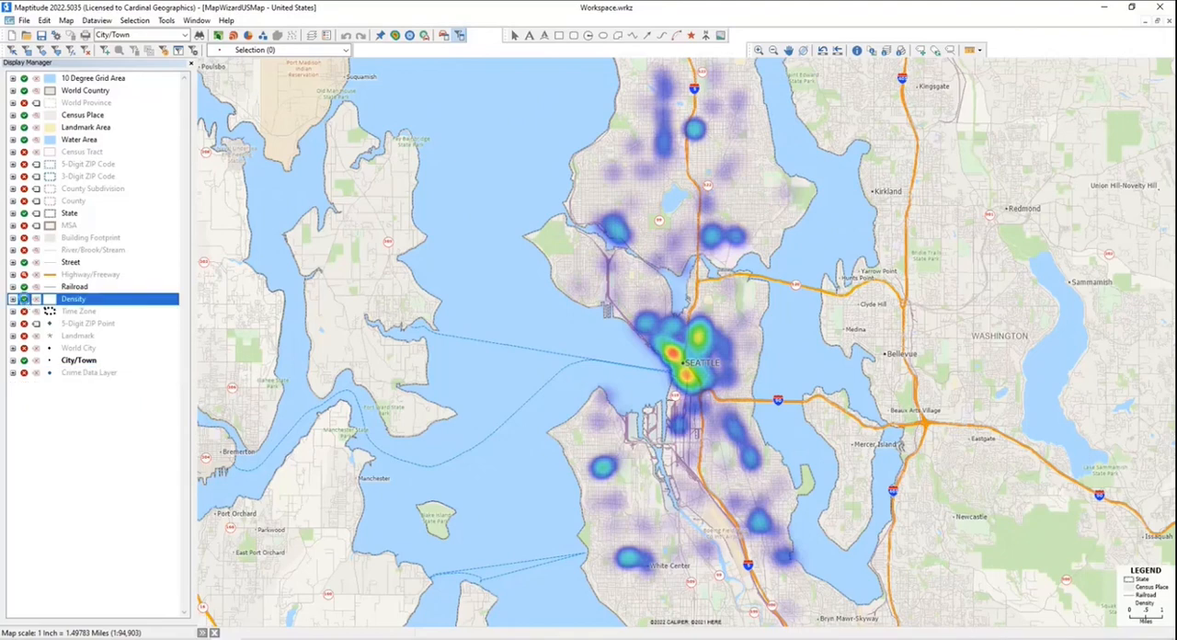
click(24, 372)
click(25, 373)
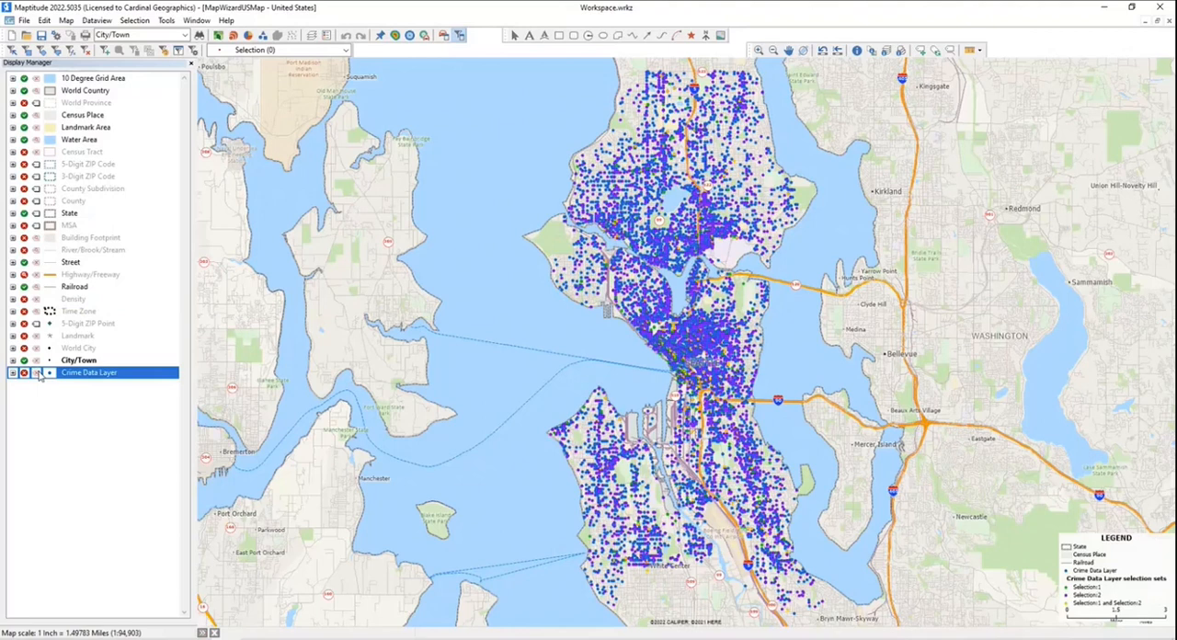
- With the Crime Data Layer as the working layer, drop its Selection:2 set and the combined Selection:1 and Selection:2 set
click(185, 34)
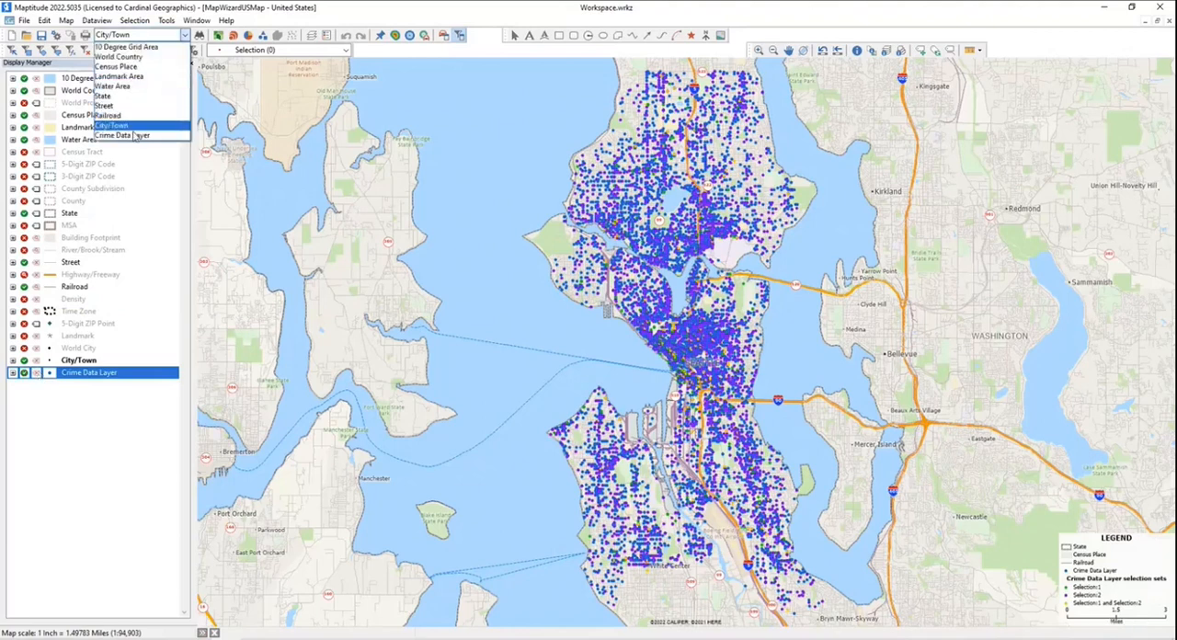
click(129, 138)
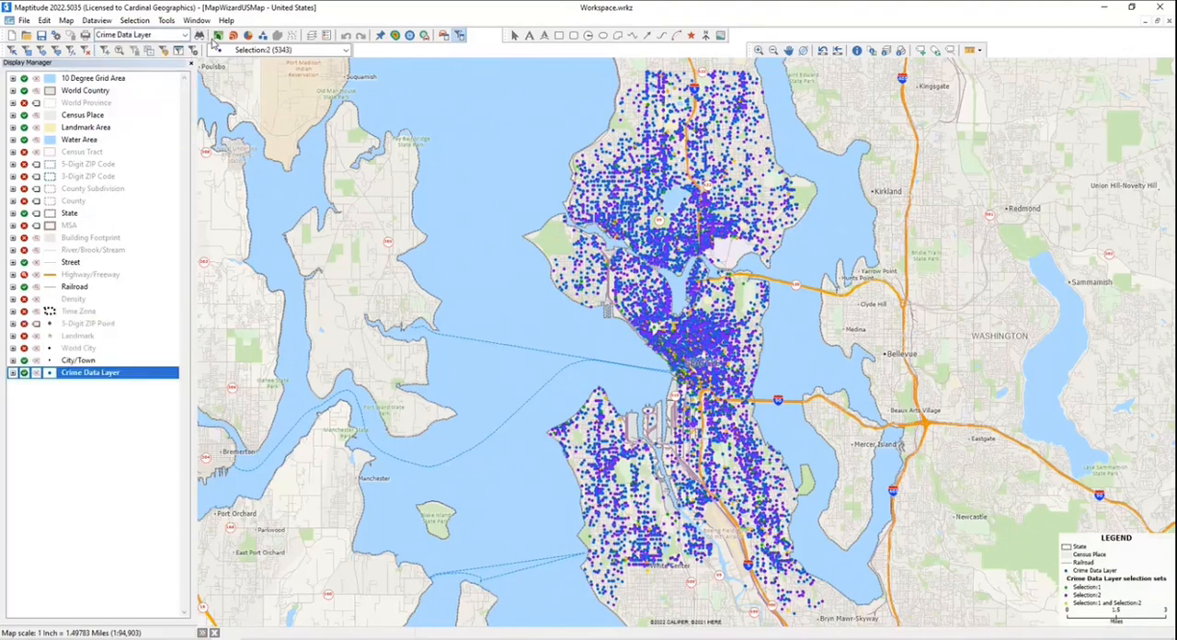
click(143, 23)
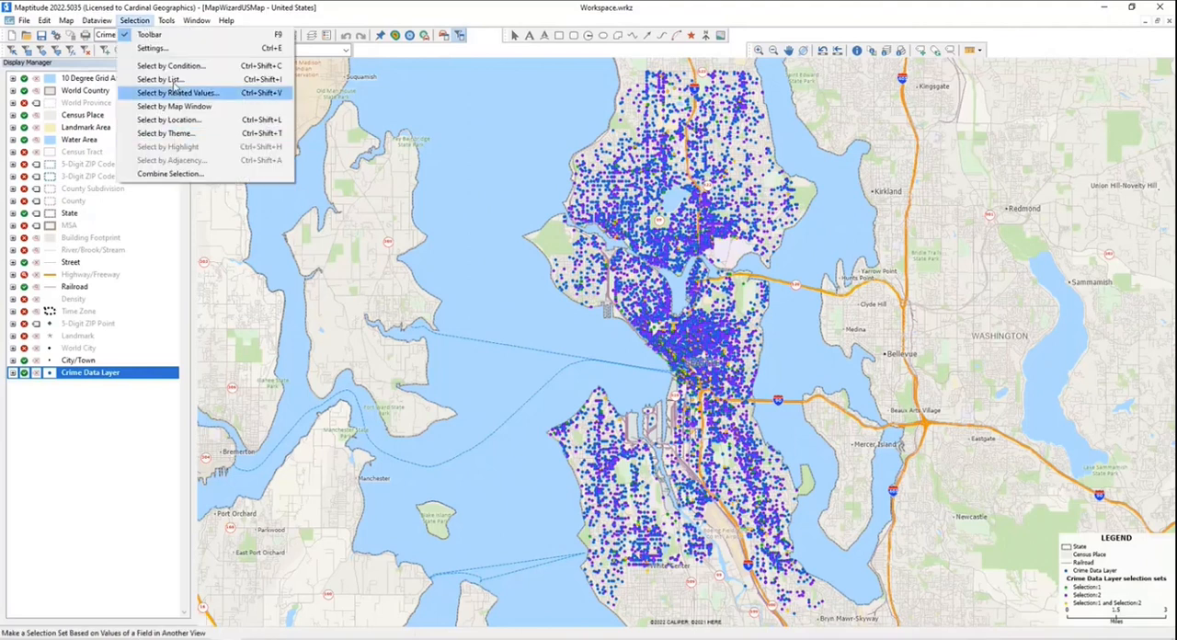
click(172, 48)
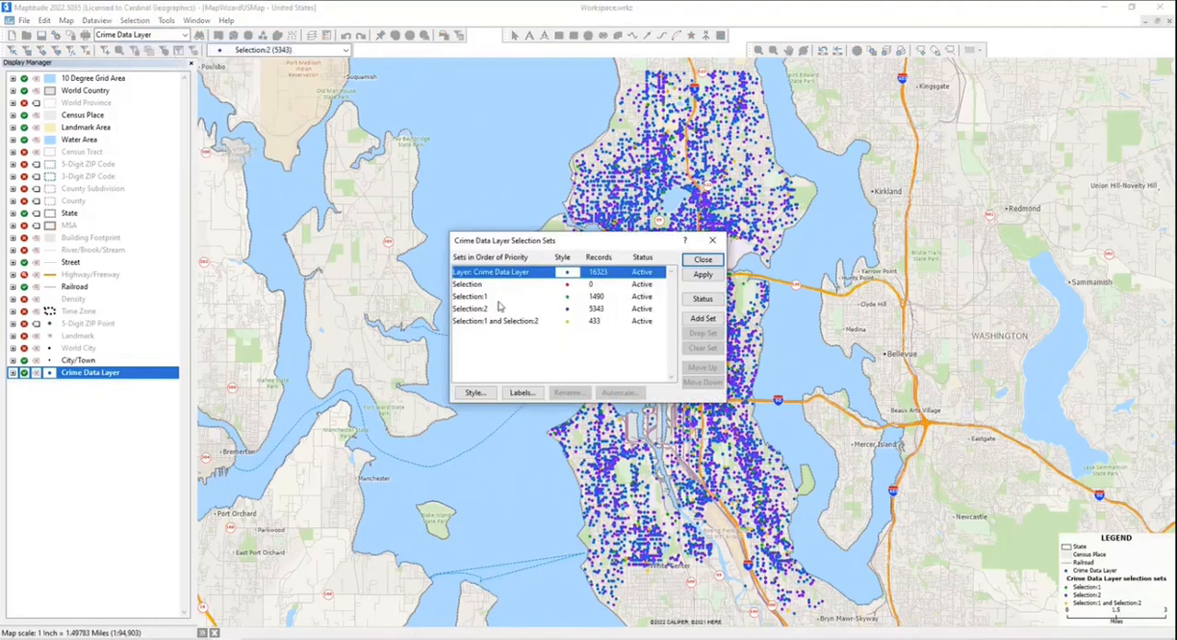
click(517, 311)
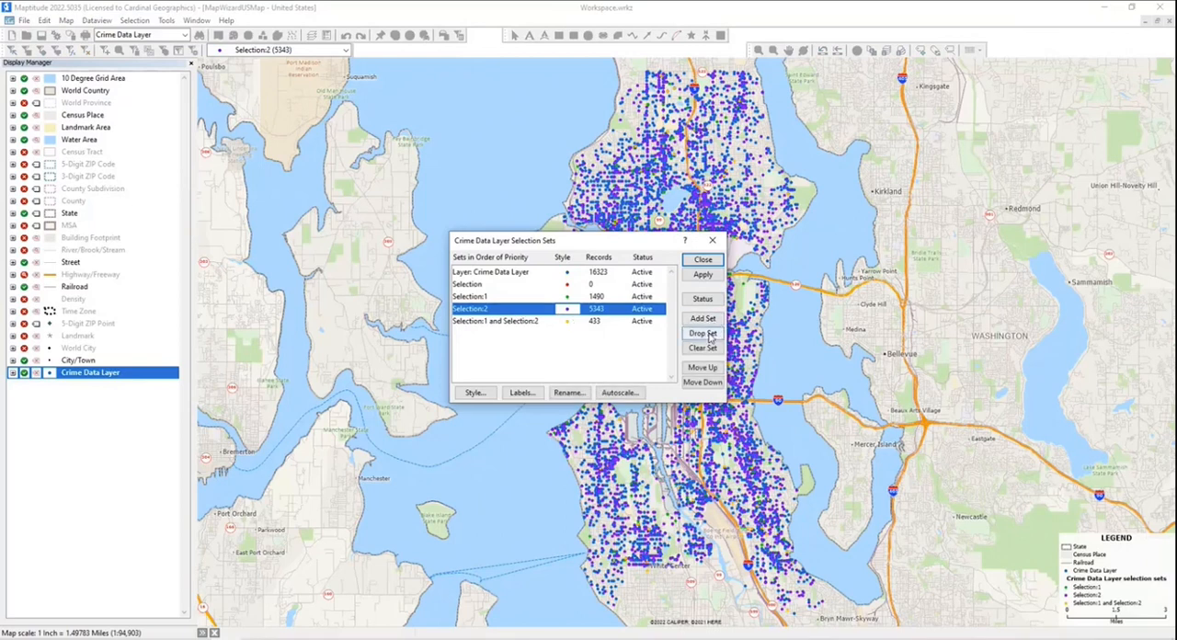
click(703, 332)
click(610, 353)
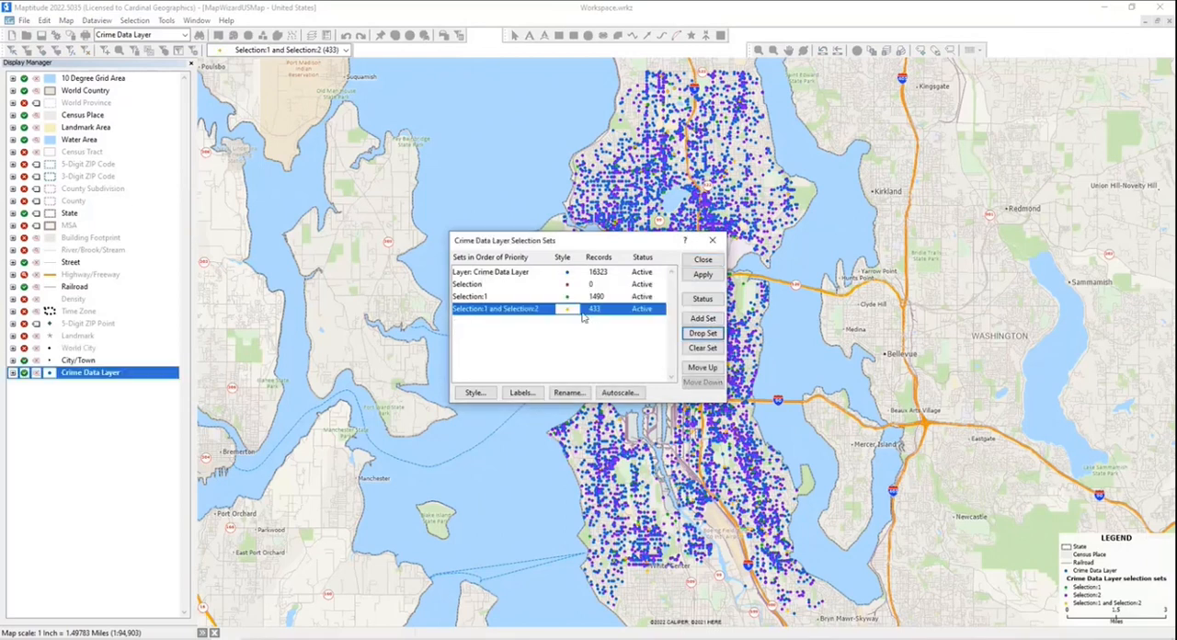
click(706, 335)
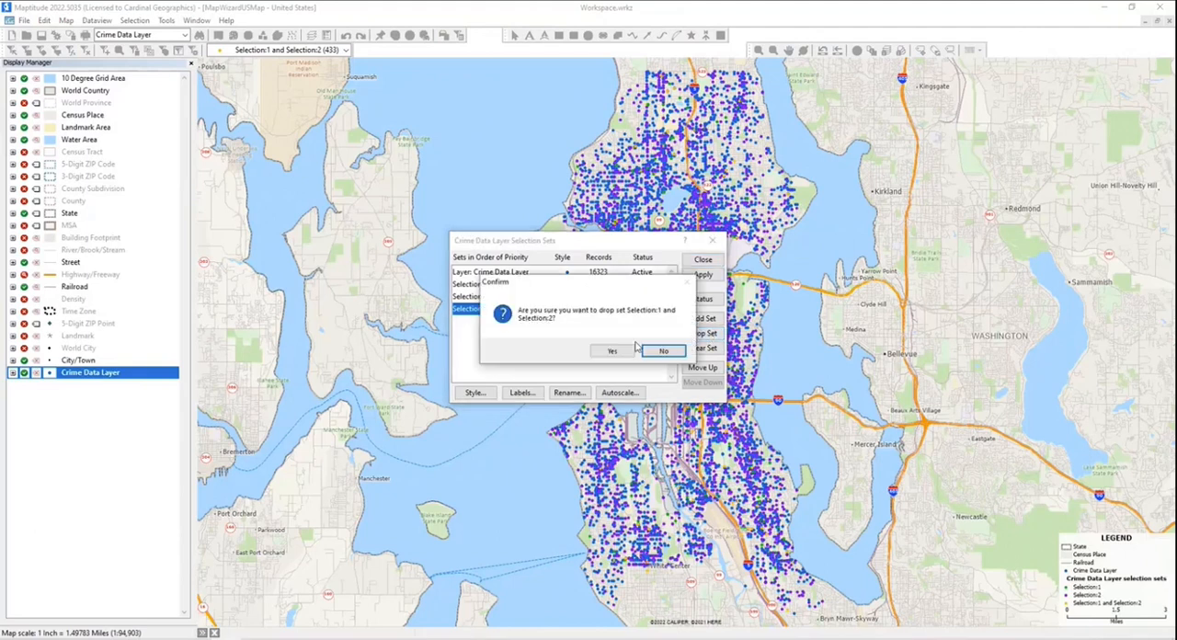
click(616, 352)
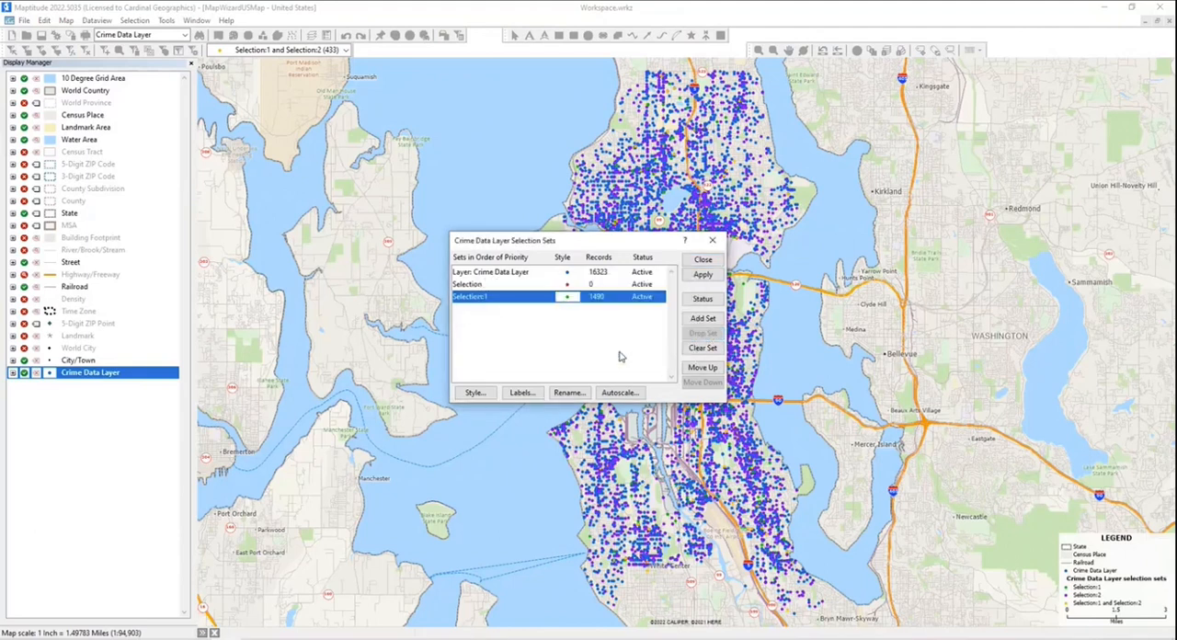
click(703, 261)
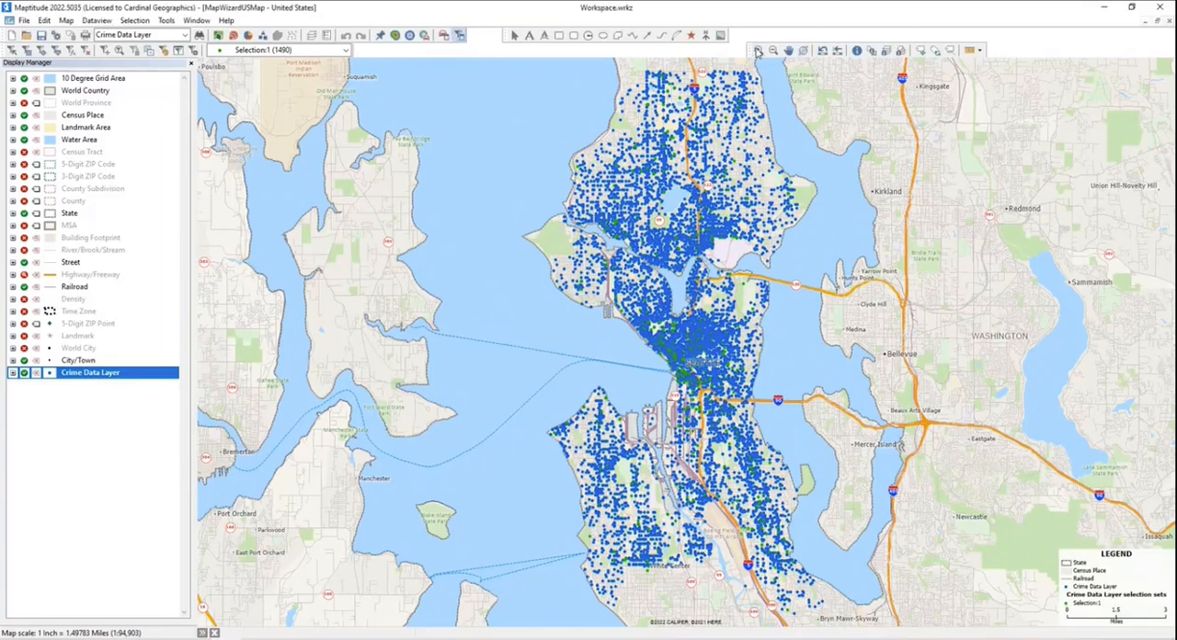
- Add the ccBlockGroup geographic file from C:\ccdata\Block Group 2022 as a map layer over central Seattle
drag(499, 206, 803, 425)
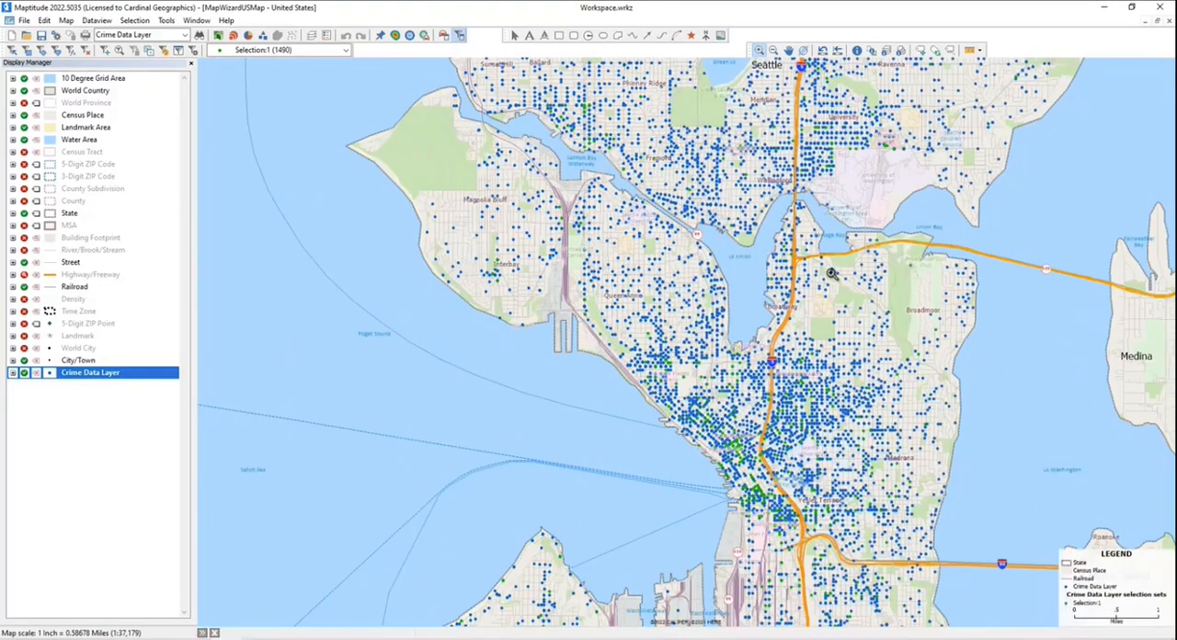
click(787, 50)
drag(762, 136, 664, 136)
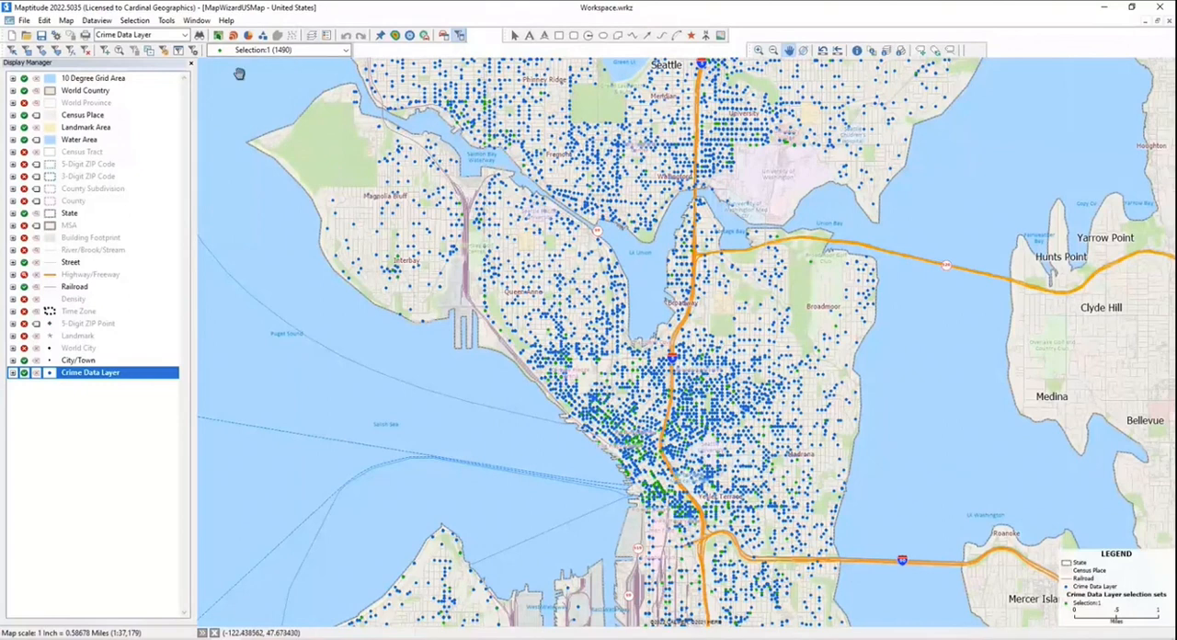
click(312, 36)
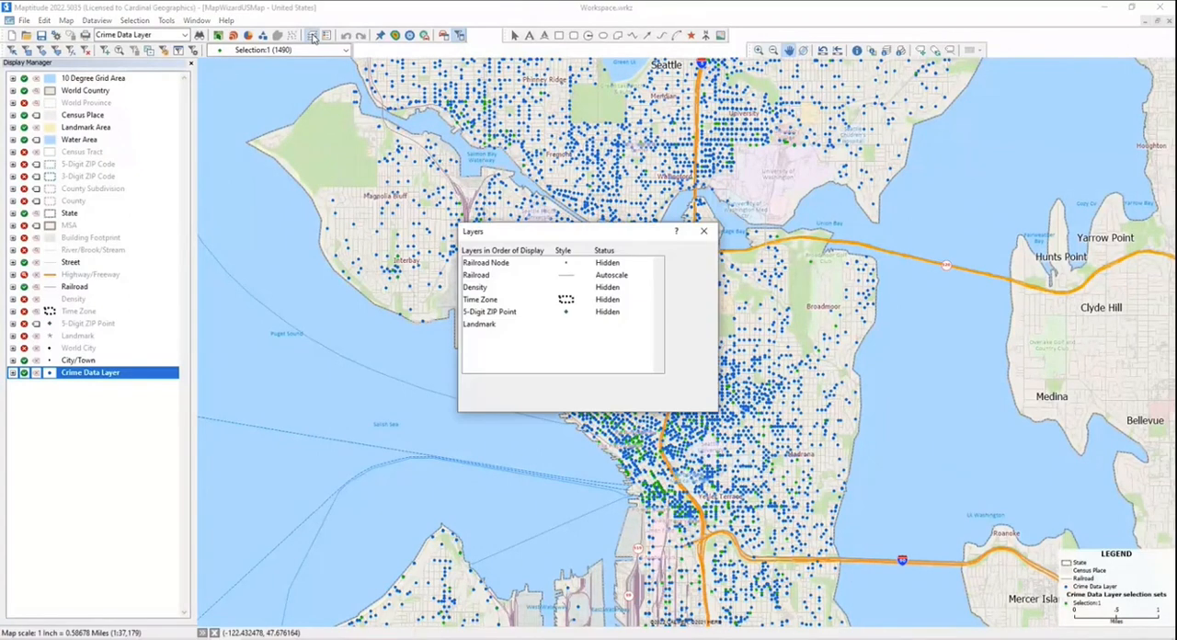
click(676, 312)
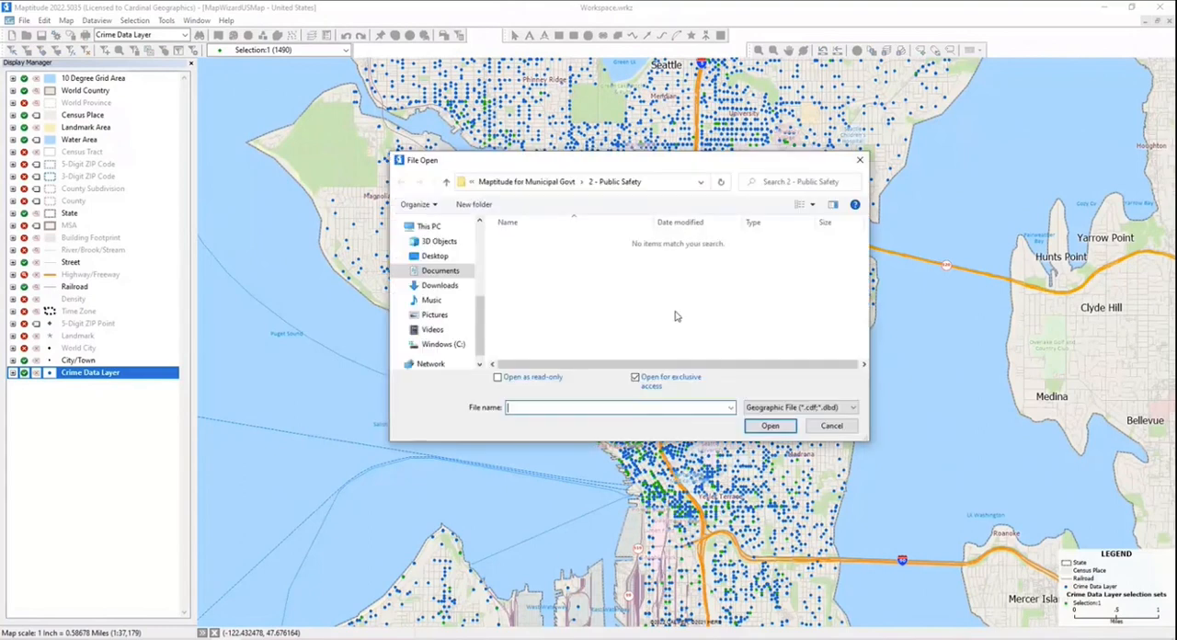
click(453, 348)
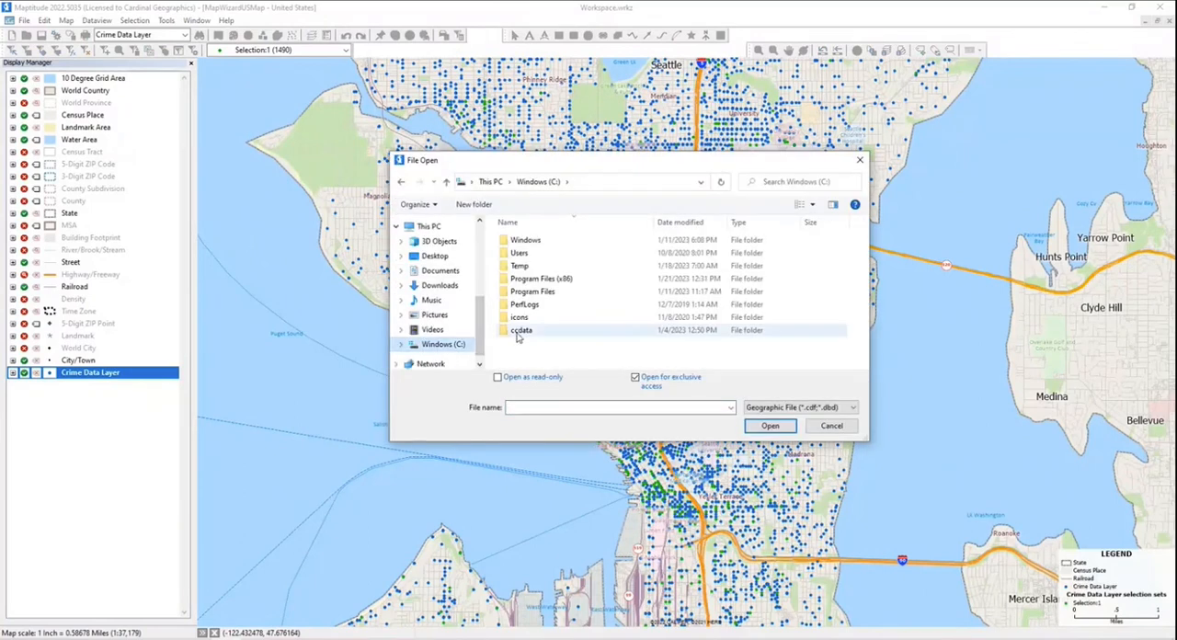
double_click(517, 337)
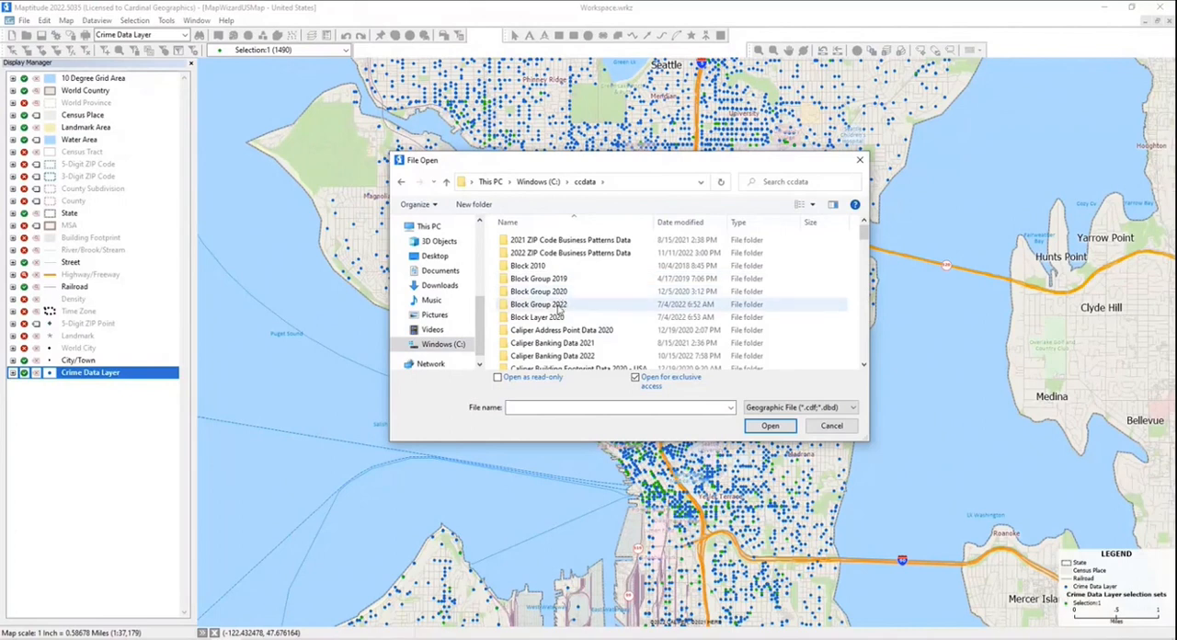
double_click(557, 304)
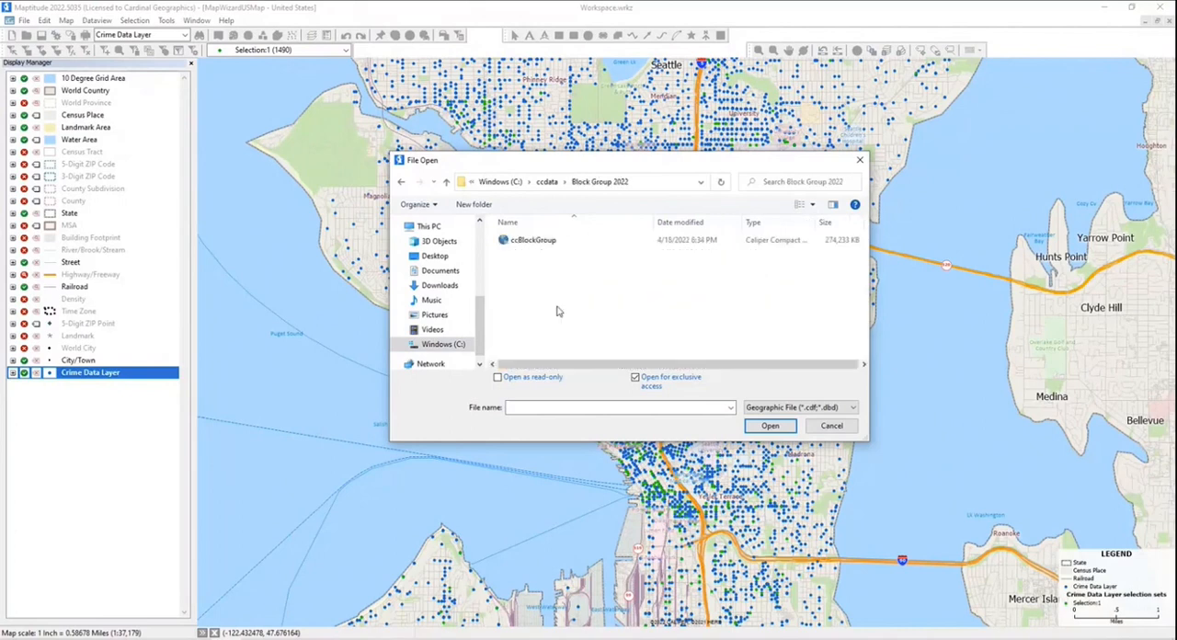
click(542, 241)
click(771, 426)
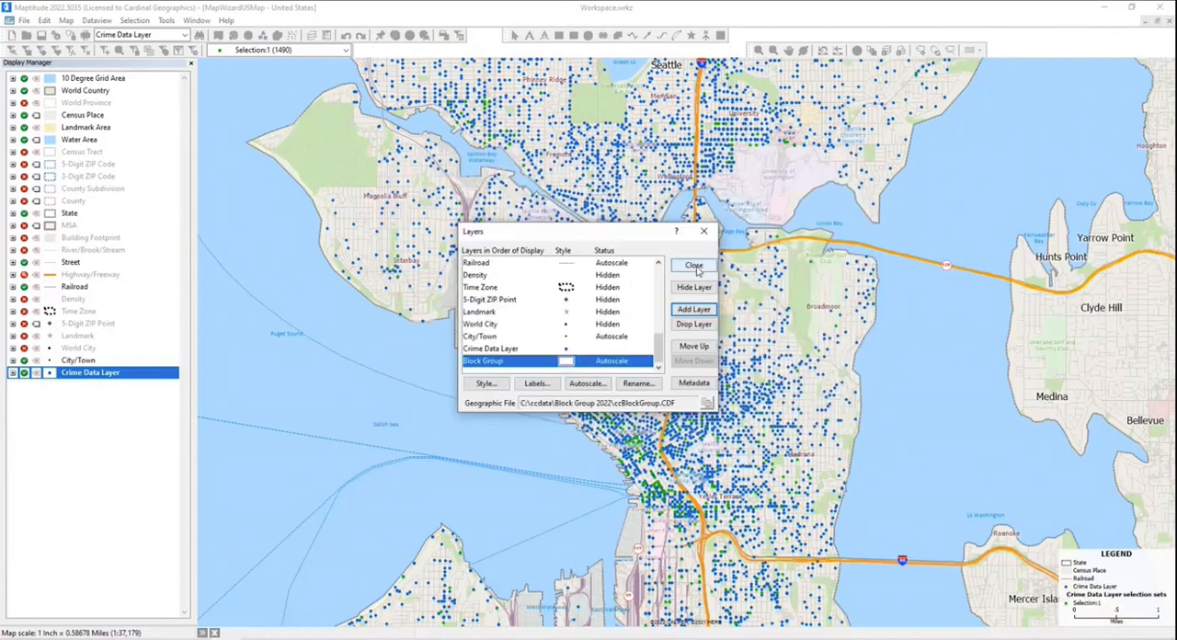
click(696, 265)
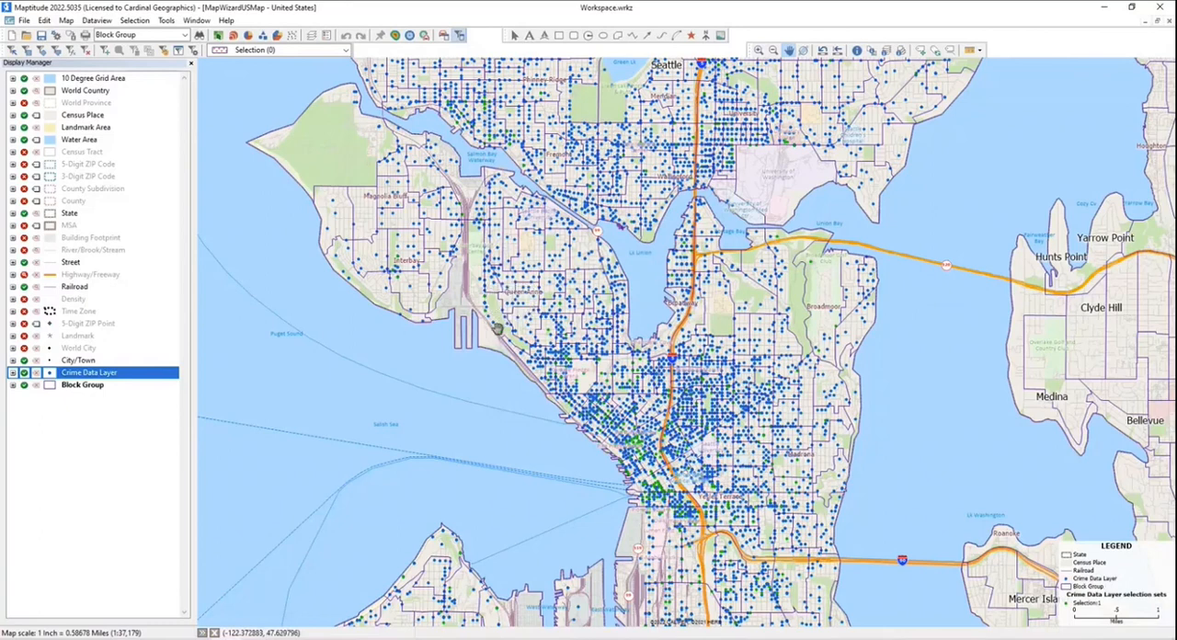
- Create the Block Group selection set Selection:1 and fill it by outlining central Seattle with a polygon from Queen Anne to Interstate 90
mouse_move(496, 329)
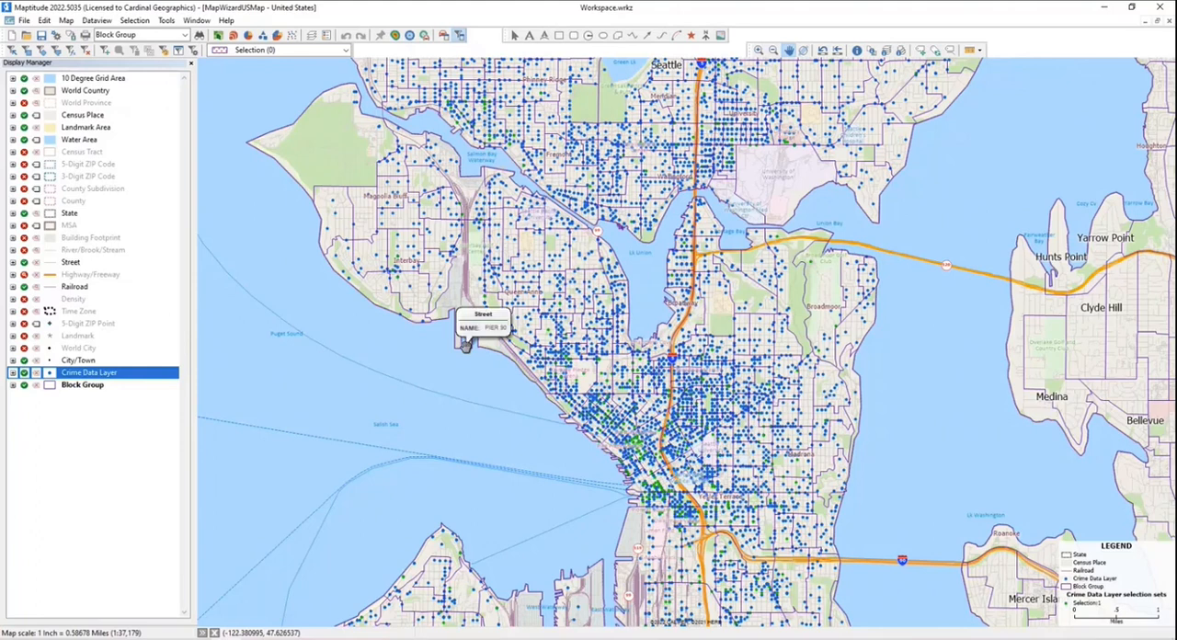
click(106, 52)
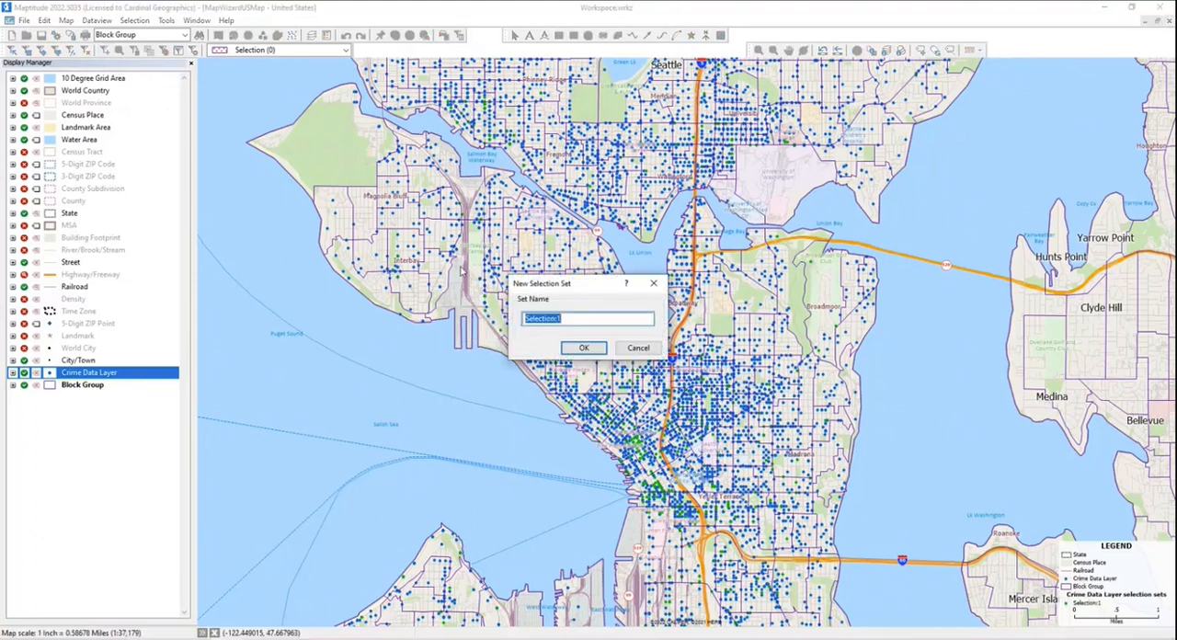
click(580, 348)
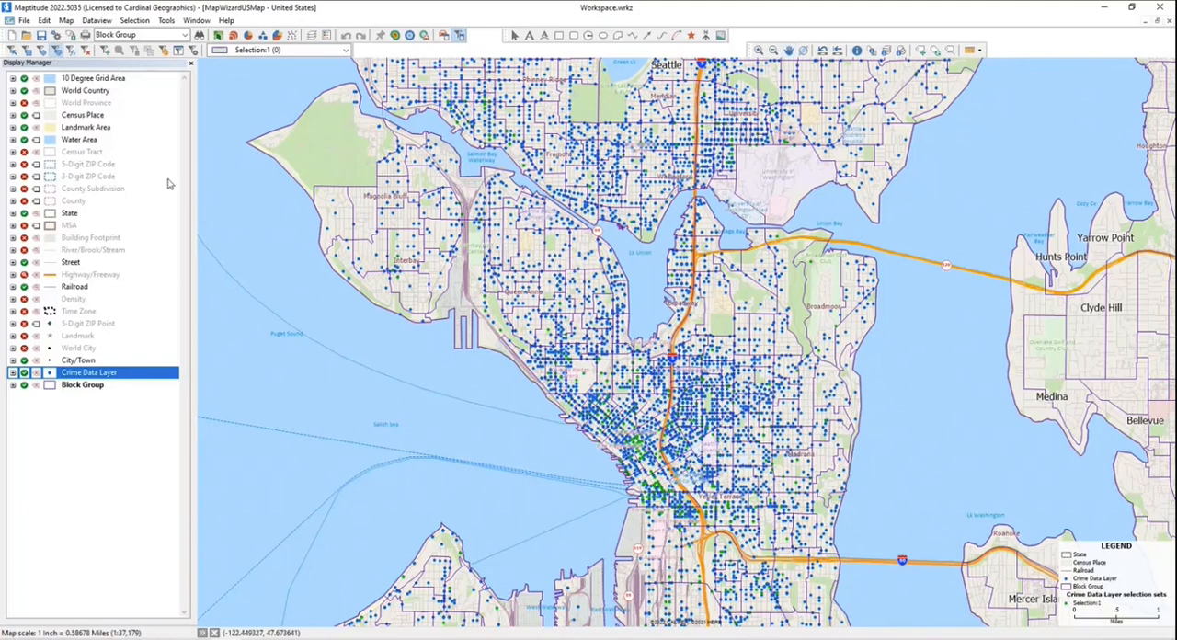
click(242, 265)
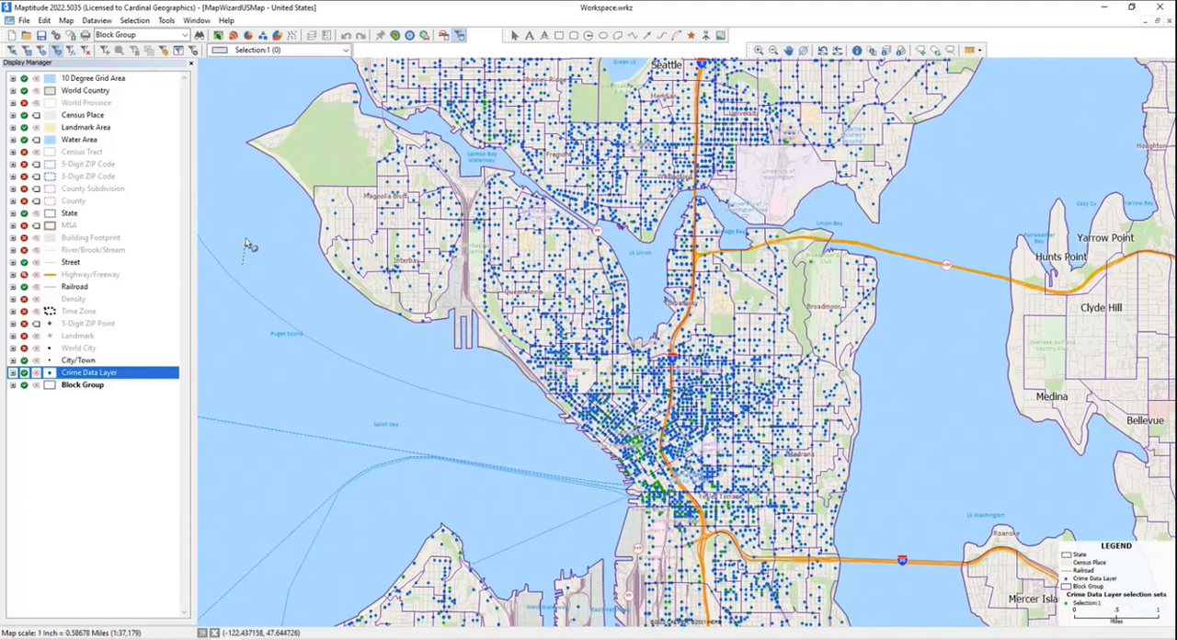
click(228, 104)
click(261, 268)
click(457, 363)
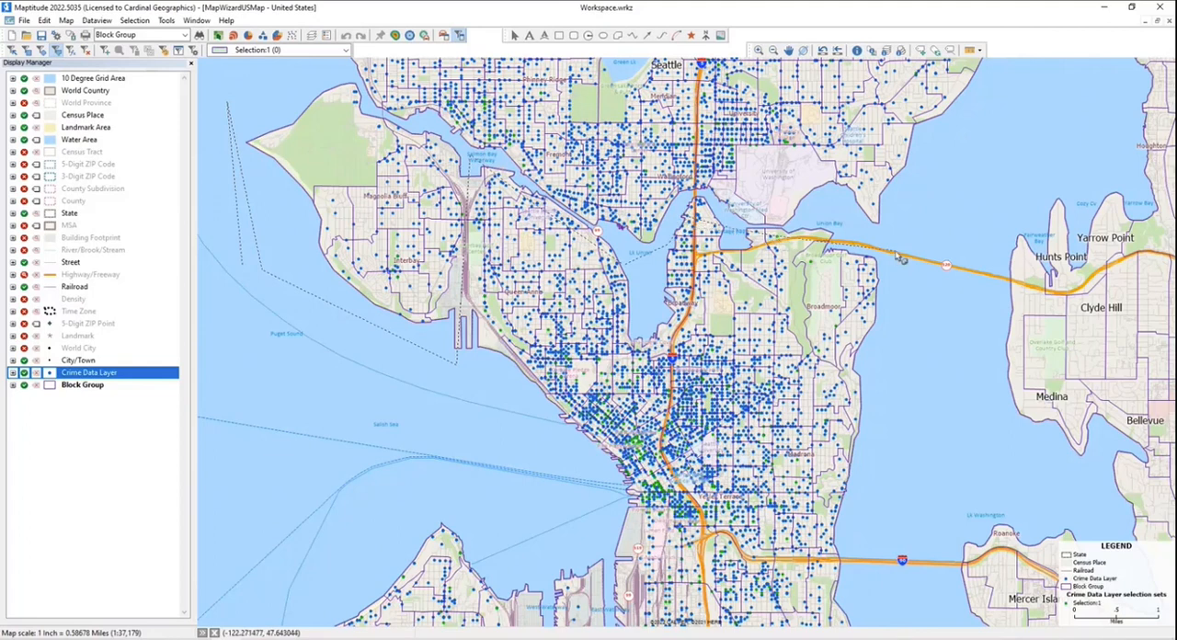
click(898, 255)
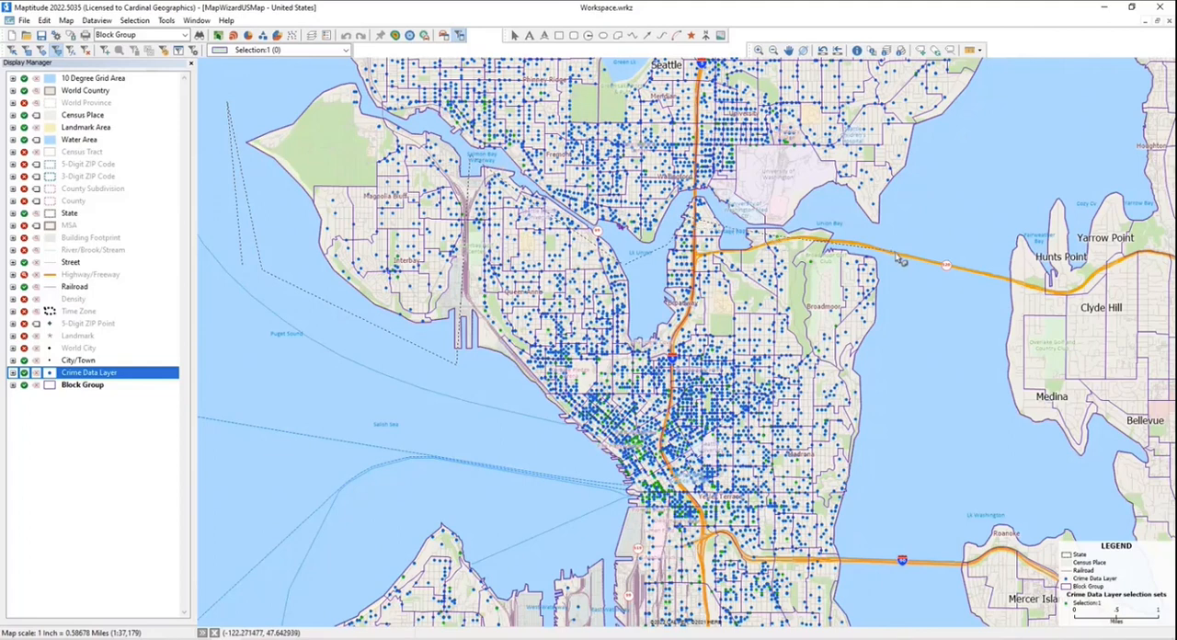
click(866, 558)
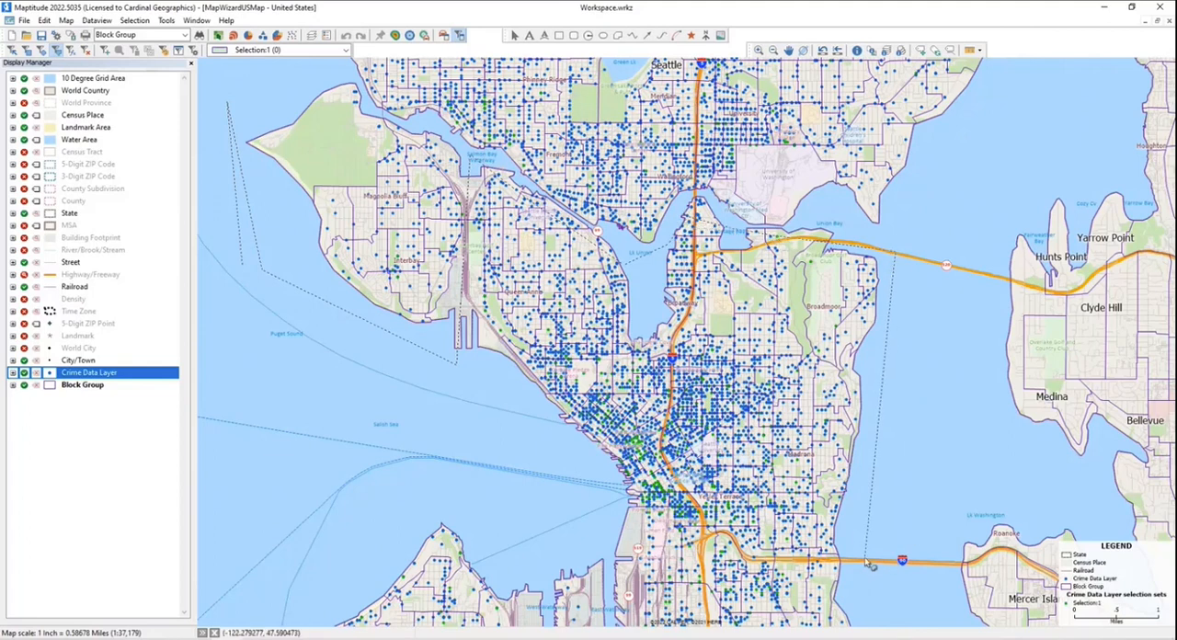
click(686, 550)
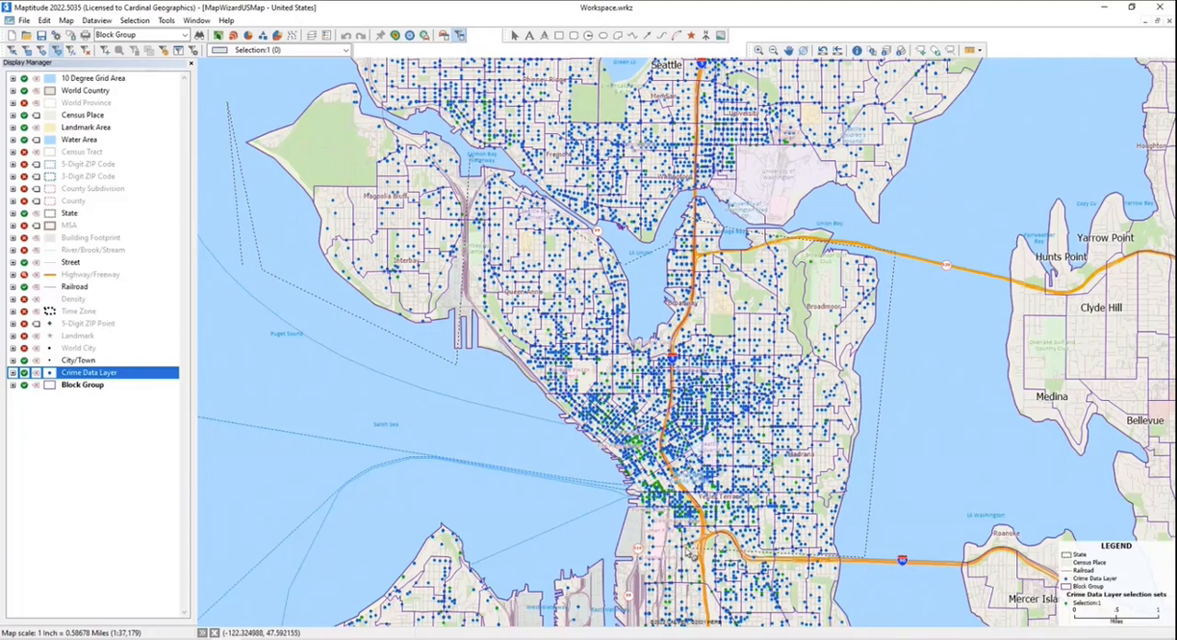
click(379, 430)
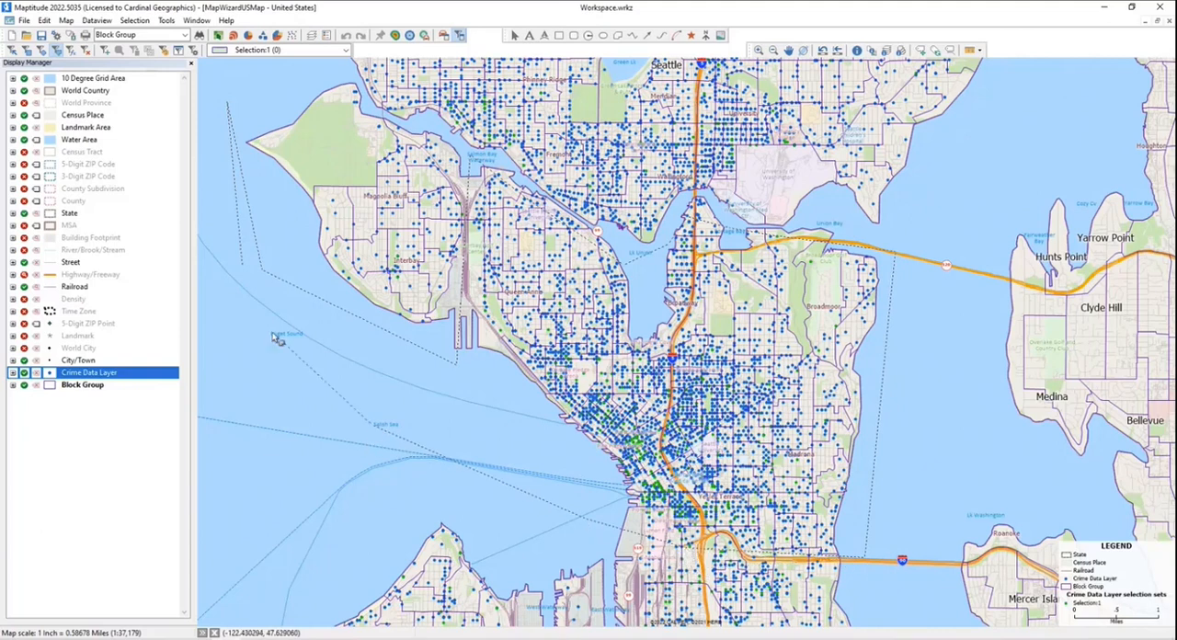
double_click(242, 266)
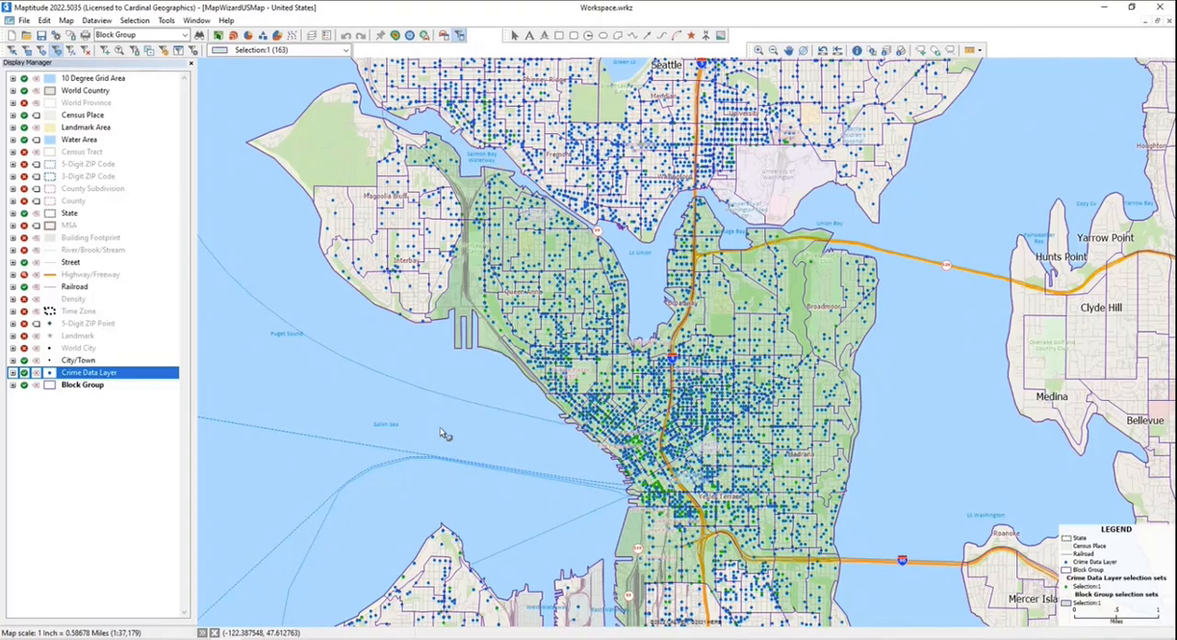
- Export the Block Group Selection:1 set as a Compact Geographic File with layer name Block Group1, adding the layer to the map
click(789, 50)
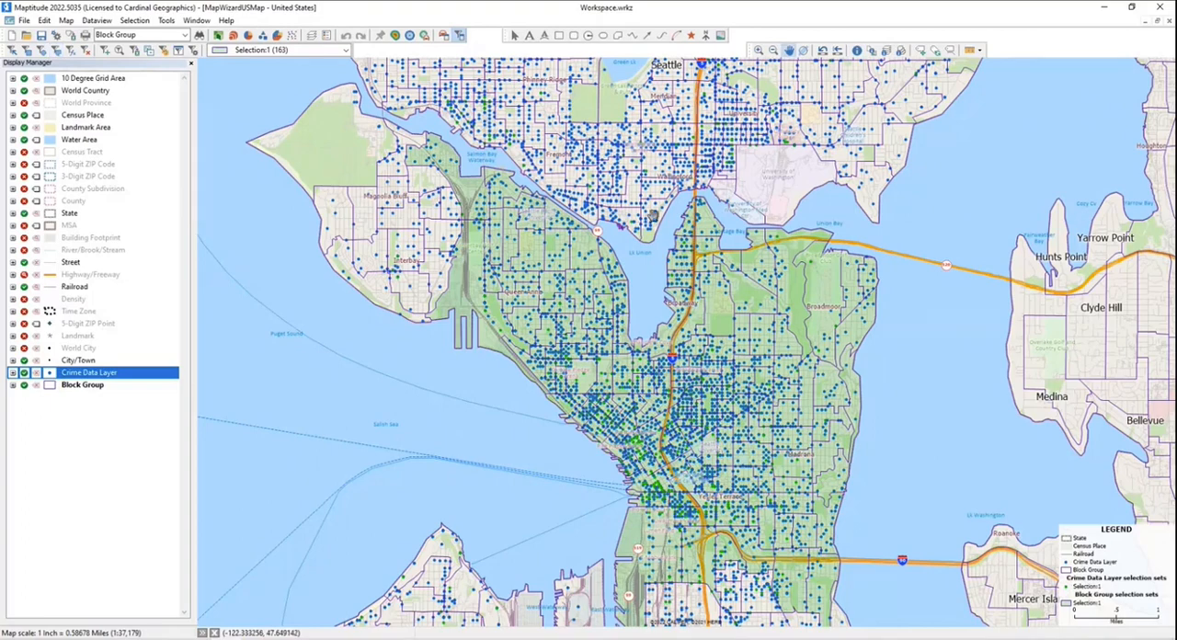
drag(653, 213, 634, 173)
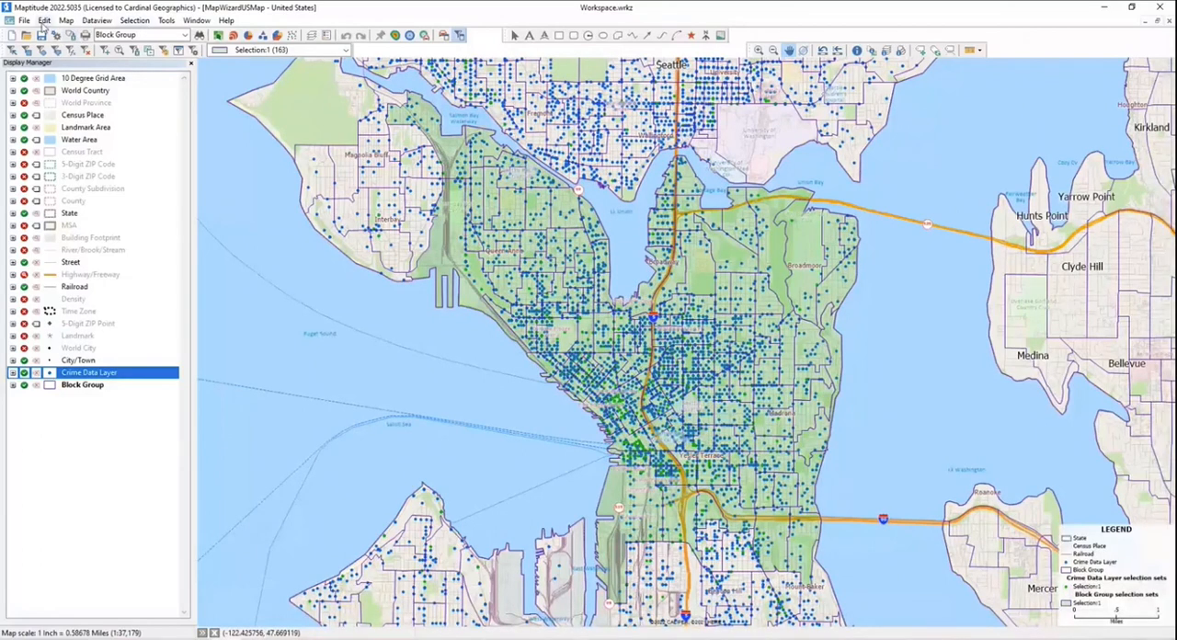
click(24, 20)
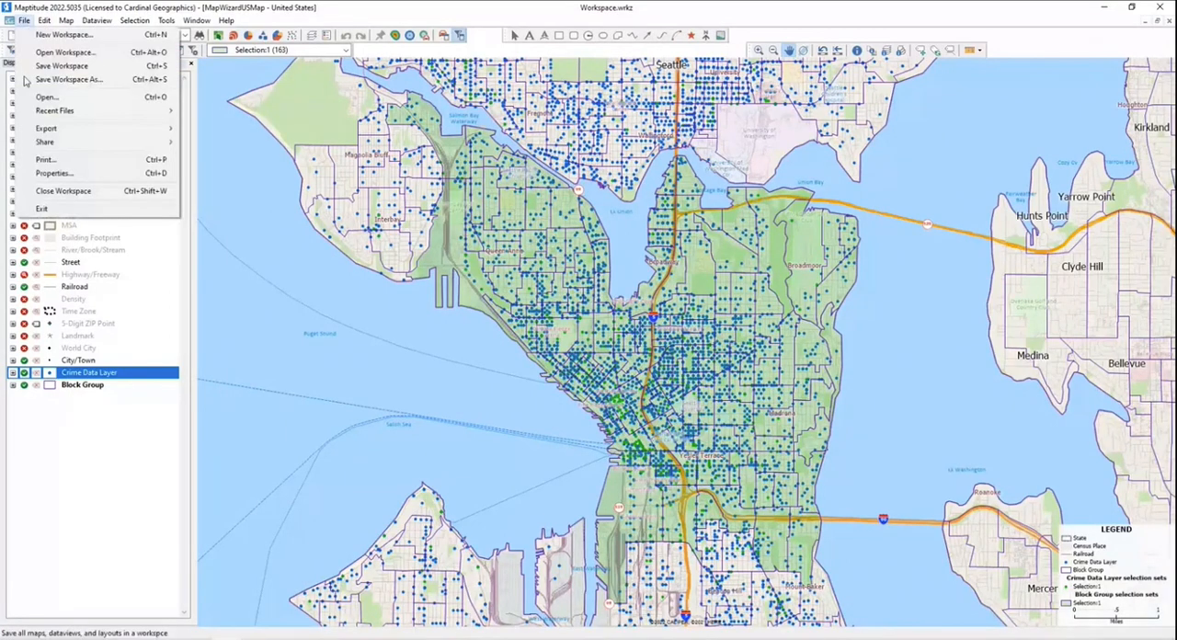
mouse_move(46, 128)
click(281, 163)
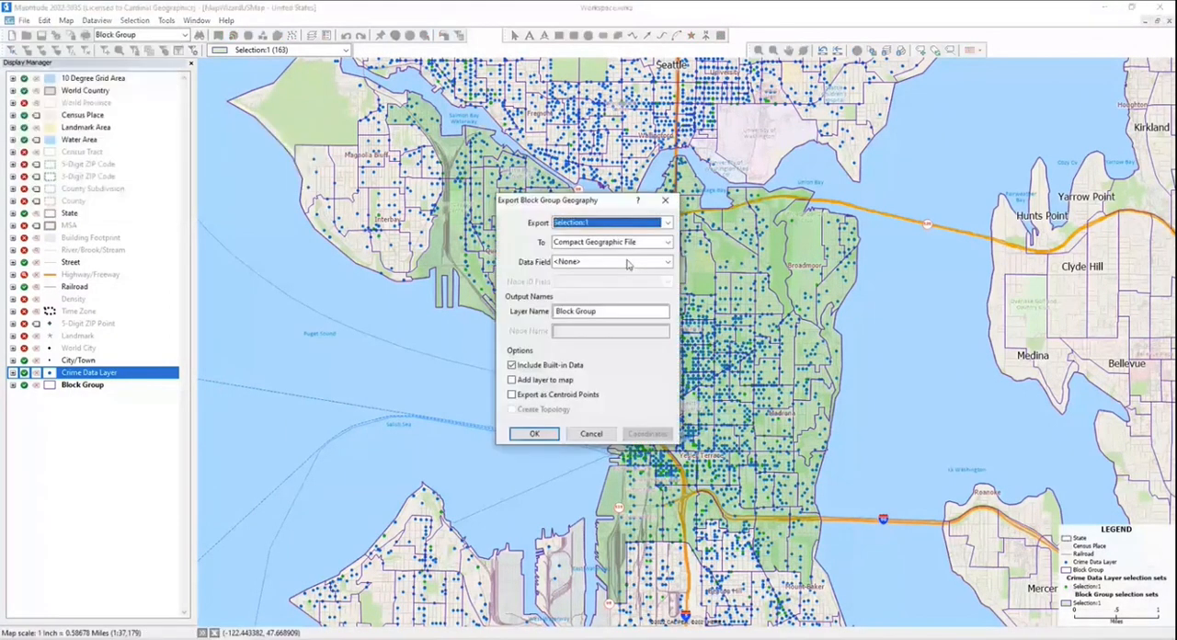
click(607, 311)
text(1)
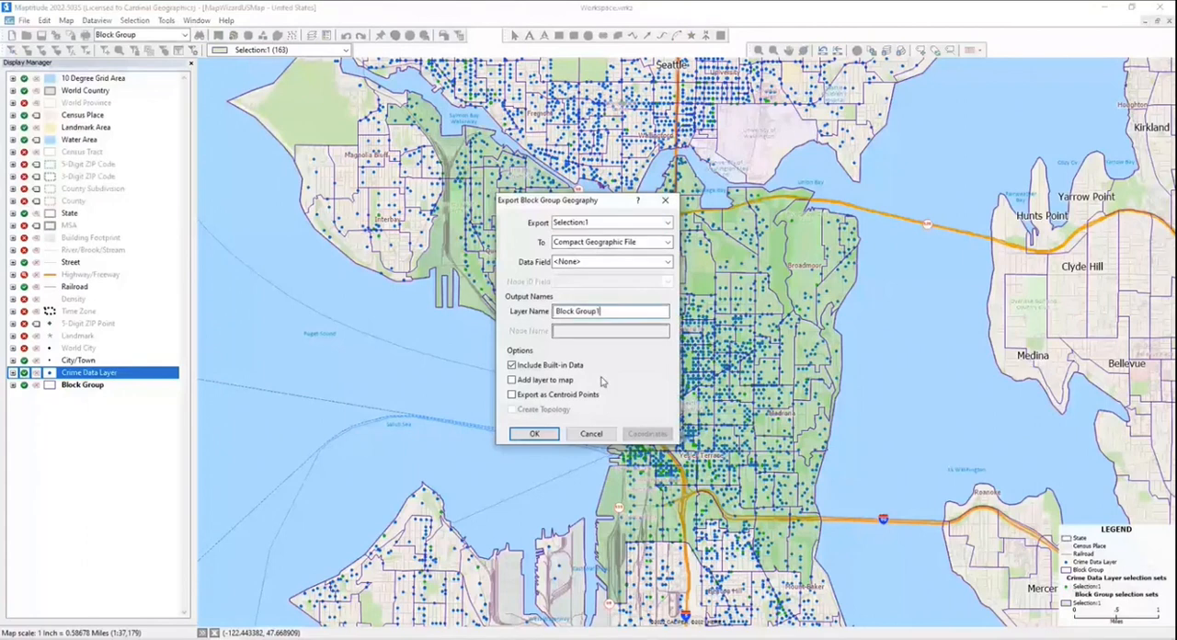
click(538, 383)
click(539, 440)
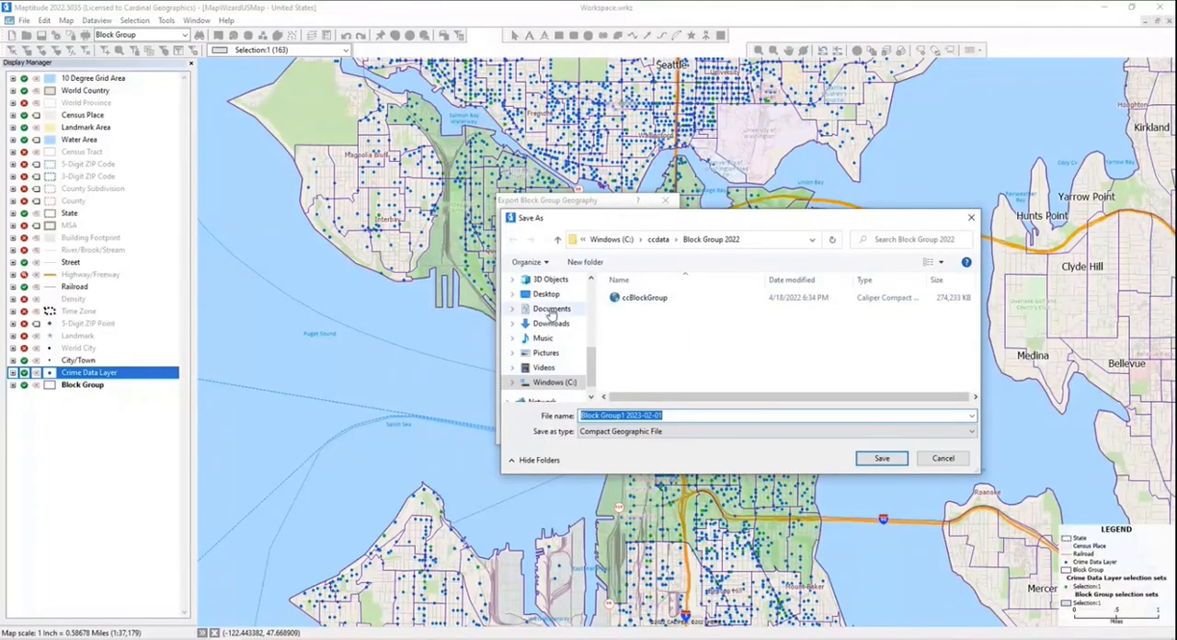
- Save the exported file as Block Group1 2023-02-01 in Documents, under Lucas Mapping Solutions, Maptitude-Blog, Maptitude for Municipal Govt, 2 - Public Safety
click(551, 311)
scroll(666, 365, down, 1)
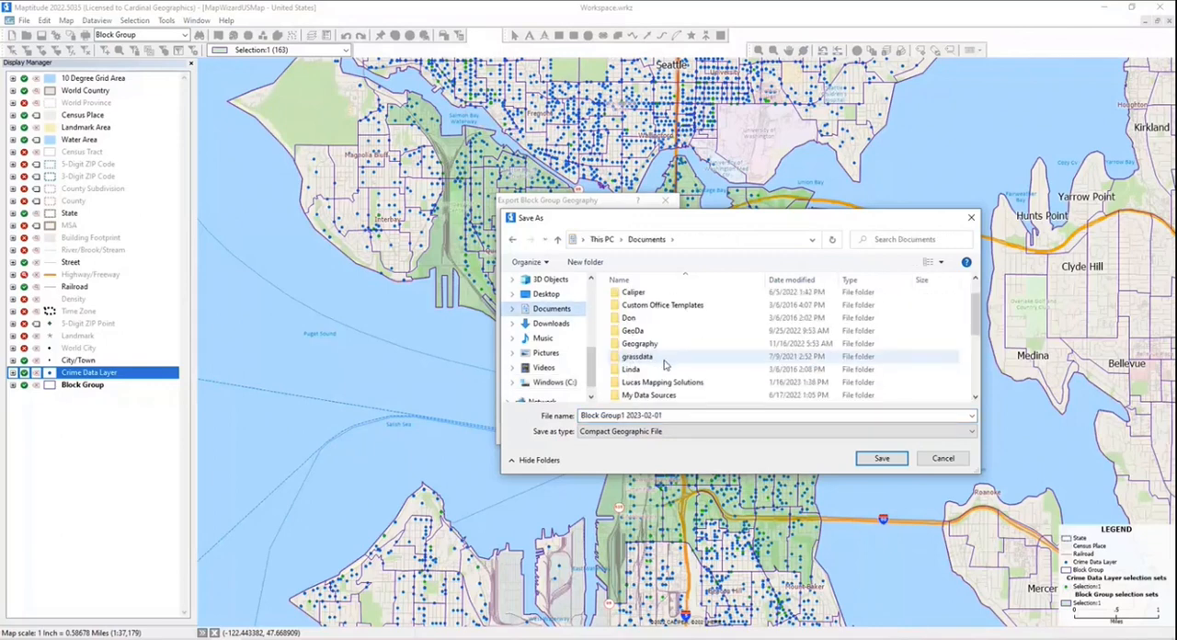
scroll(666, 365, down, 1)
double_click(665, 351)
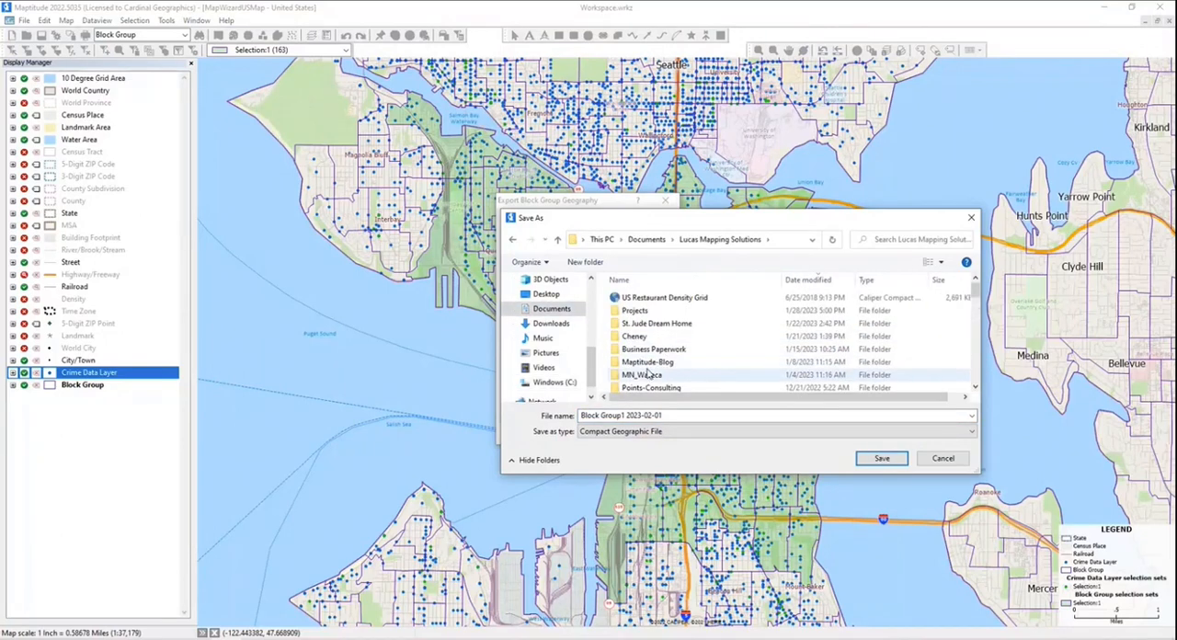
double_click(648, 362)
double_click(649, 322)
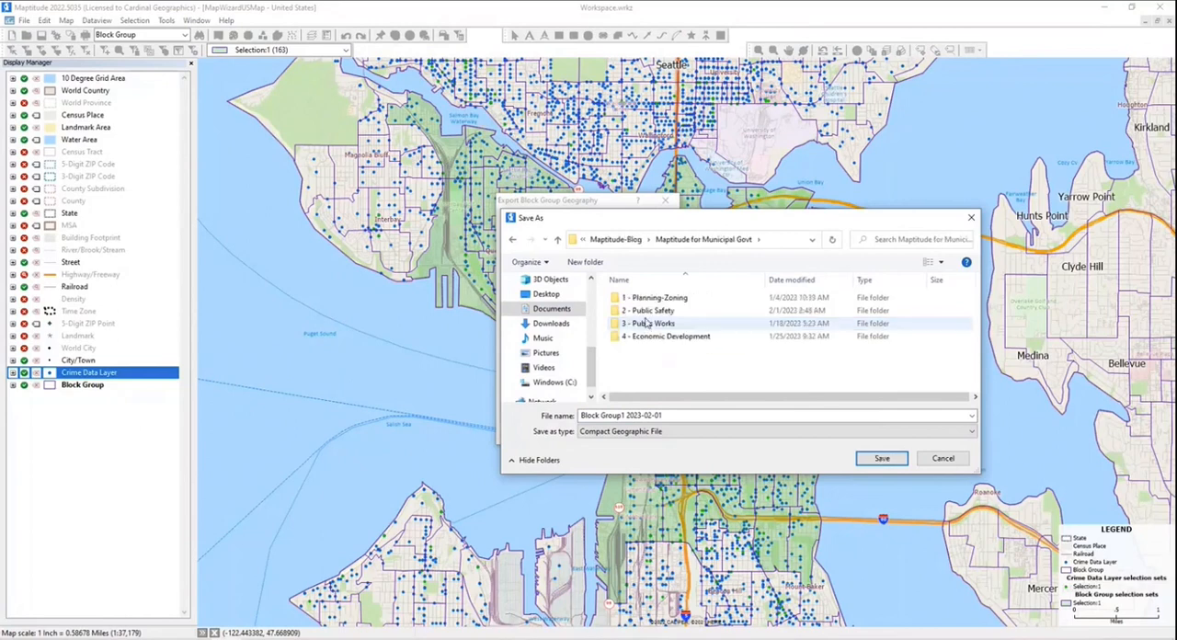
double_click(647, 317)
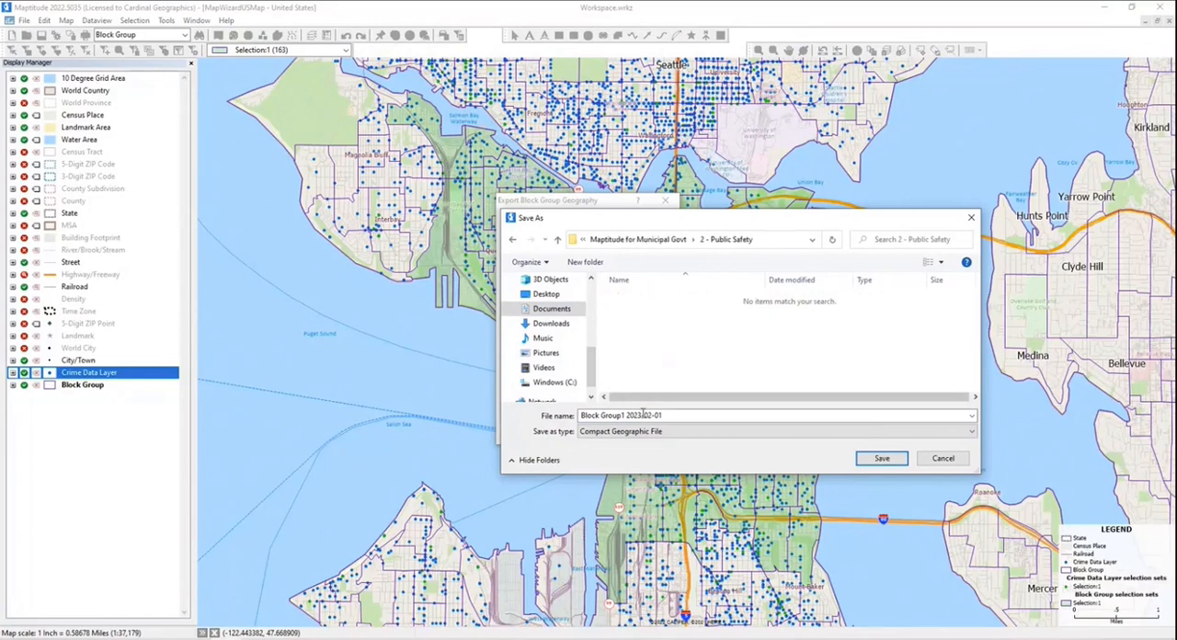
click(878, 462)
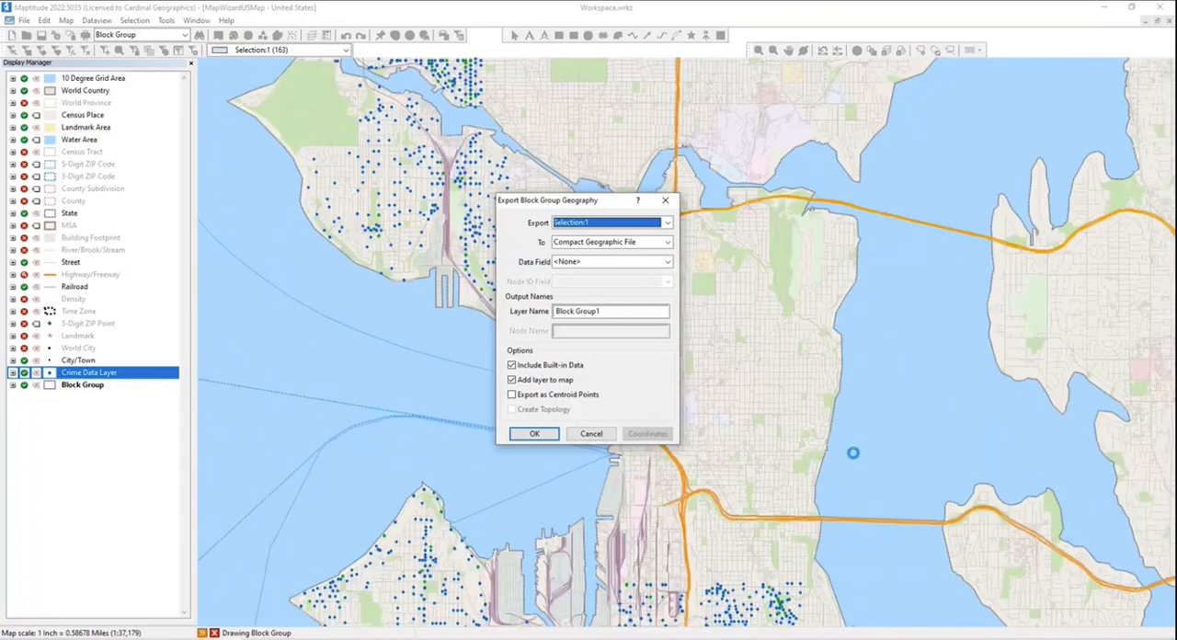
- Hide the original Block Group layer and the Crime Data Layer so only the Block Group1 boundaries are drawn
click(23, 385)
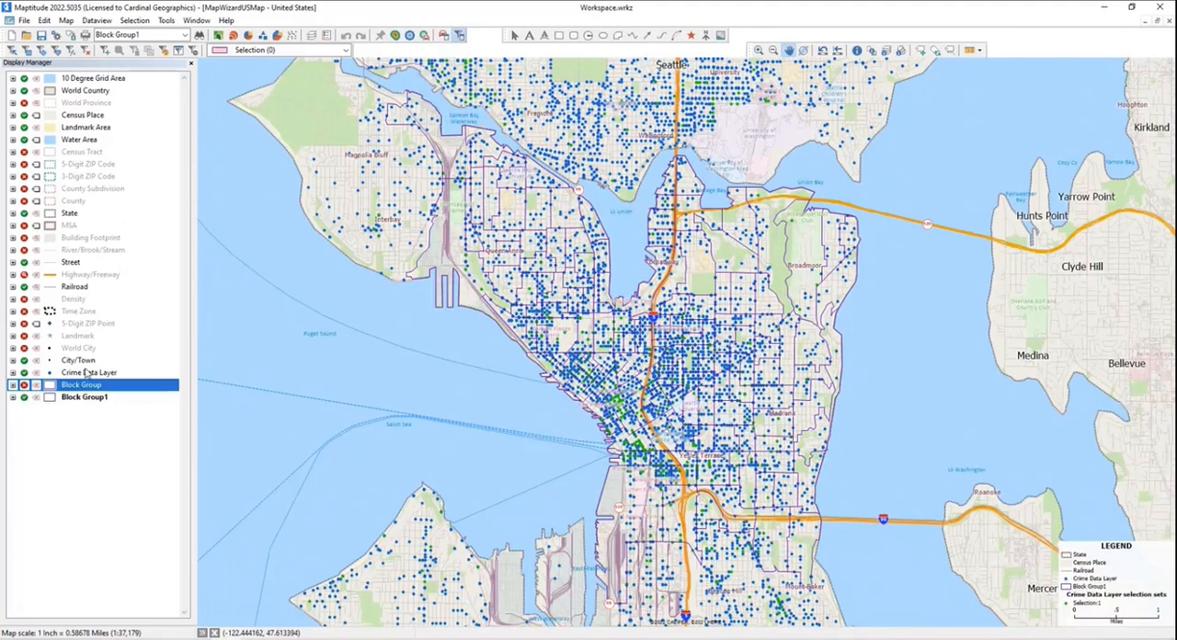
click(36, 372)
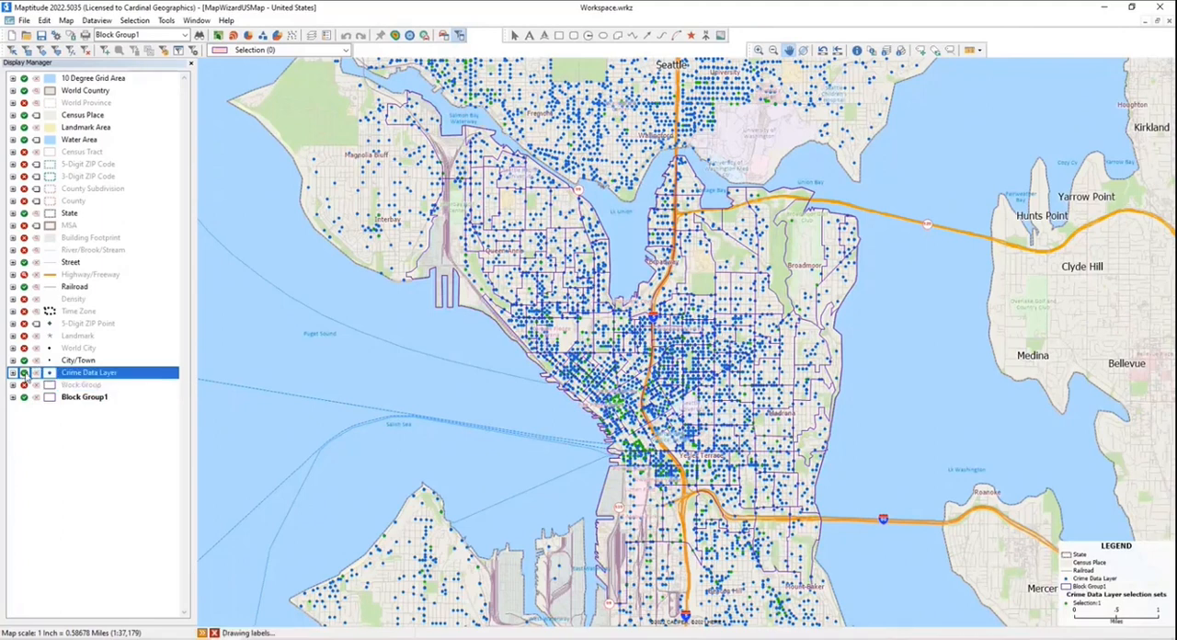
click(24, 372)
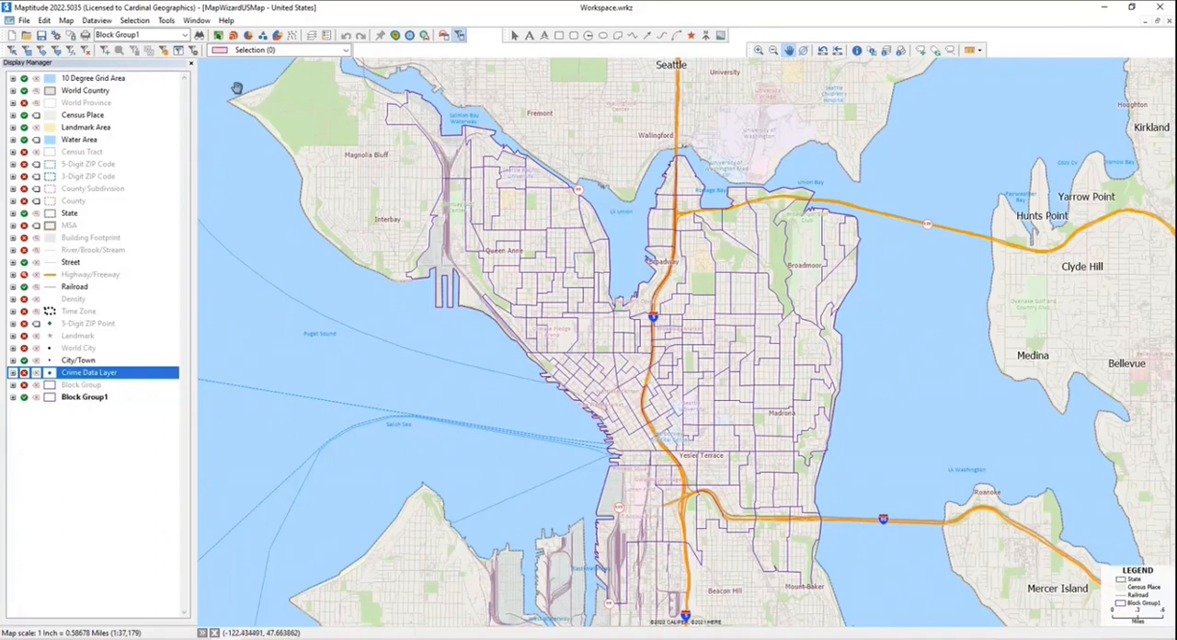
- Add a new integer field named Robbery to the end of the Block Group1 table structure
click(96, 20)
mouse_move(138, 143)
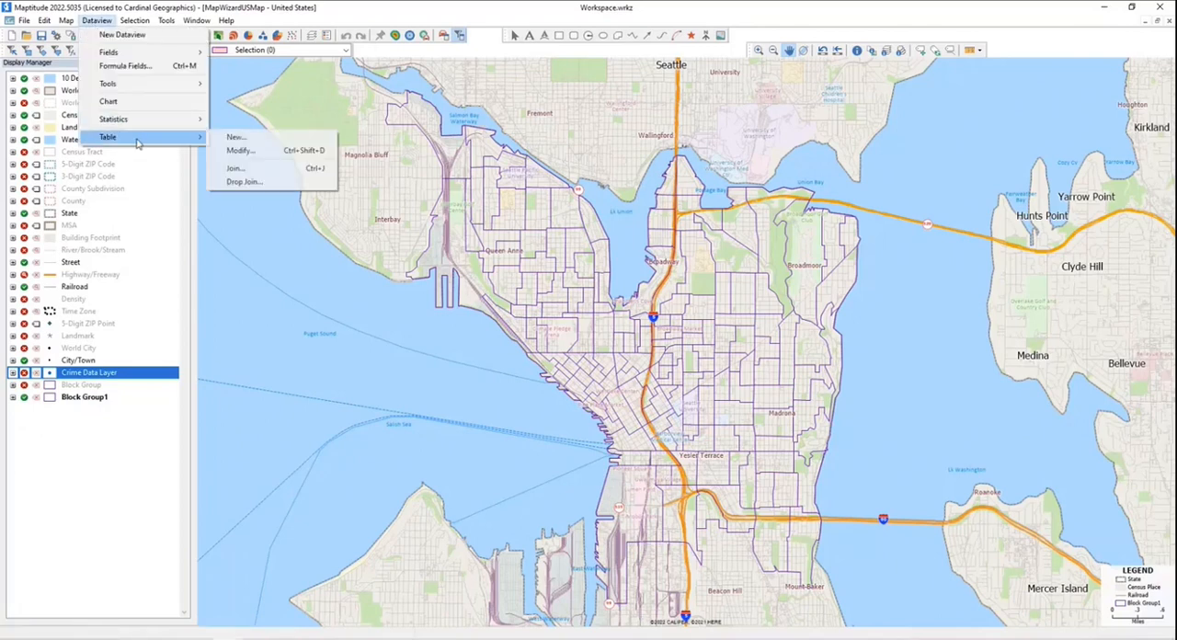
click(247, 150)
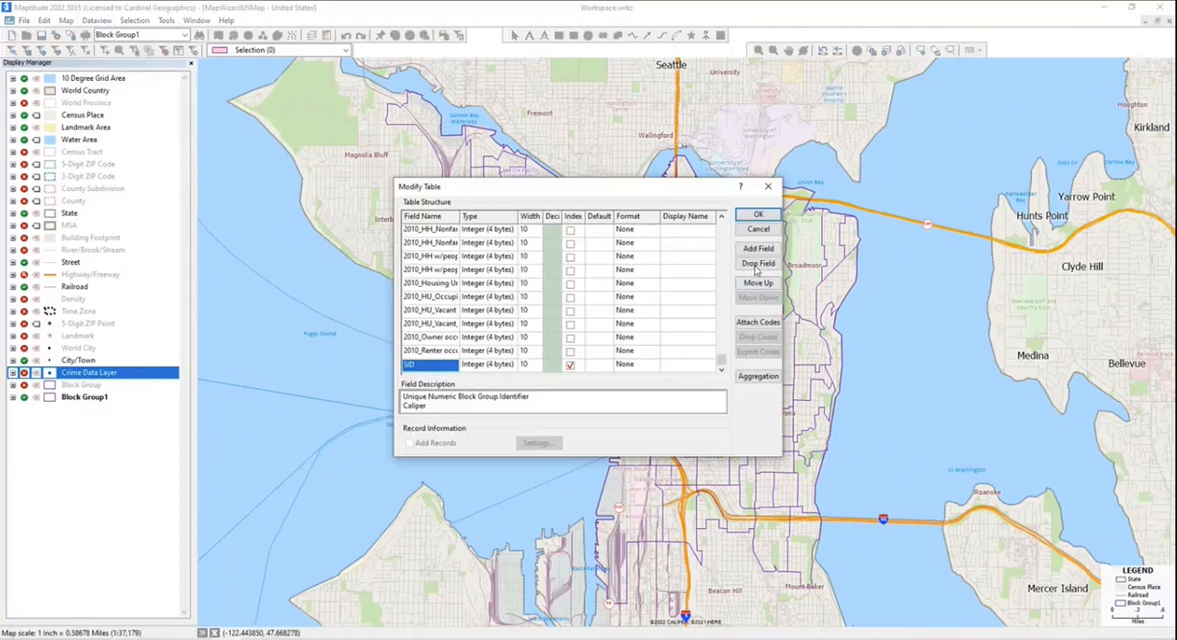
click(756, 249)
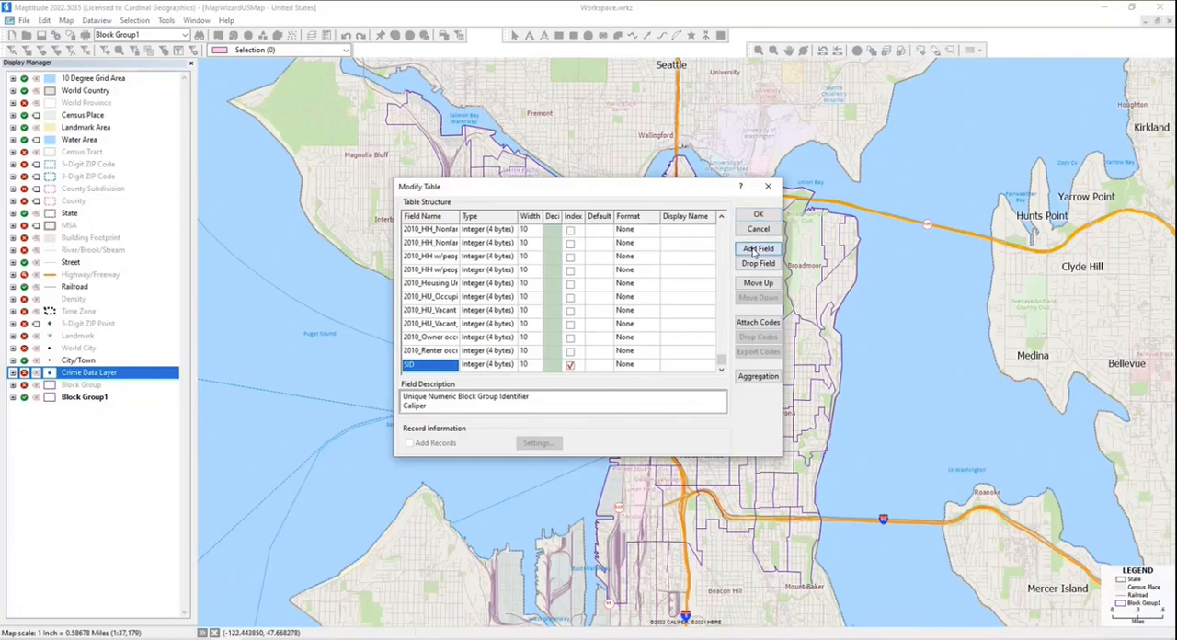
click(424, 365)
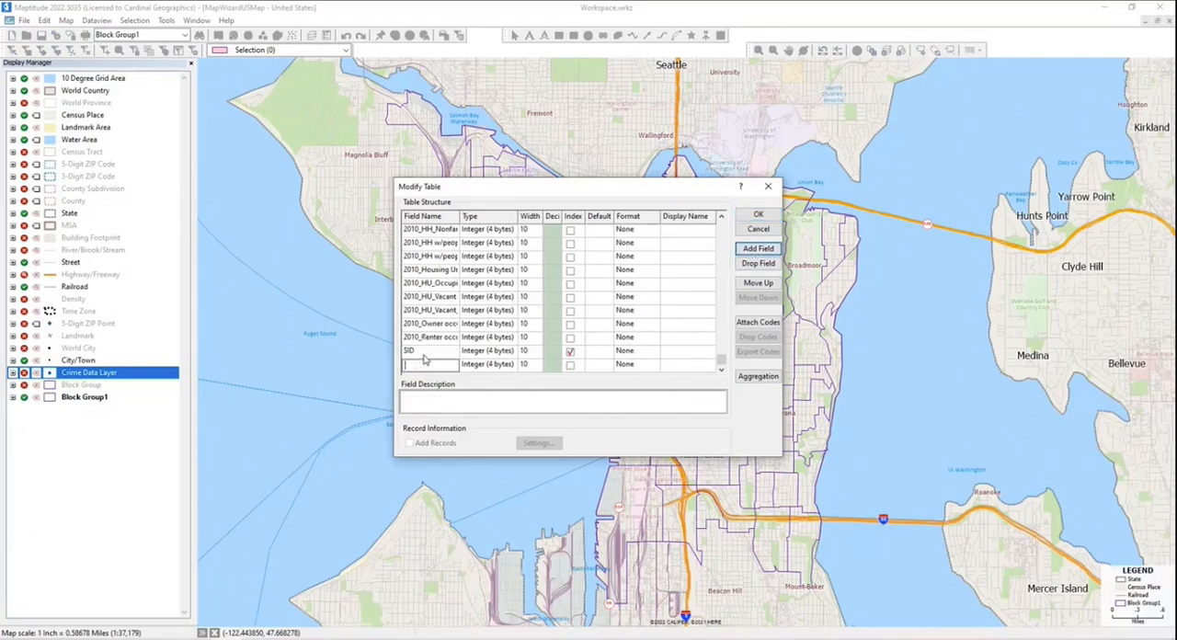
text(Robbery)
- Set the display format of the HH_Median income field to $12,345 and apply the table structure changes
drag(721, 360, 729, 236)
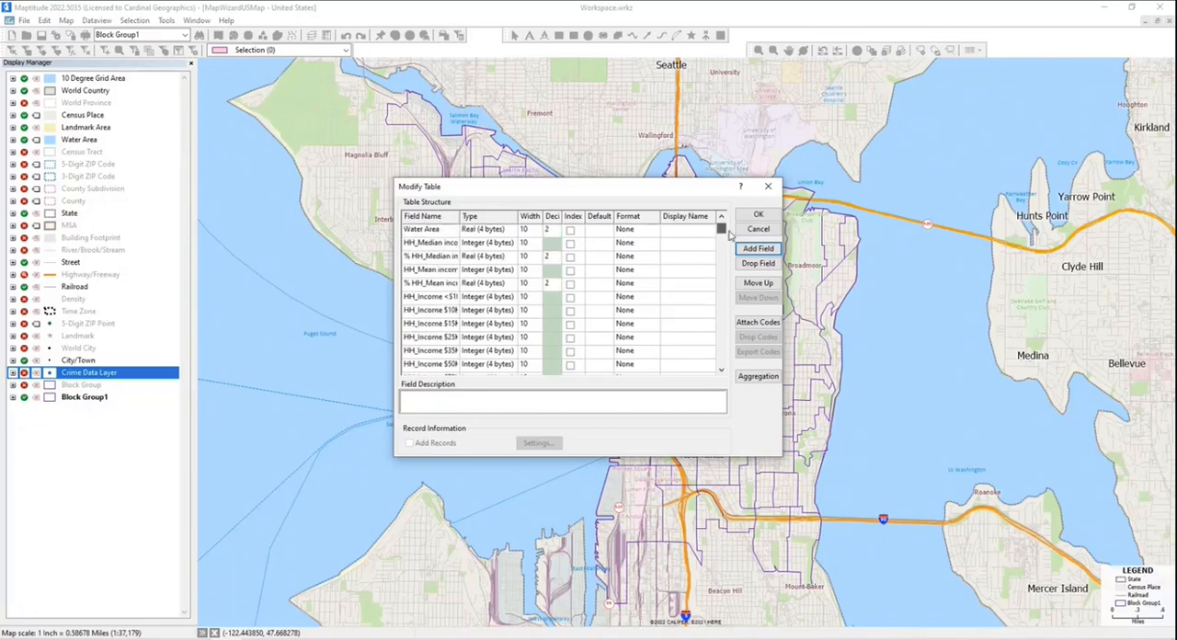
click(440, 243)
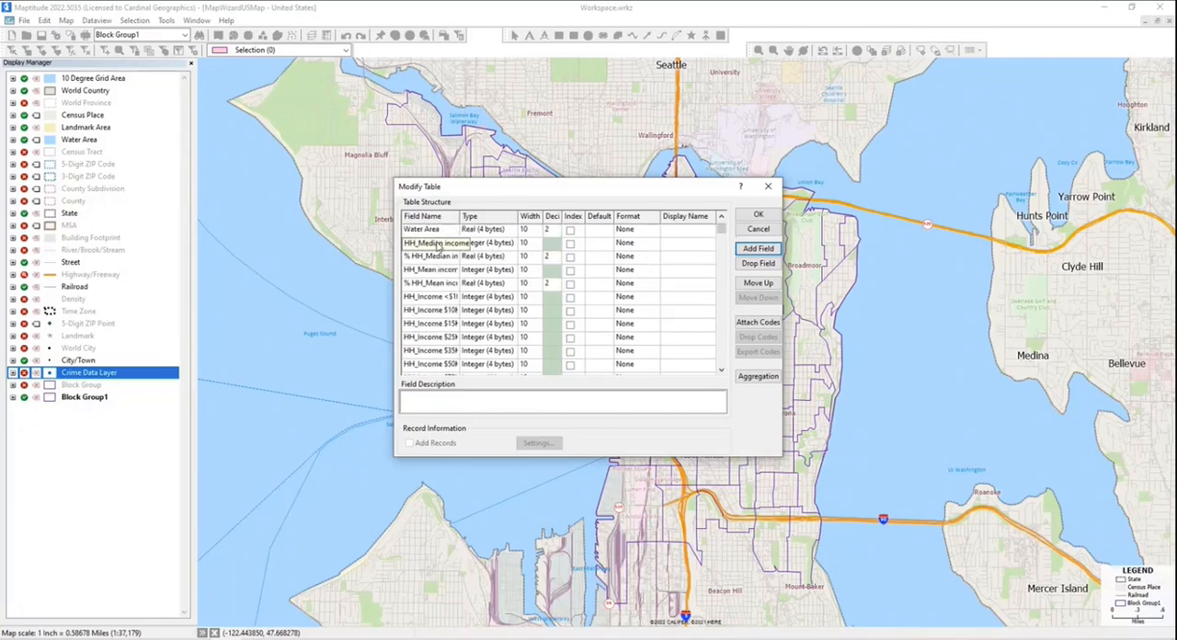
click(625, 245)
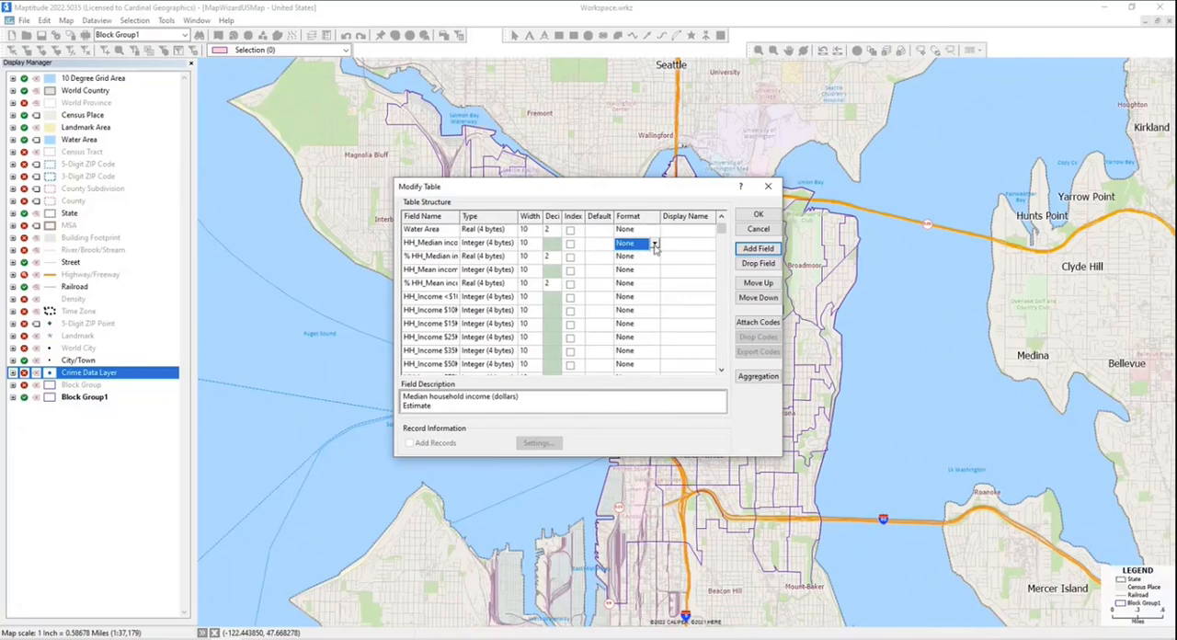
click(655, 244)
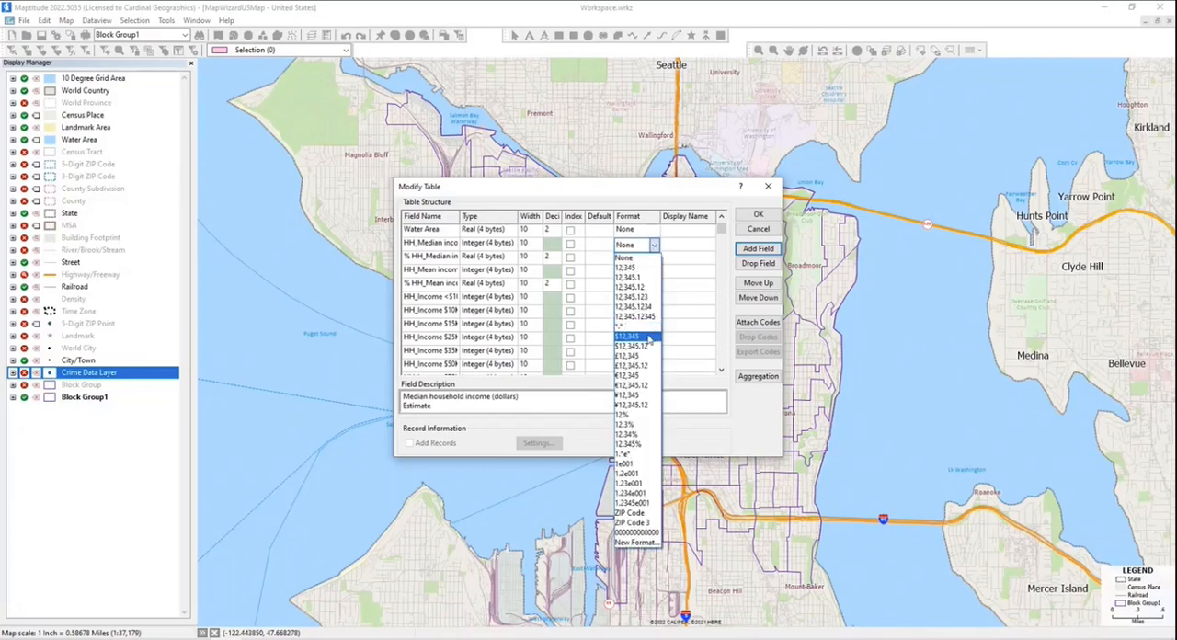
click(650, 338)
click(758, 214)
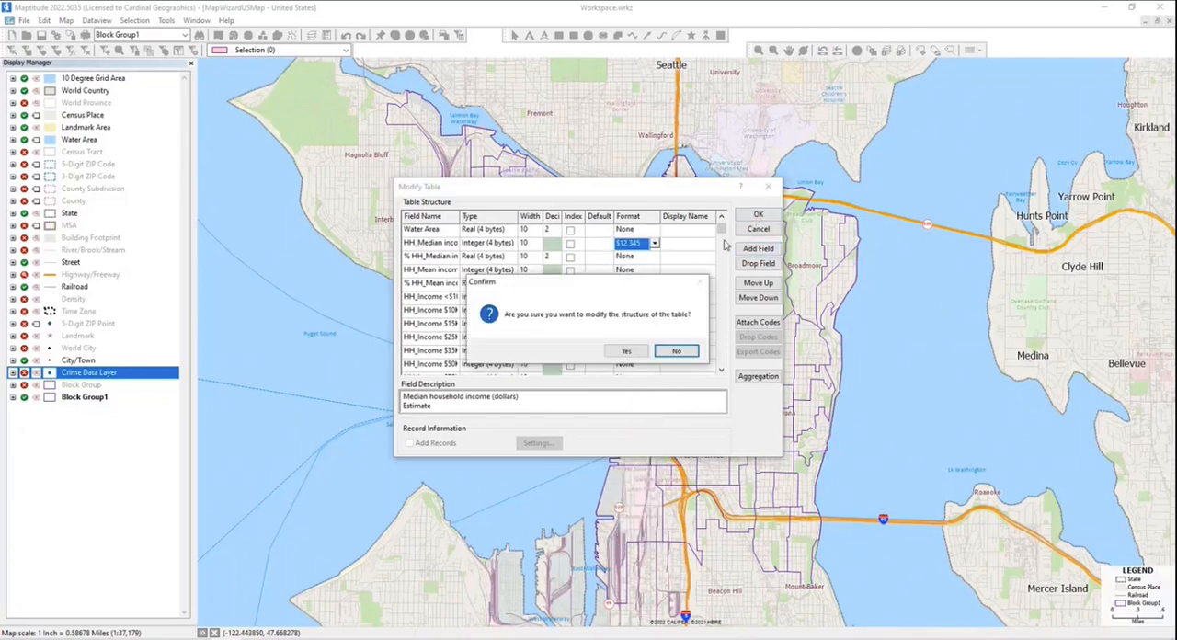
click(626, 352)
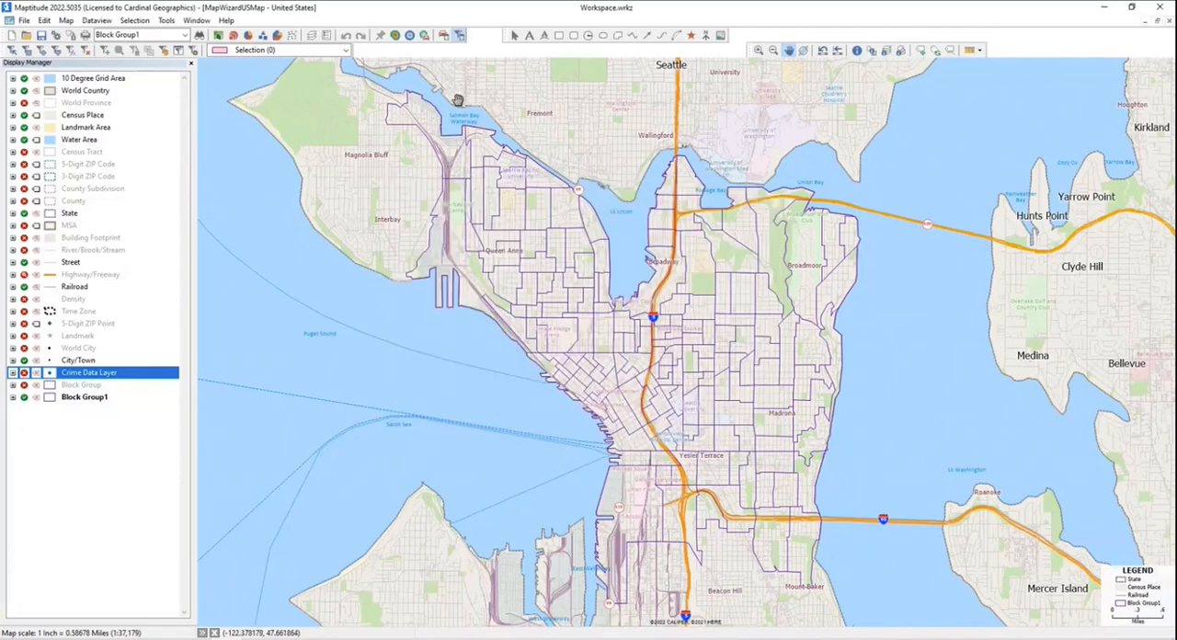
- Open a new dataview of the Block Group1 layer and bring up the Fill options for its Robbery column
click(96, 20)
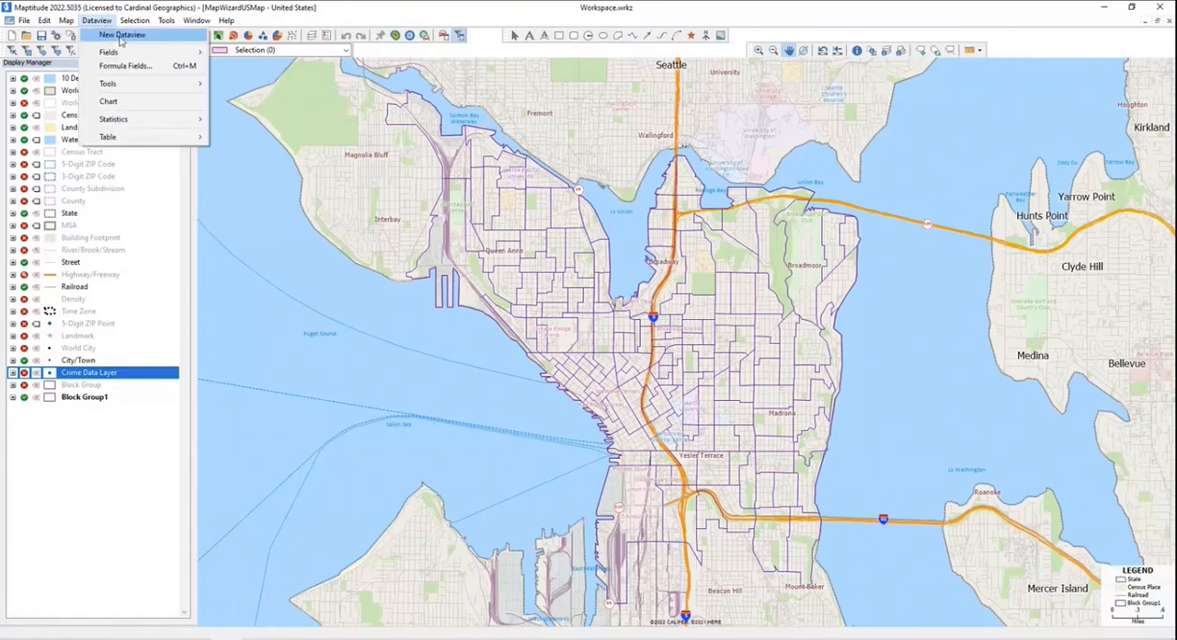
click(120, 36)
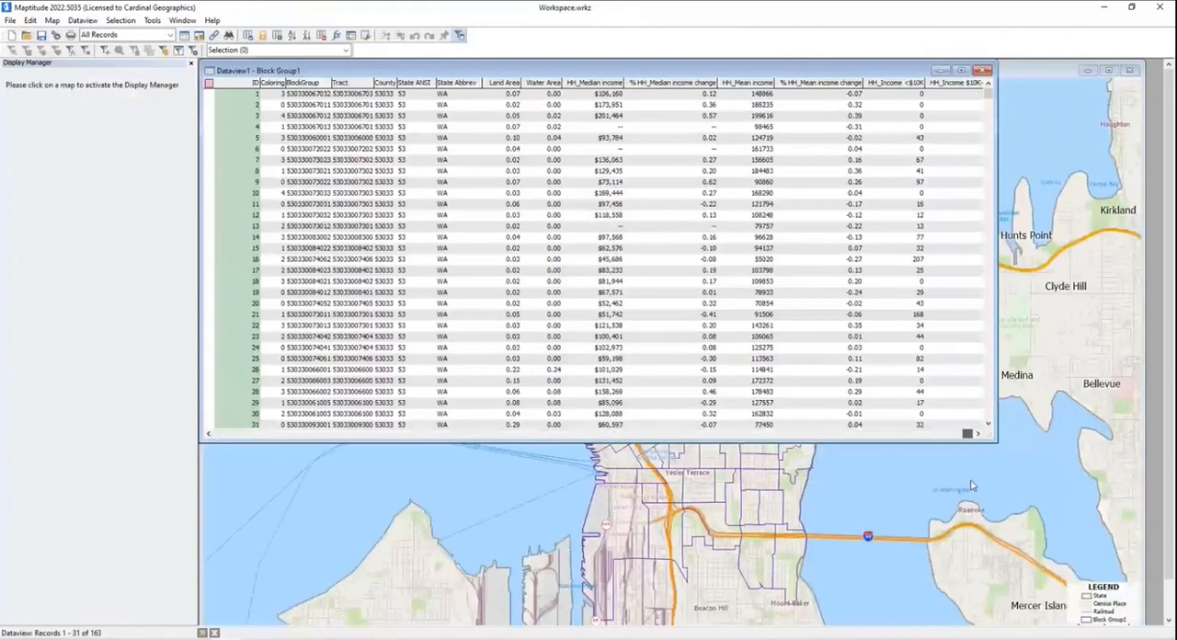
click(918, 83)
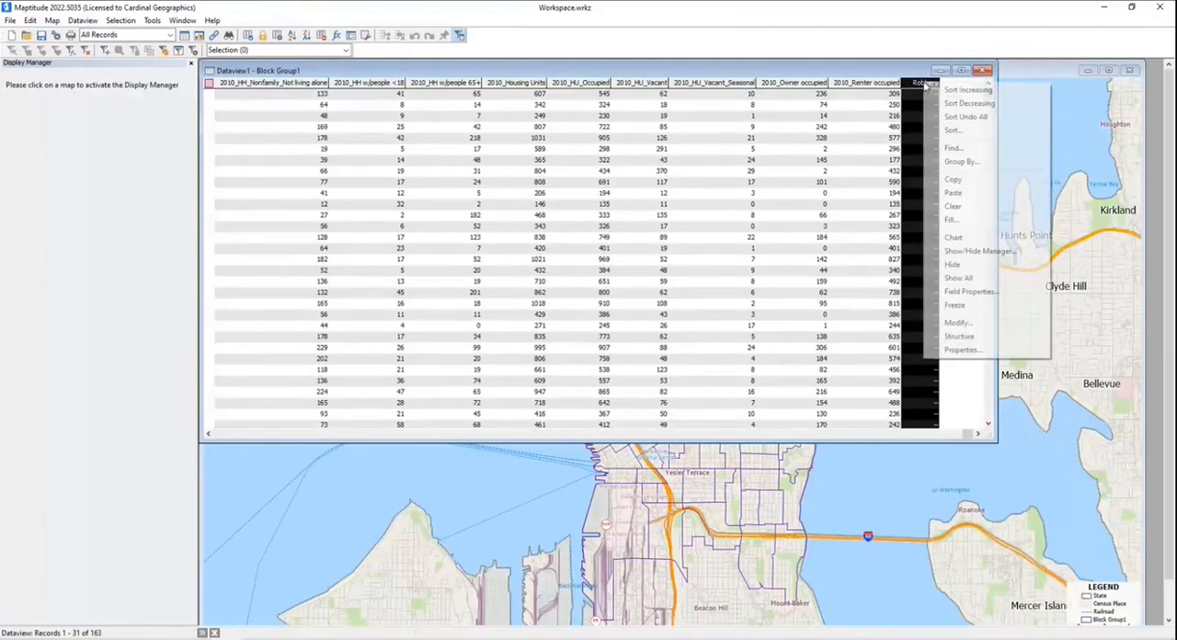
right_click(923, 84)
click(952, 220)
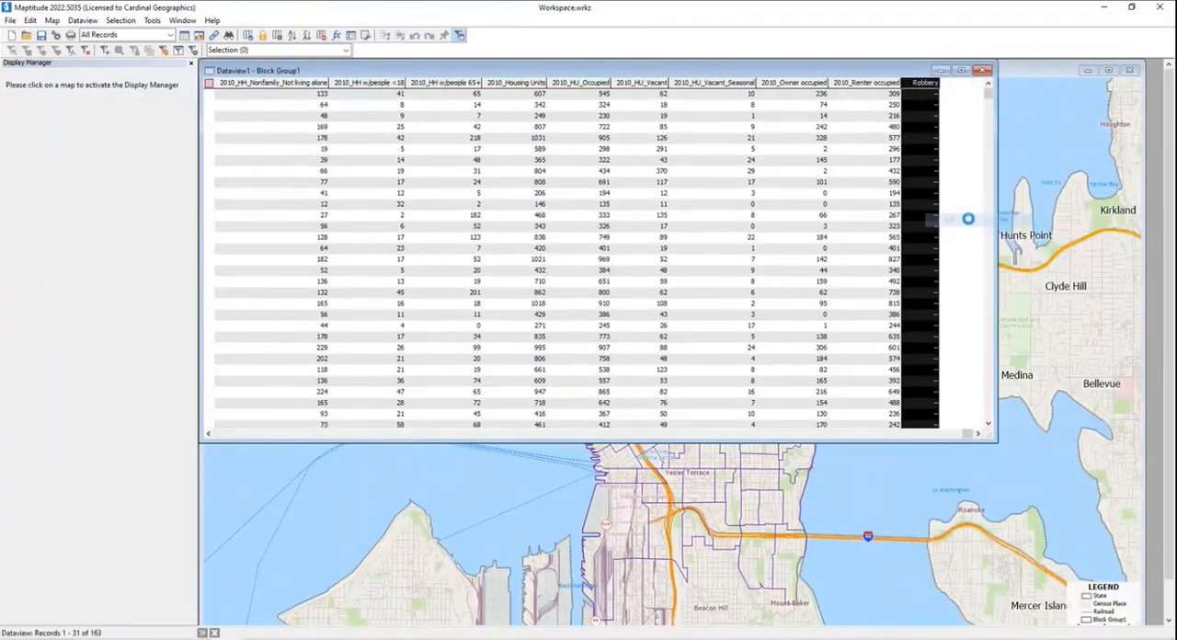
- Fill the Robbery column with an aggregate Count of the Crime Data Layer's Selection:1 features, then close the dataview
click(534, 416)
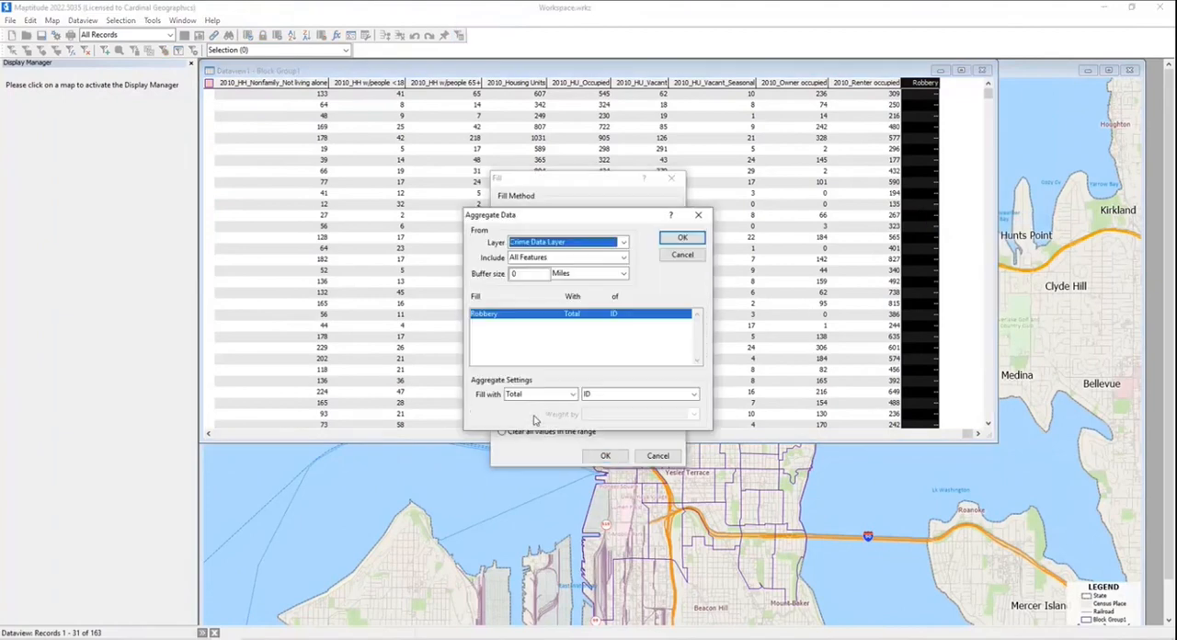
click(559, 257)
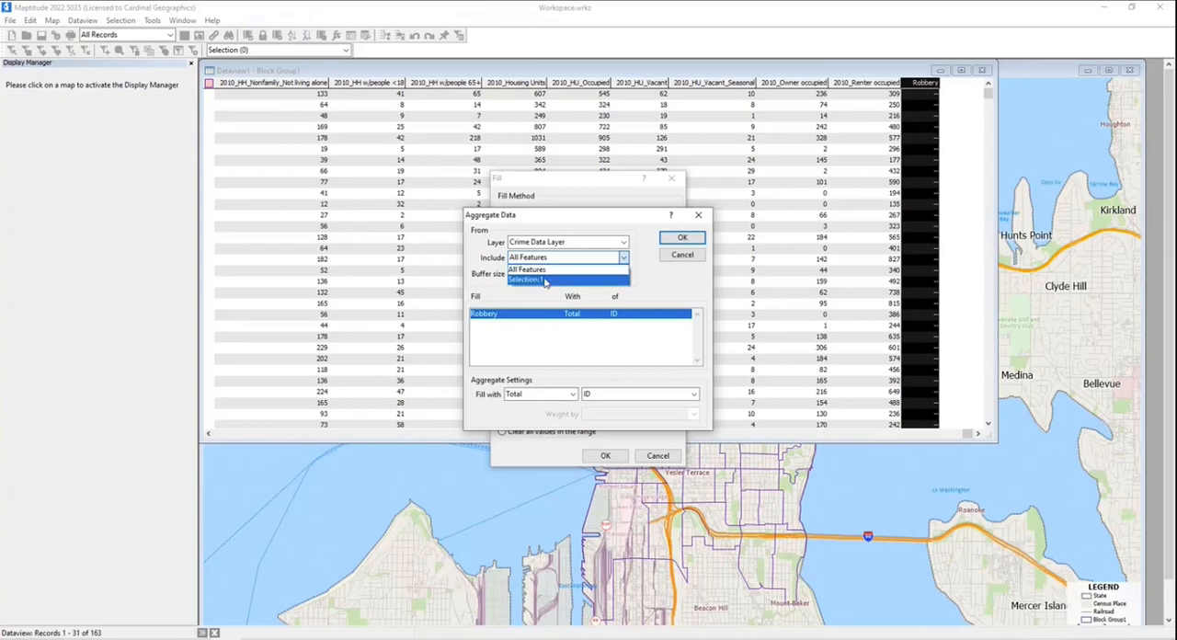
click(544, 280)
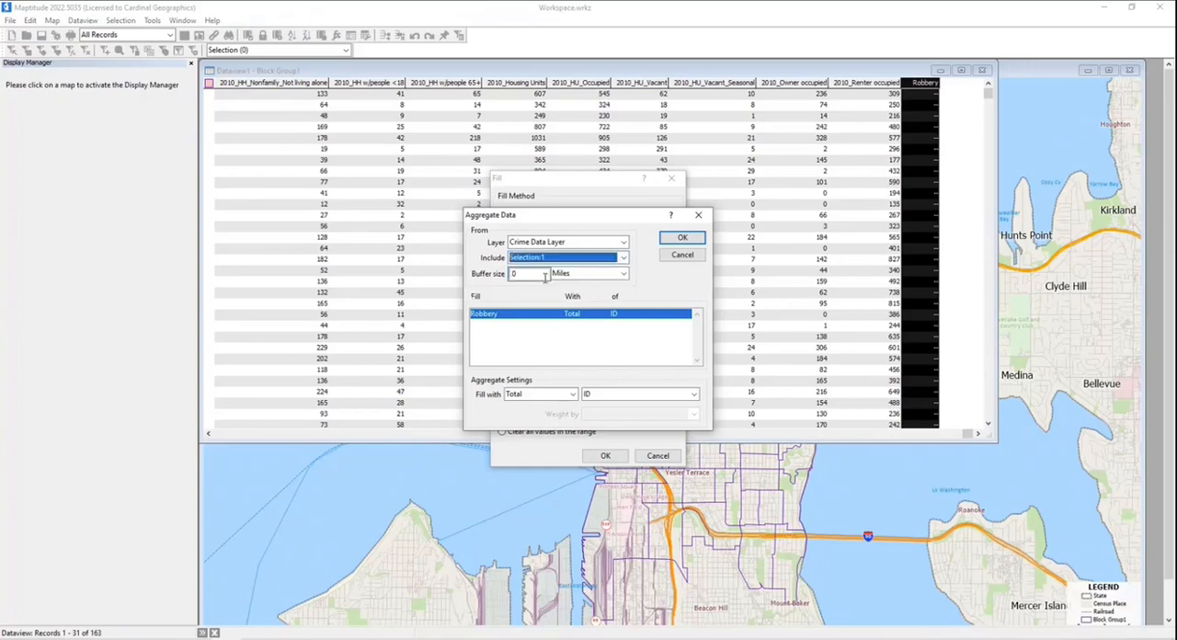
click(538, 397)
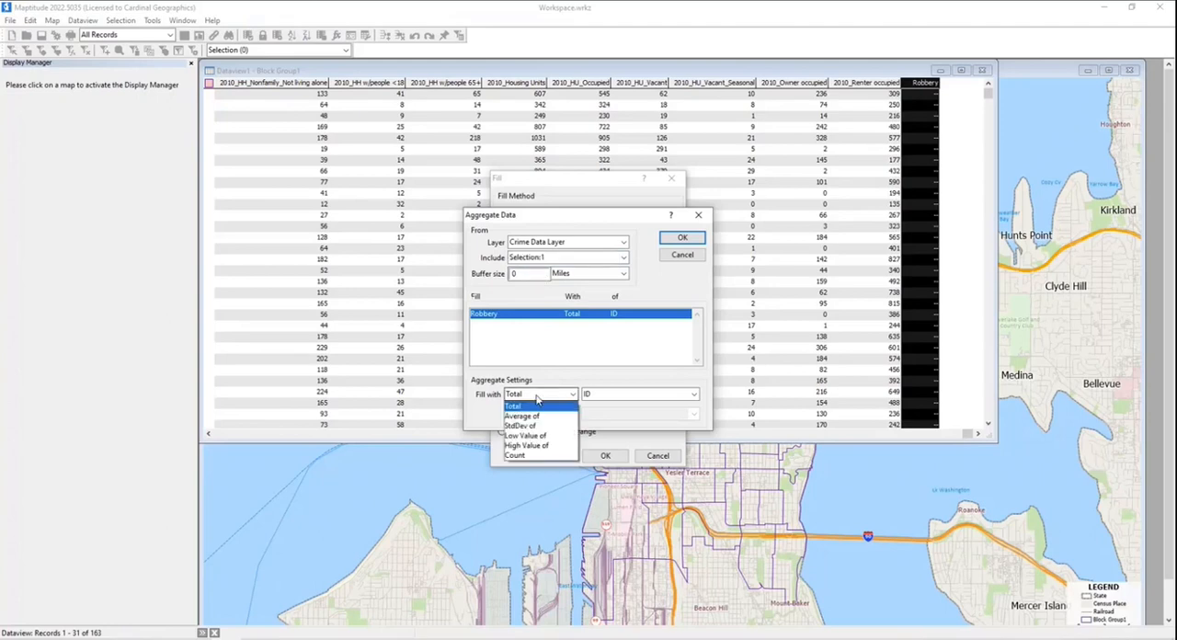
click(543, 456)
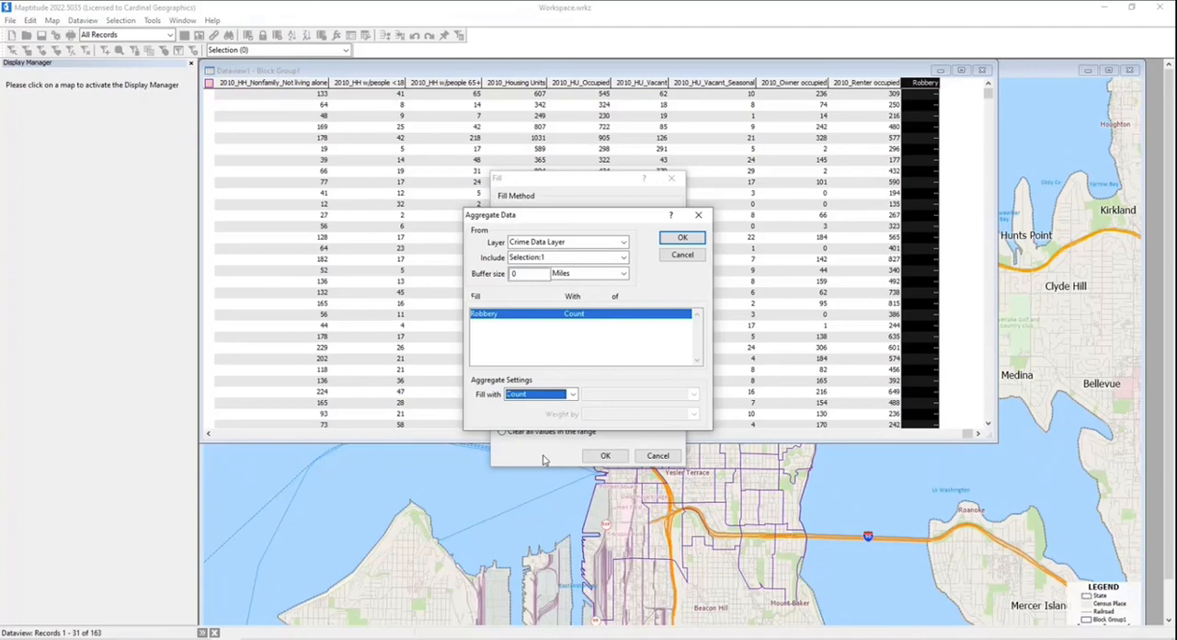
click(686, 242)
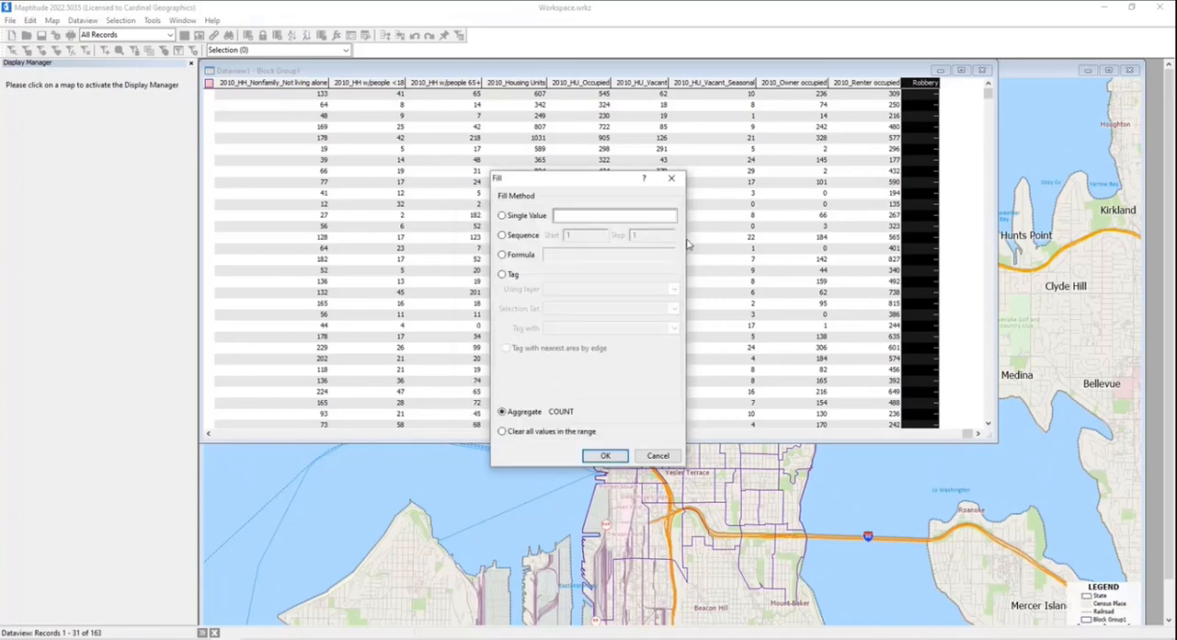
click(603, 456)
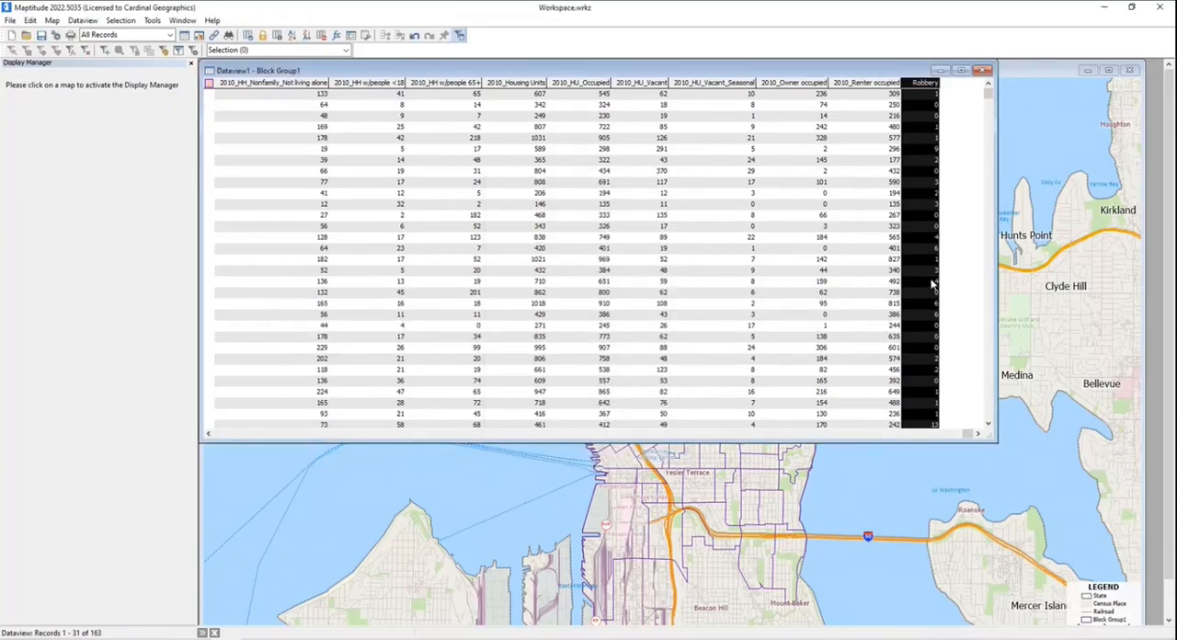
click(984, 73)
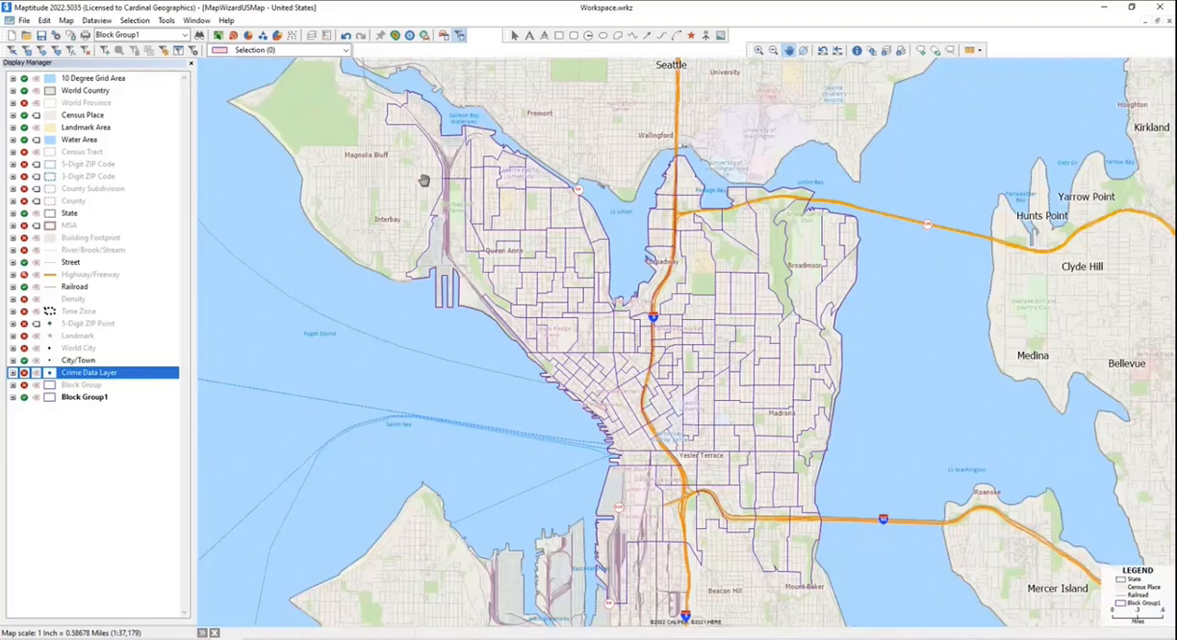
- Start a color theme on the Block Group1 layer using the HH_Median income field with 6 classes
click(219, 35)
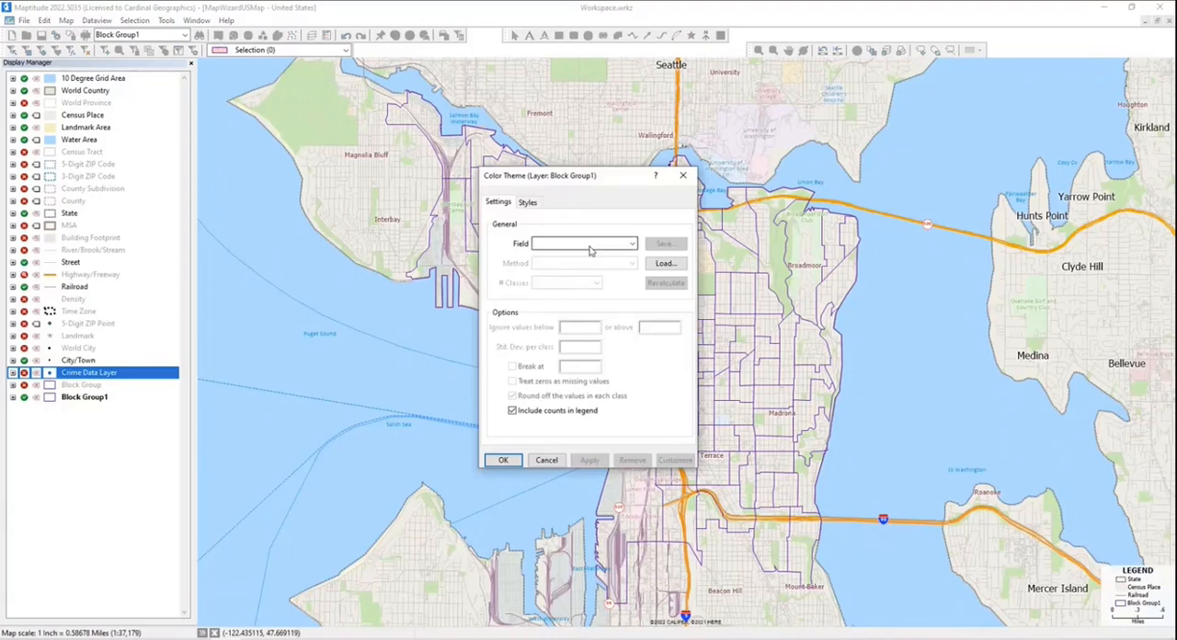
click(589, 246)
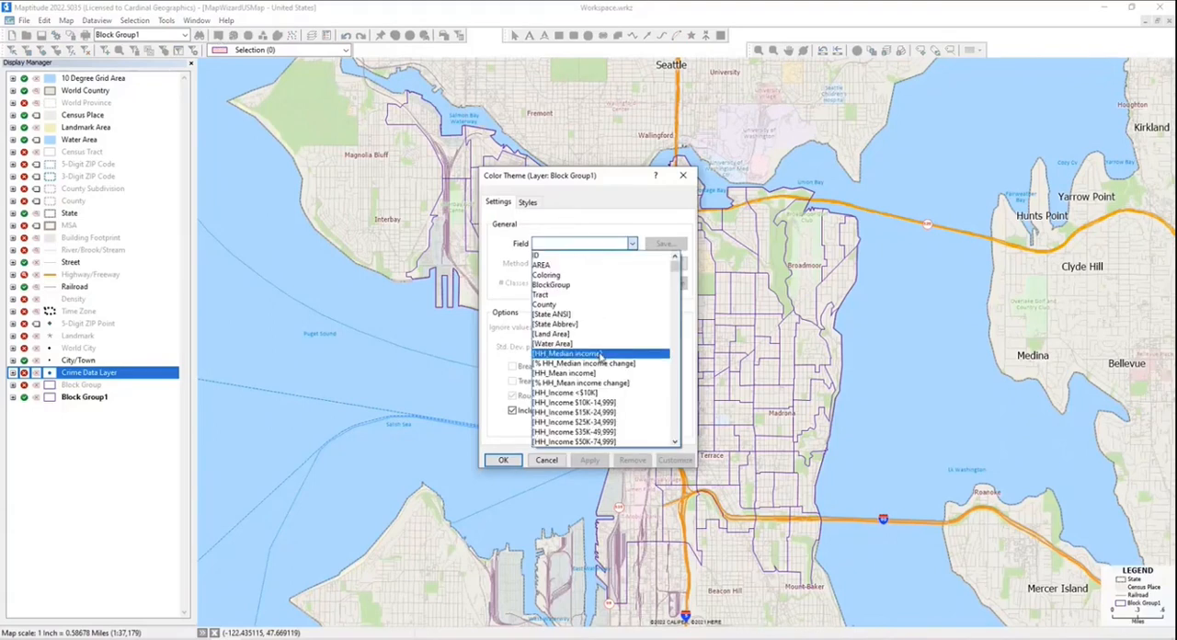
click(599, 354)
click(578, 283)
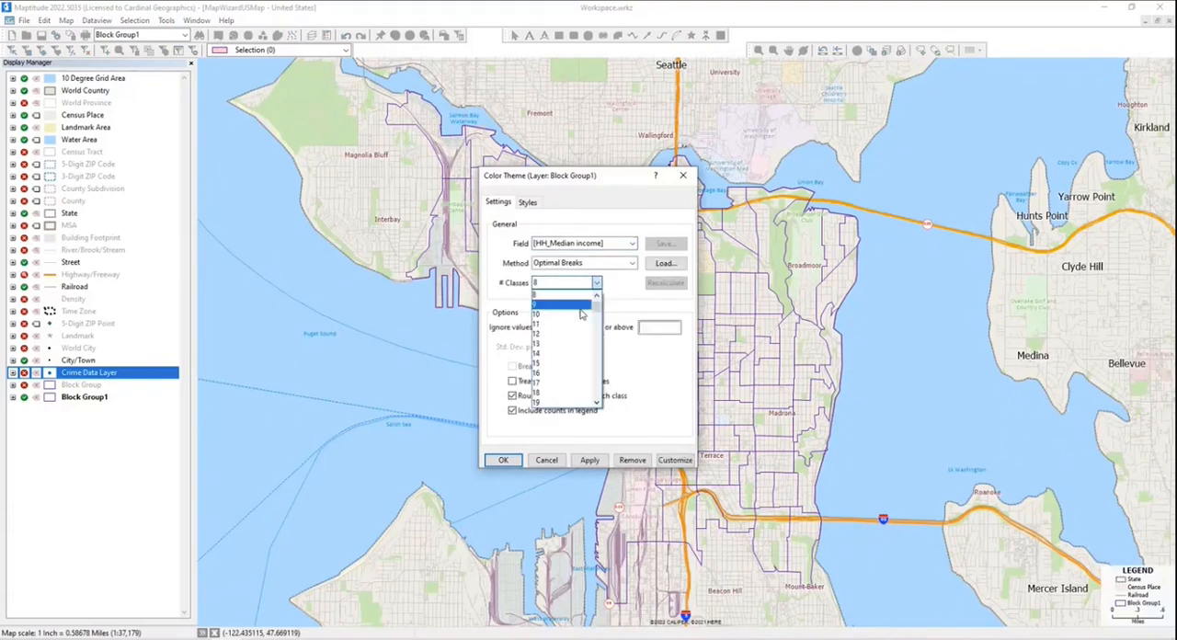
click(539, 336)
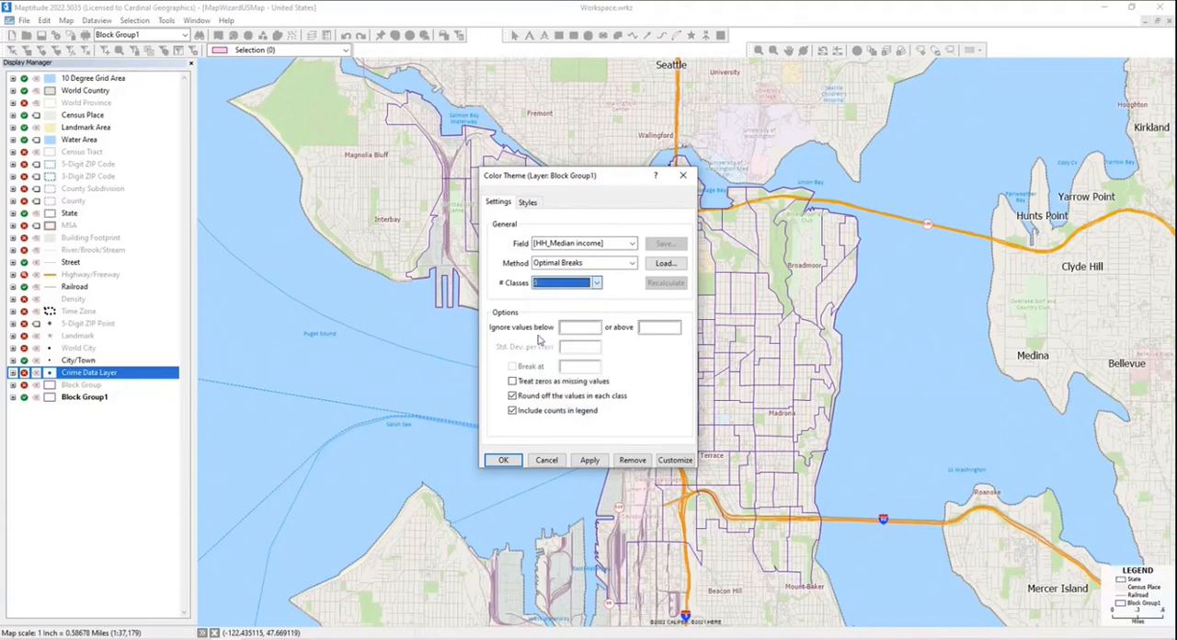
- Choose the purple-to-red rainbow color set for the income classes and swap its start and end colors
click(529, 204)
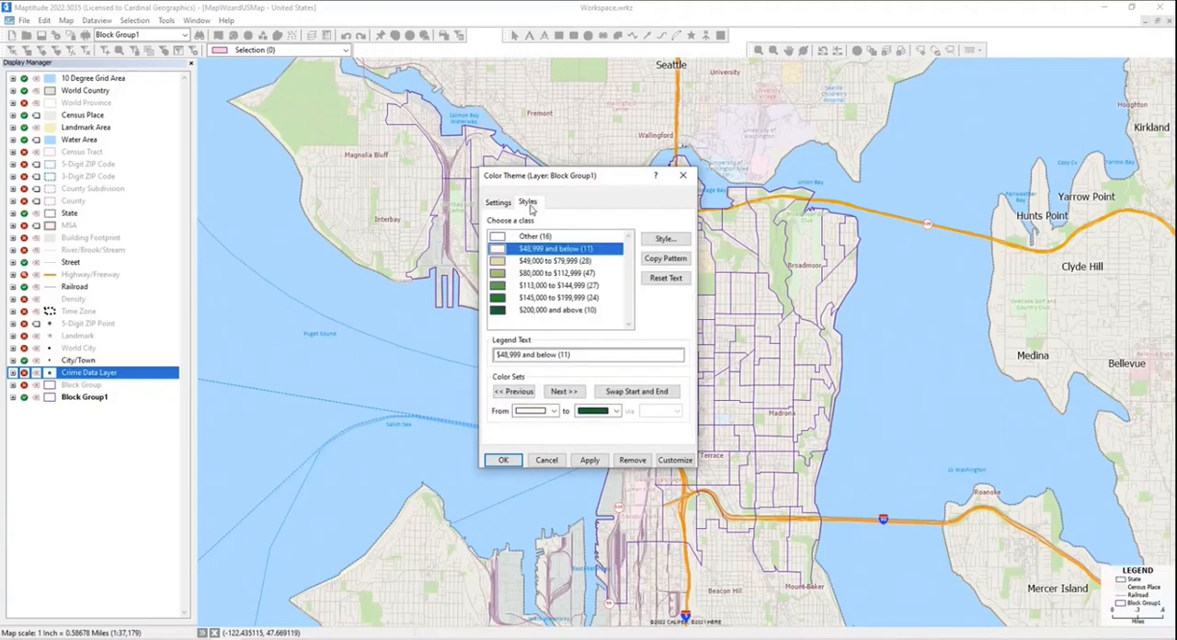
click(567, 393)
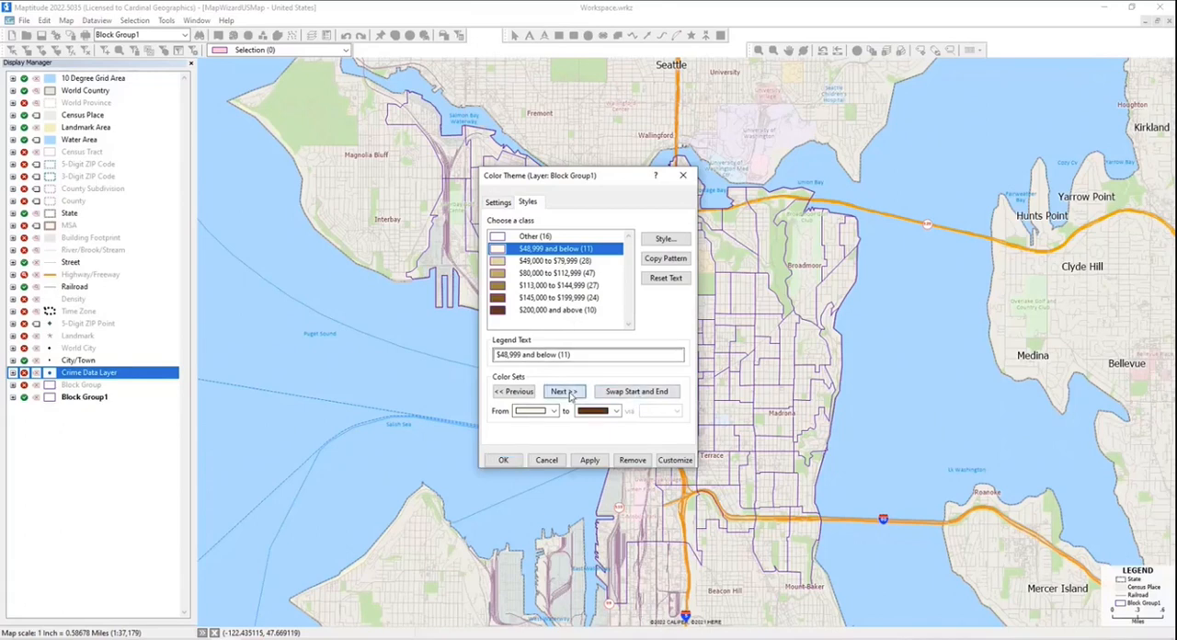
click(567, 392)
click(568, 393)
click(567, 393)
click(567, 393)
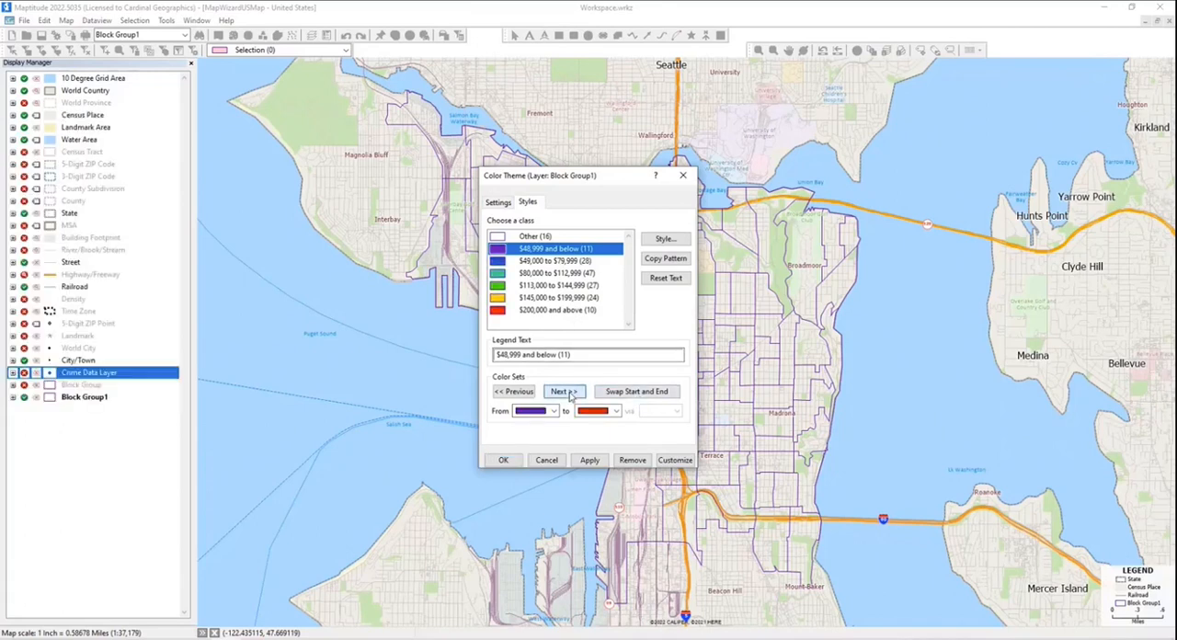
click(620, 395)
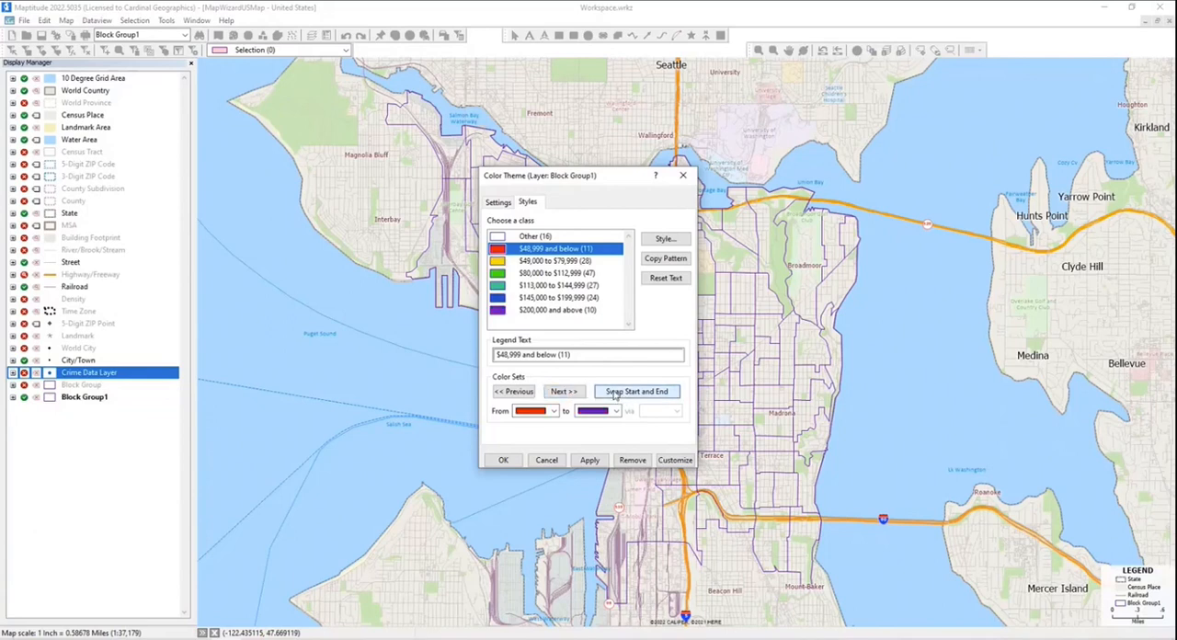
- Set the $48,999 and below class to 35 fill opacity, copy that pattern to all classes, and apply the theme to the map
click(668, 241)
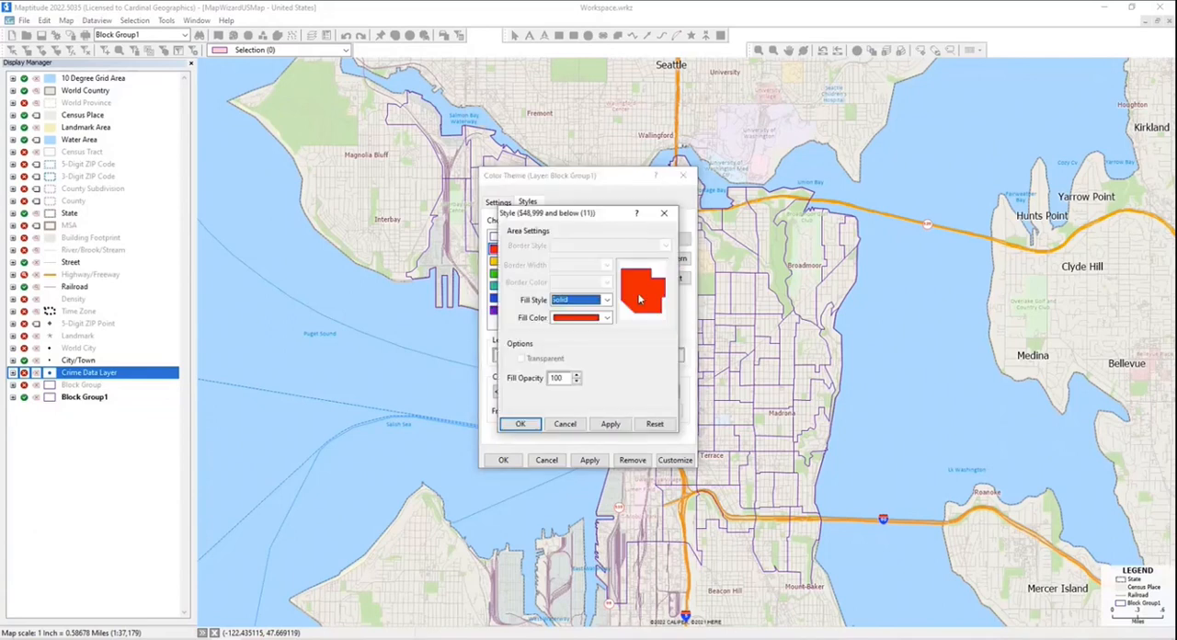
double_click(556, 378)
text(50)
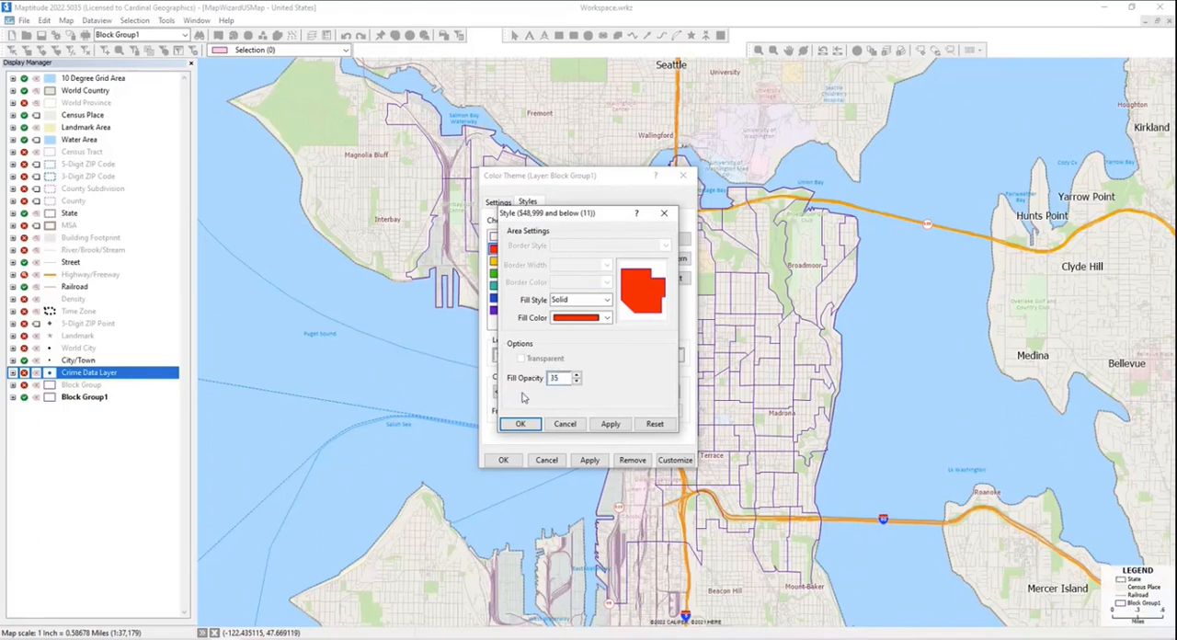
click(520, 424)
click(664, 258)
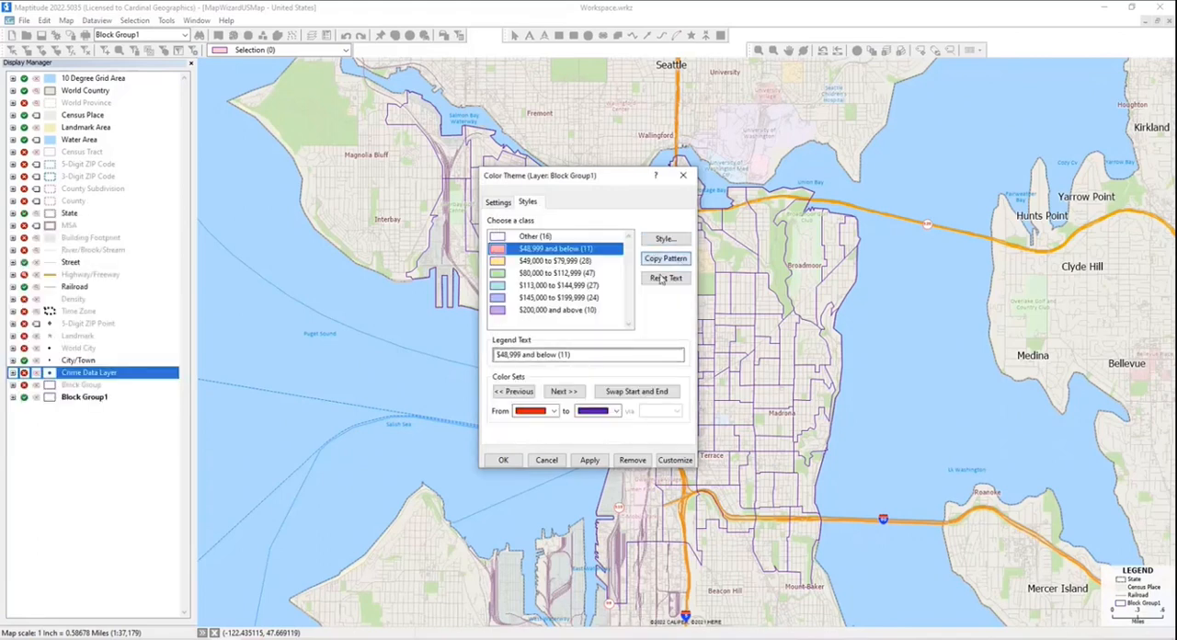
click(504, 460)
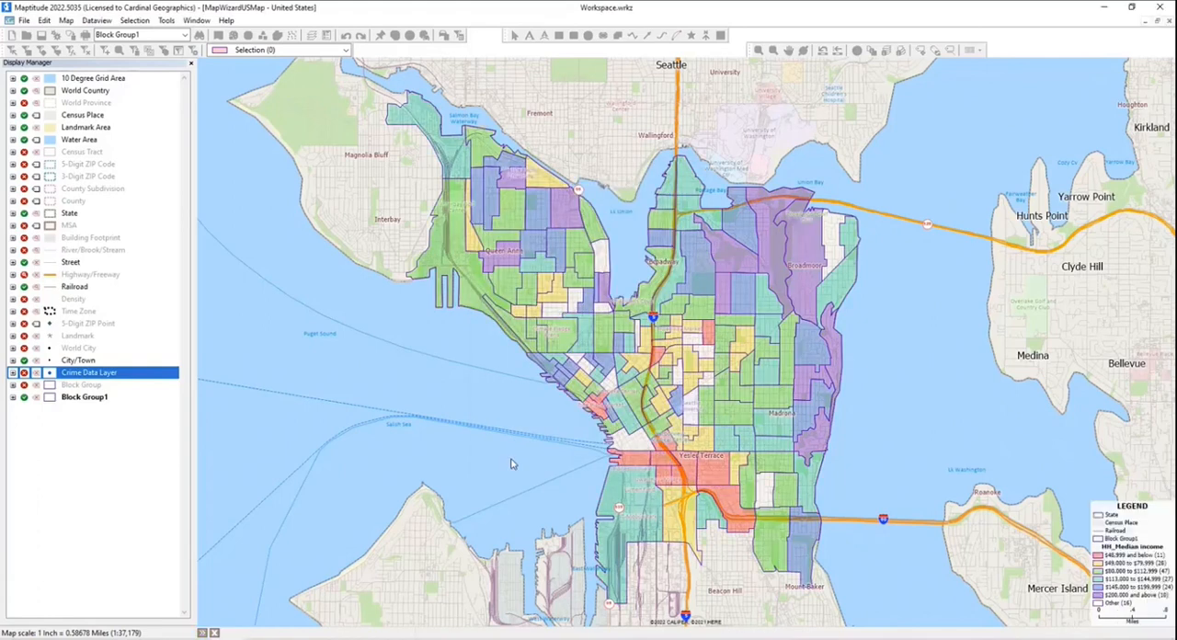
- Edit the Block Group1 median income theme to treat zeros as missing values and leave counts out of the legend
click(218, 35)
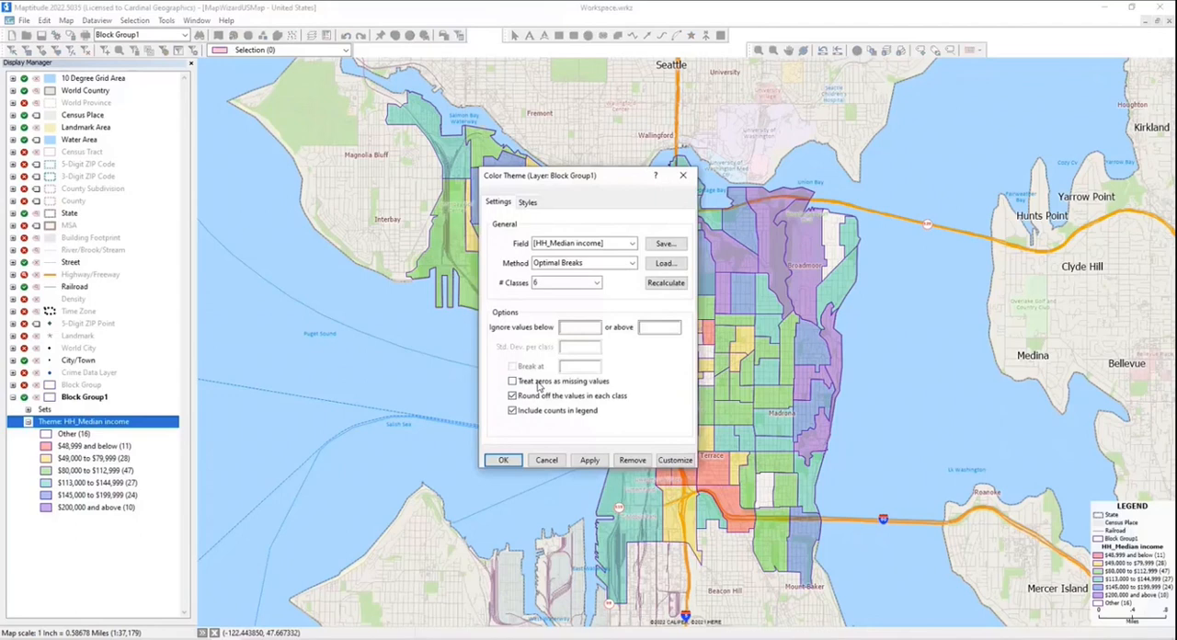
click(538, 382)
click(512, 410)
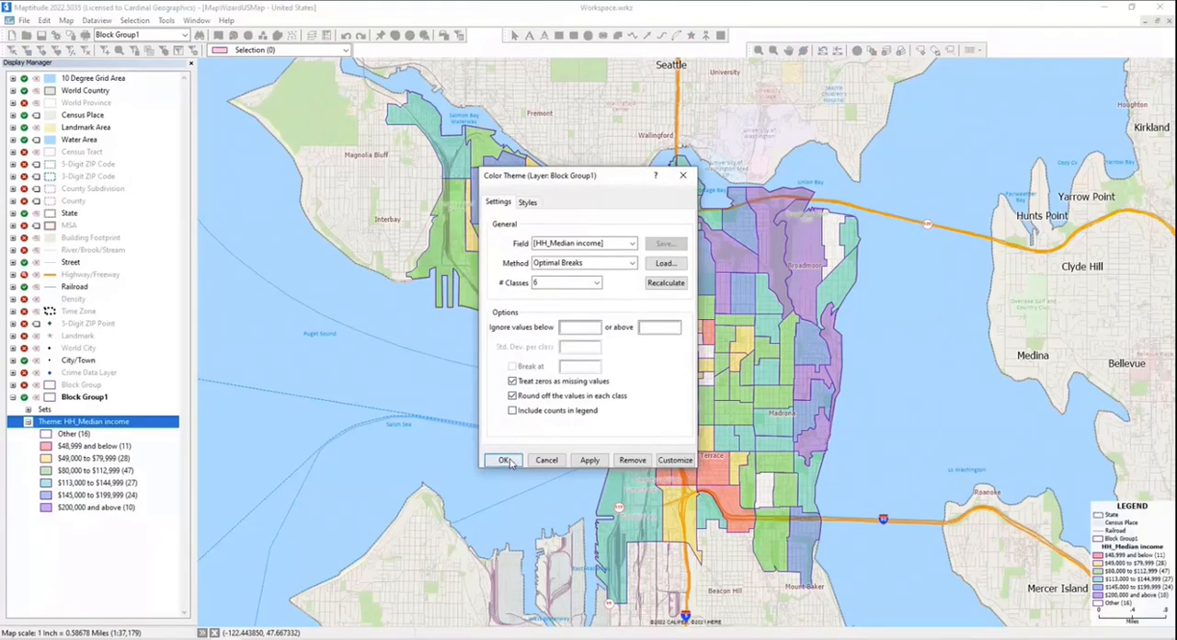
click(503, 460)
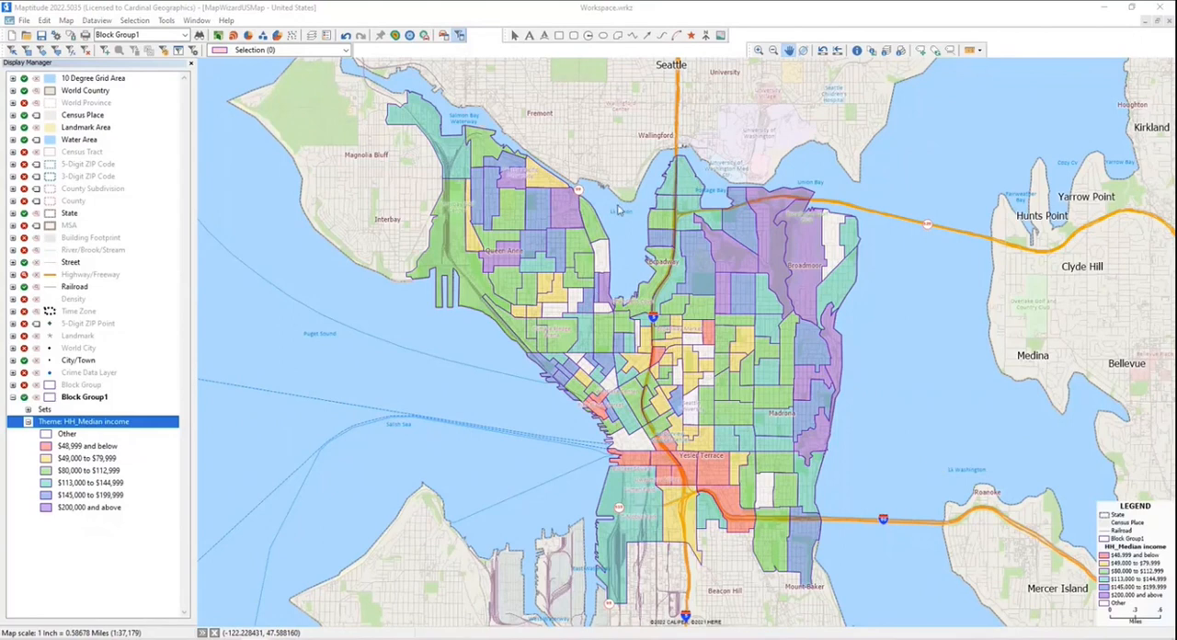
- Set the fill style of the income theme's Other class to None and apply the theme
click(223, 33)
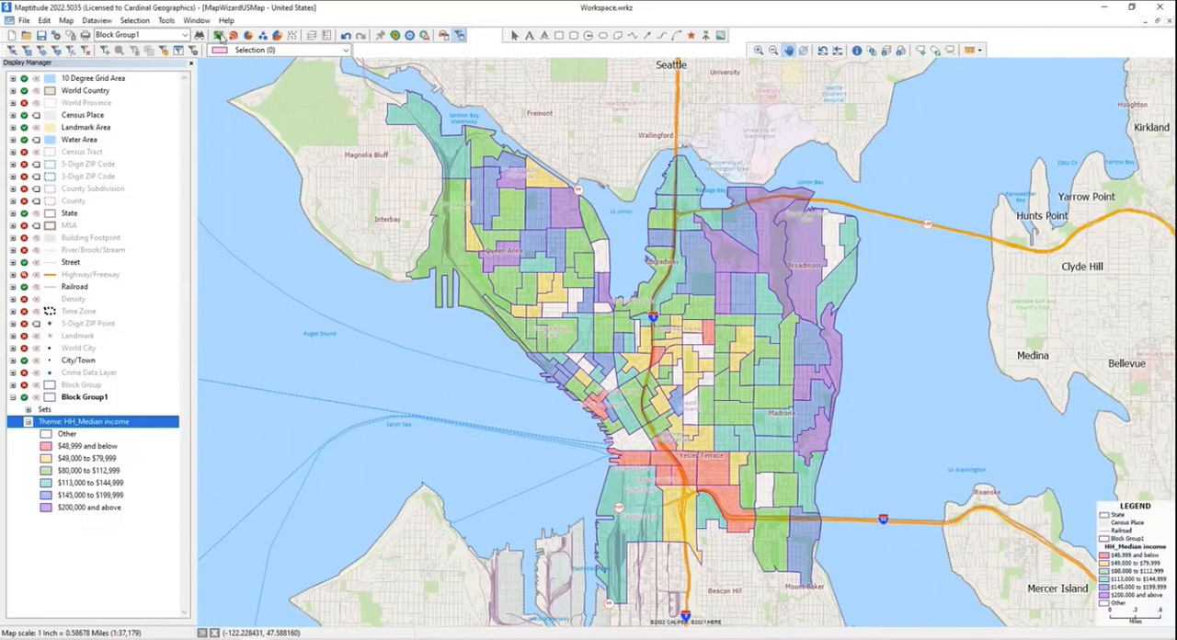
click(529, 202)
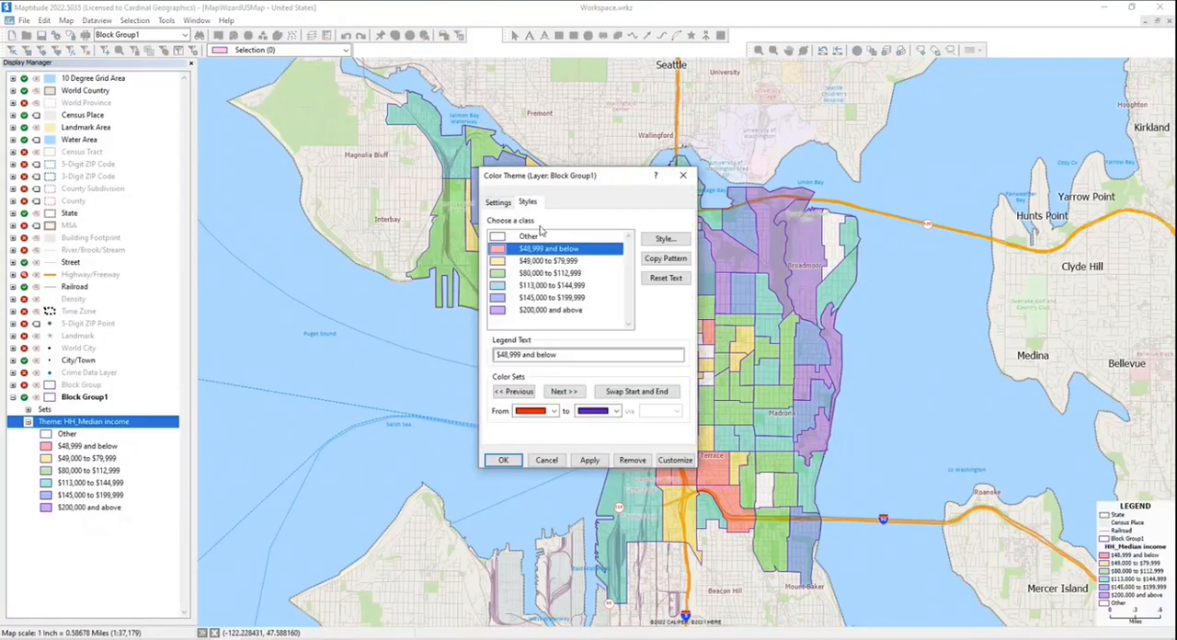
click(543, 231)
click(650, 241)
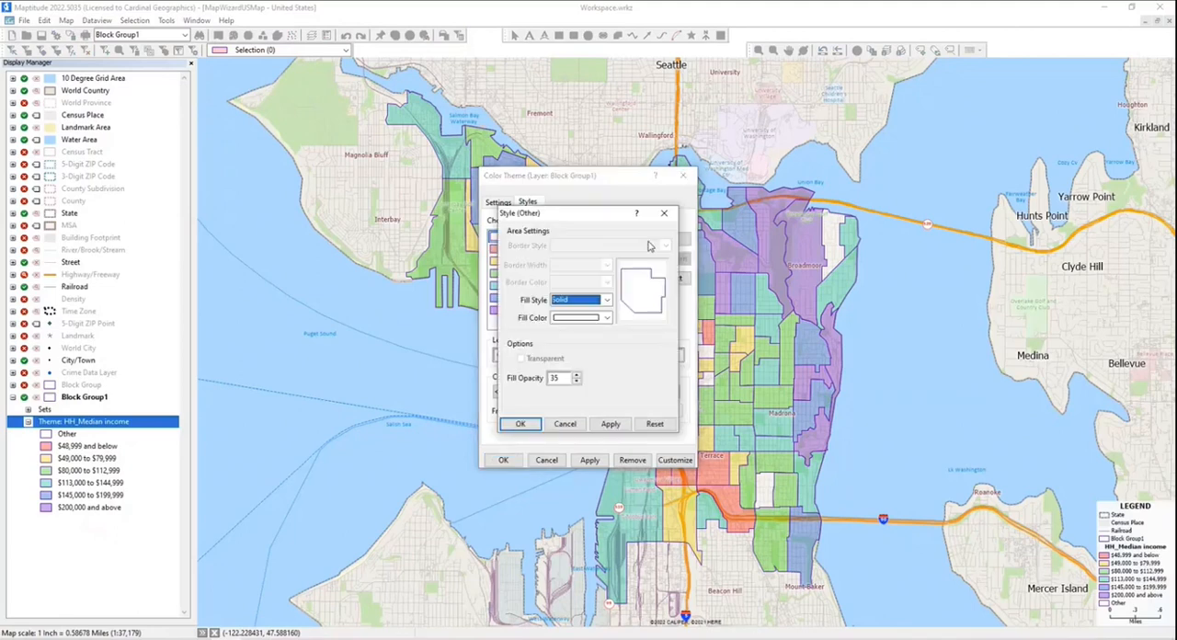
click(607, 299)
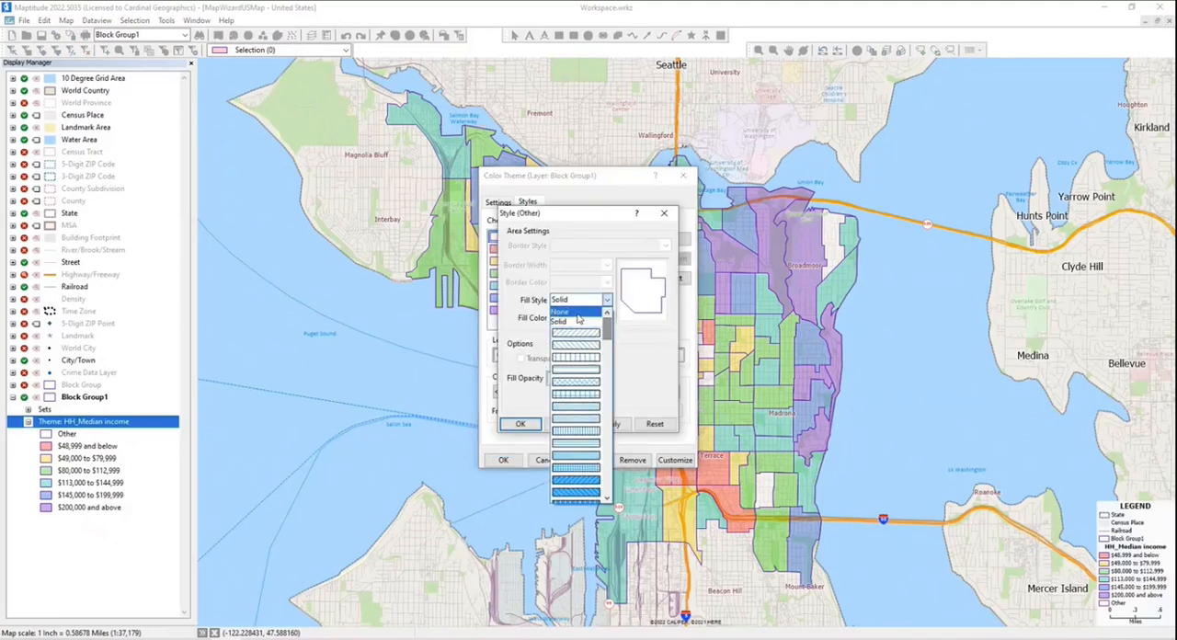
click(560, 312)
click(520, 425)
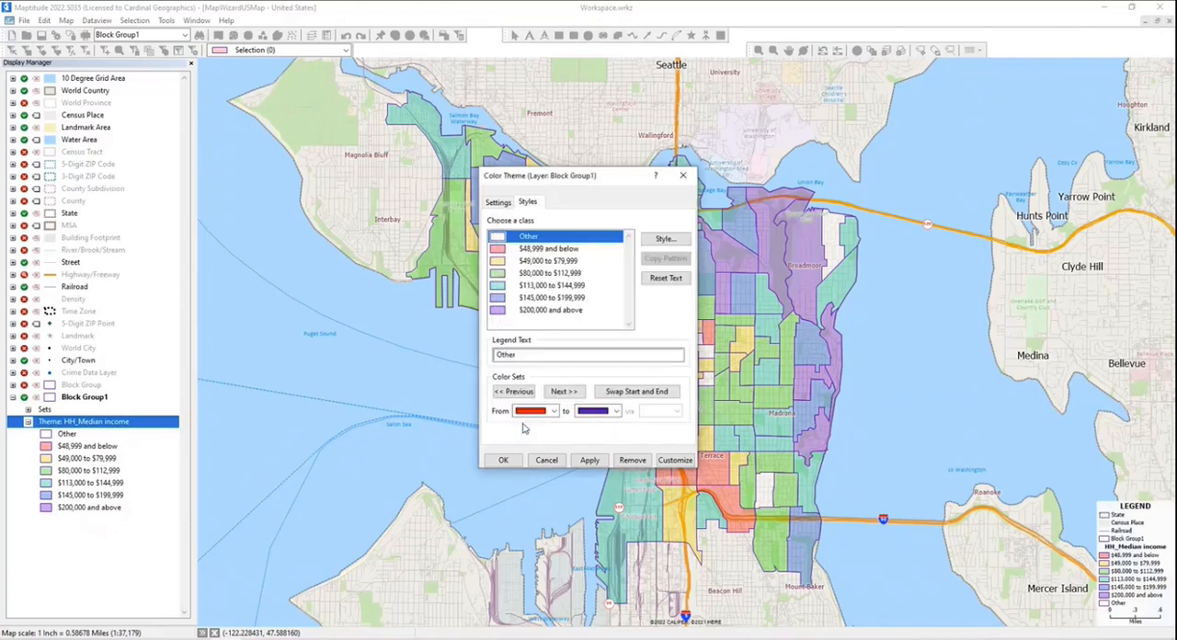
click(504, 461)
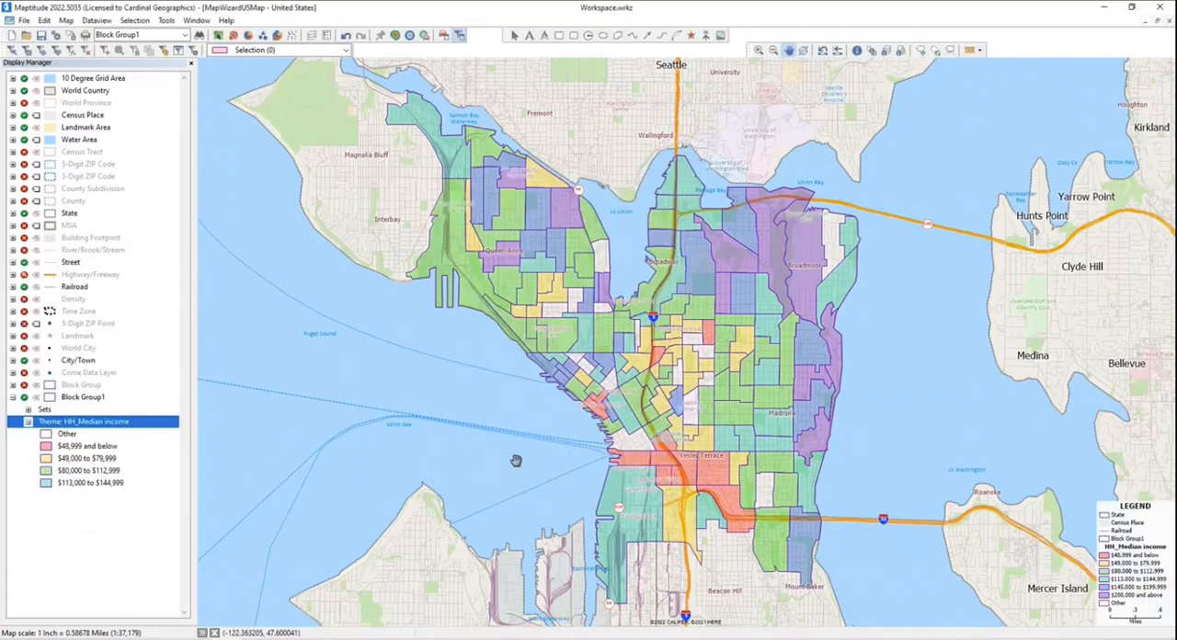
- Create a size theme on the Block Group1 layer using the Robbery field
click(234, 36)
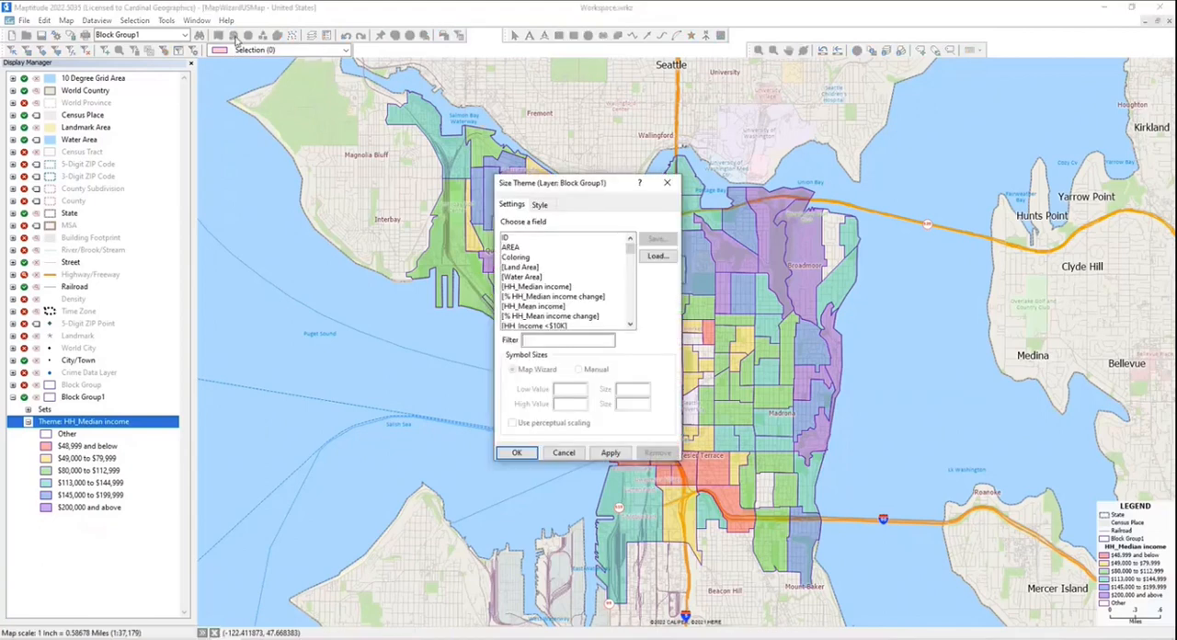
drag(631, 248, 630, 324)
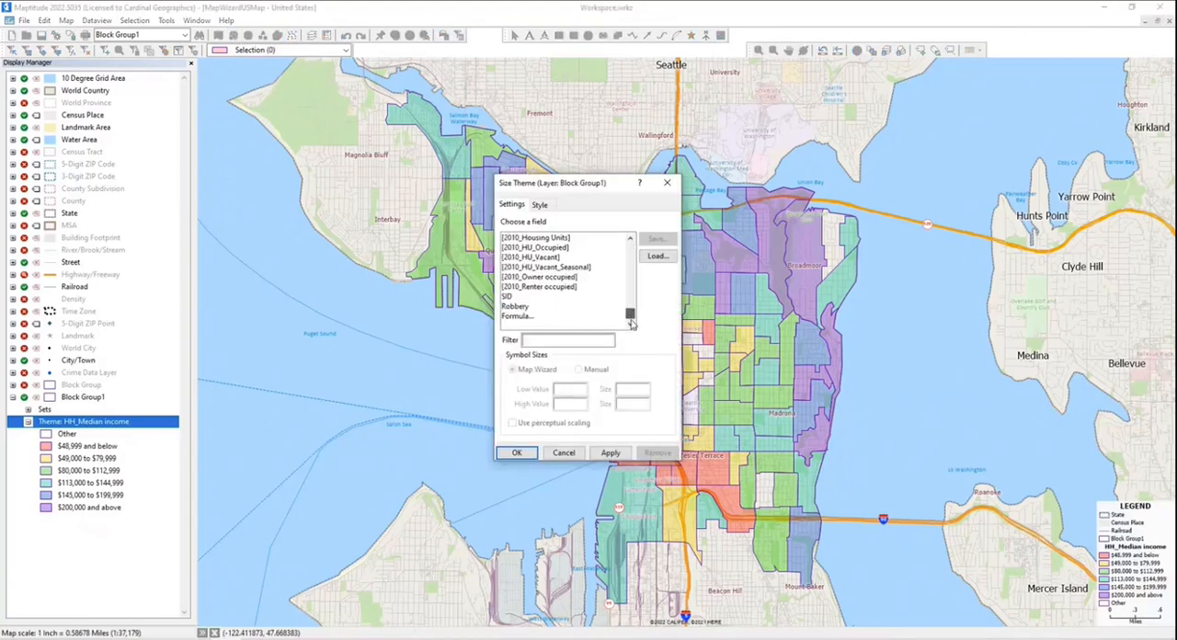
click(533, 307)
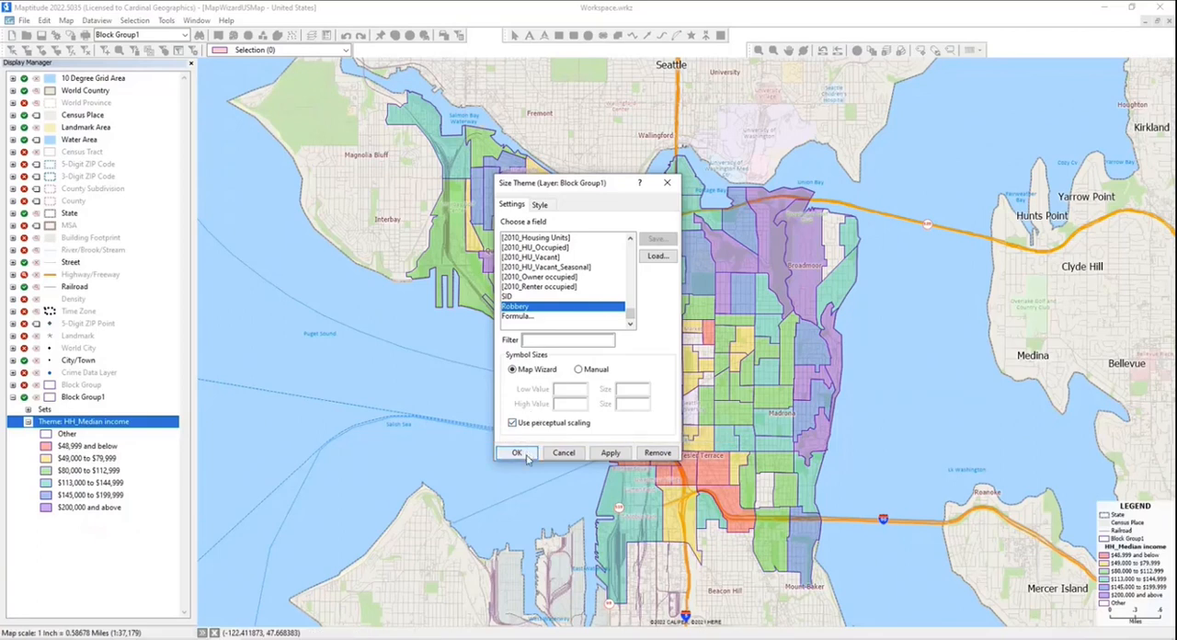
click(517, 453)
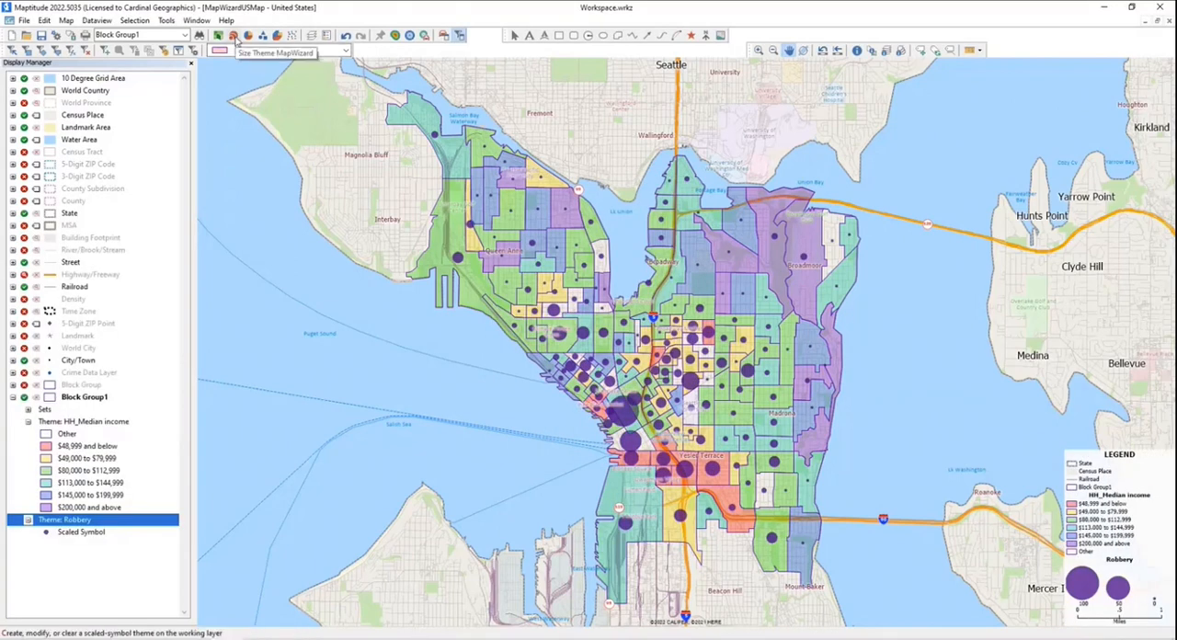
- Change the Robbery size theme's symbol color to black
click(233, 37)
click(541, 205)
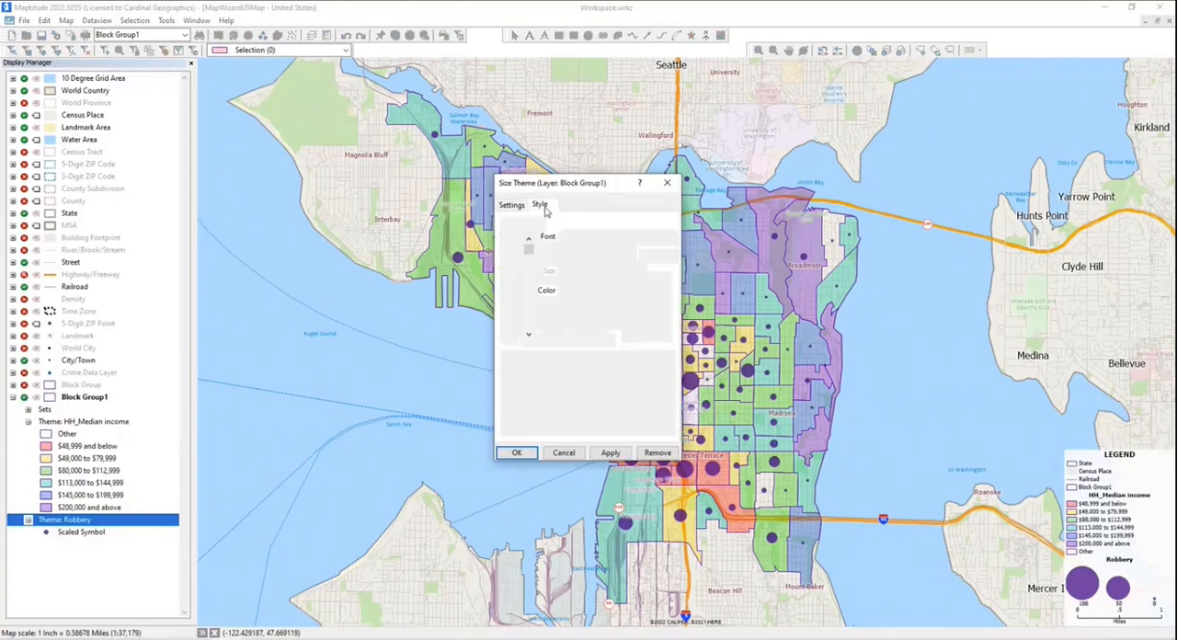
click(605, 291)
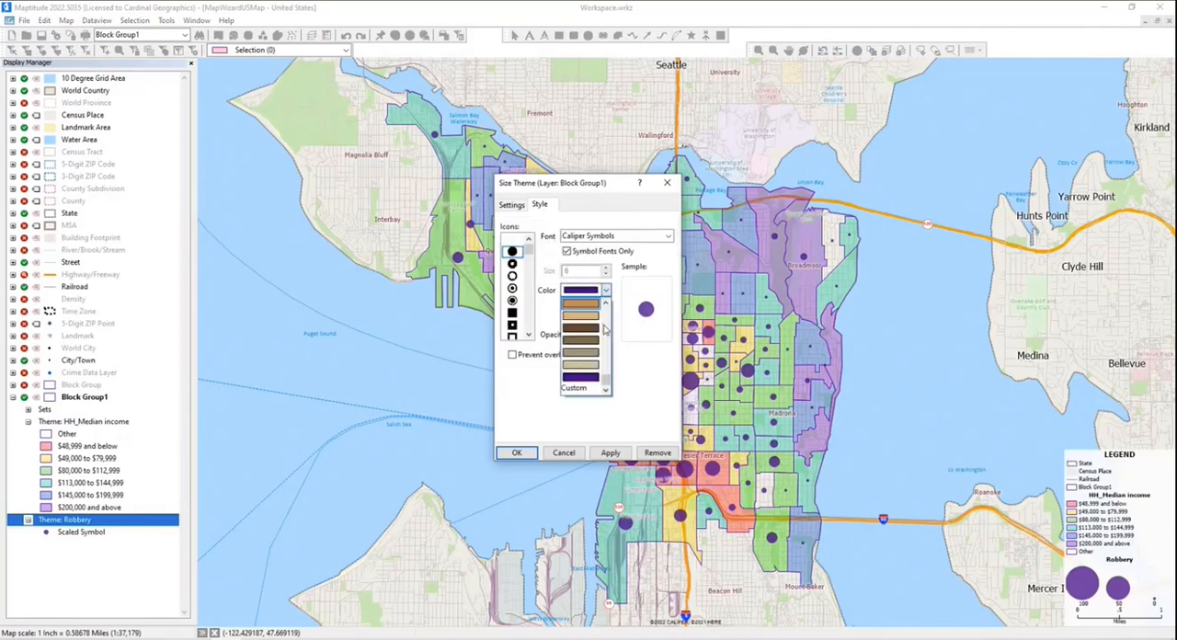
scroll(606, 381, down, 3)
click(583, 306)
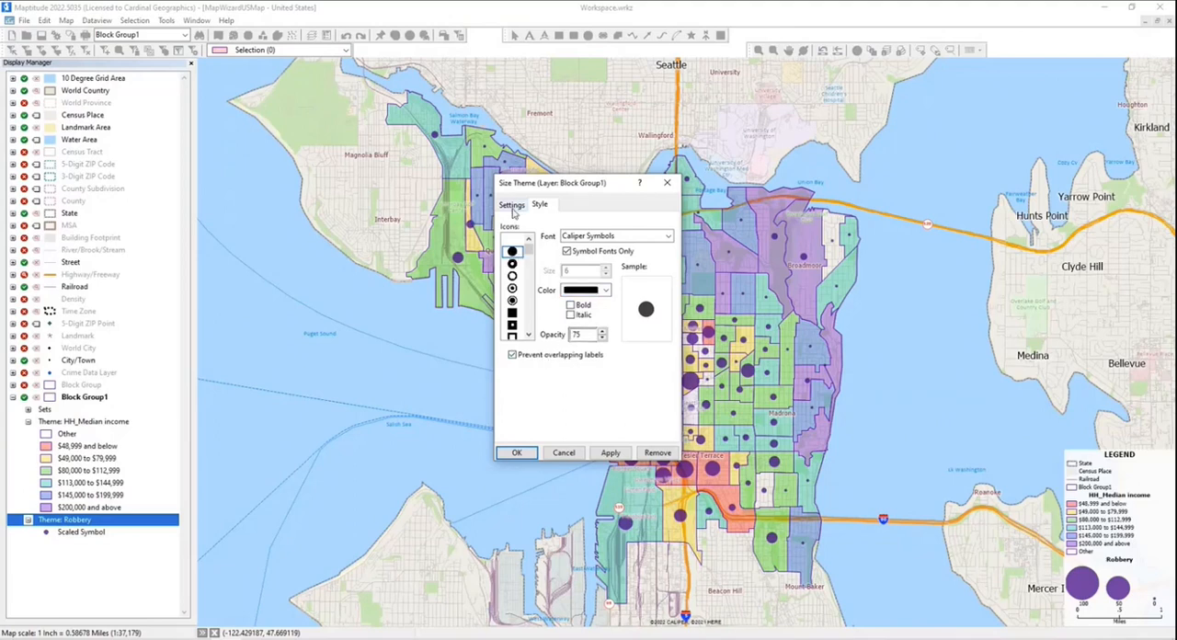
- Set the Robbery theme's manual symbol sizing to a low value of 1 with size 3, and apply it
click(512, 206)
double_click(562, 389)
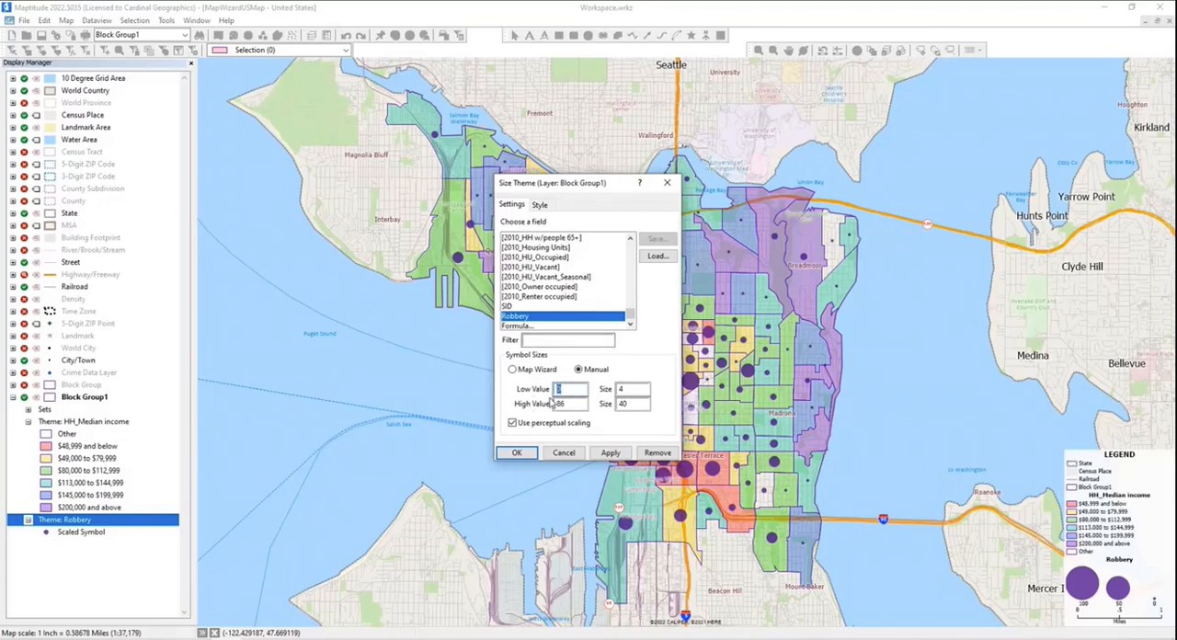
text(1)
drag(628, 388, 616, 388)
text(3)
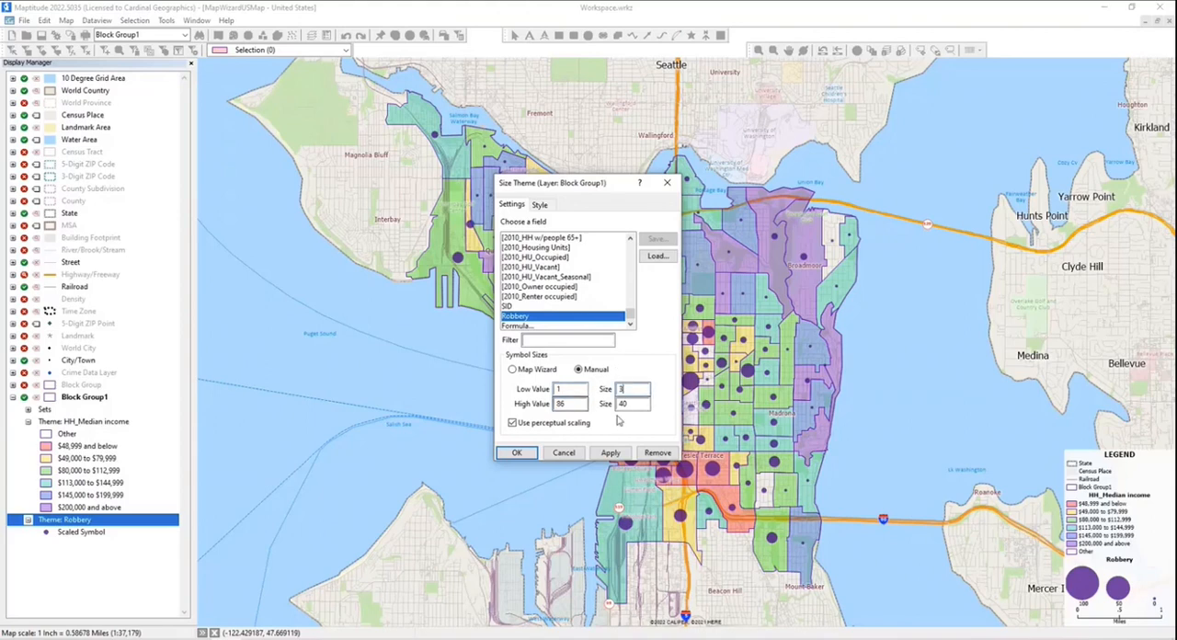
click(517, 453)
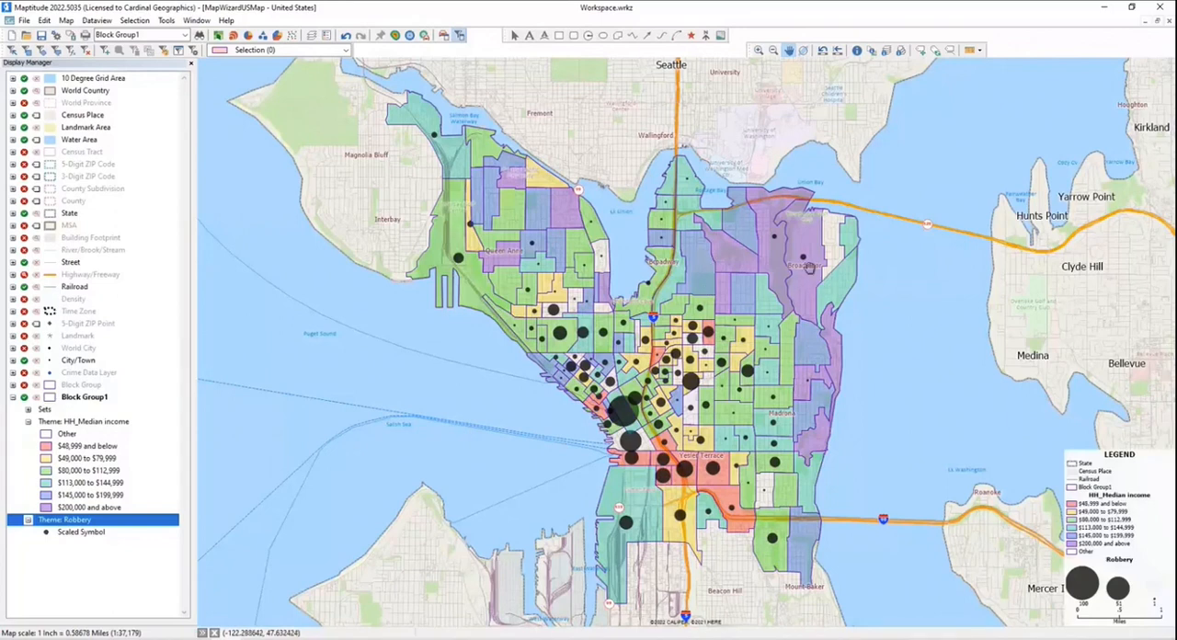
- Hide the Block Group1 layer and its themes on the map
mouse_move(717, 242)
mouse_move(610, 418)
mouse_move(585, 368)
mouse_move(549, 429)
click(25, 401)
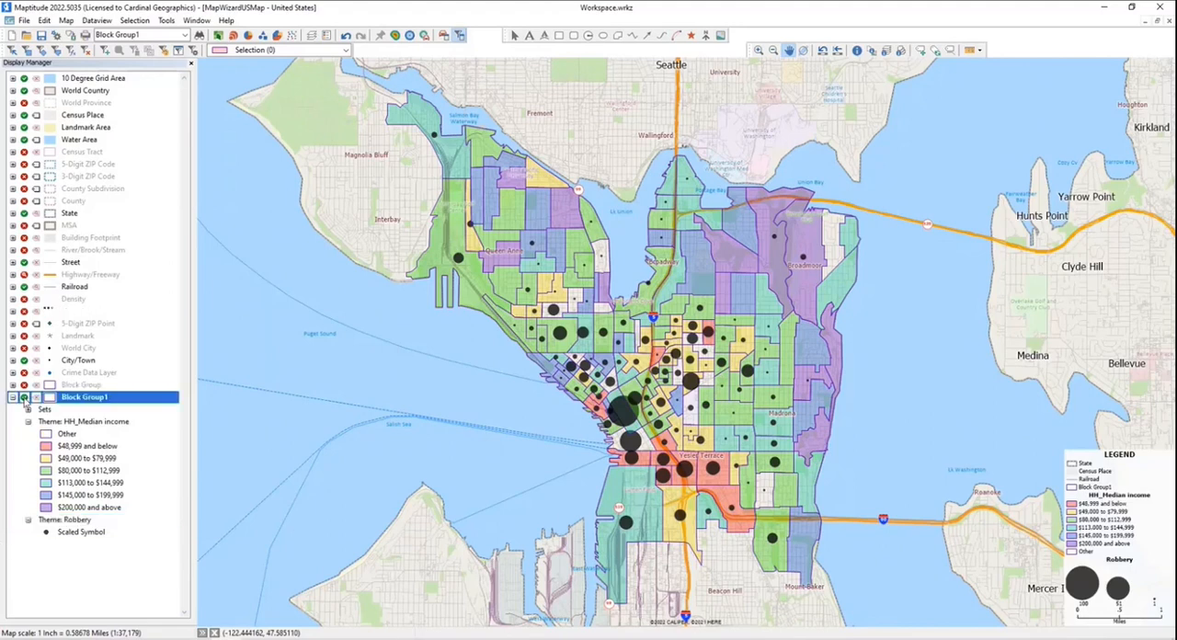
click(24, 398)
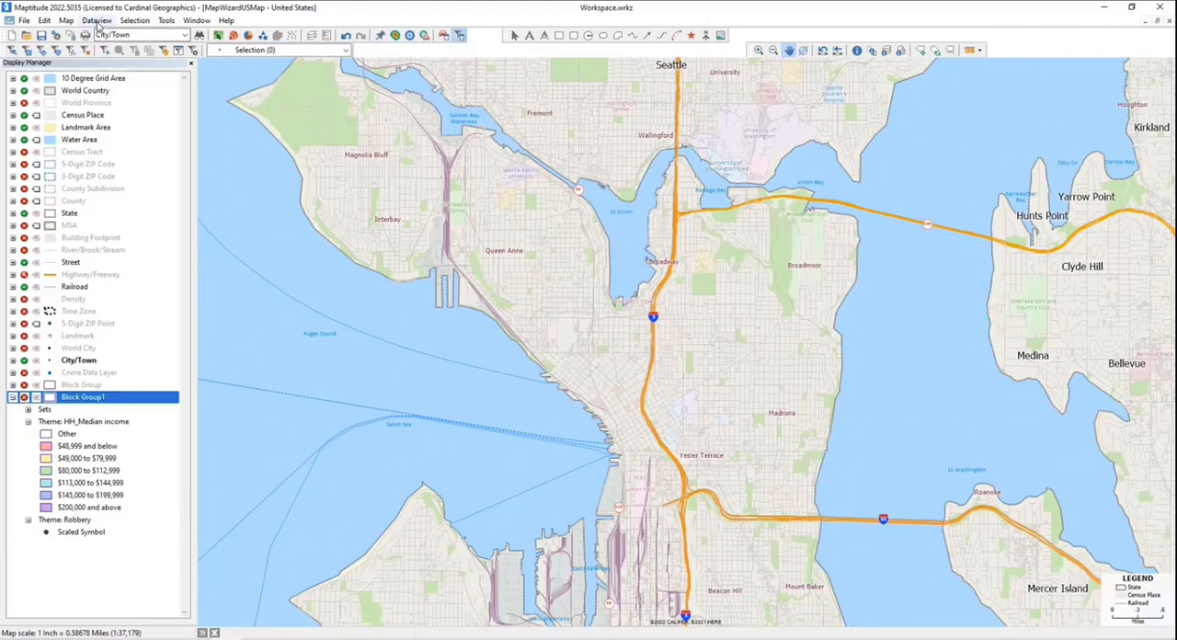
- Start a new area grid layer that covers the map window with cells of fixed size
click(67, 21)
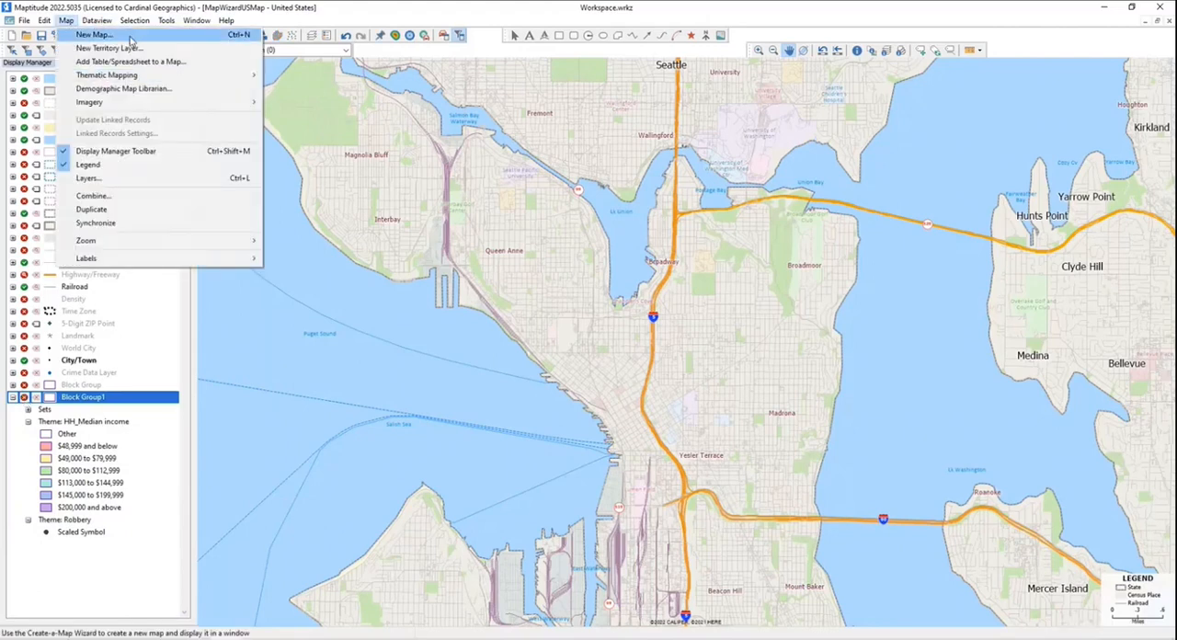
mouse_move(134, 22)
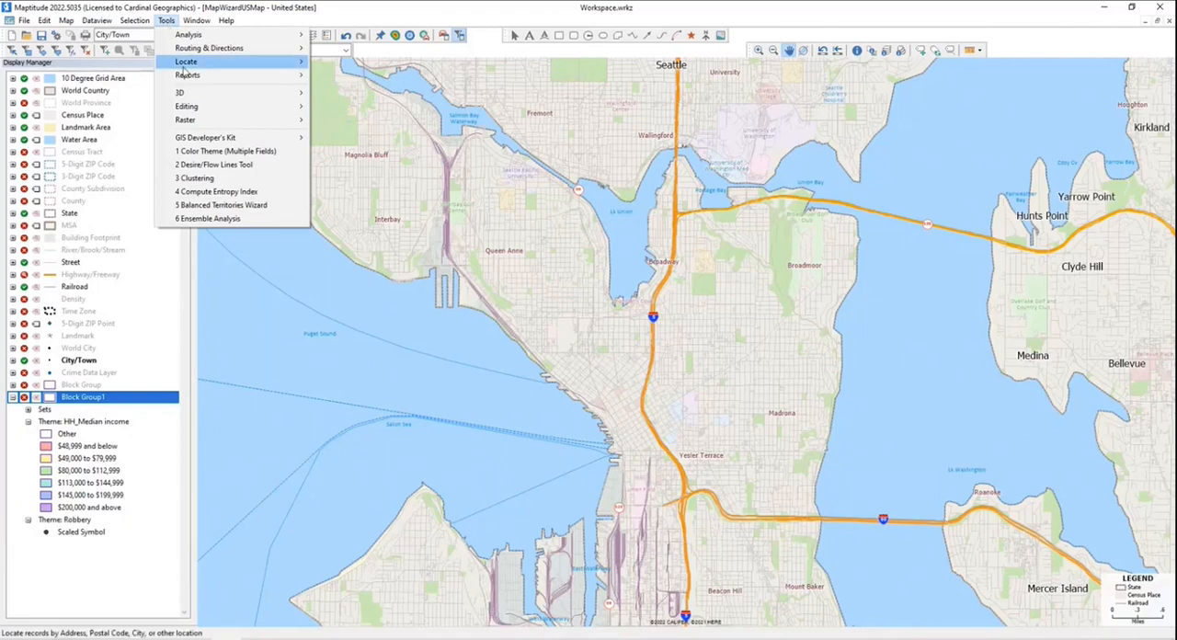
mouse_move(239, 107)
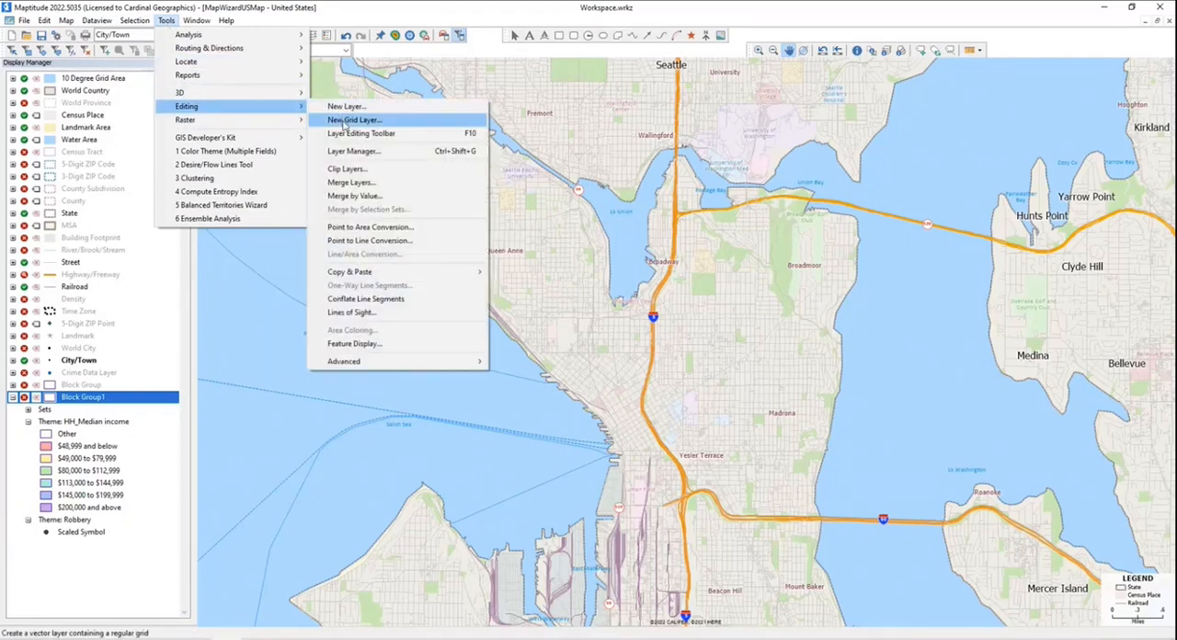
click(343, 123)
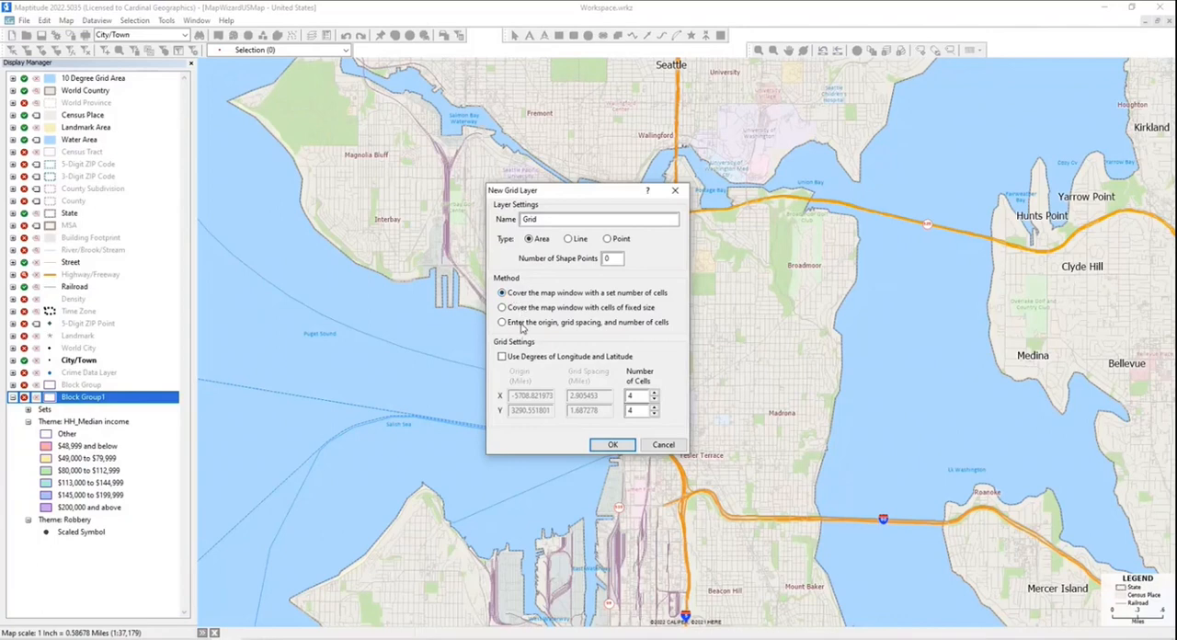
click(506, 309)
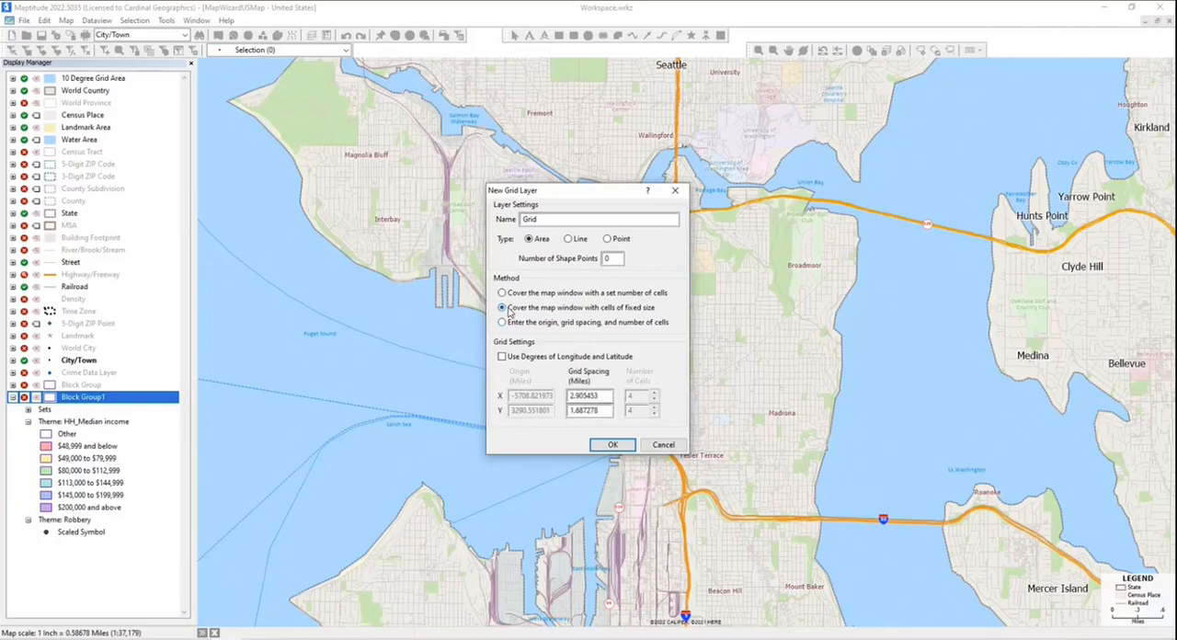
- Set the X and Y grid spacing to .25 miles each and create the grid layer
click(570, 410)
click(604, 395)
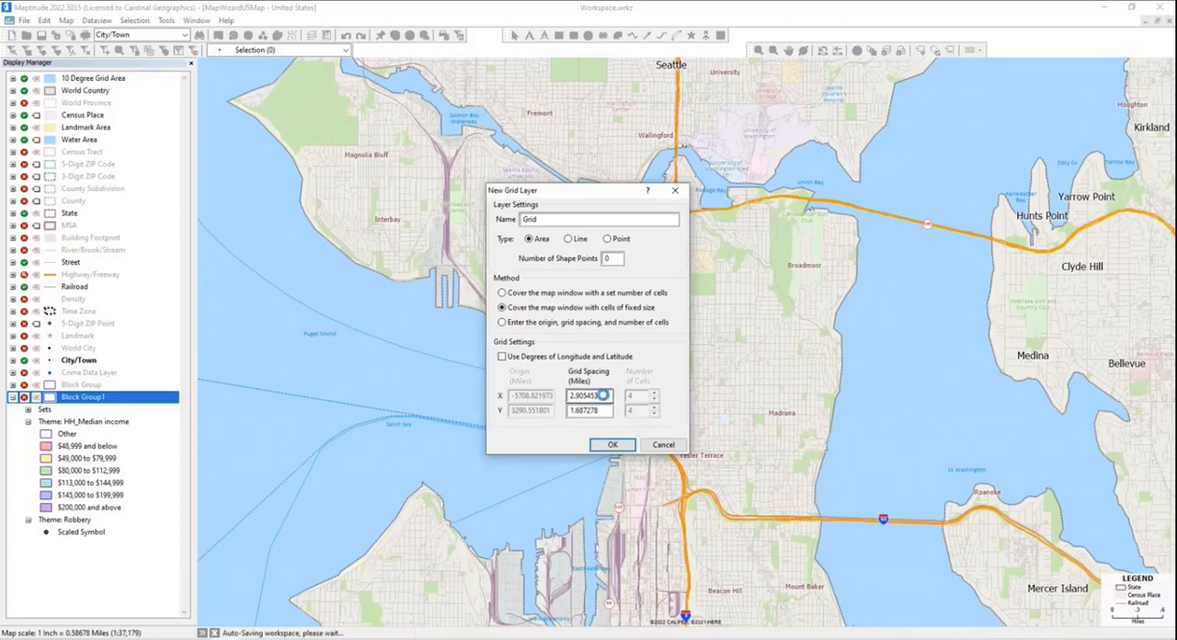
drag(605, 395, 538, 396)
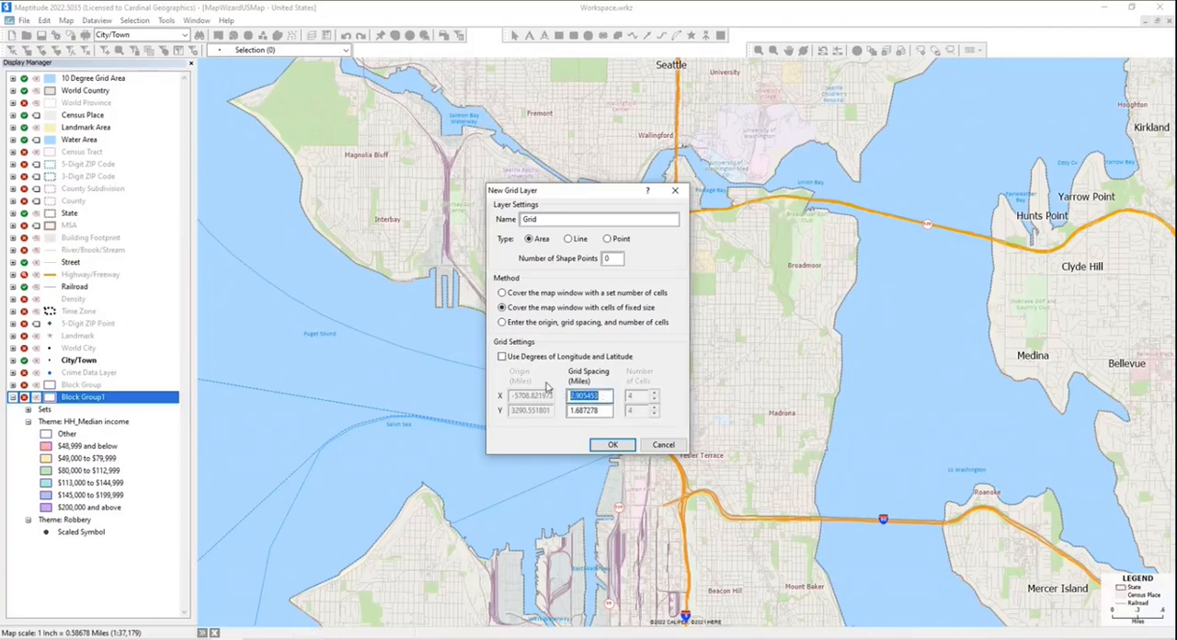
text(.25)
drag(604, 411, 536, 410)
text(.25)
click(613, 445)
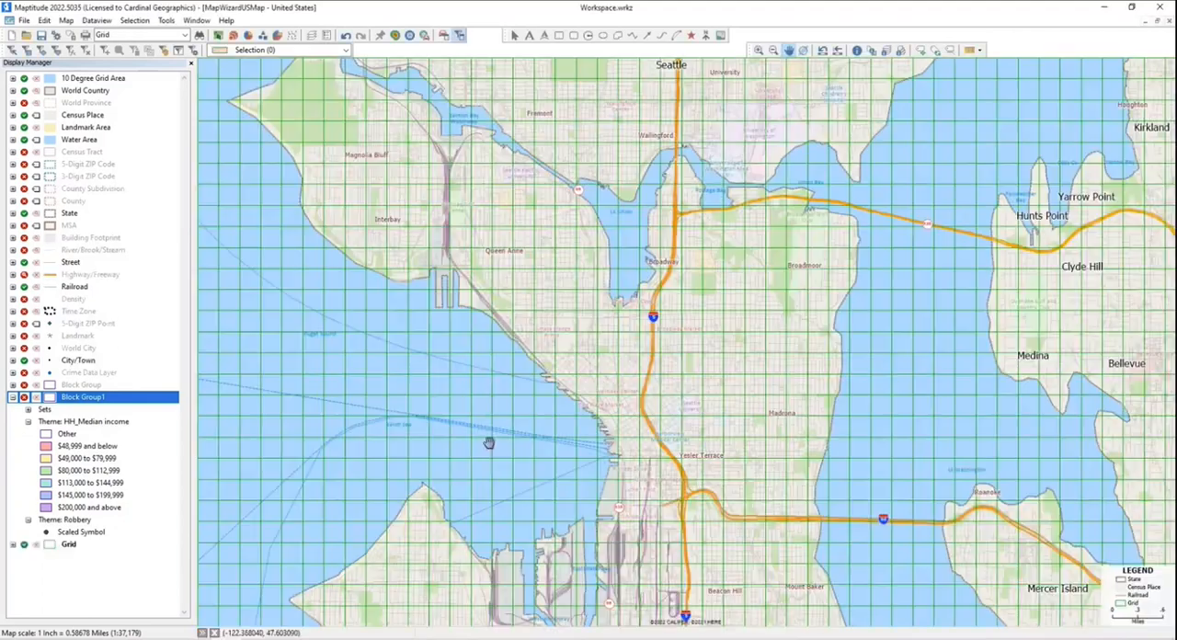
- Style the Grid layer with a border width of 1.5 and a purple border color
double_click(78, 548)
click(486, 384)
click(607, 282)
scroll(591, 302, up, 3)
click(587, 299)
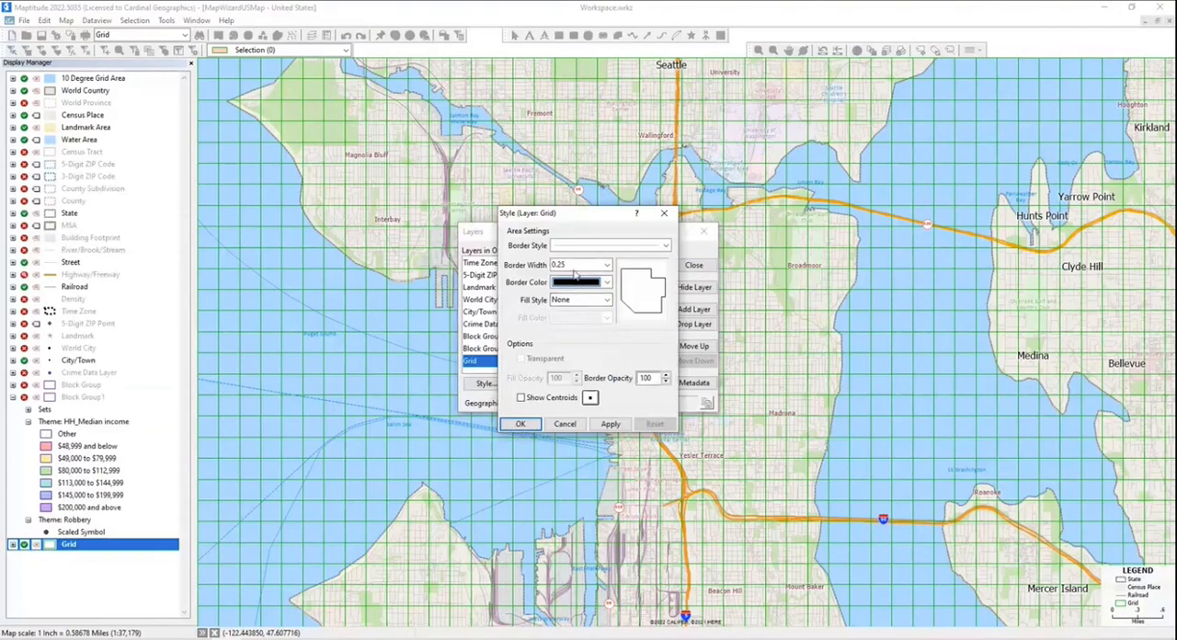
click(575, 266)
click(572, 315)
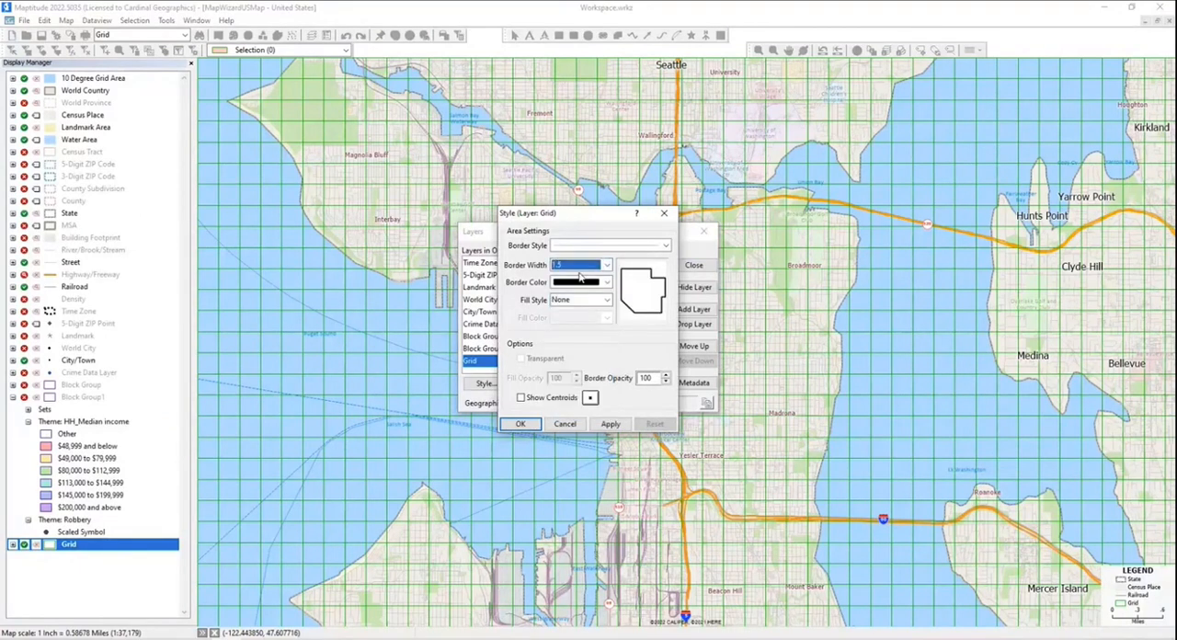
click(579, 282)
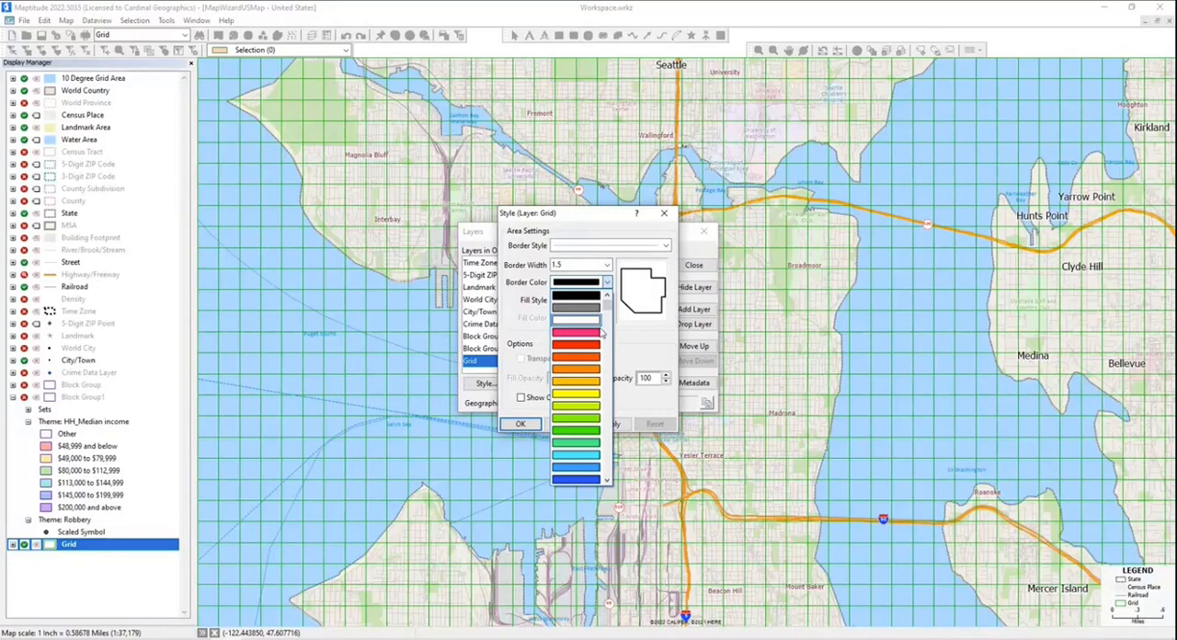
click(609, 315)
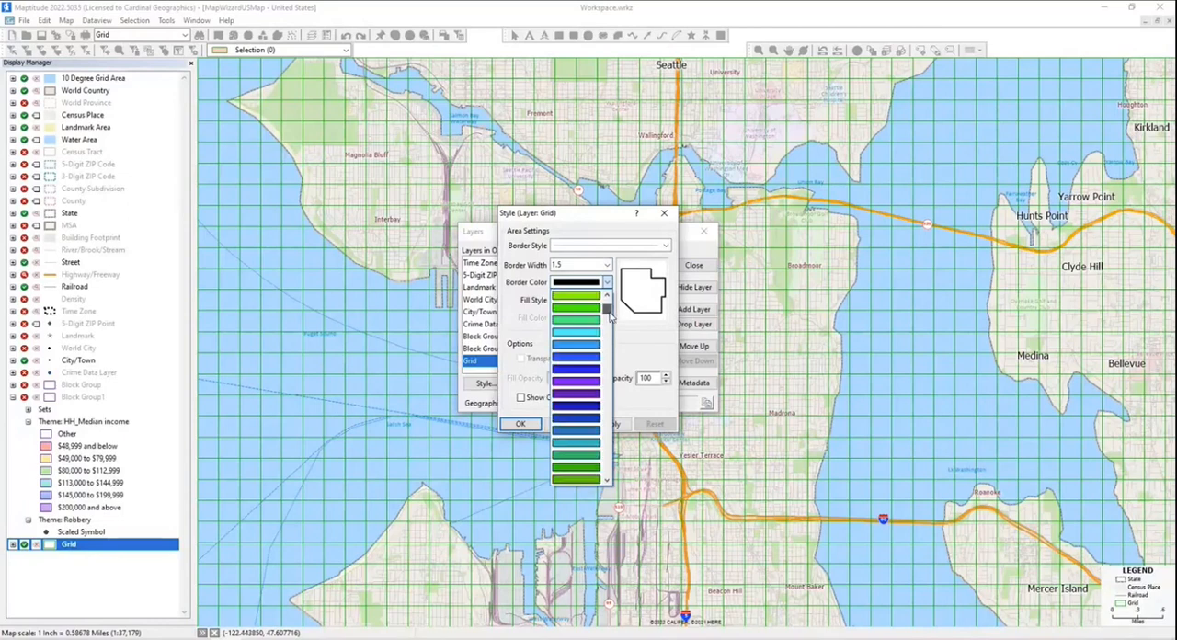
click(583, 395)
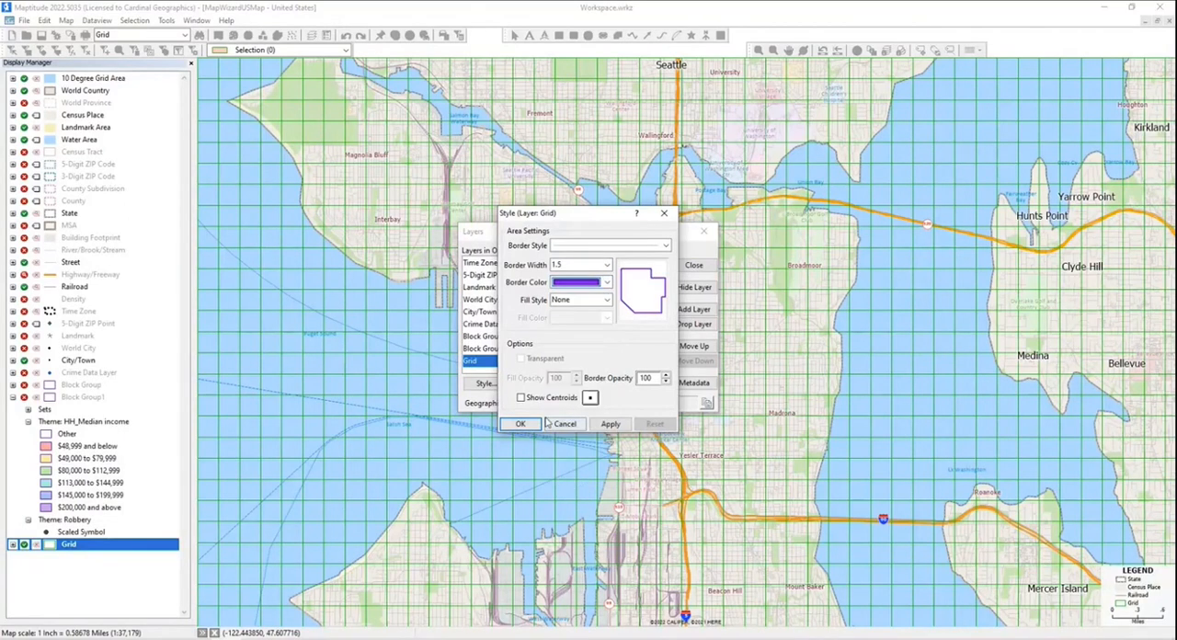
click(533, 424)
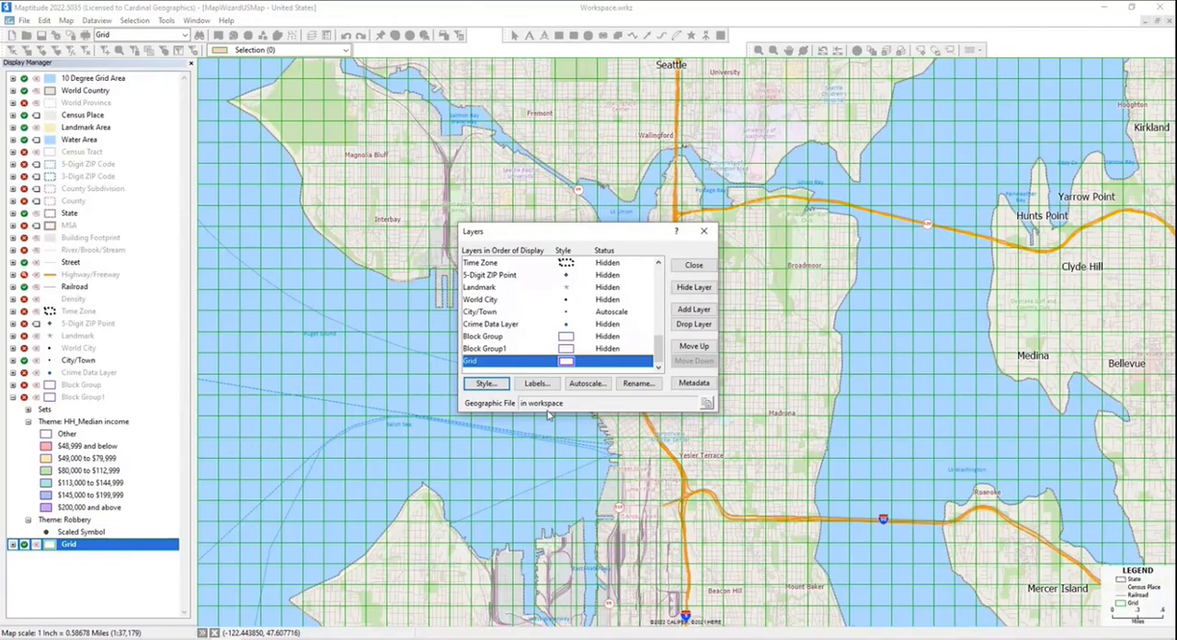
- Finish the layer settings and show the Block Group layer on the map
click(693, 265)
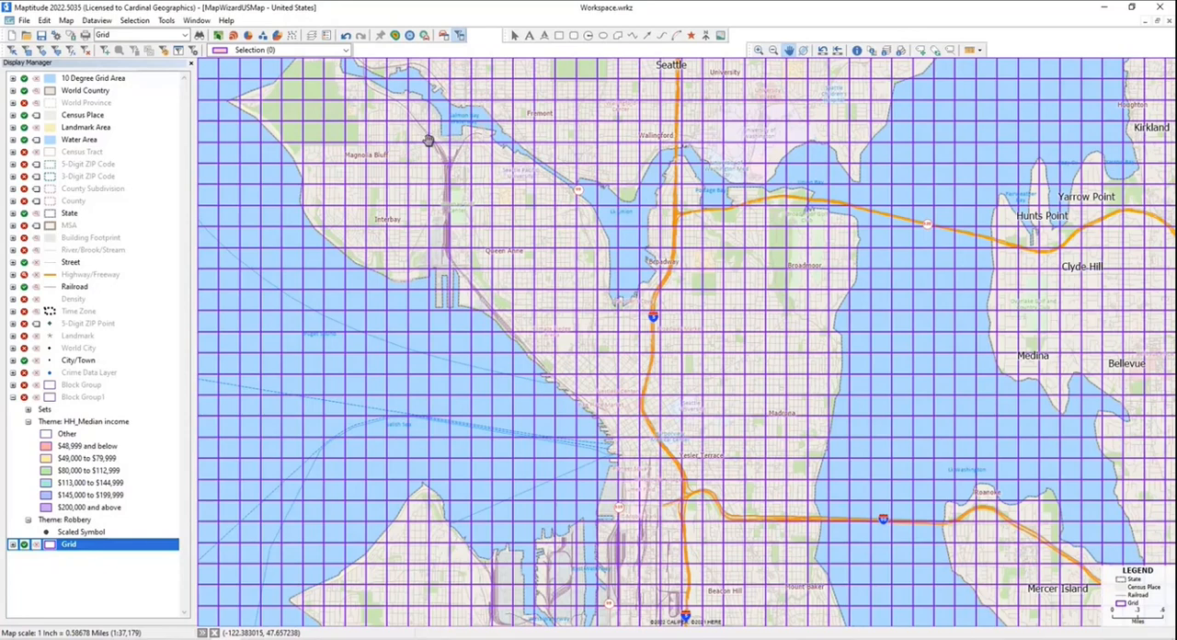
click(23, 386)
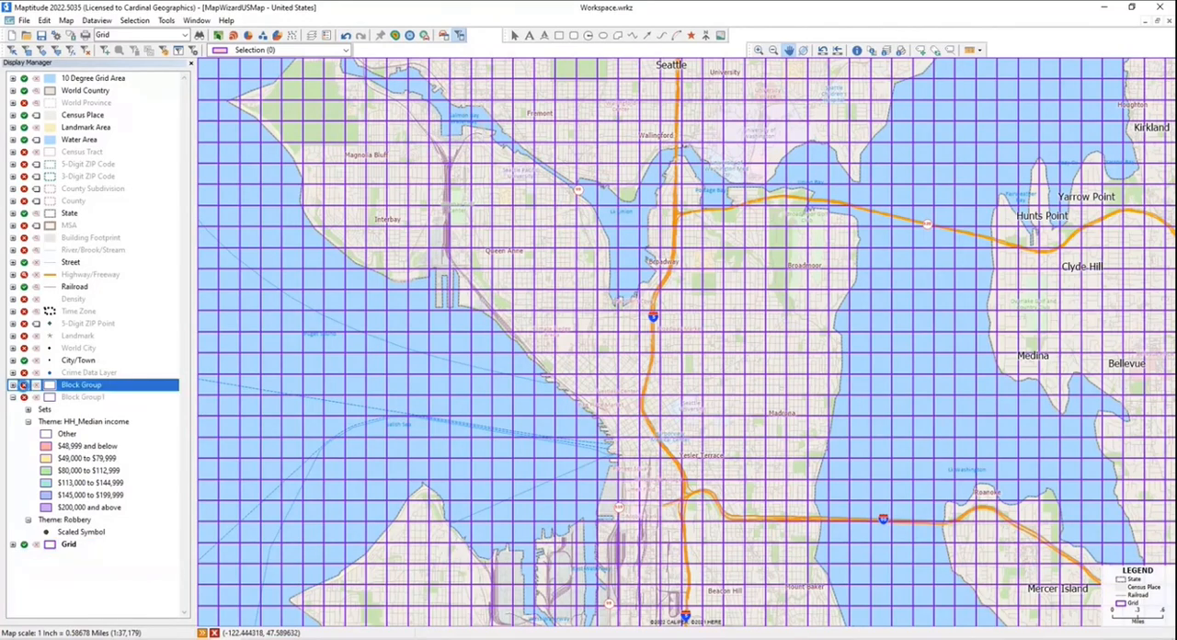
click(24, 385)
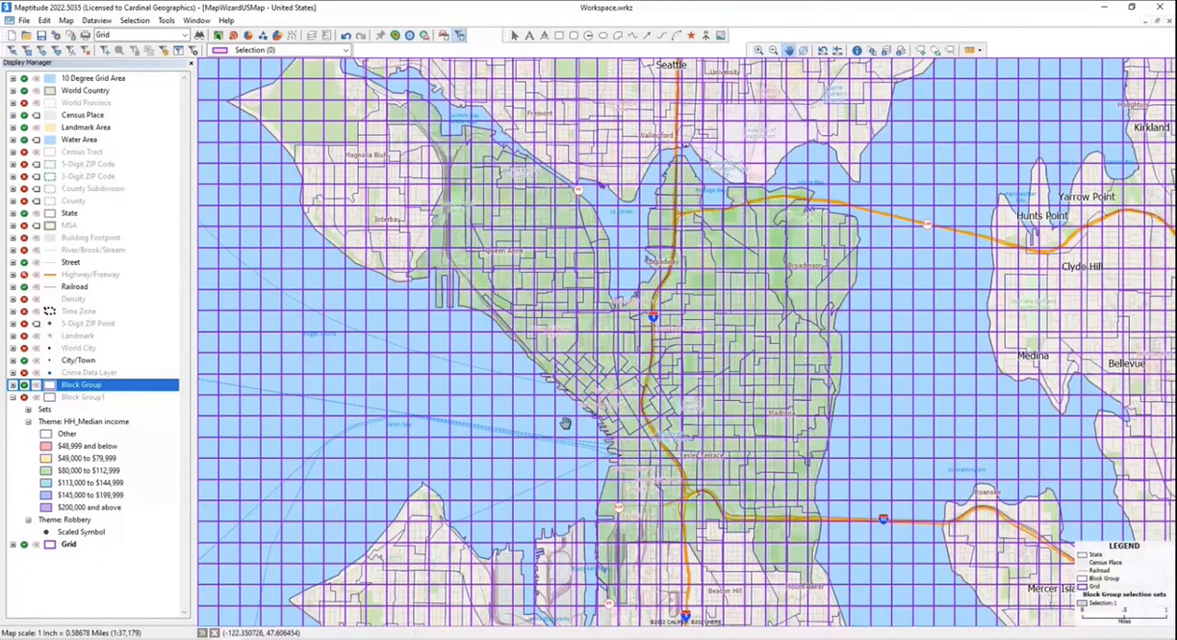
- Select the Grid cells touching or contained in the Block Group layer's Selection:1, placing them in a created Selection:1 set
click(105, 51)
click(129, 21)
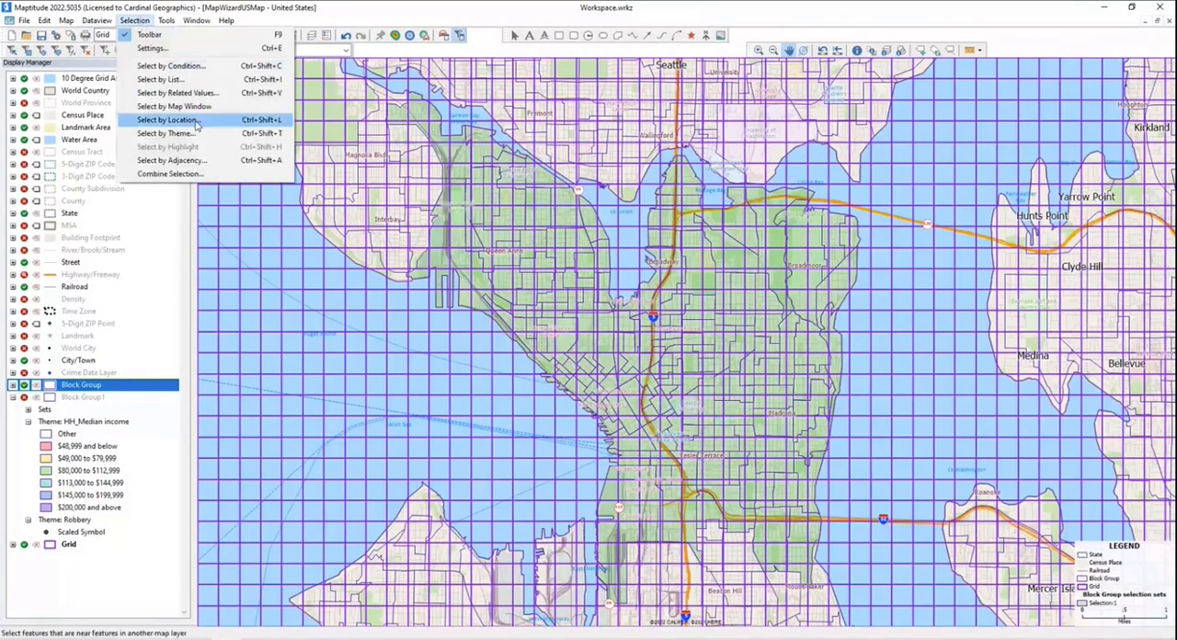
click(167, 120)
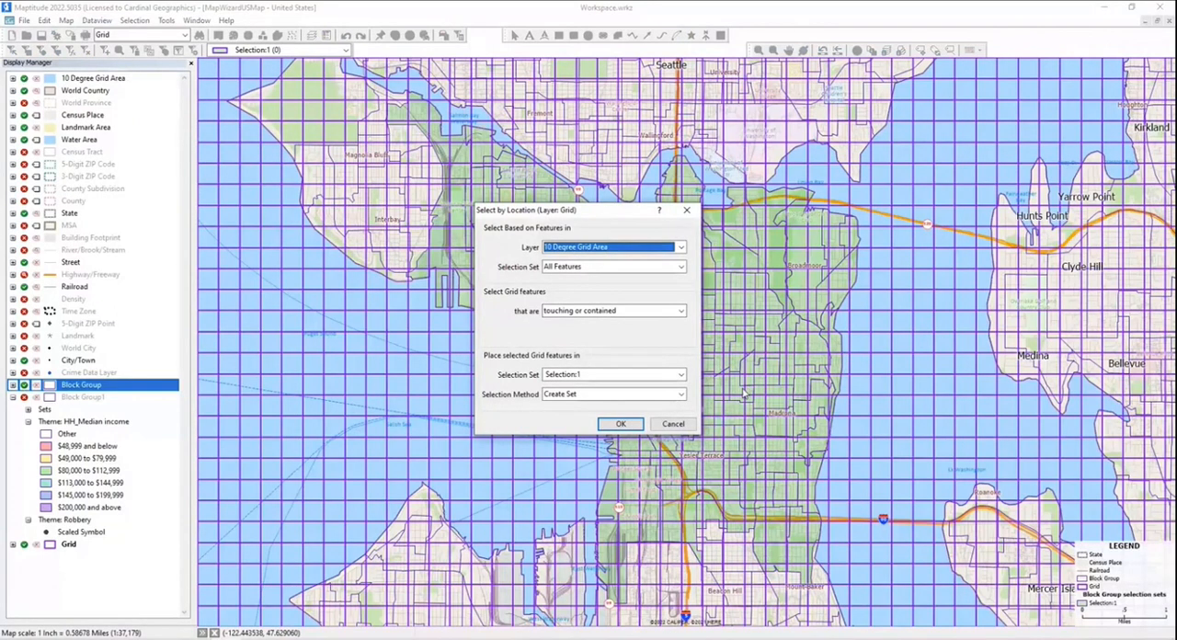
click(568, 248)
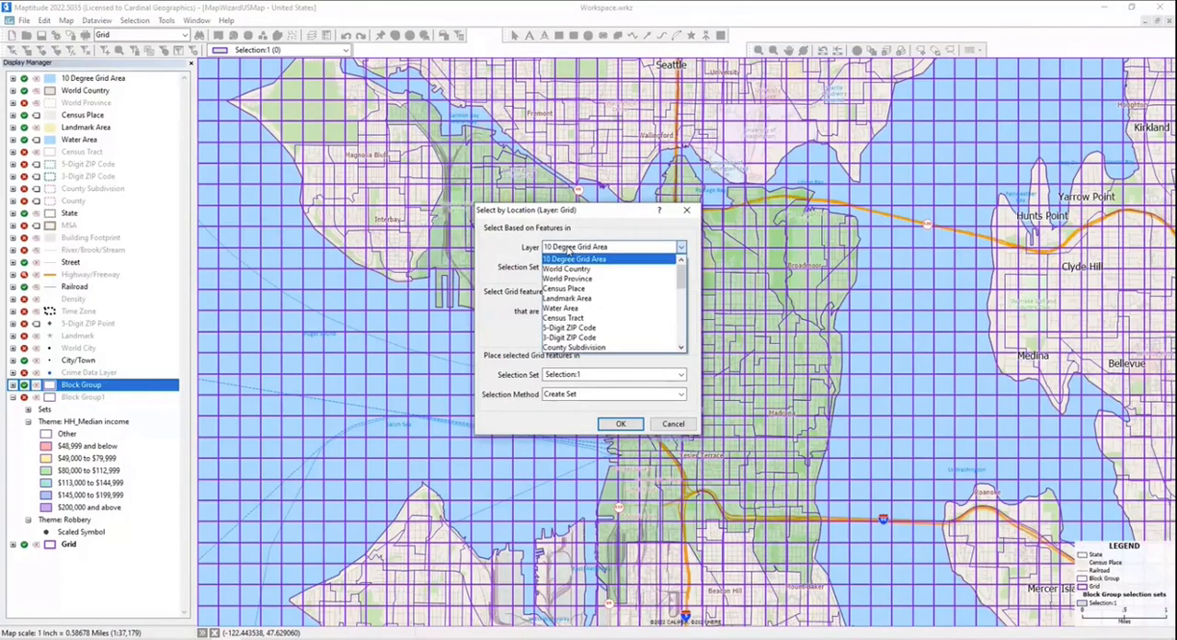
drag(681, 275, 681, 336)
click(603, 329)
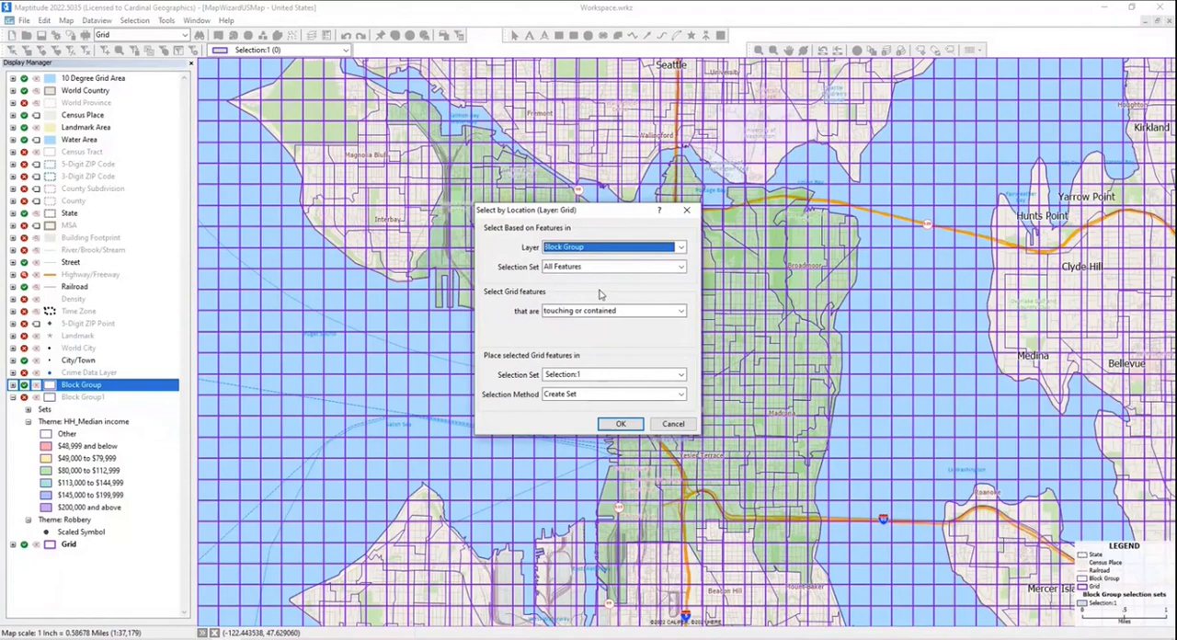
click(584, 267)
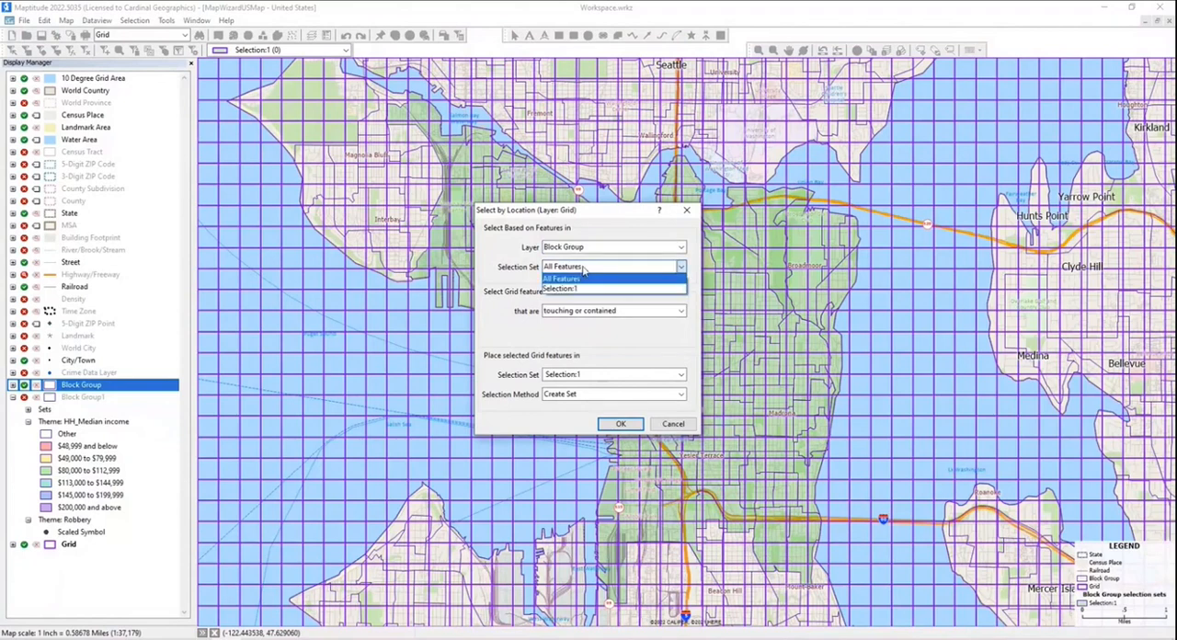
click(581, 290)
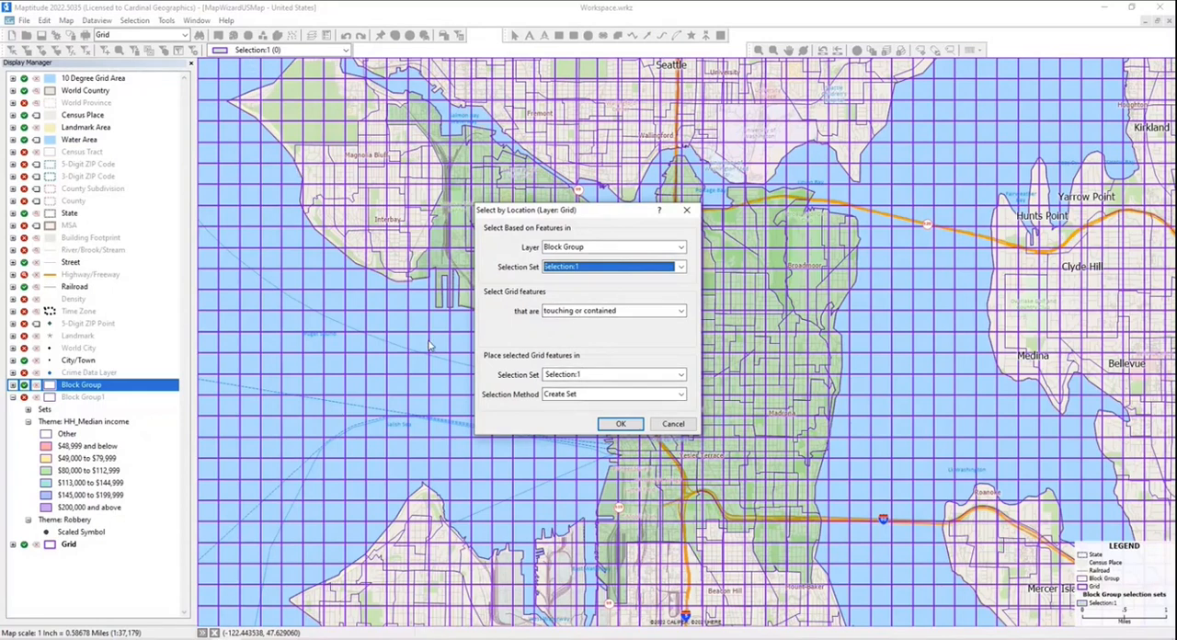
click(621, 425)
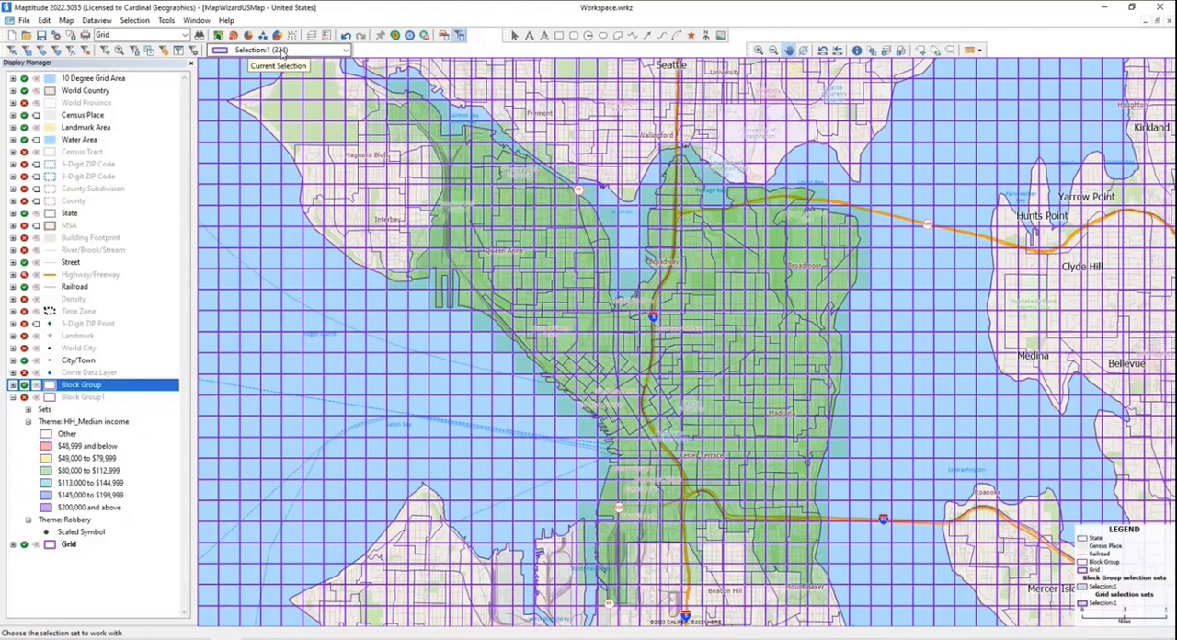
- Export the selected Grid cells to the Compact Geographic File Grid2 2023-02-01, naming the layer Grid2 and adding it to the map
click(26, 22)
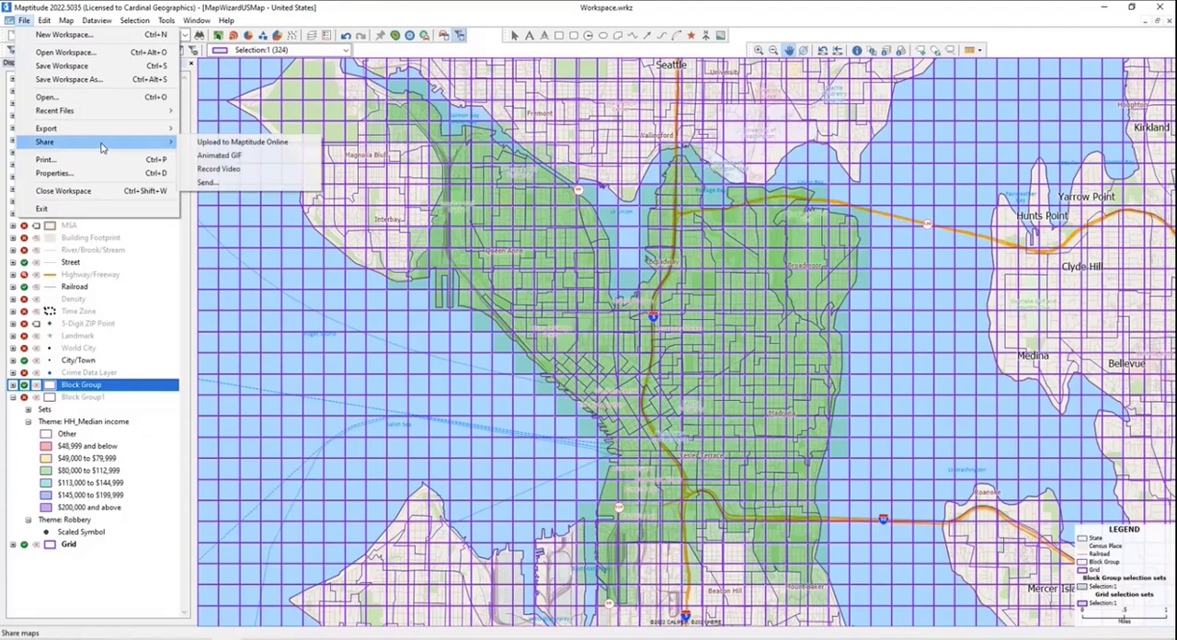
mouse_move(104, 136)
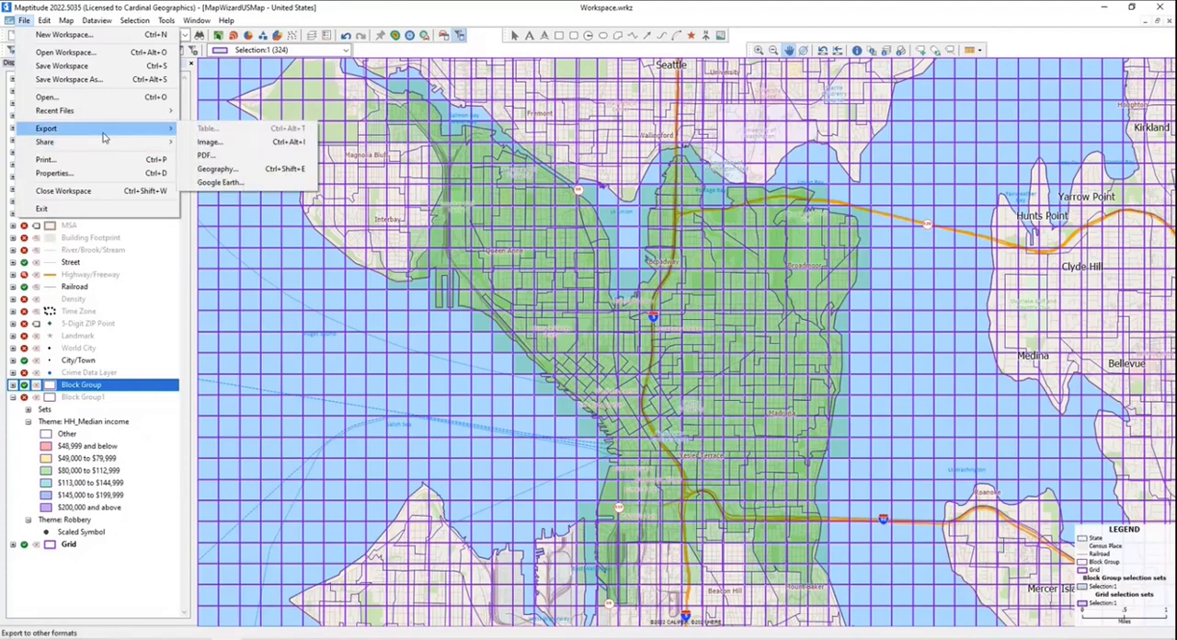
click(232, 171)
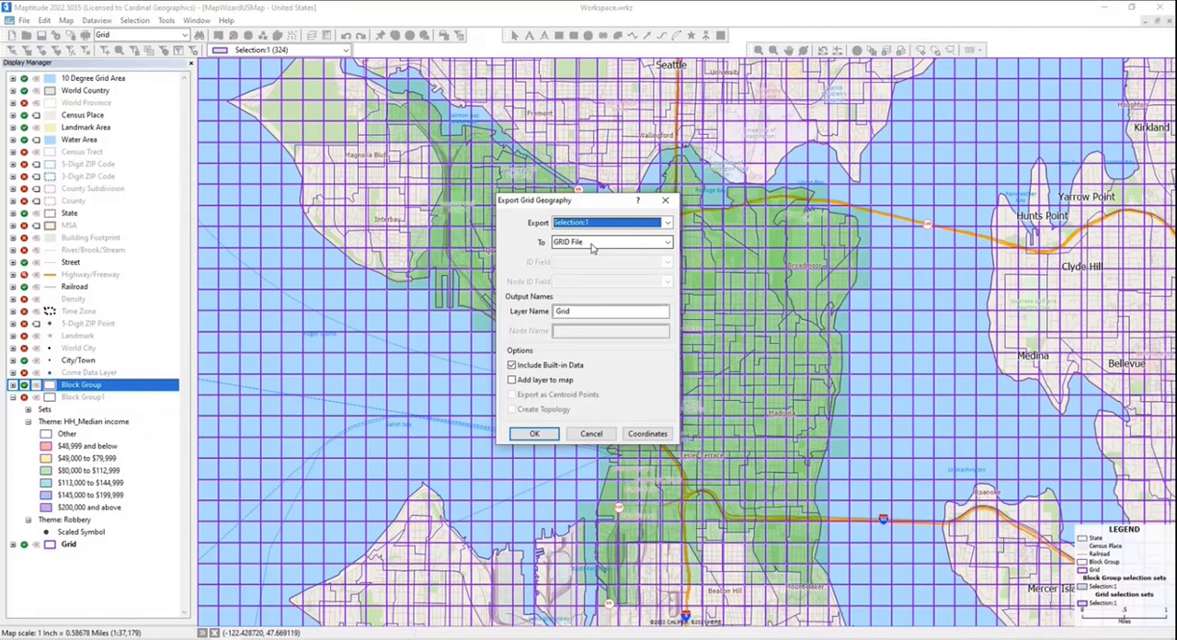
click(667, 242)
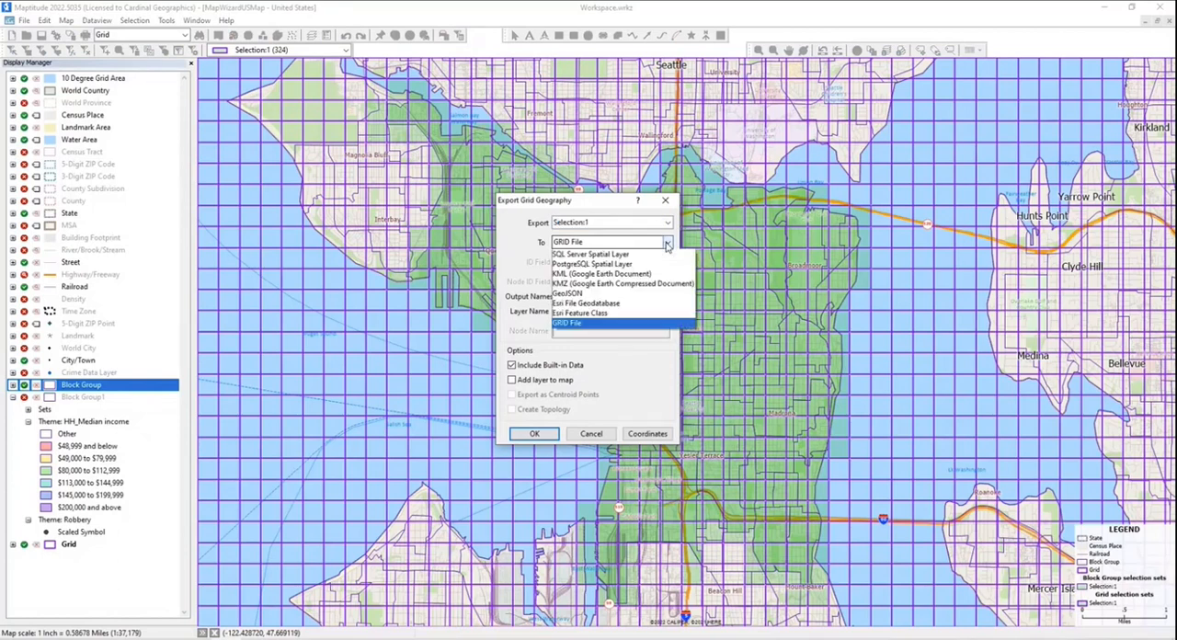
click(603, 264)
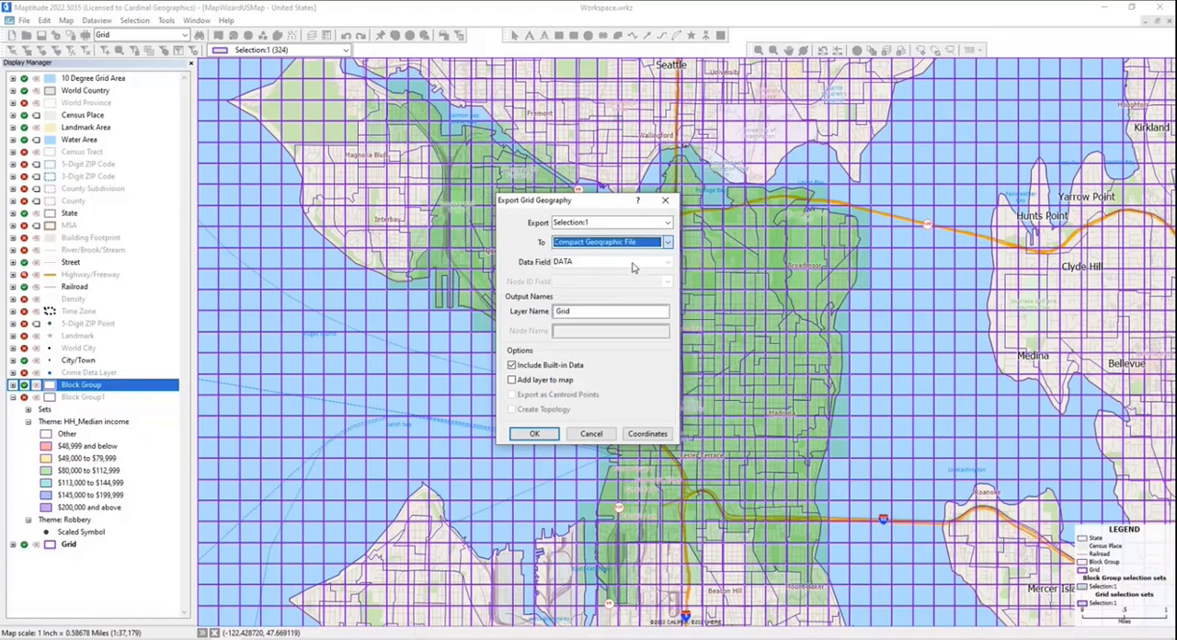
click(572, 311)
text(2)
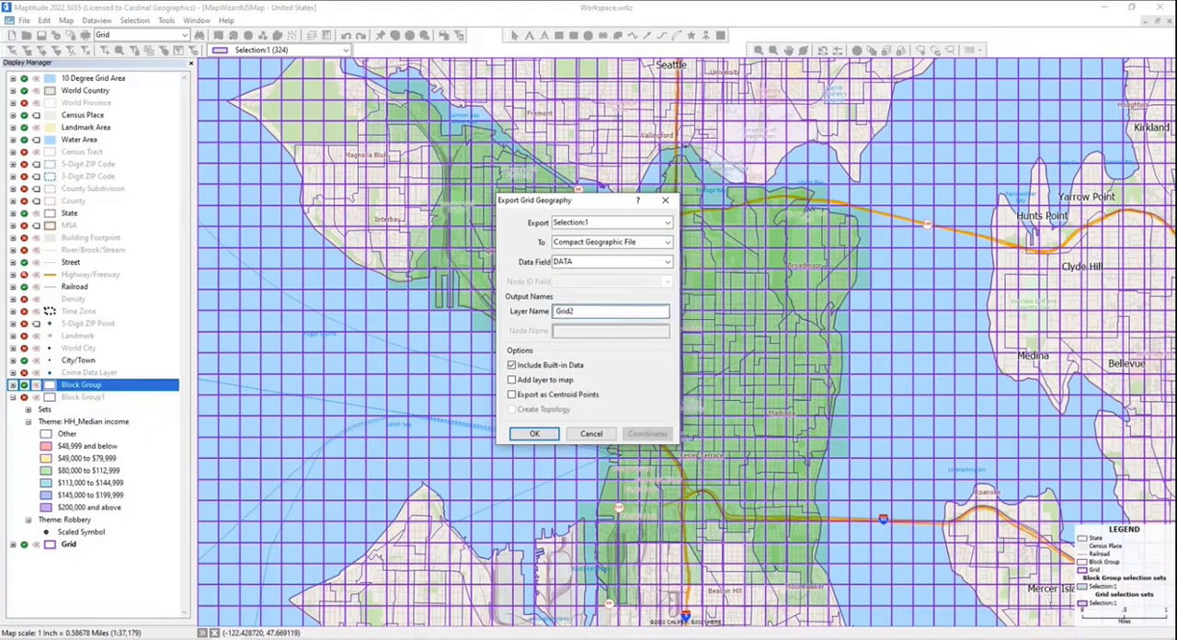
click(556, 381)
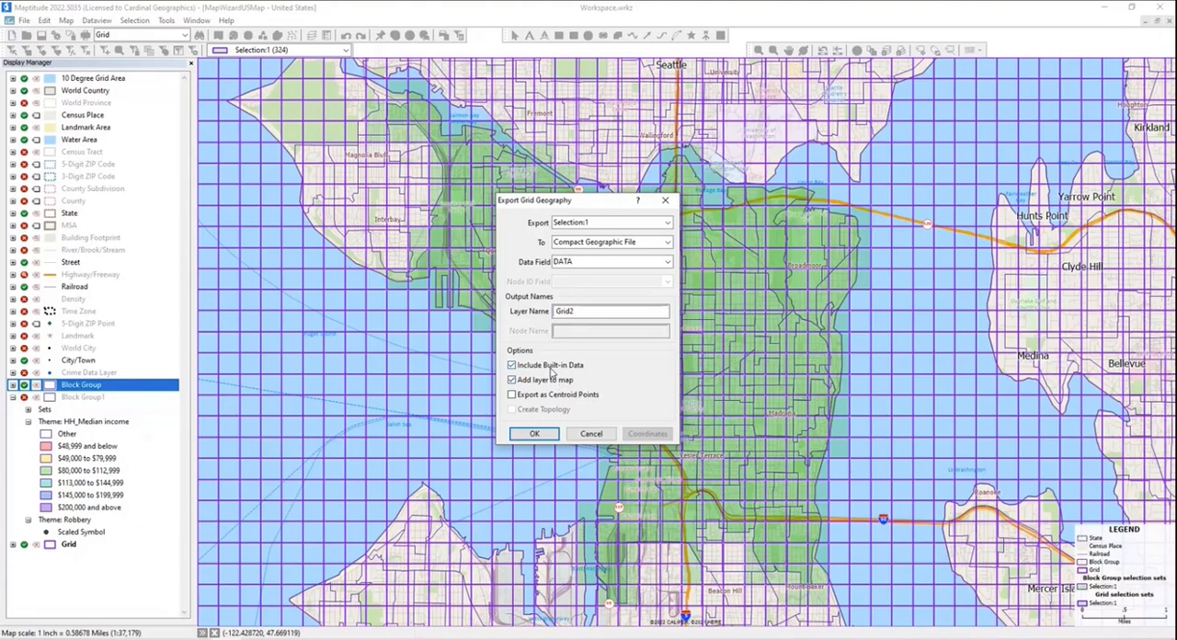
click(534, 434)
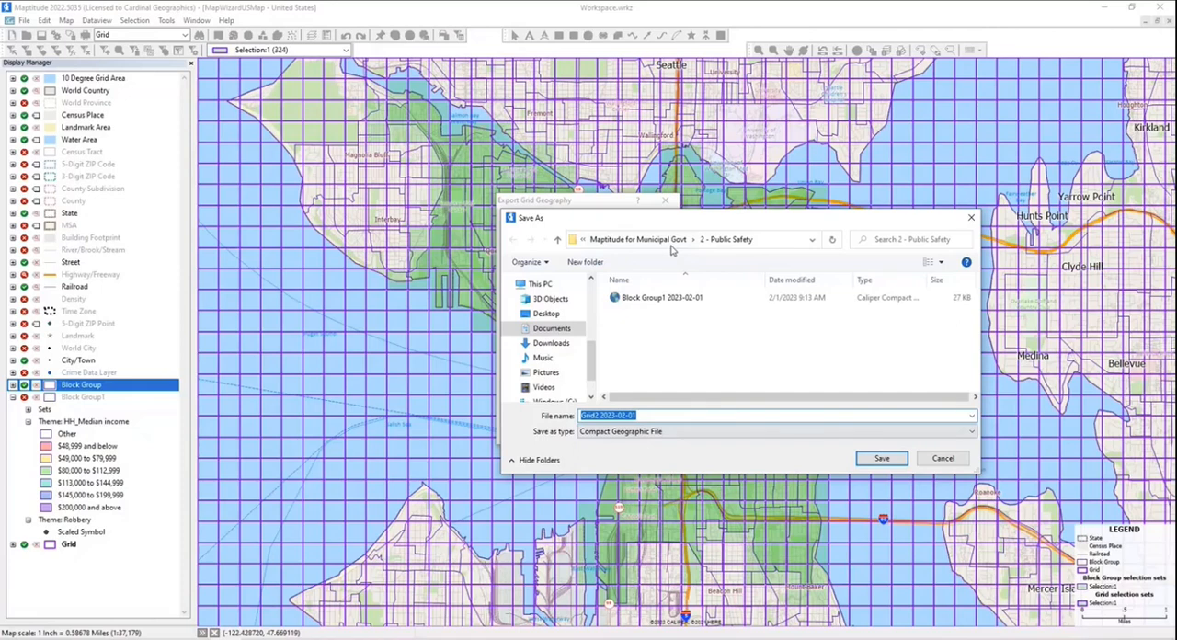
click(888, 459)
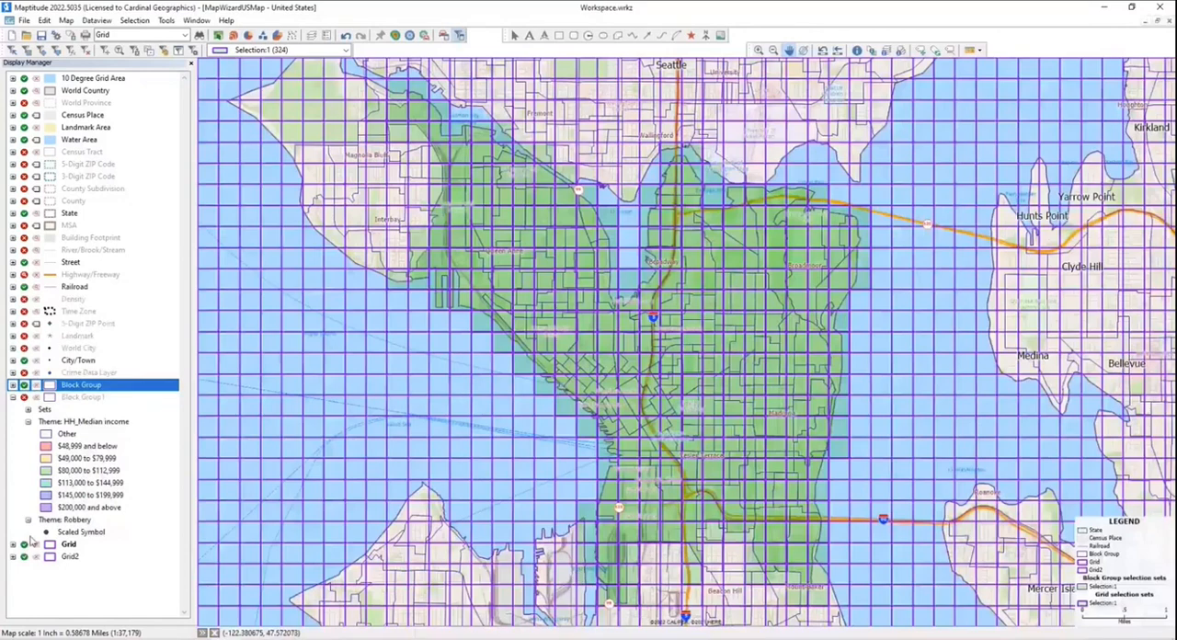
- Hide the original Grid layer and the Block Group layer, leaving Grid2 shown
click(31, 543)
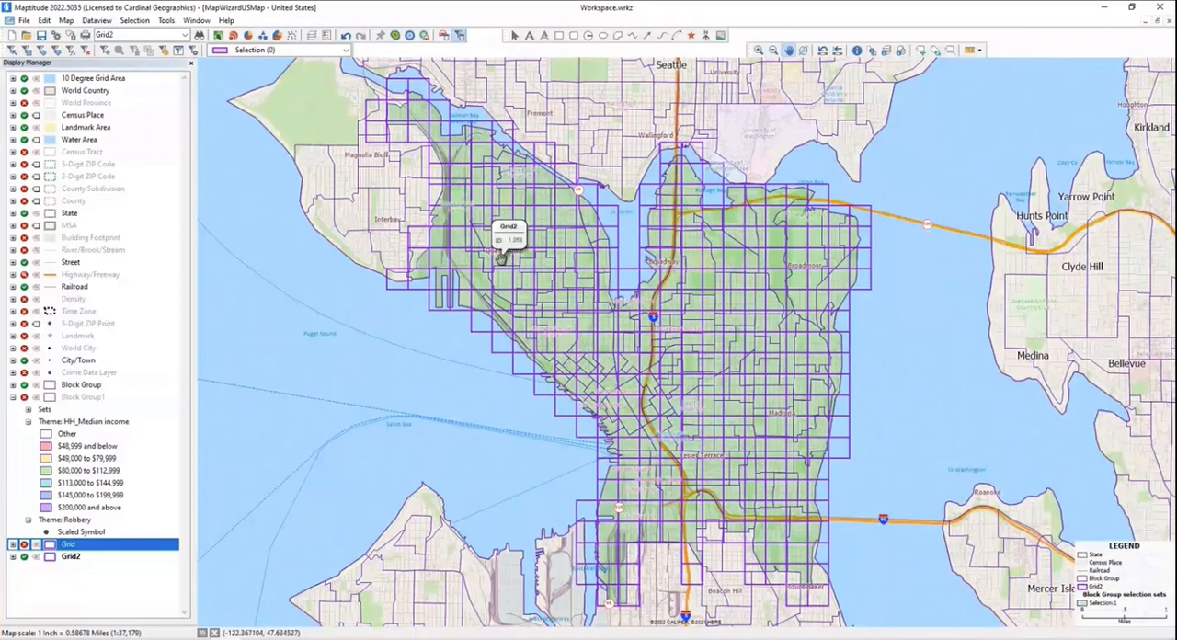
mouse_move(500, 257)
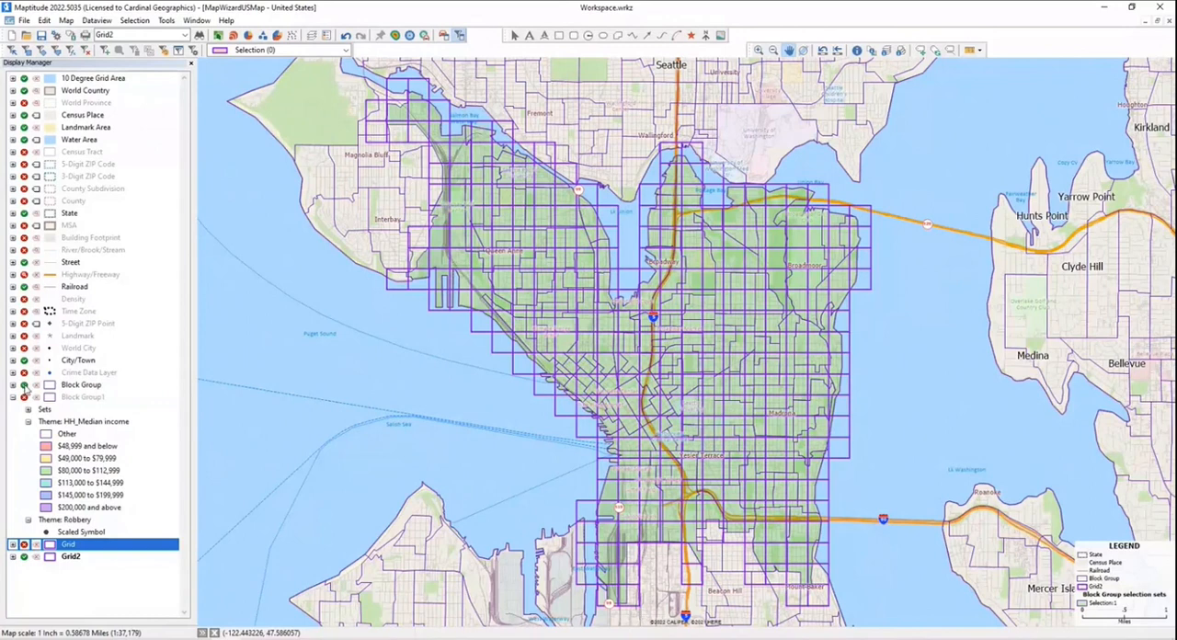
click(25, 386)
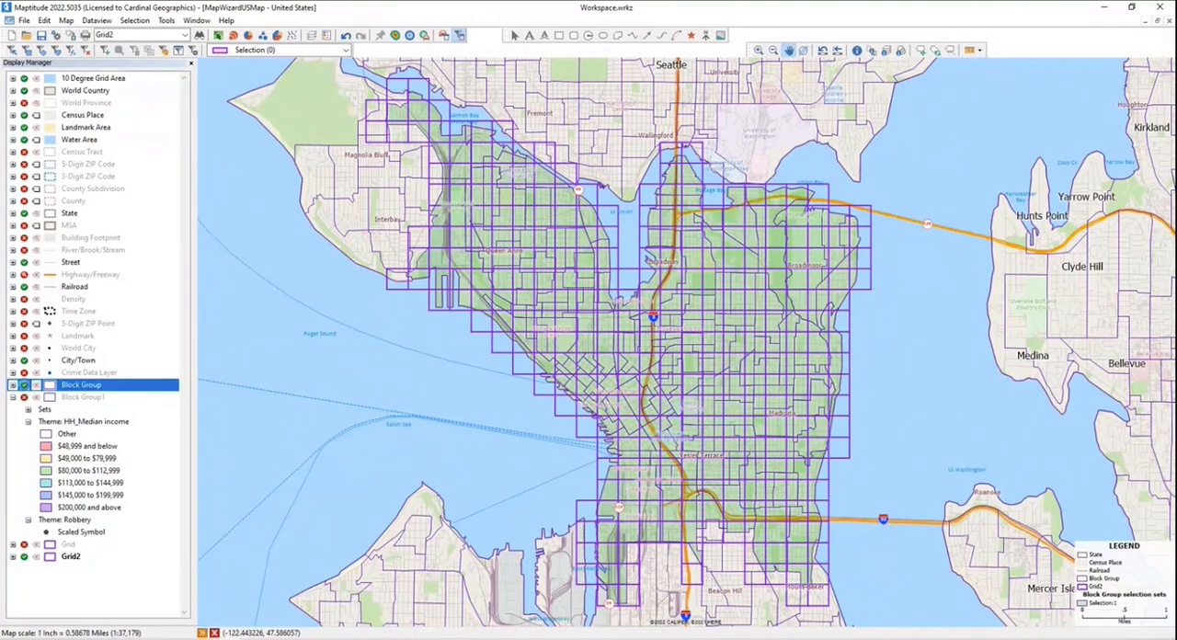
click(24, 385)
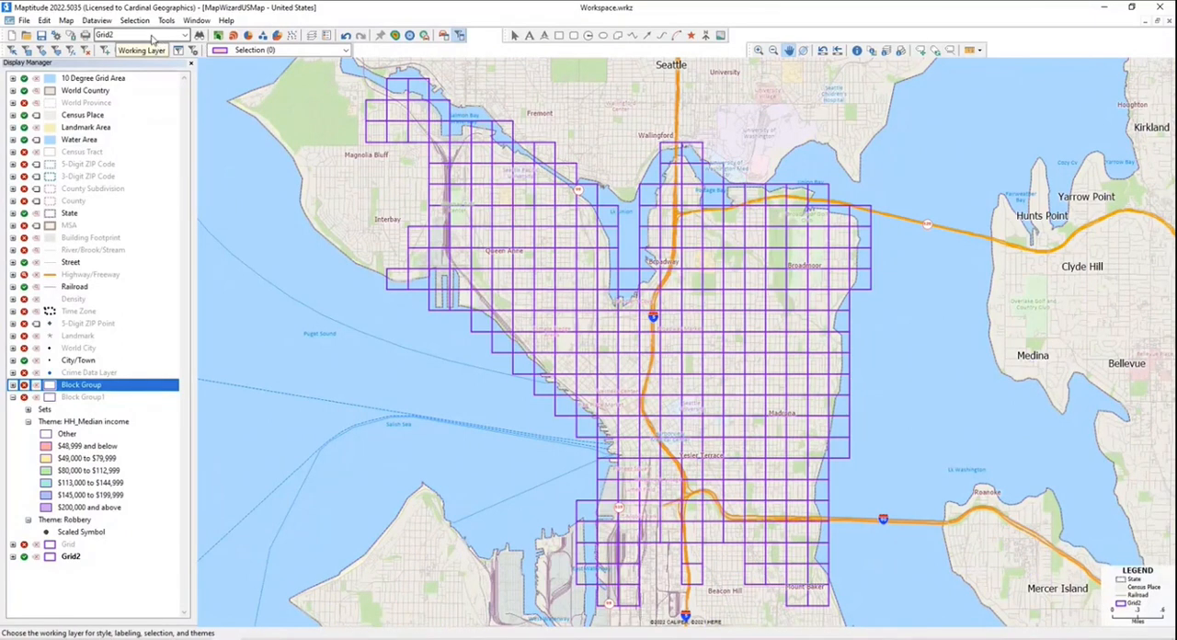
- Add two integer fields named Income and Robbery to the Grid2 table structure
click(97, 21)
mouse_move(134, 138)
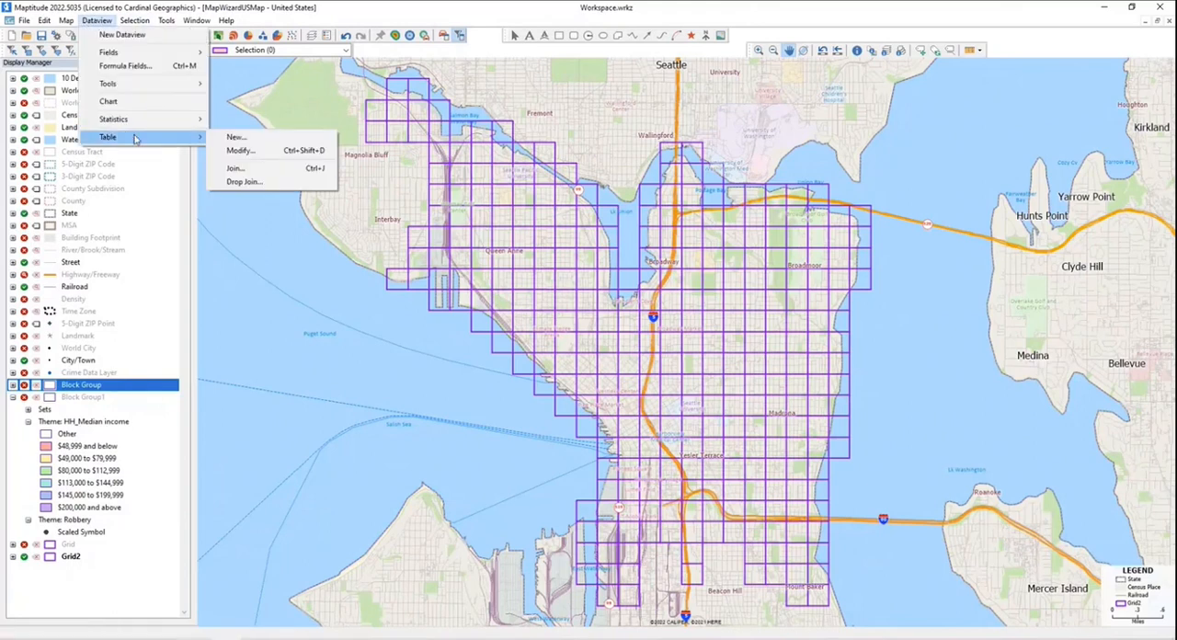
click(241, 150)
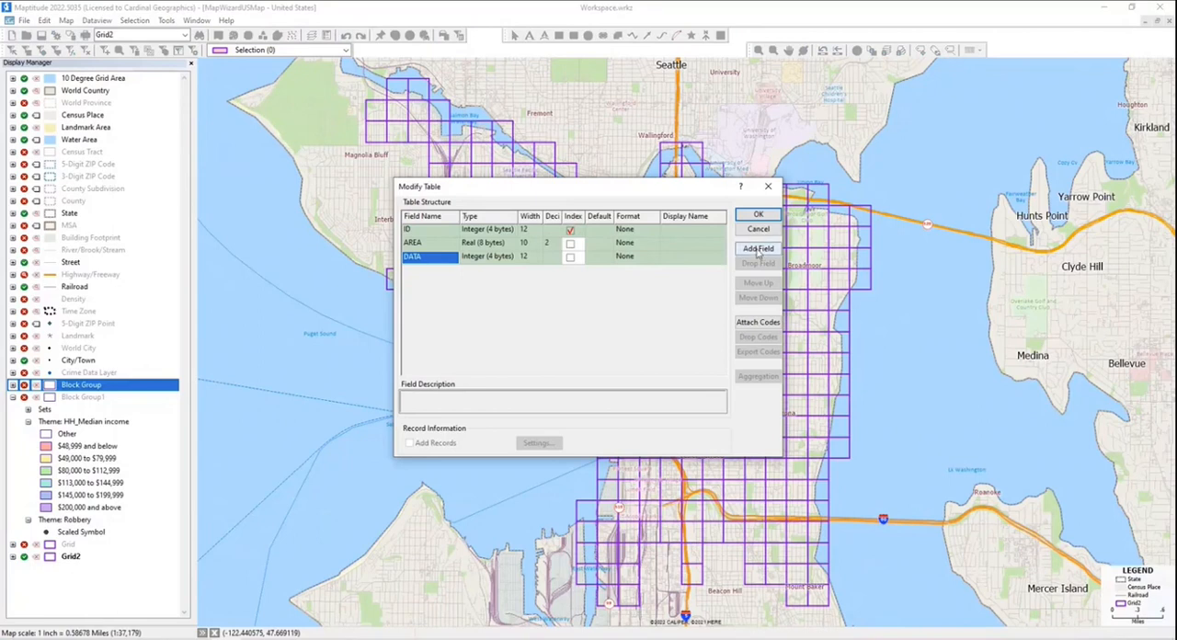
click(757, 250)
click(758, 249)
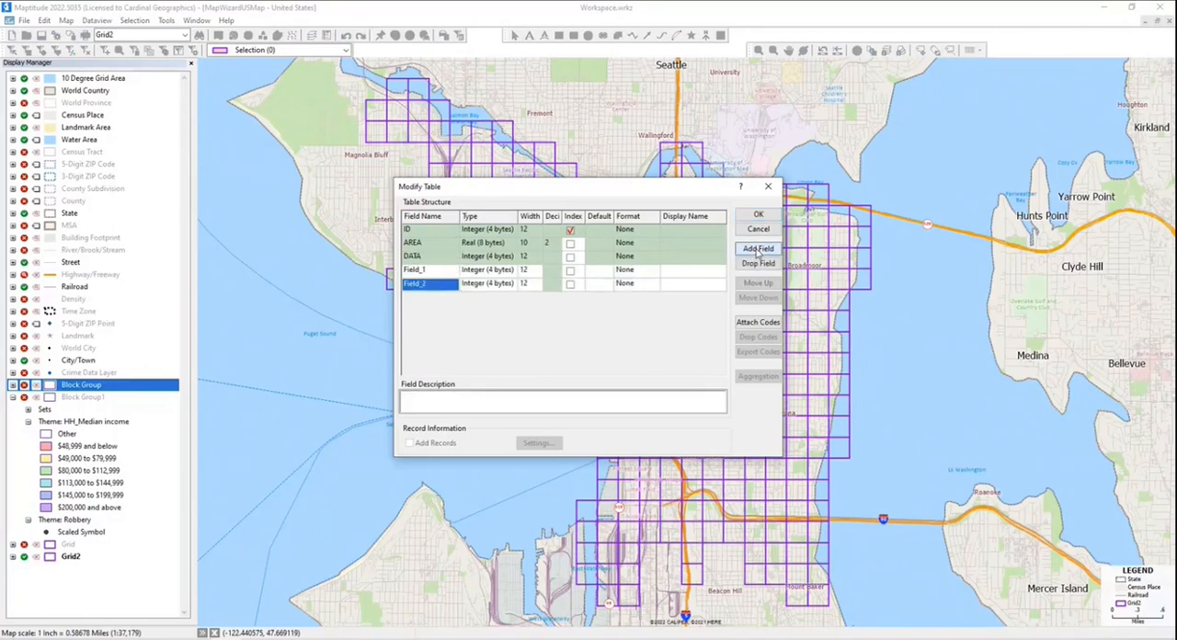
click(450, 272)
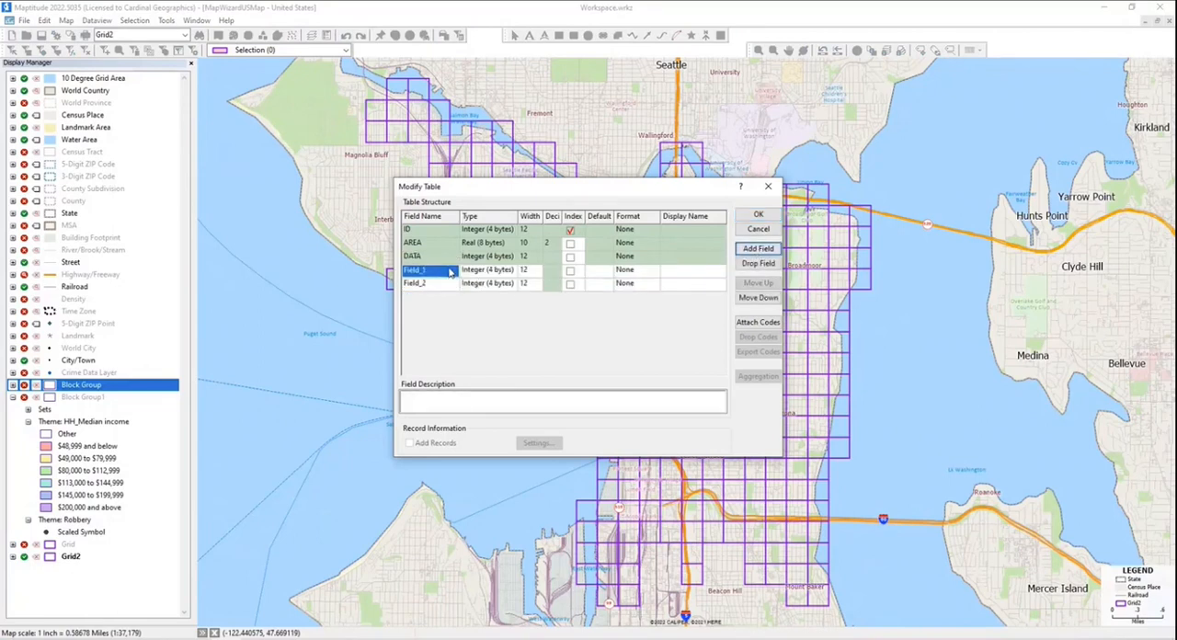
click(450, 272)
text(Income)
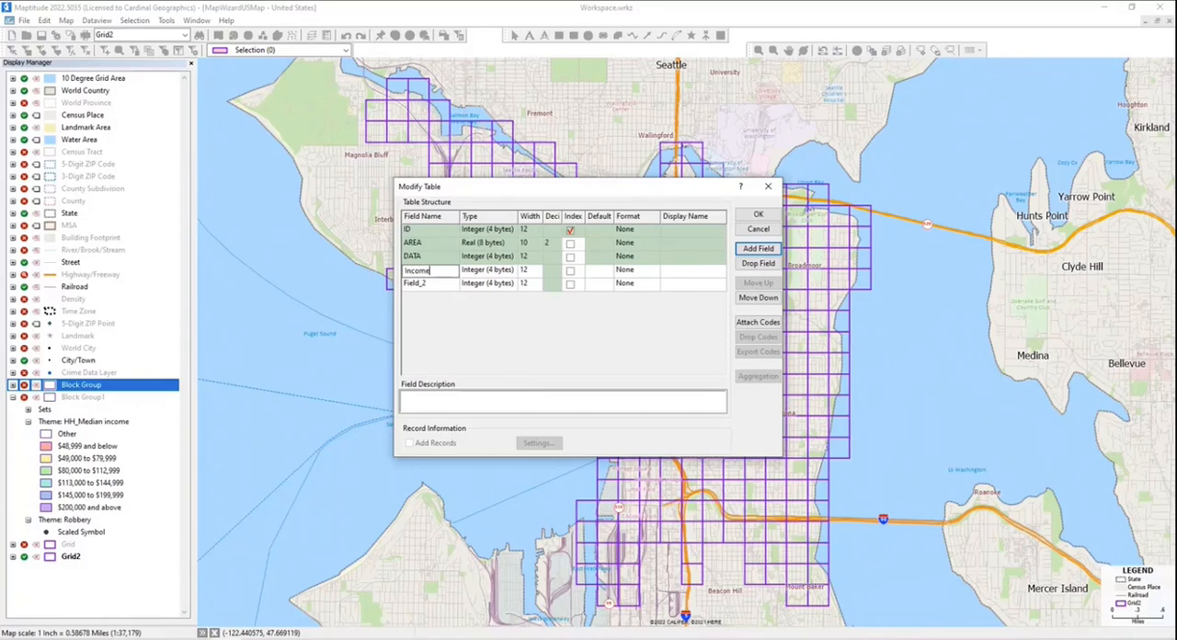
click(452, 287)
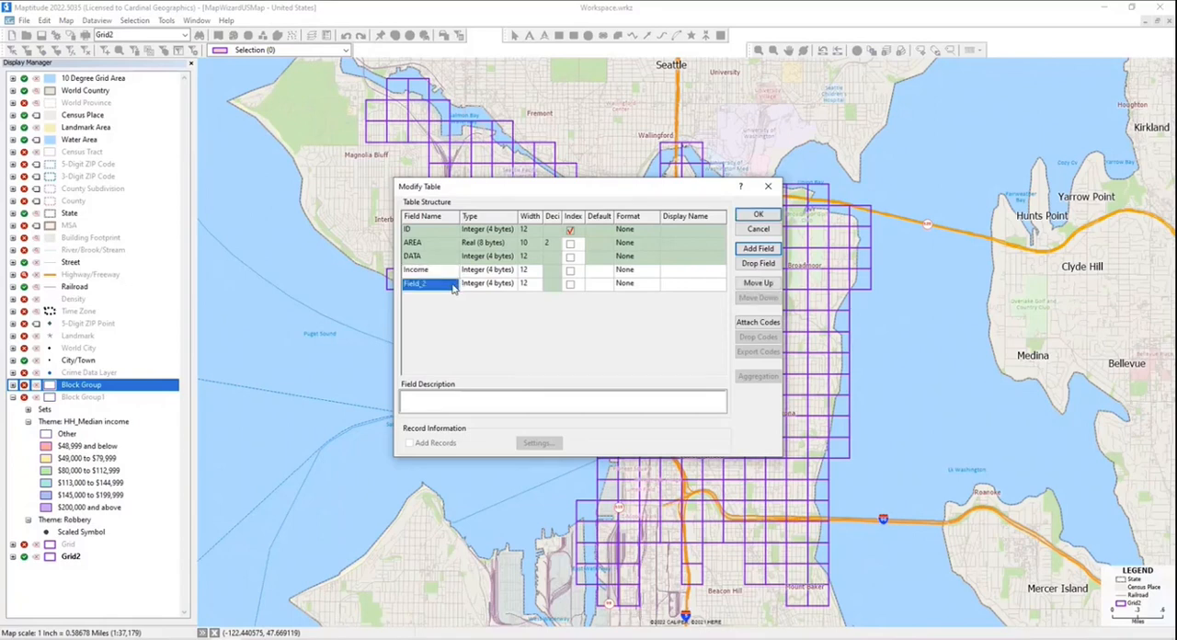
text(Robbery)
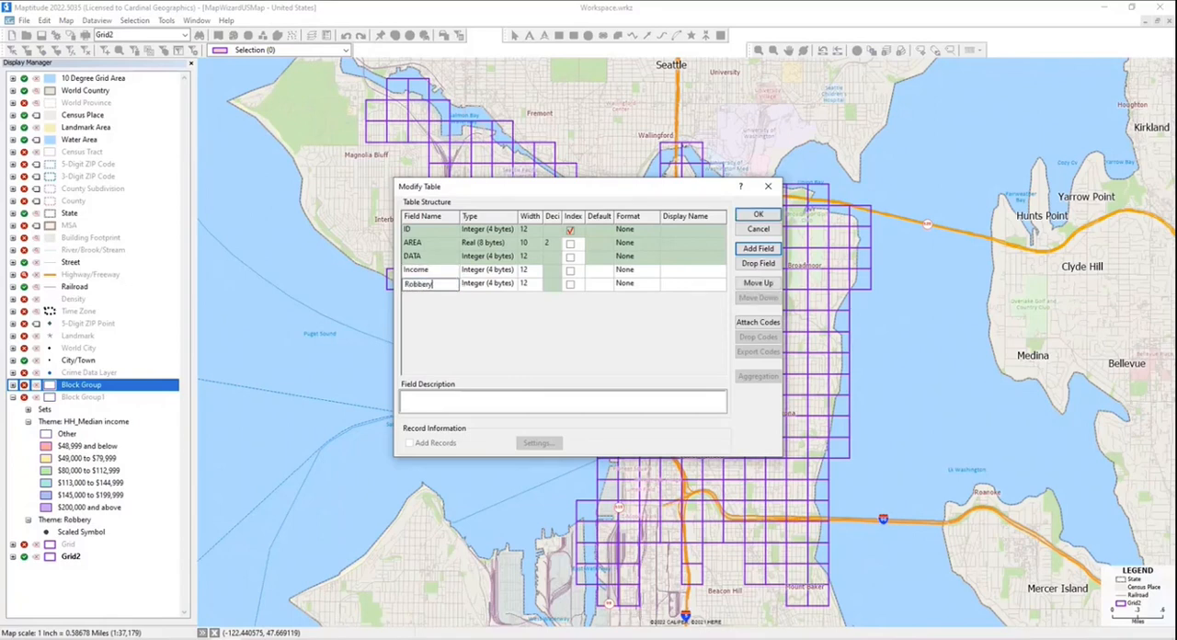
- Set the Income field's format to $12,345 and apply the modified Grid2 table structure
click(627, 271)
click(652, 271)
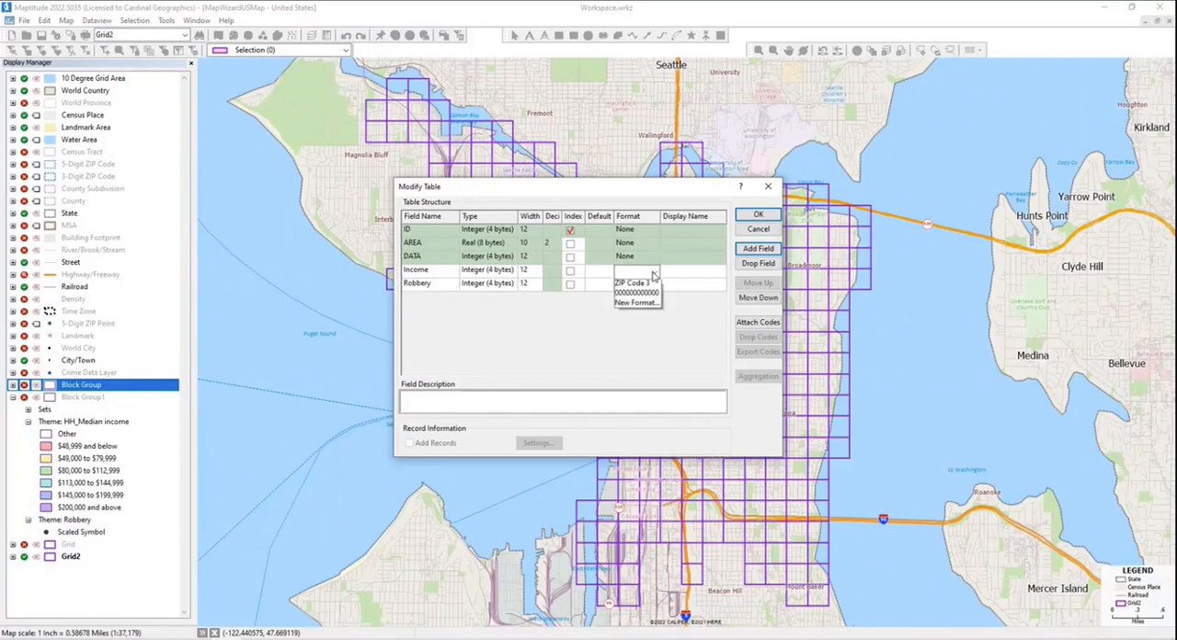
click(644, 365)
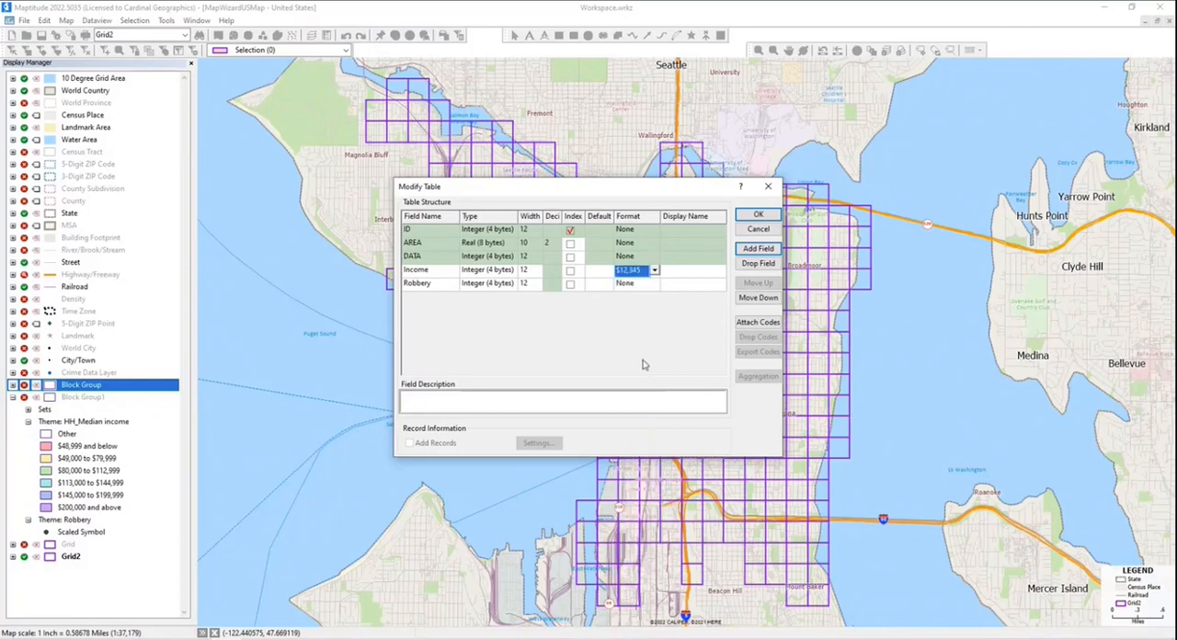
click(758, 215)
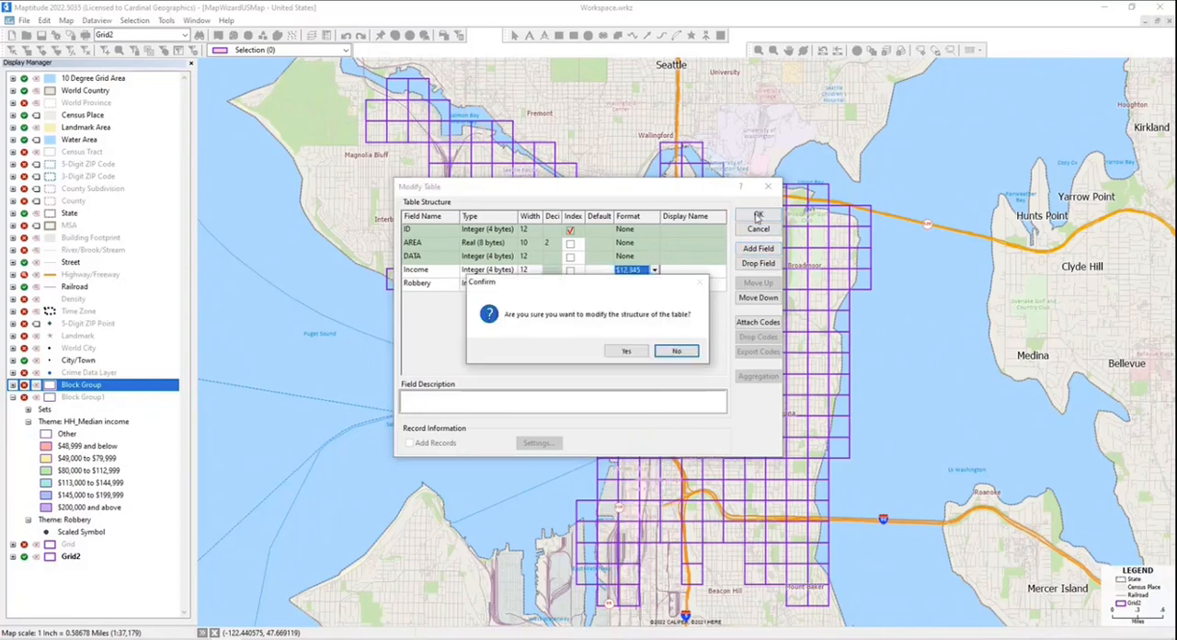
click(626, 351)
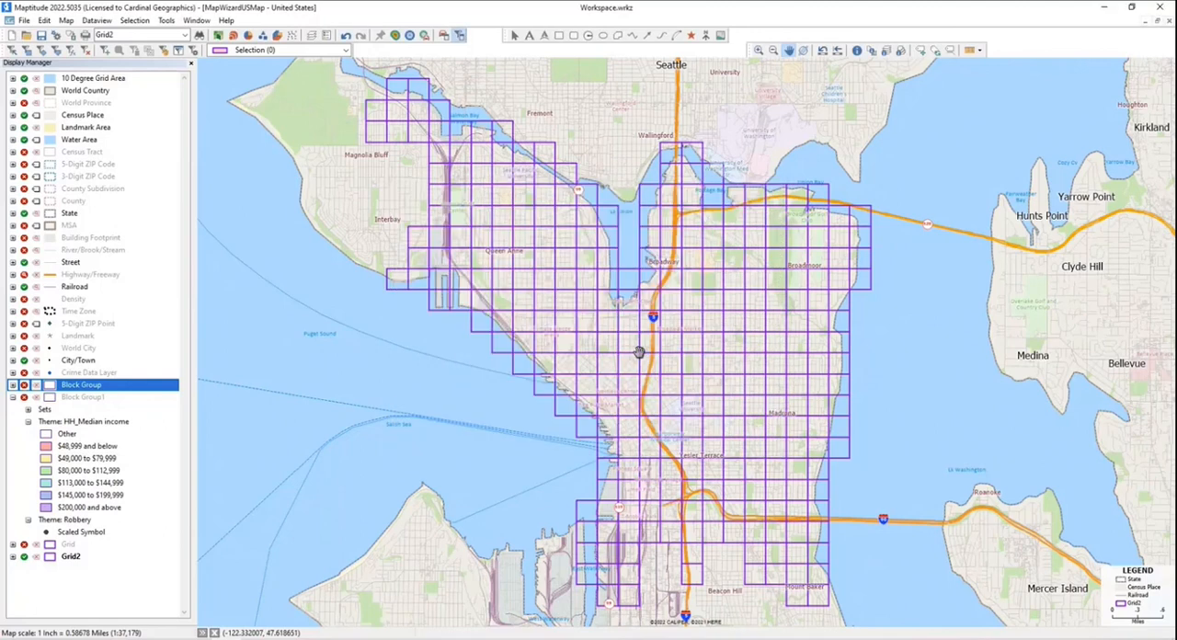
- Open a new dataview for Grid2 and set up an aggregate fill of the Income column from the Block Group1 layer
click(99, 23)
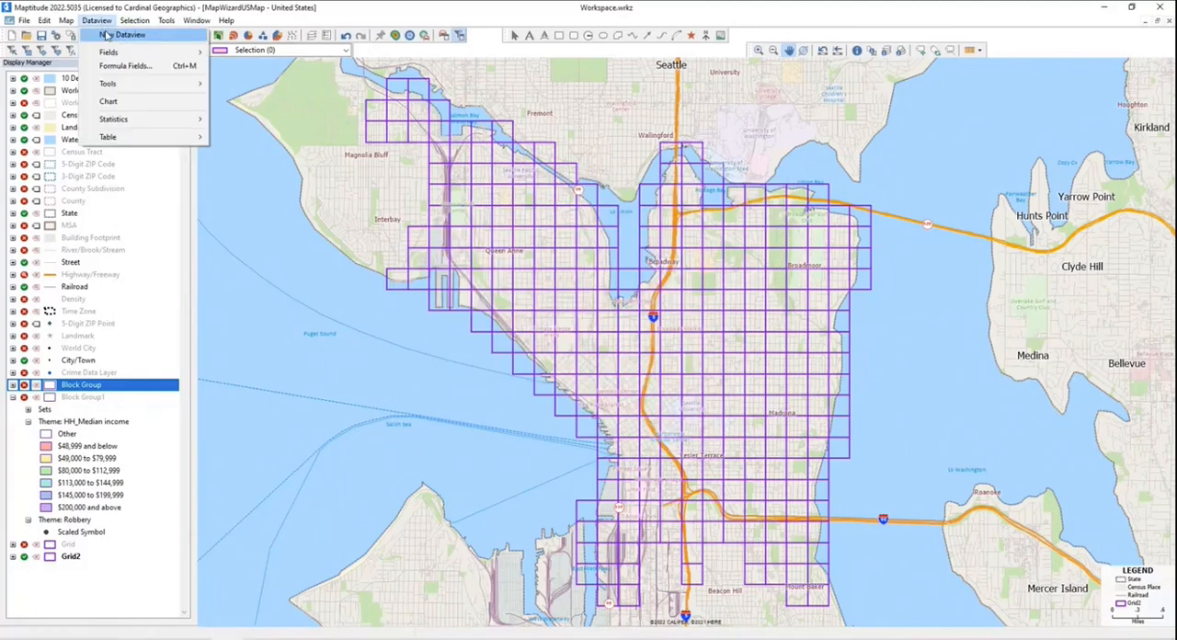
click(108, 37)
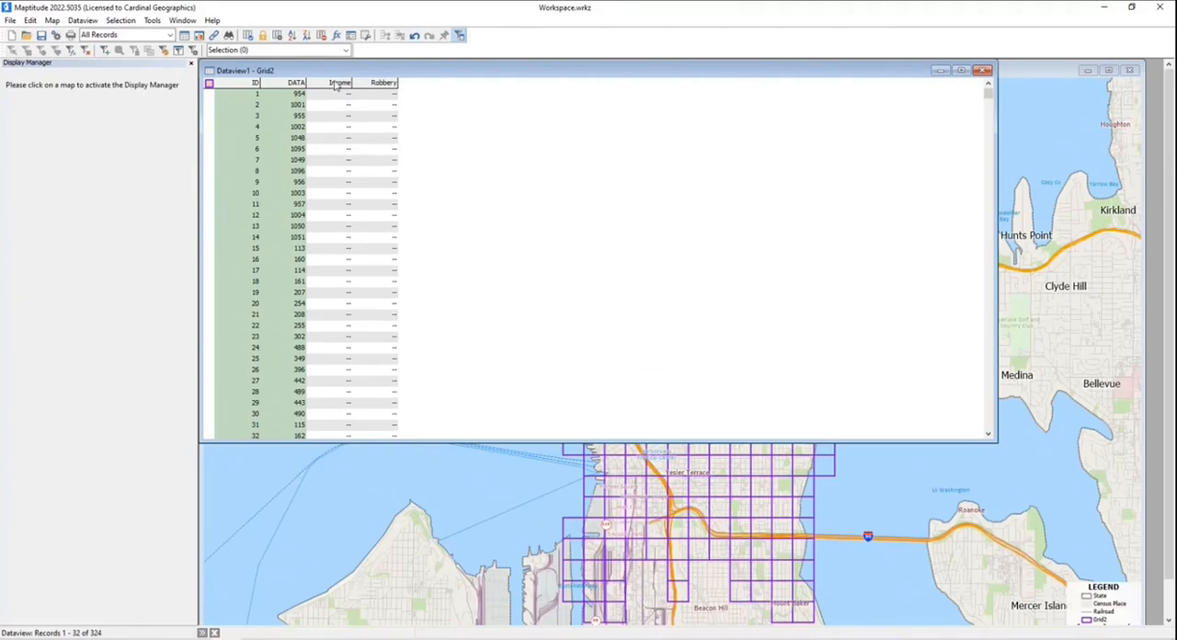
click(337, 84)
right_click(335, 83)
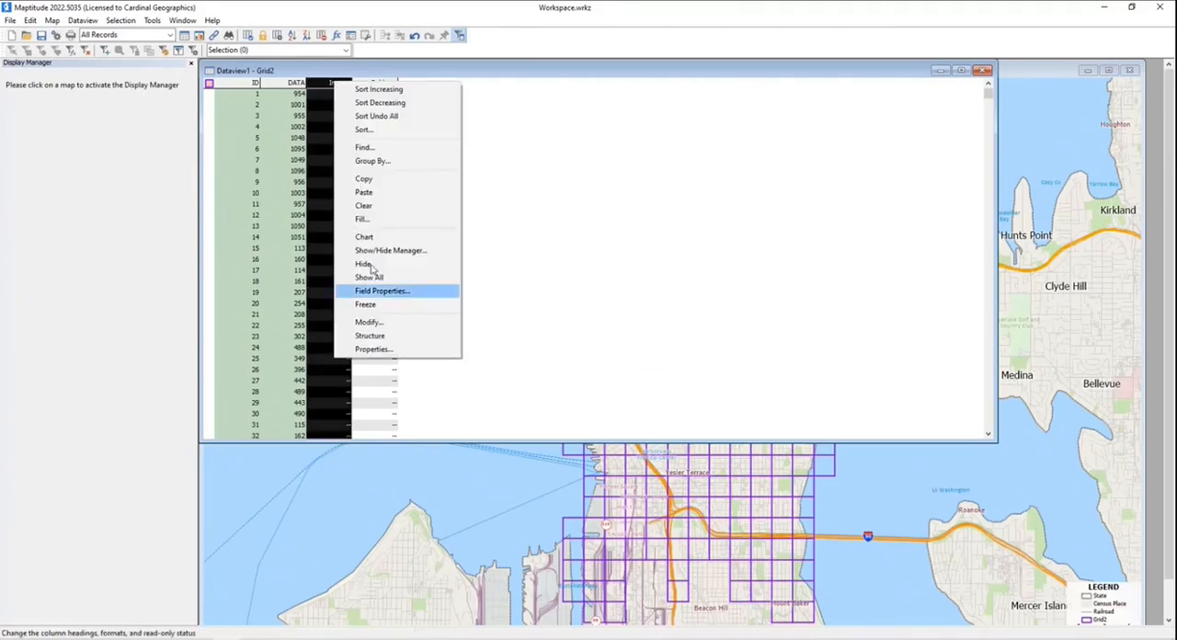
click(368, 219)
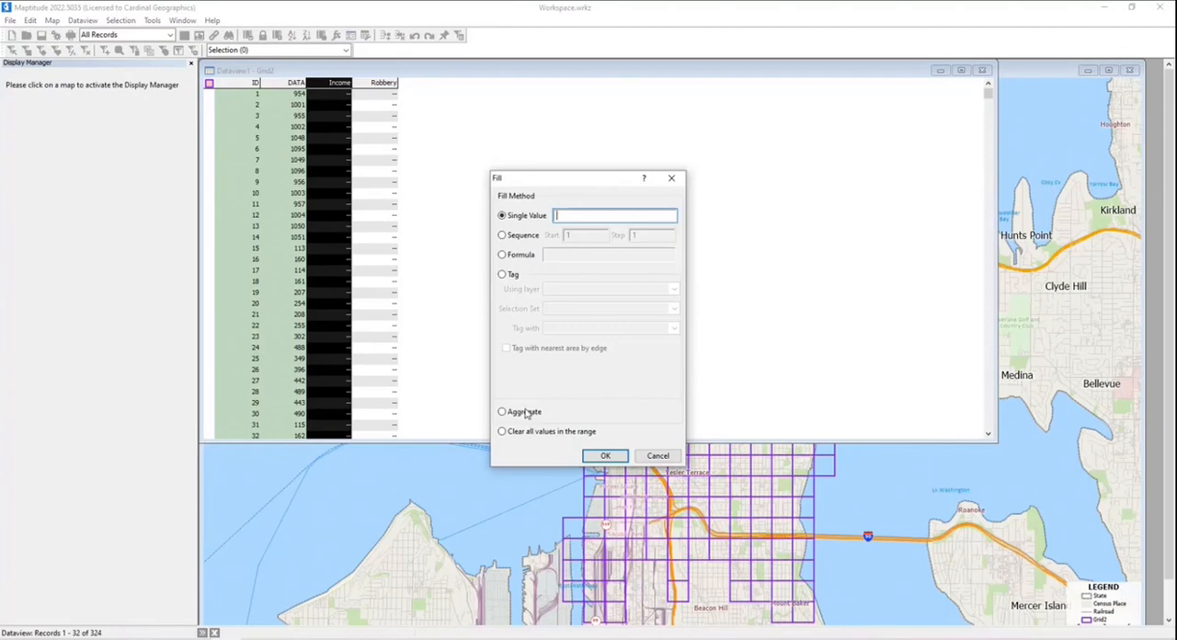
click(524, 412)
click(533, 243)
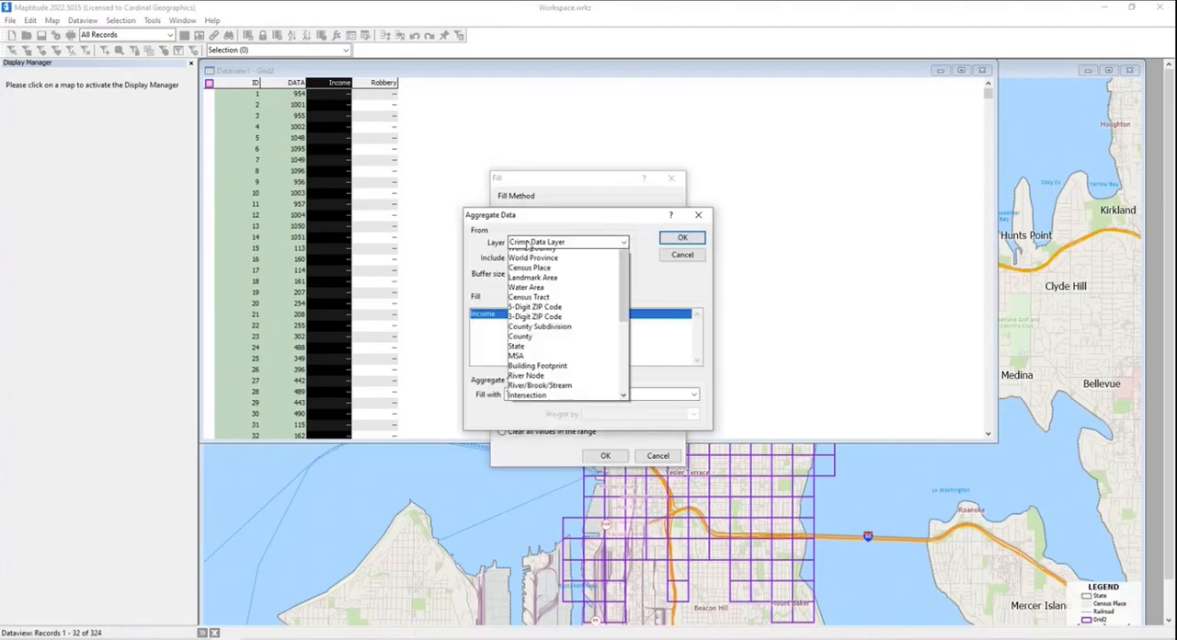
scroll(543, 331, down, 4)
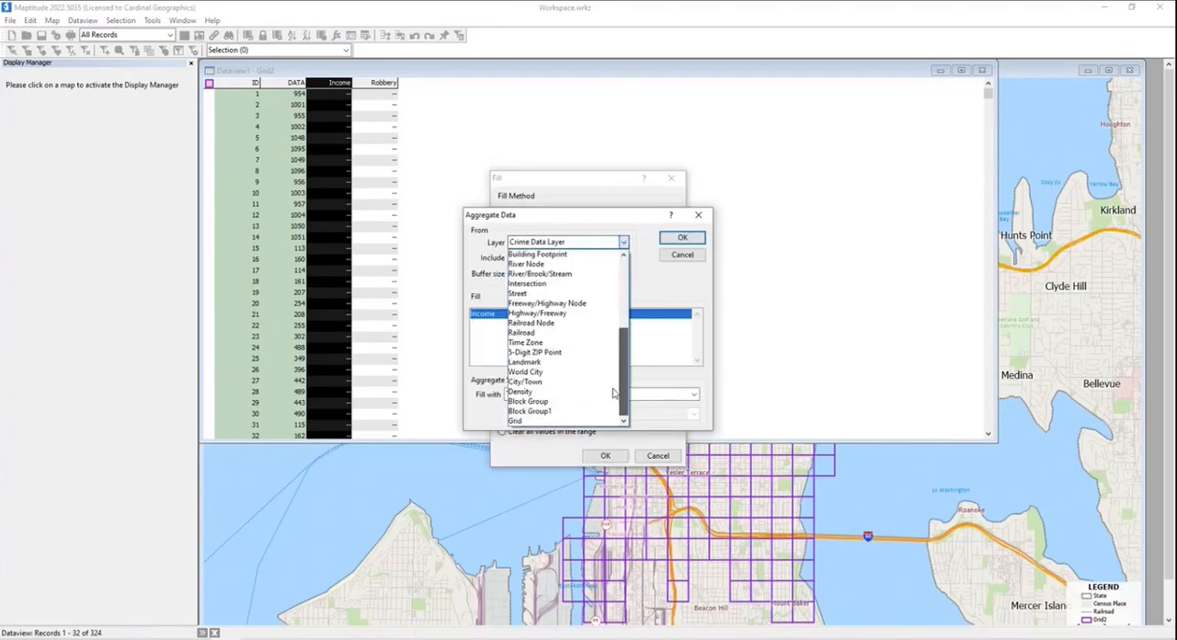
click(553, 411)
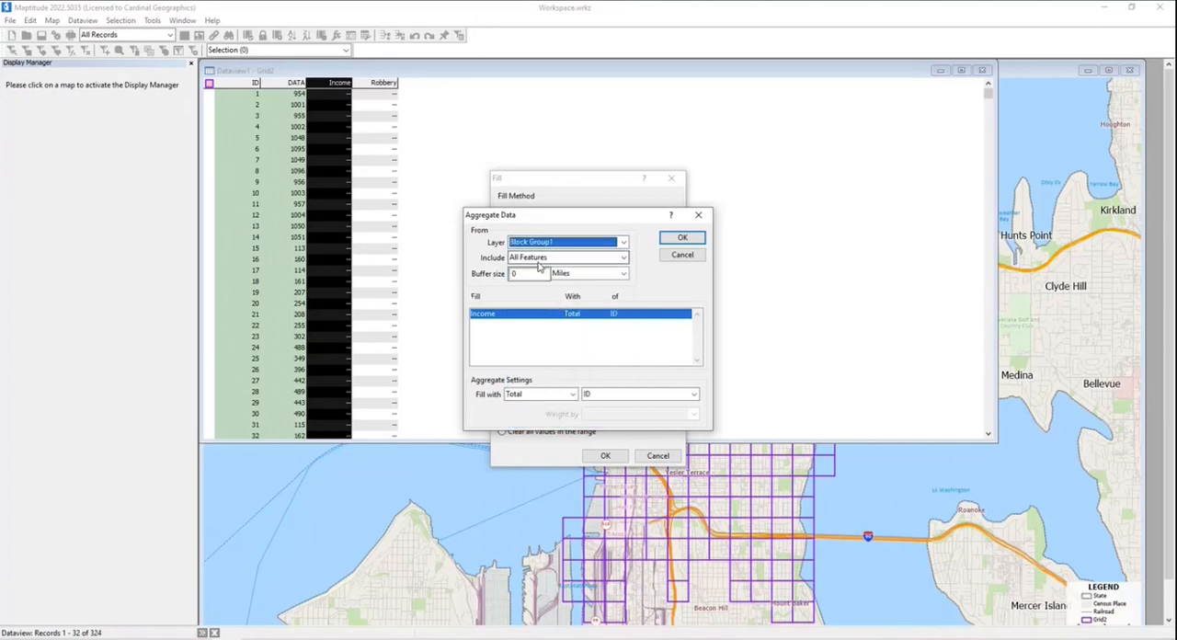
- Fill the Income column with the average of HH_Median income, using no weighting
click(553, 397)
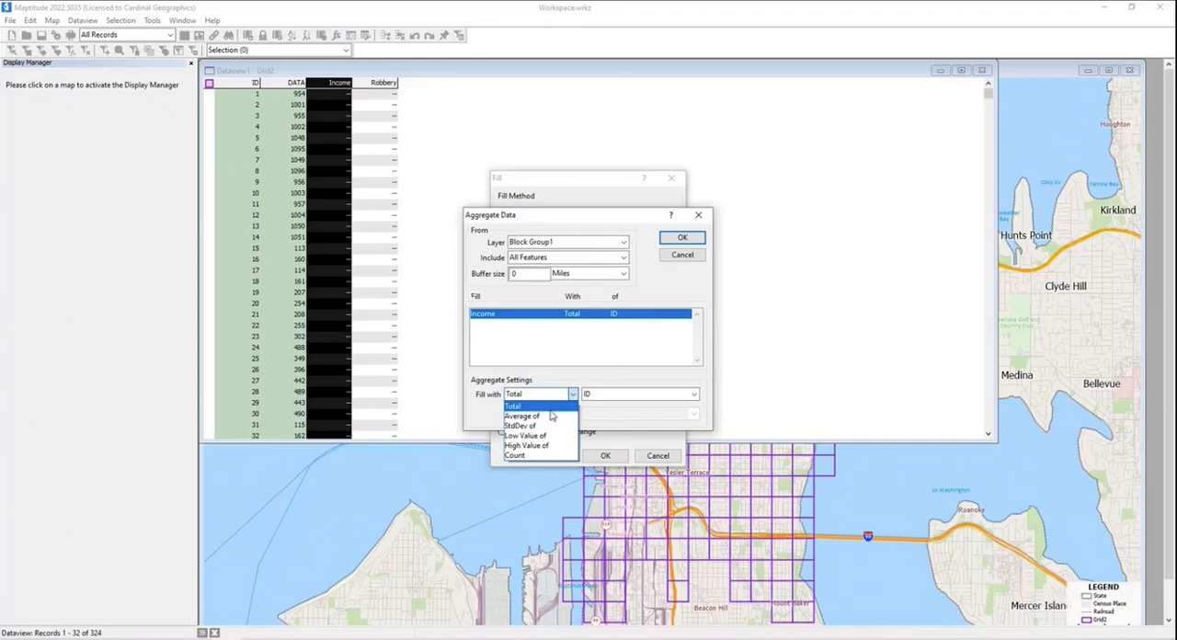
click(552, 418)
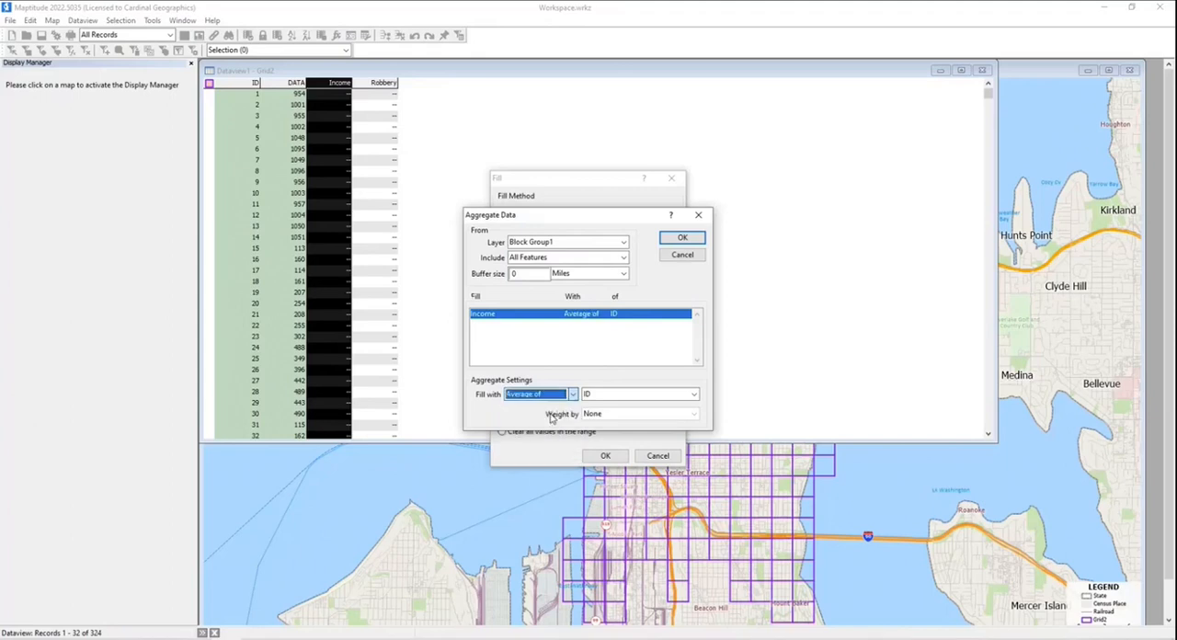
click(602, 397)
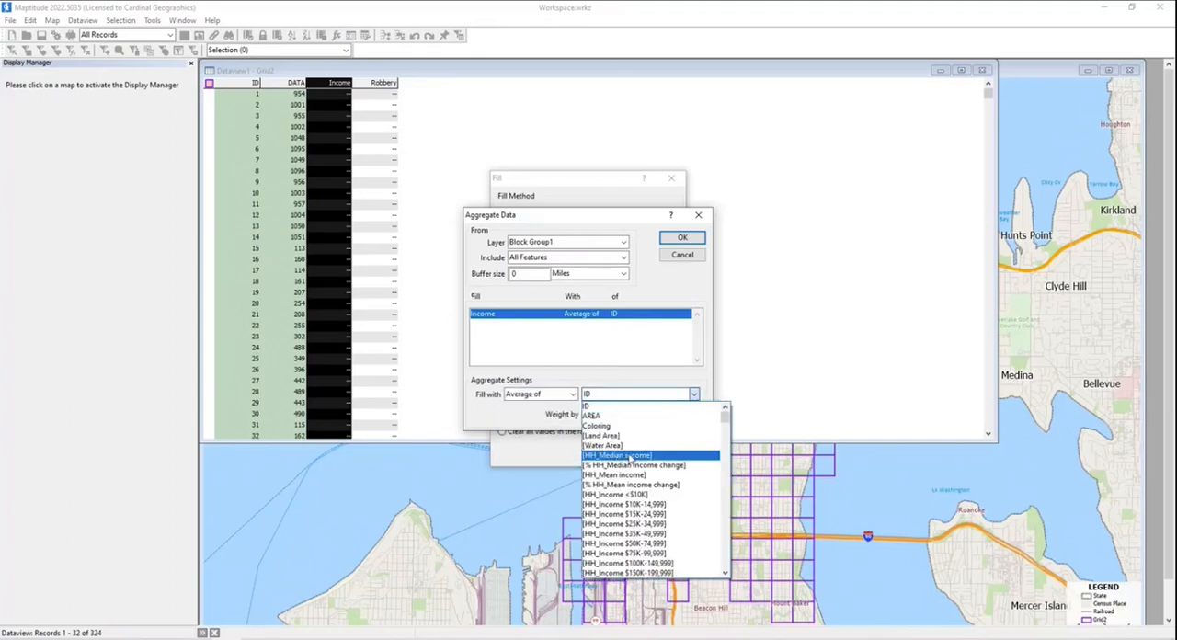
click(630, 456)
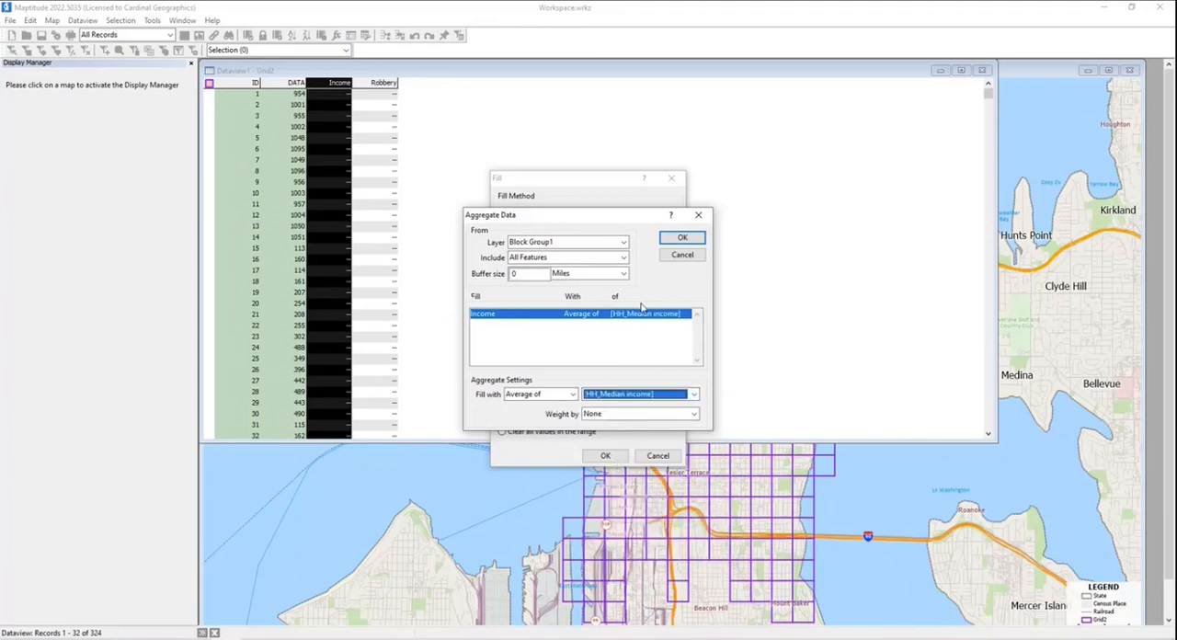
click(682, 239)
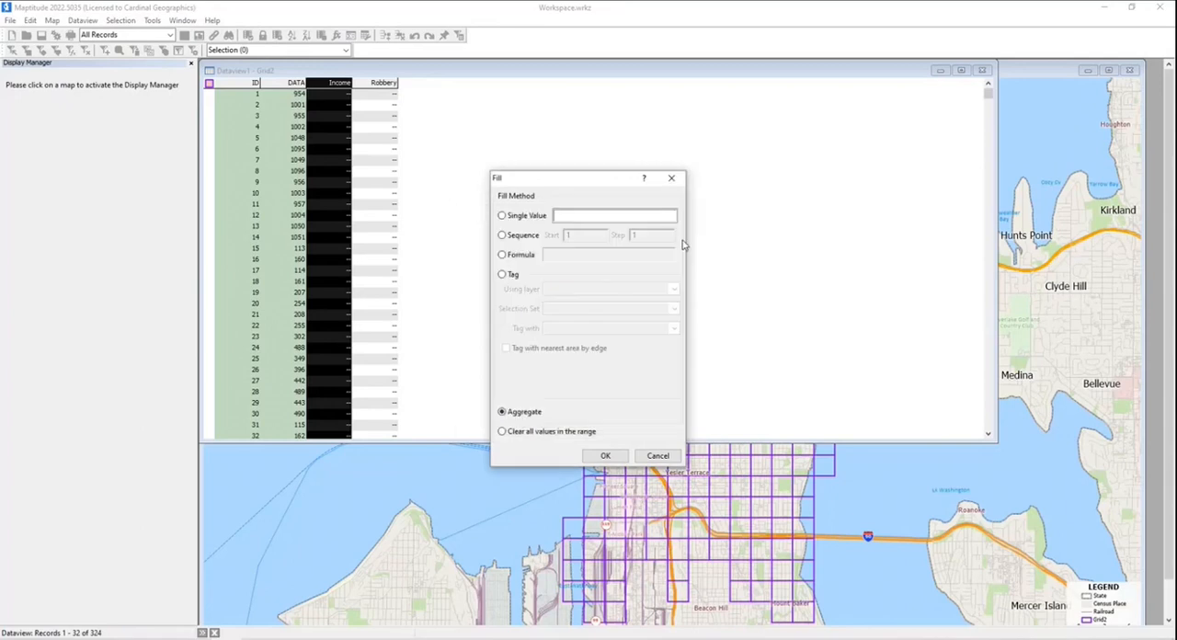
click(604, 457)
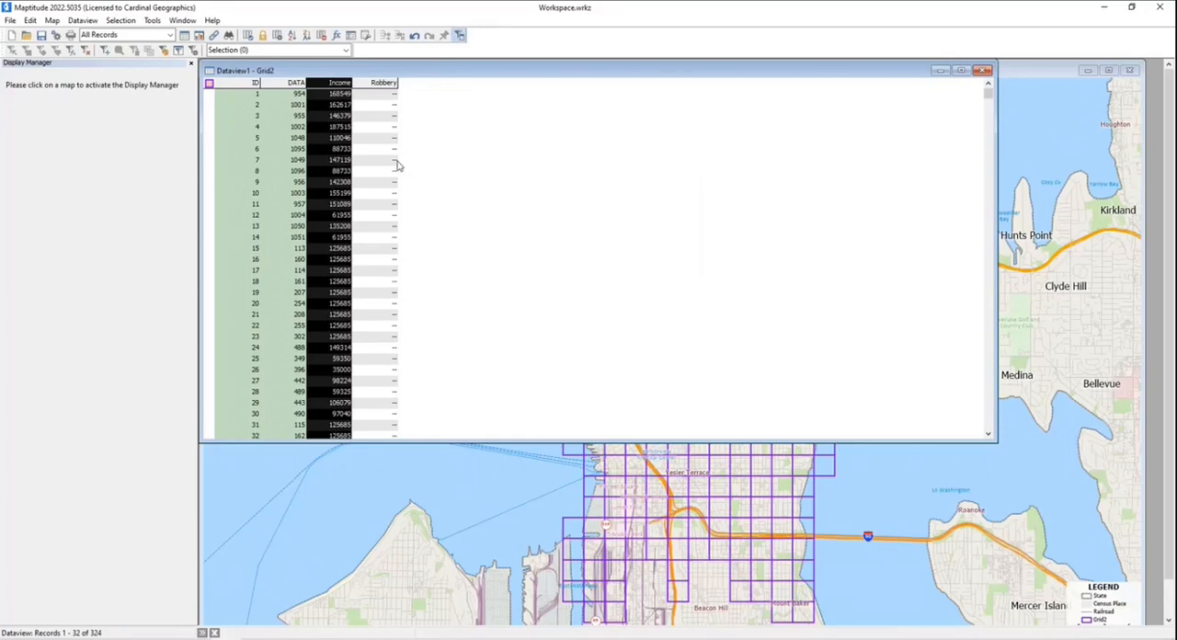
- Set up an aggregate fill of the Robbery column from the Crime Data Layer, including only the Selection:1 features
click(381, 84)
right_click(381, 84)
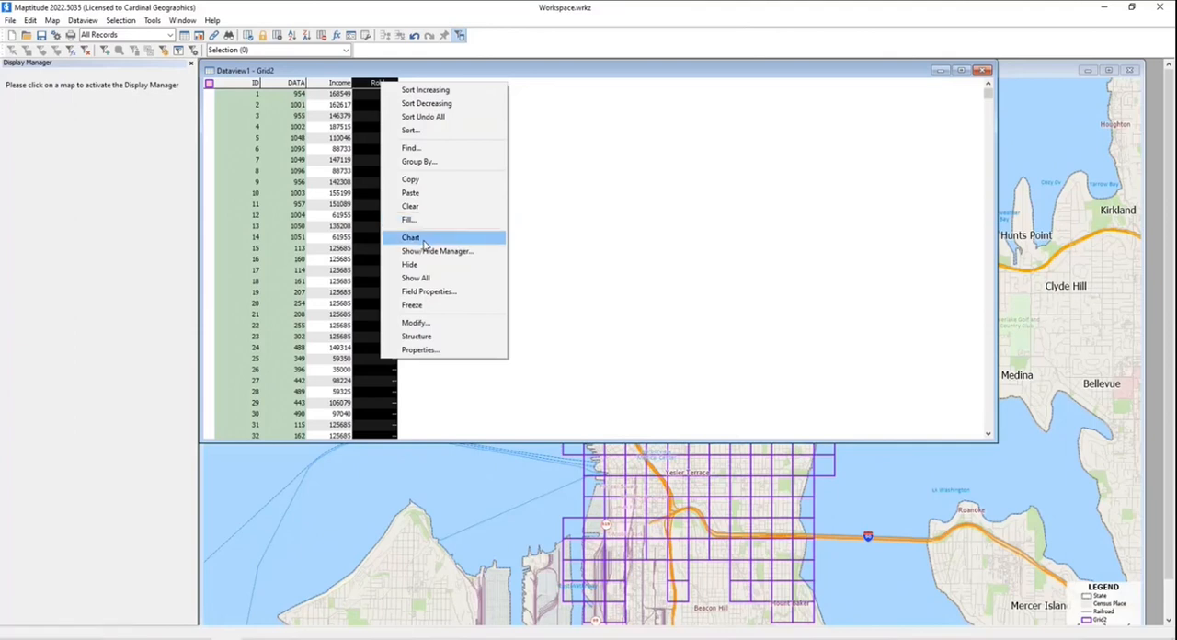
click(419, 220)
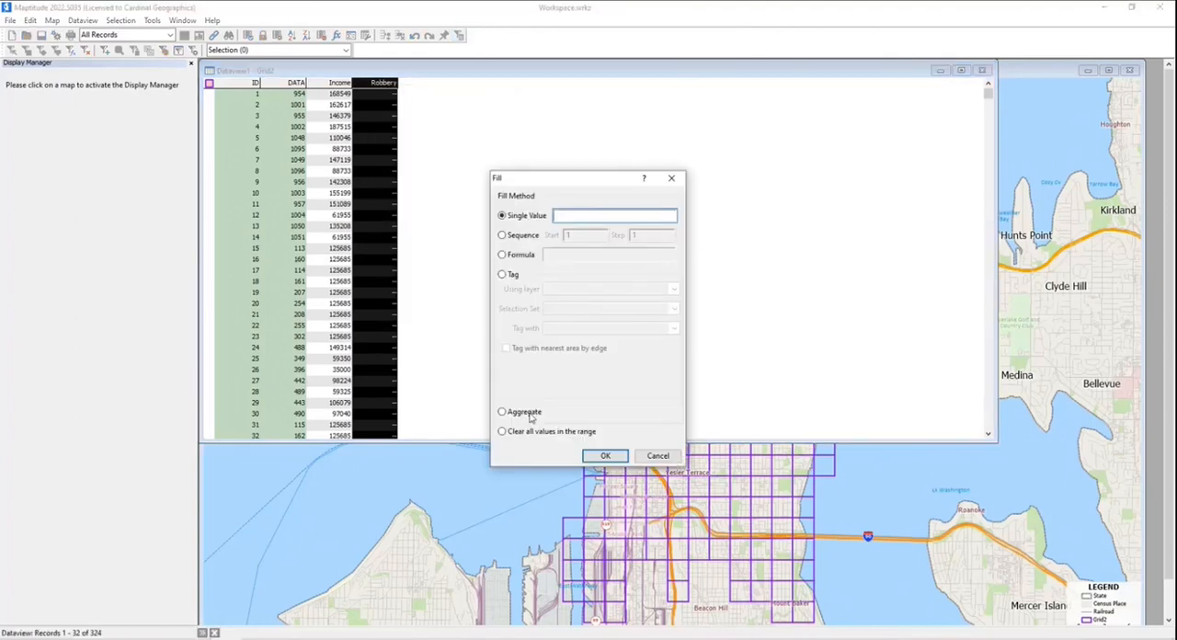
click(530, 415)
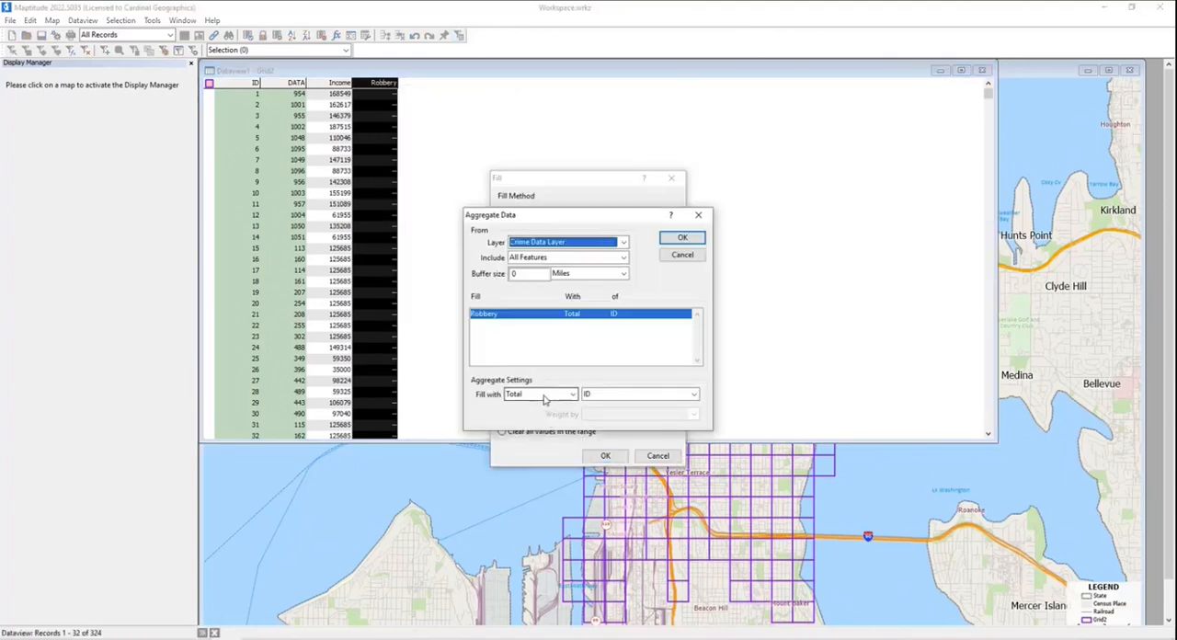
click(555, 248)
click(555, 248)
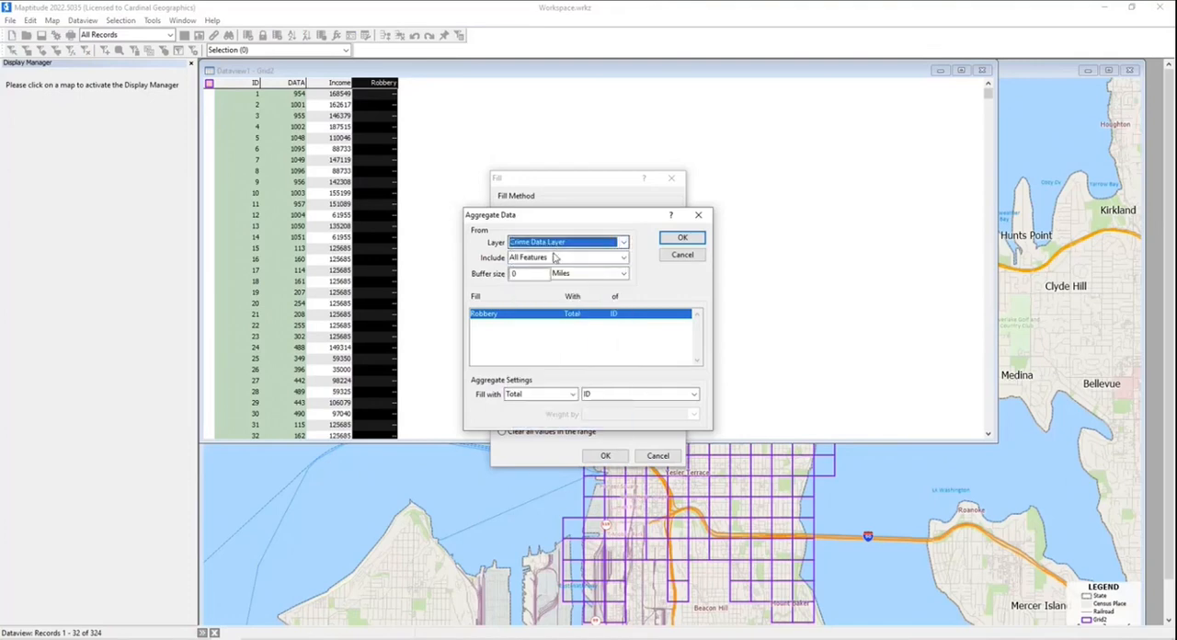
click(556, 259)
click(547, 279)
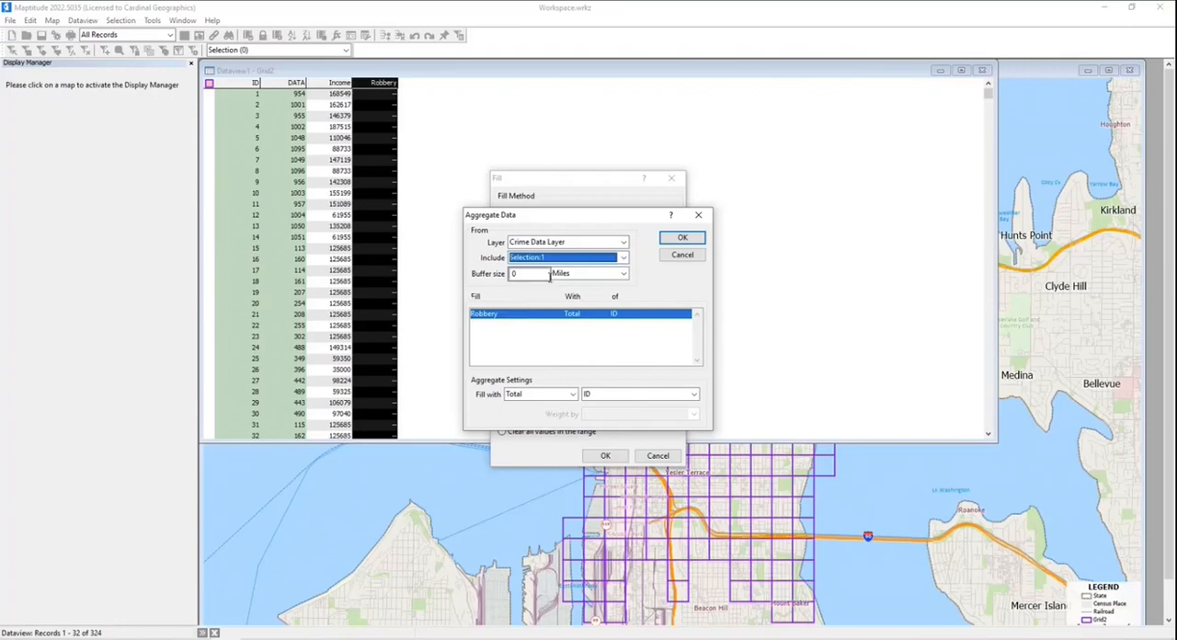
click(552, 397)
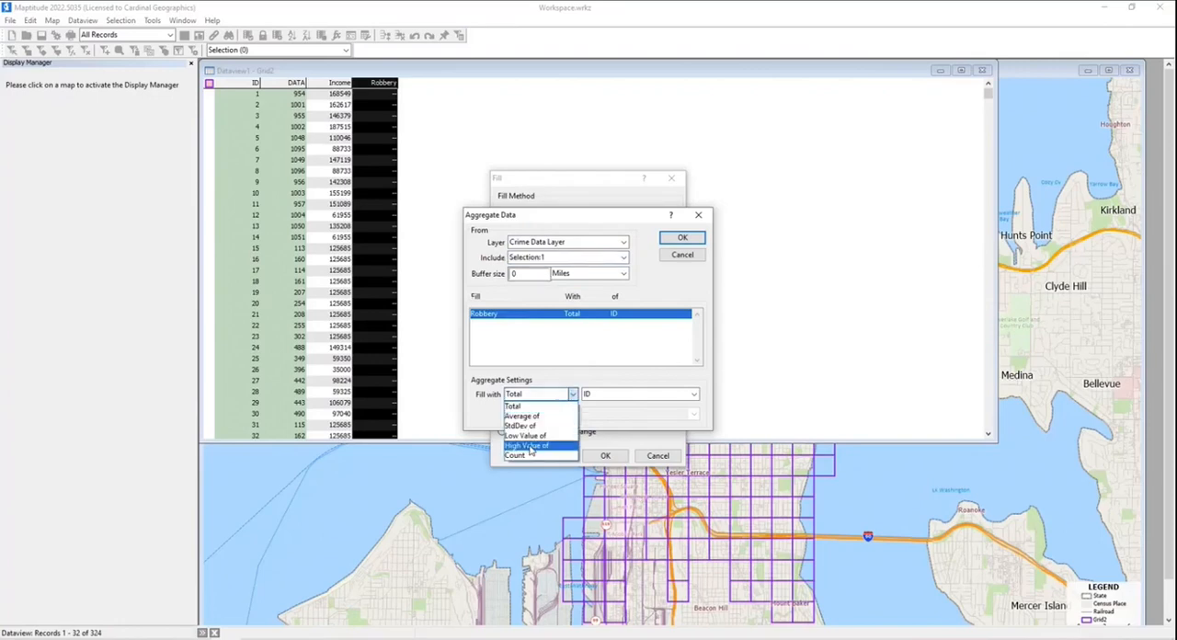
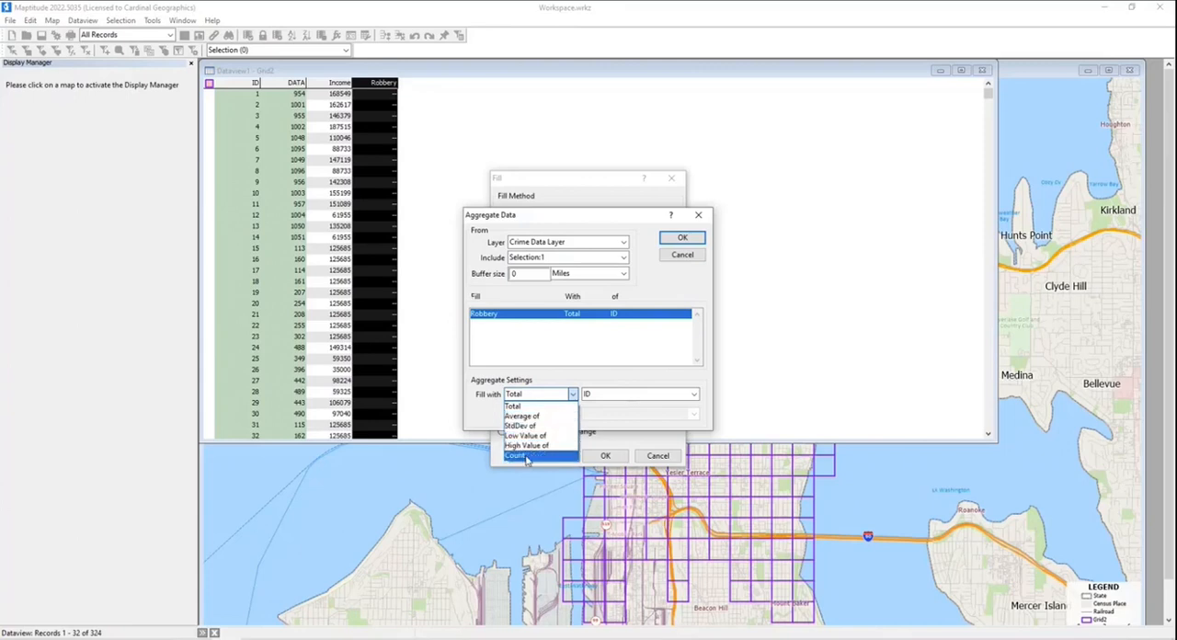
- Fill the Robbery column with the count of the selected Crime Data Layer features
click(517, 455)
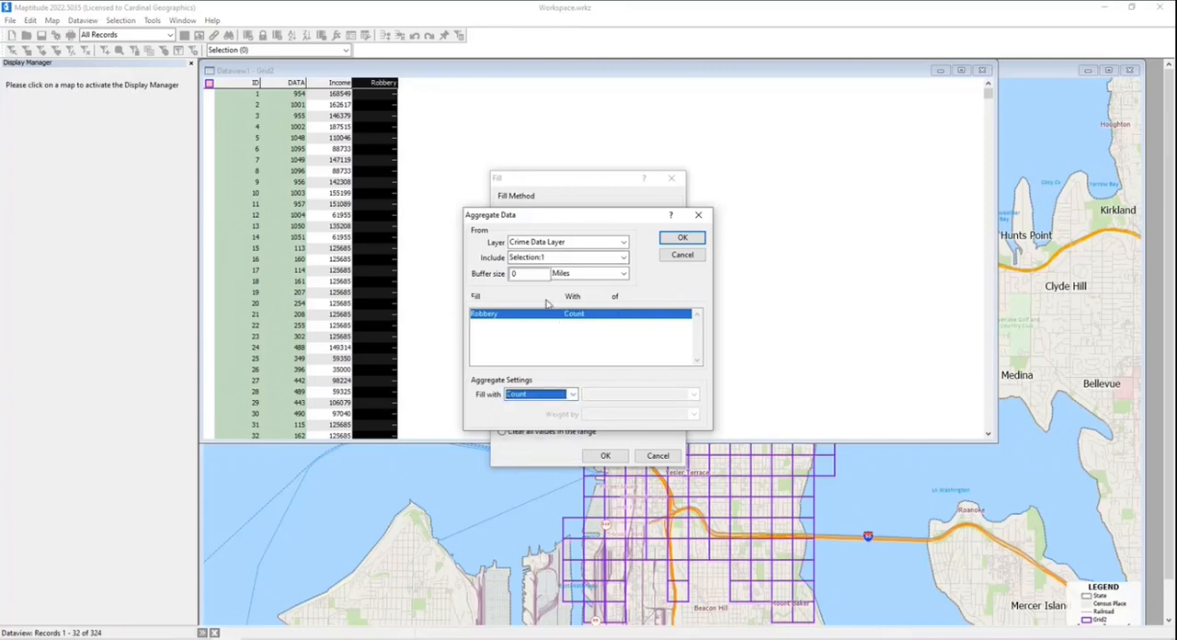
click(683, 239)
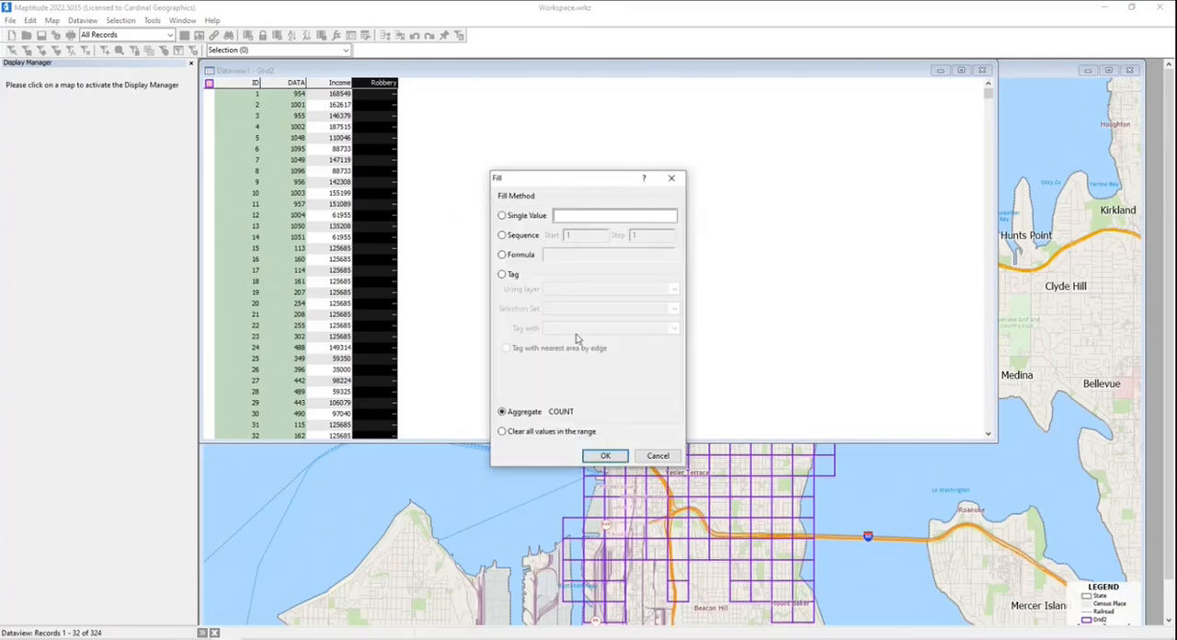
click(602, 456)
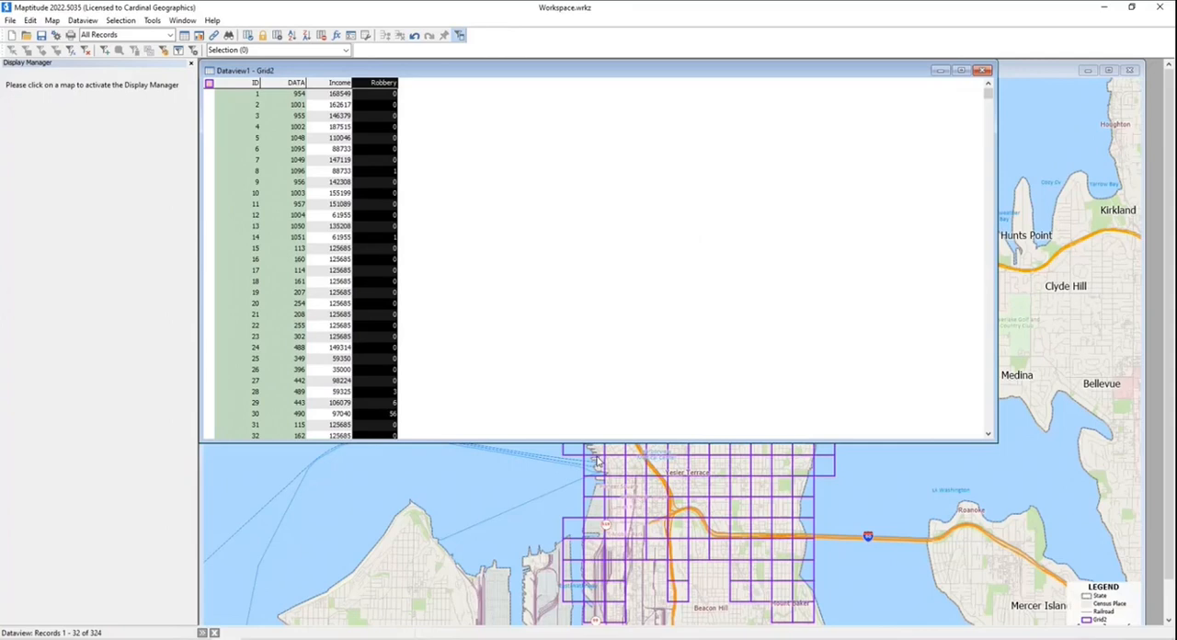
- Modify the Grid2 table so the Income field uses the $12,345 format, and accept the structure change
click(82, 21)
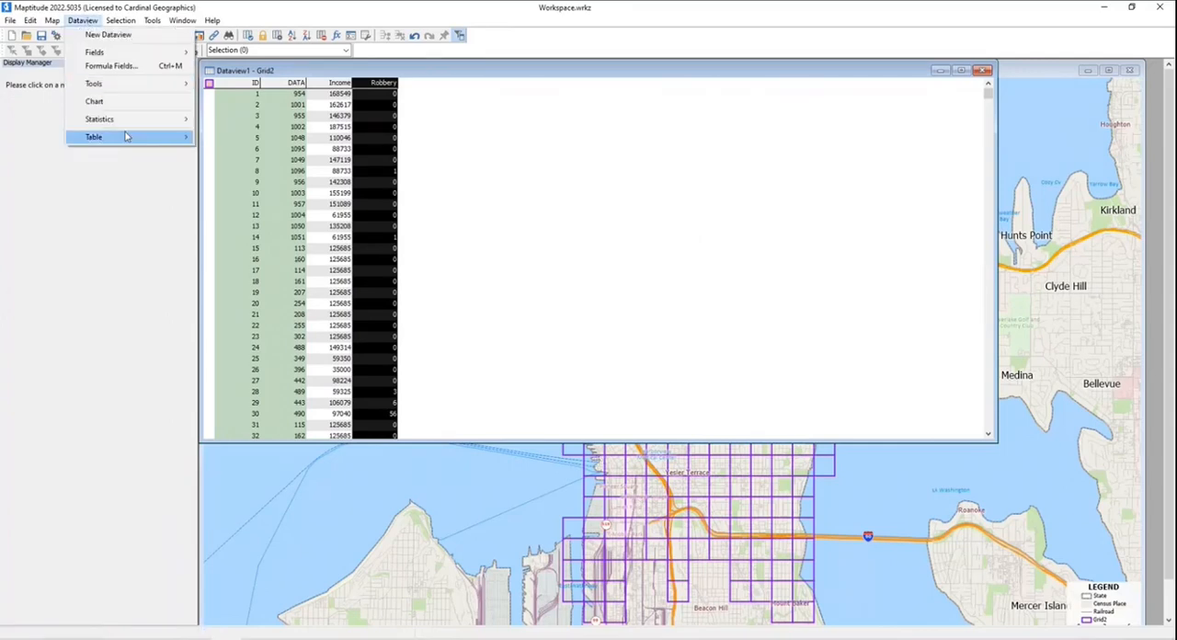
click(234, 149)
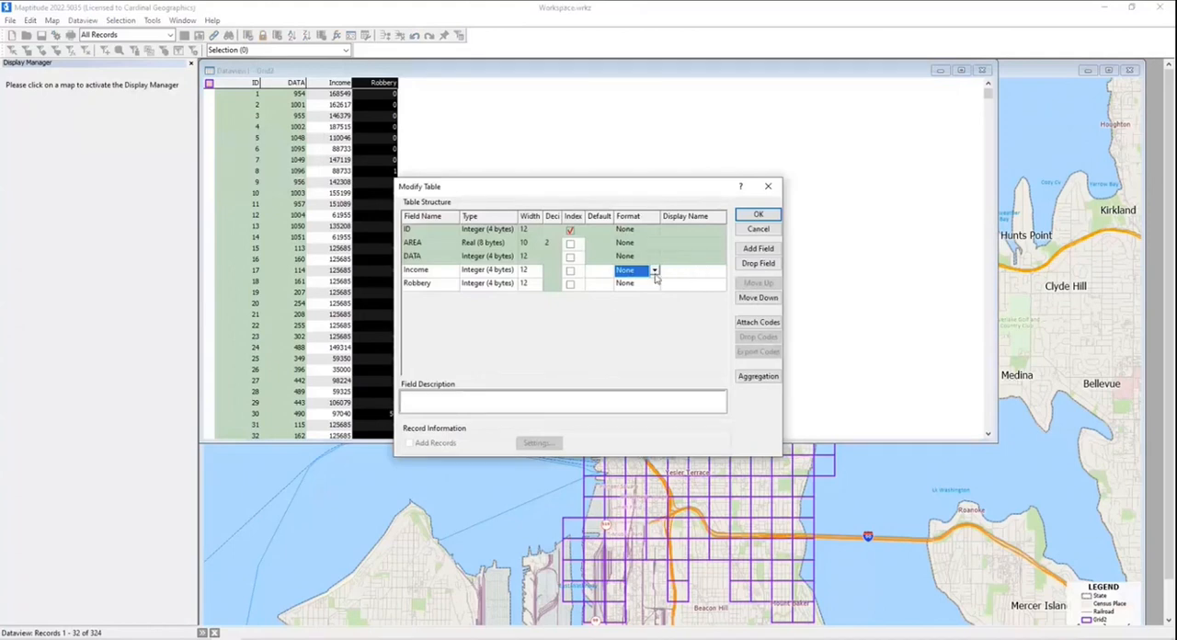
click(653, 271)
click(634, 364)
click(754, 216)
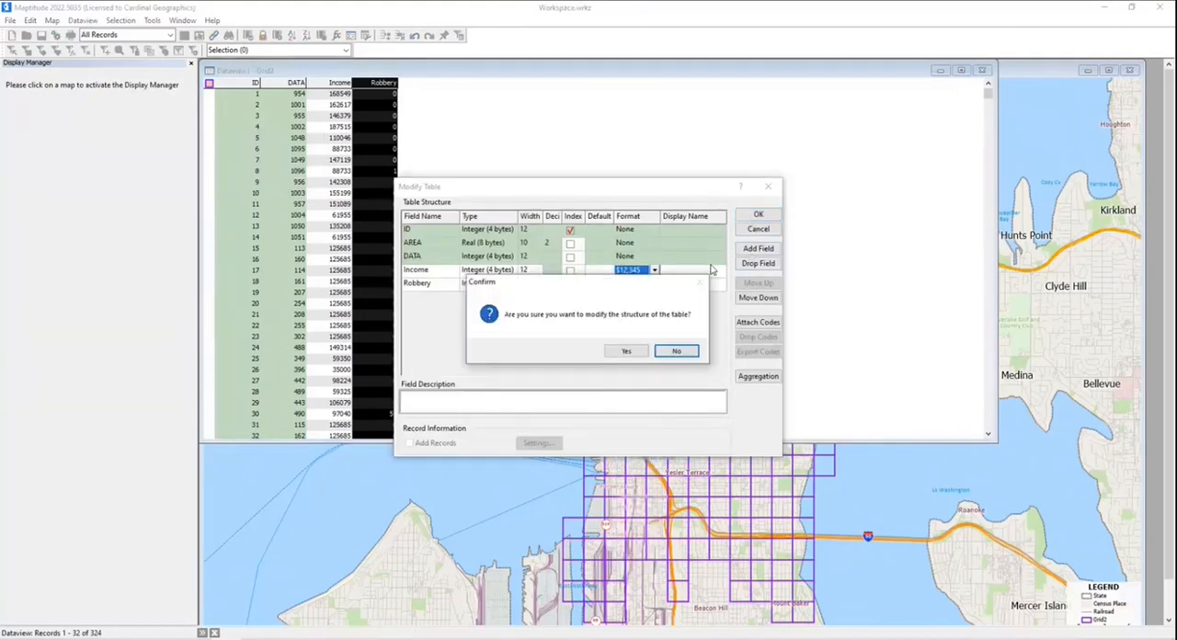
click(641, 352)
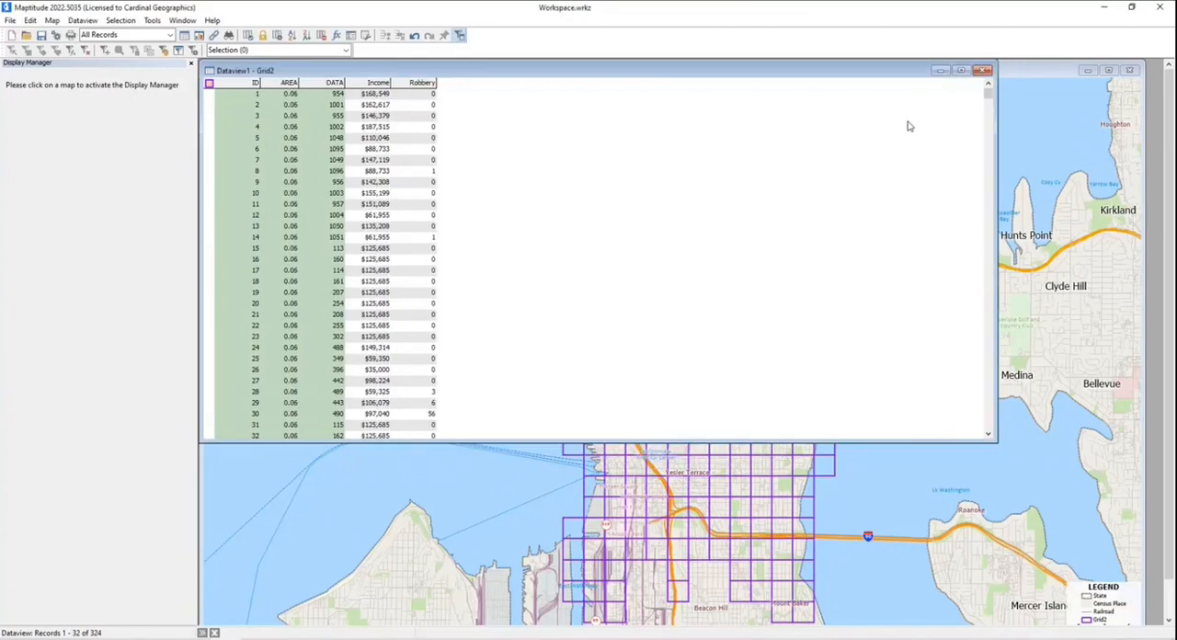
- Minimize the Grid2 dataview and maximize the United States map window
click(940, 71)
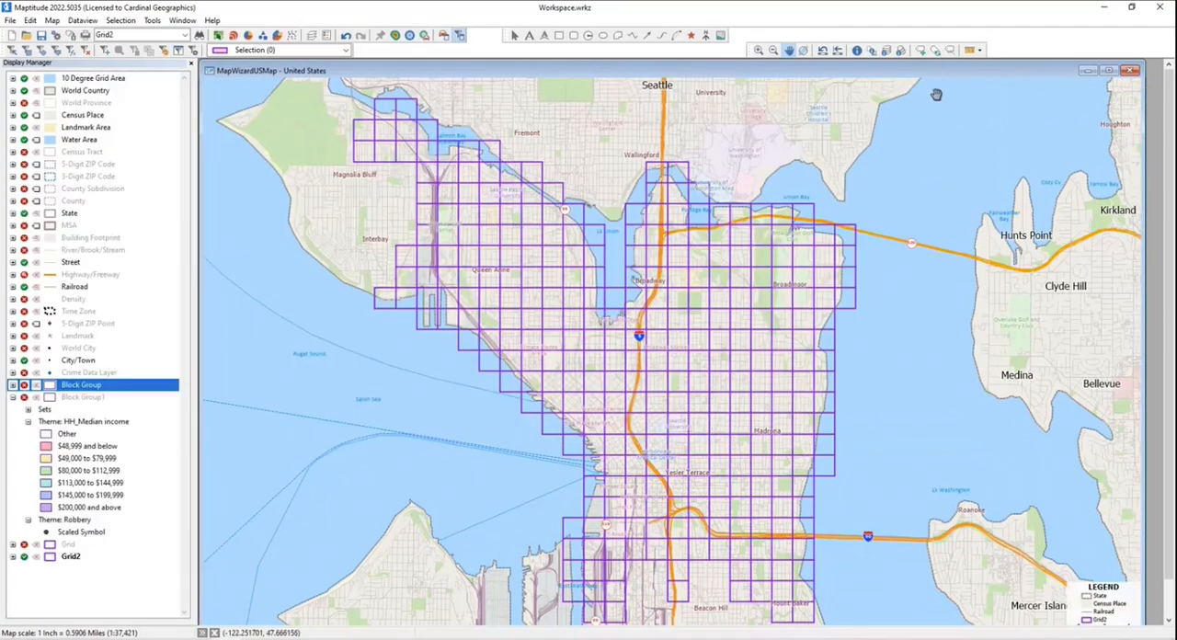
drag(916, 74, 822, 123)
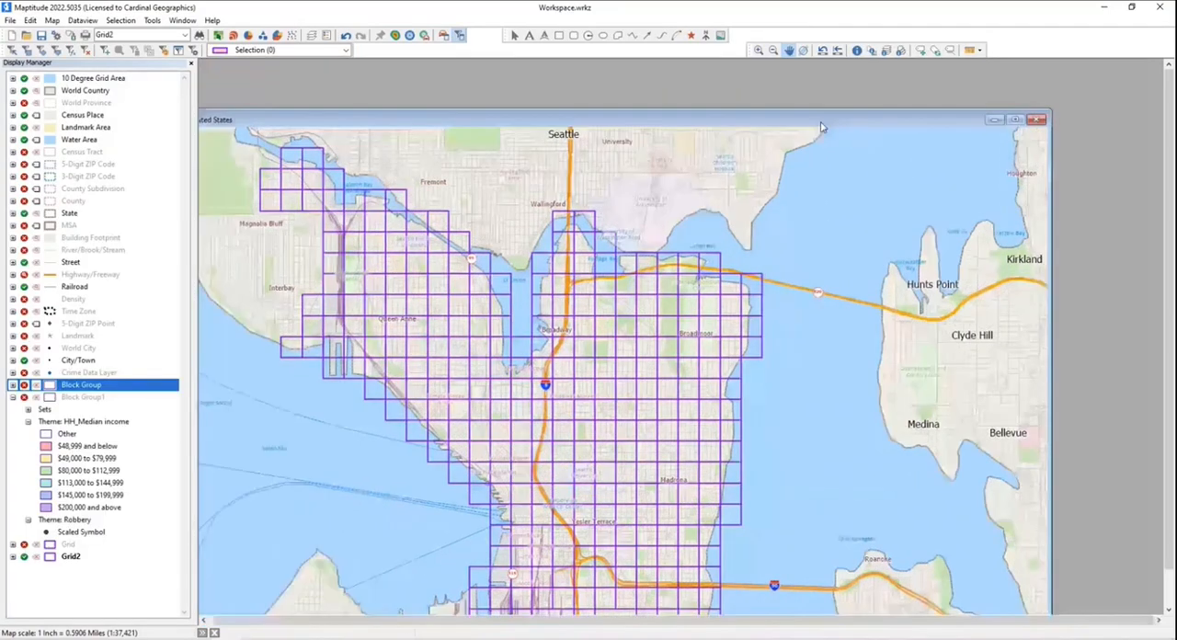
double_click(822, 127)
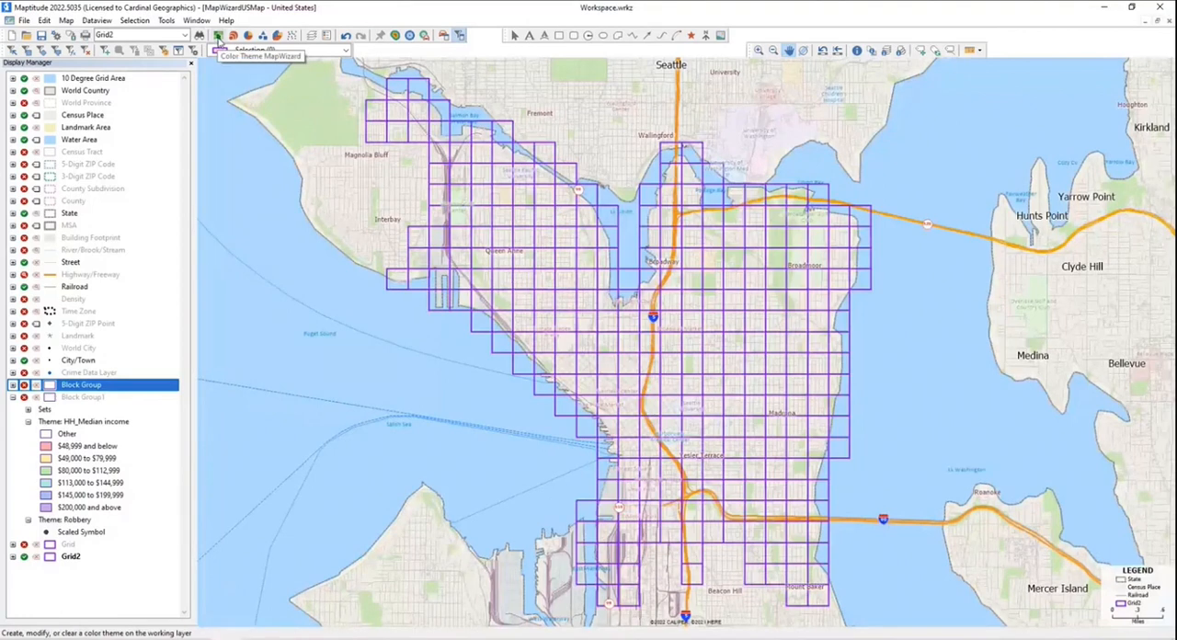
- Set up a color theme on Grid2 for the Income field, using Optimal Breaks with 6 classes
click(218, 36)
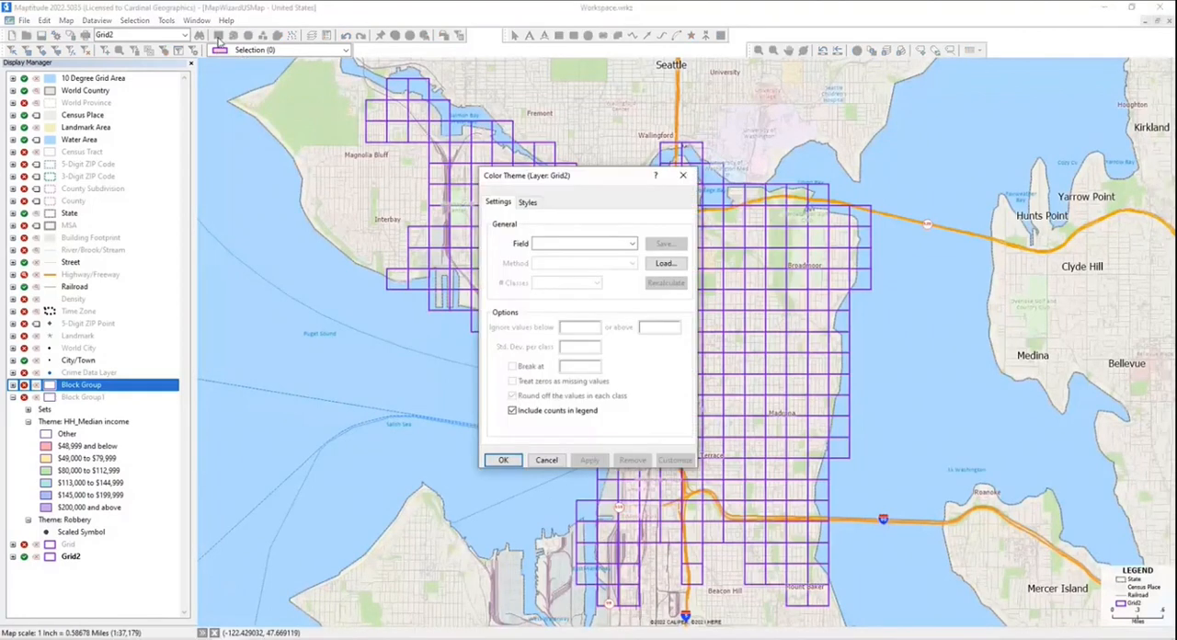
click(581, 243)
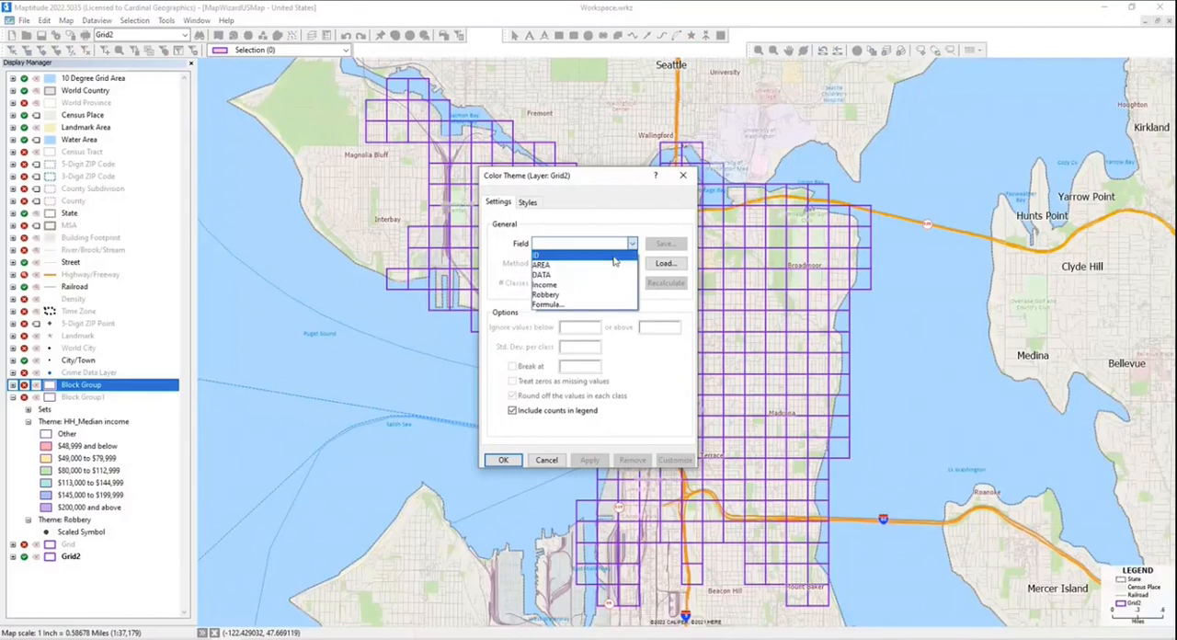
click(568, 287)
click(570, 264)
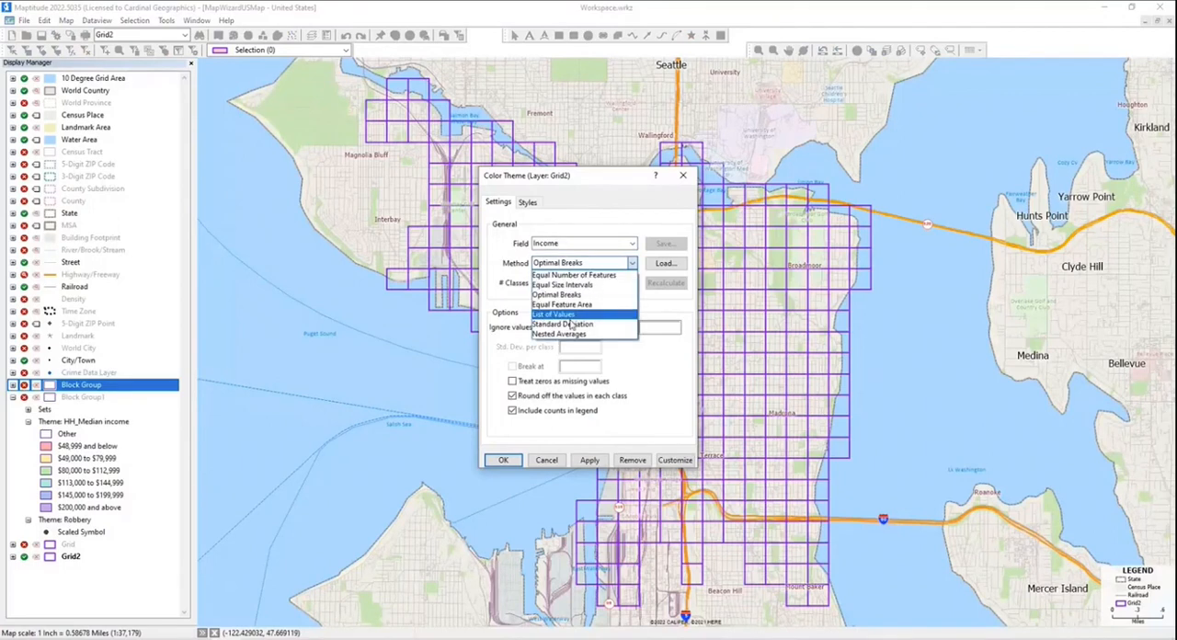
click(563, 294)
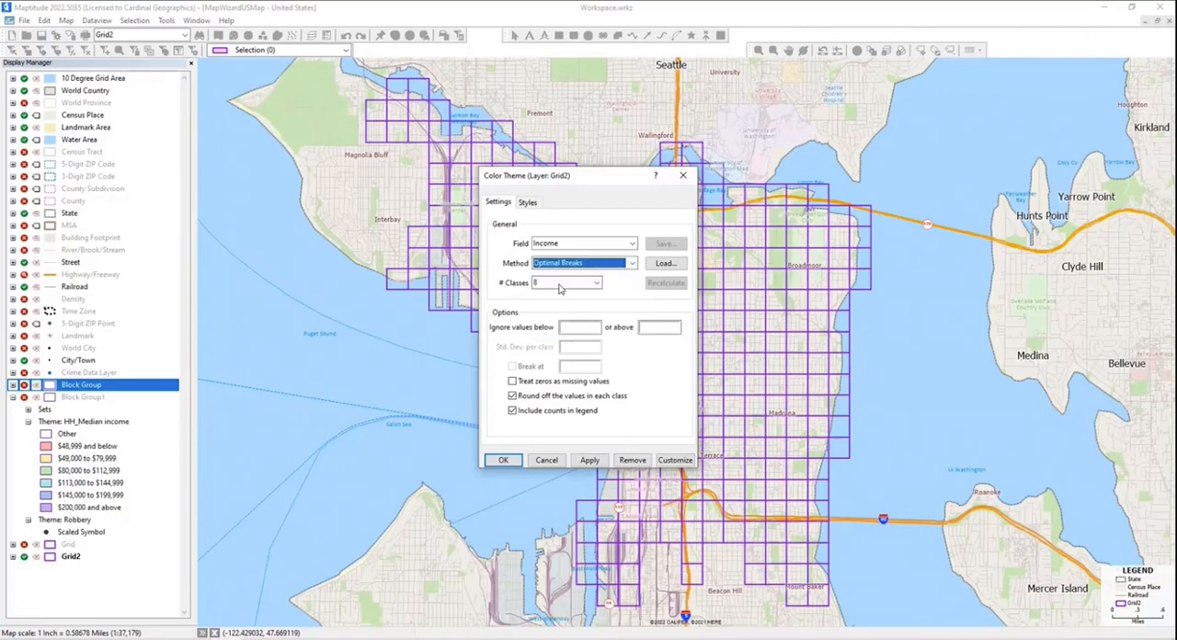
click(566, 283)
scroll(559, 308, up, 3)
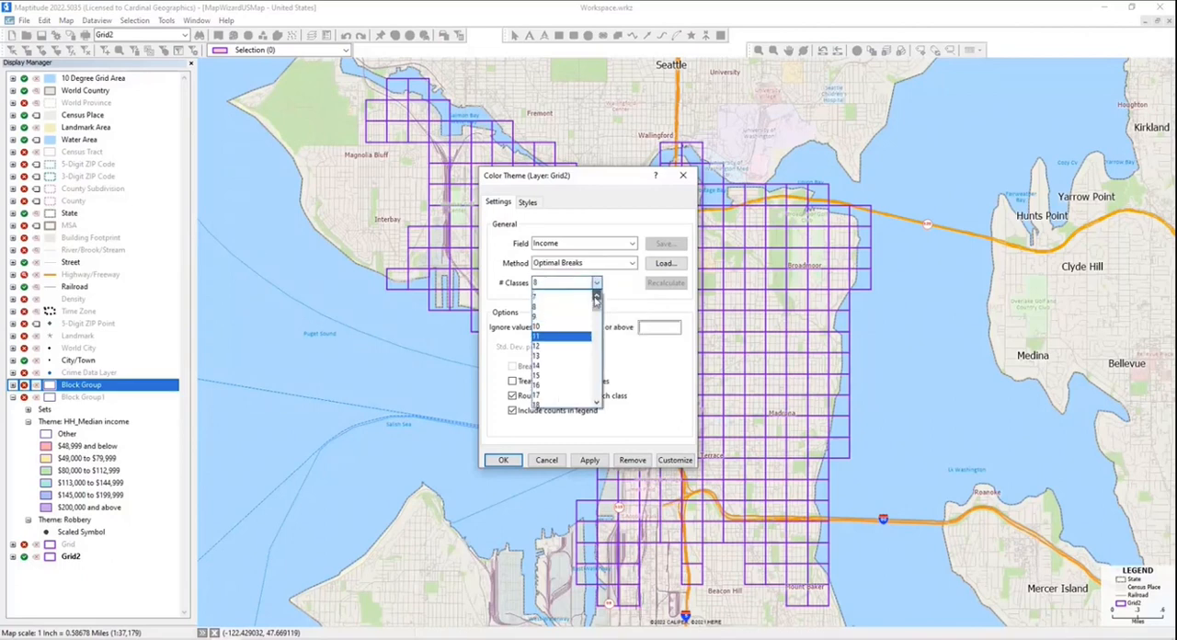
click(555, 306)
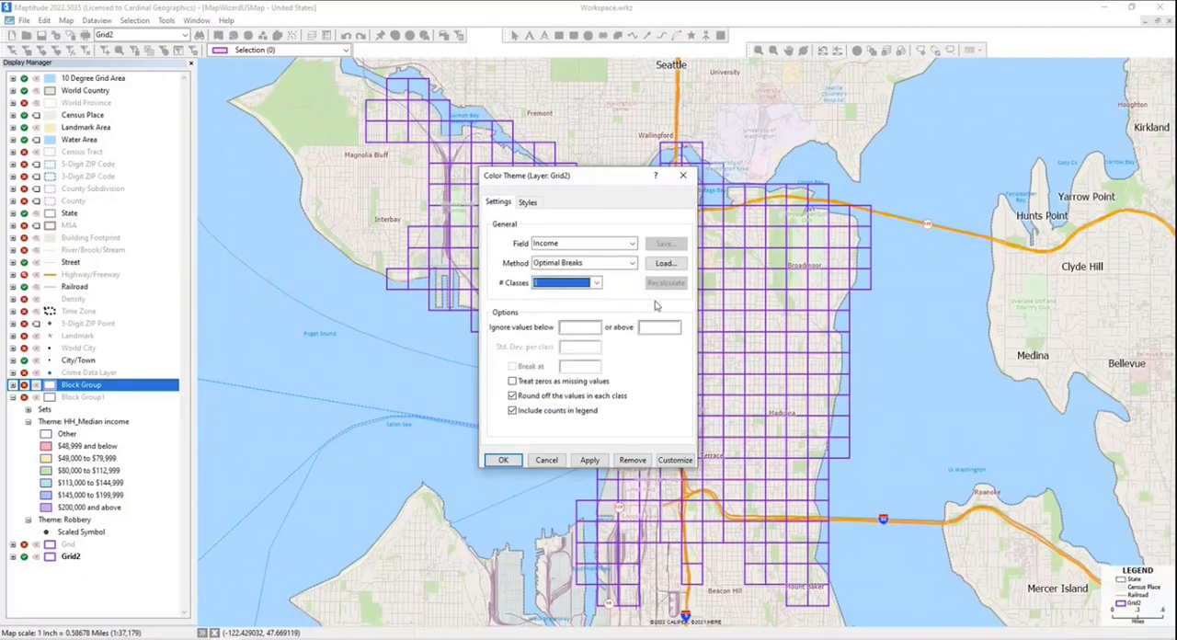
- Exclude counts from the Income theme's legend and swap the start and end colors of its color set
click(534, 206)
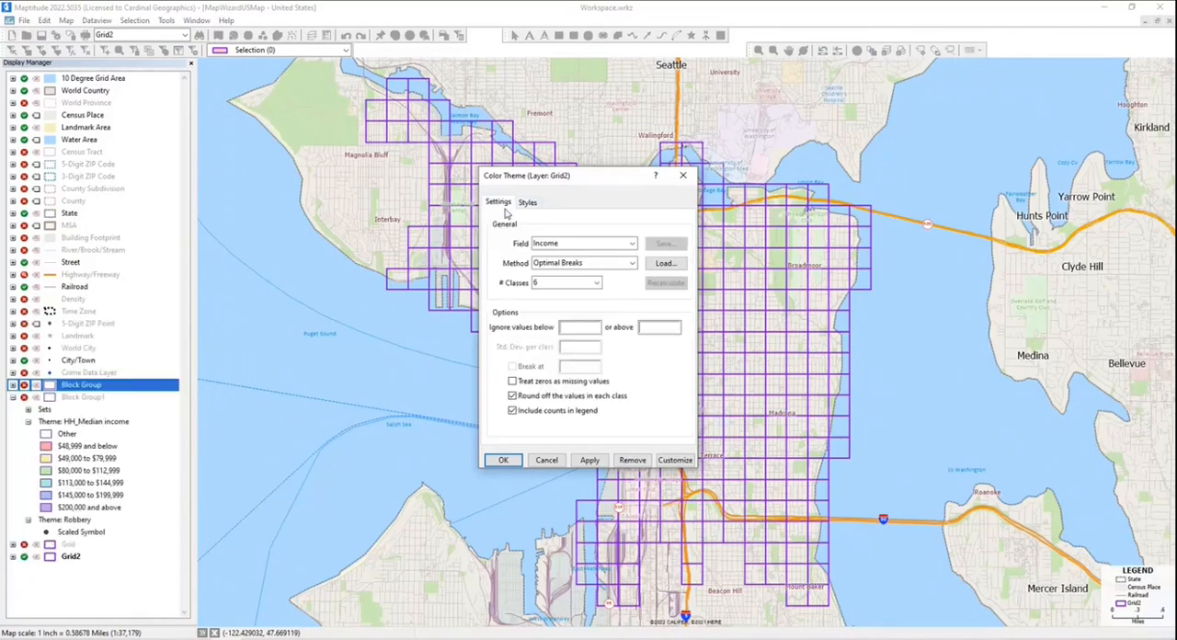
click(503, 204)
click(546, 415)
click(532, 207)
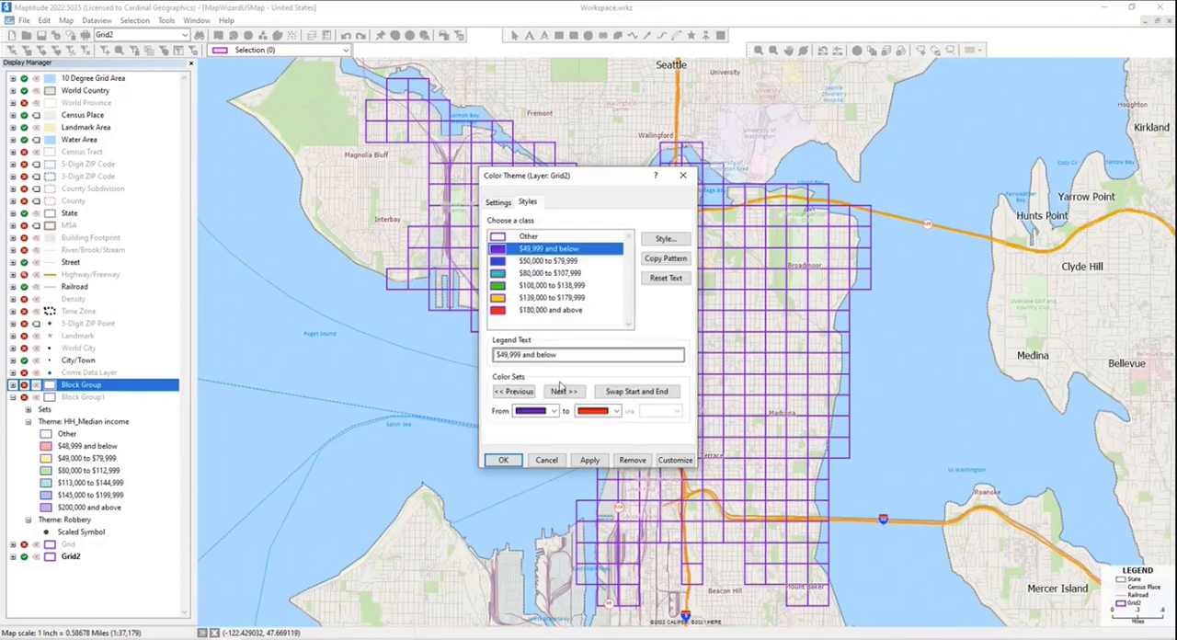
click(629, 393)
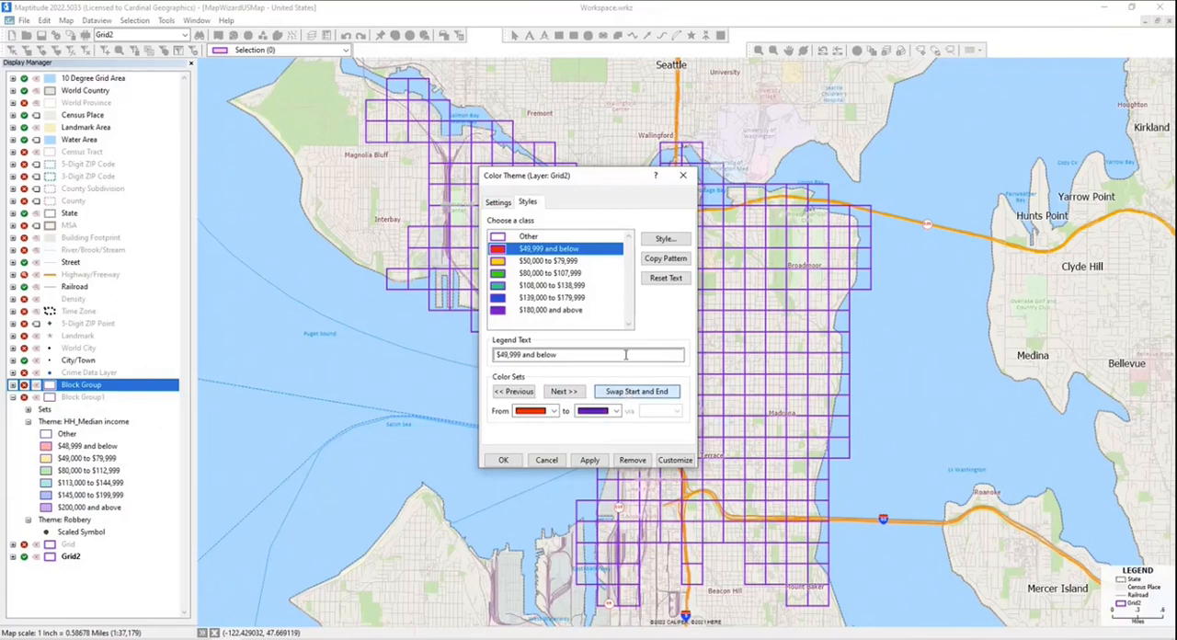
- Lower the fill opacity of the lowest income class, copy its pattern to the other classes, and apply the color theme
click(664, 239)
double_click(559, 378)
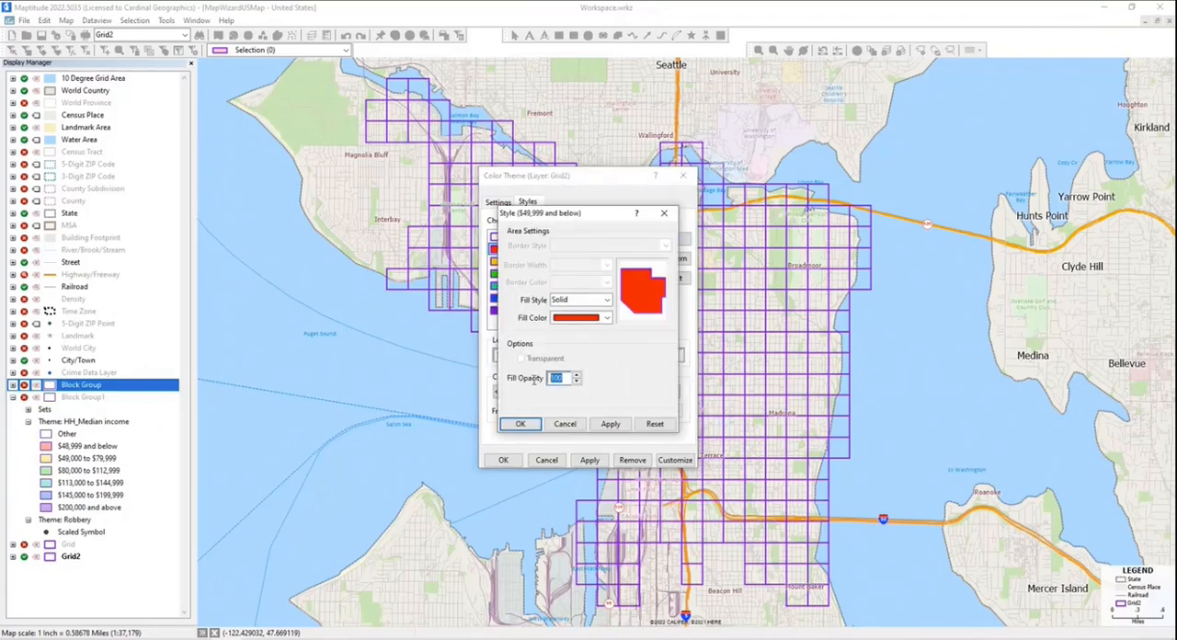
text(35)
click(520, 424)
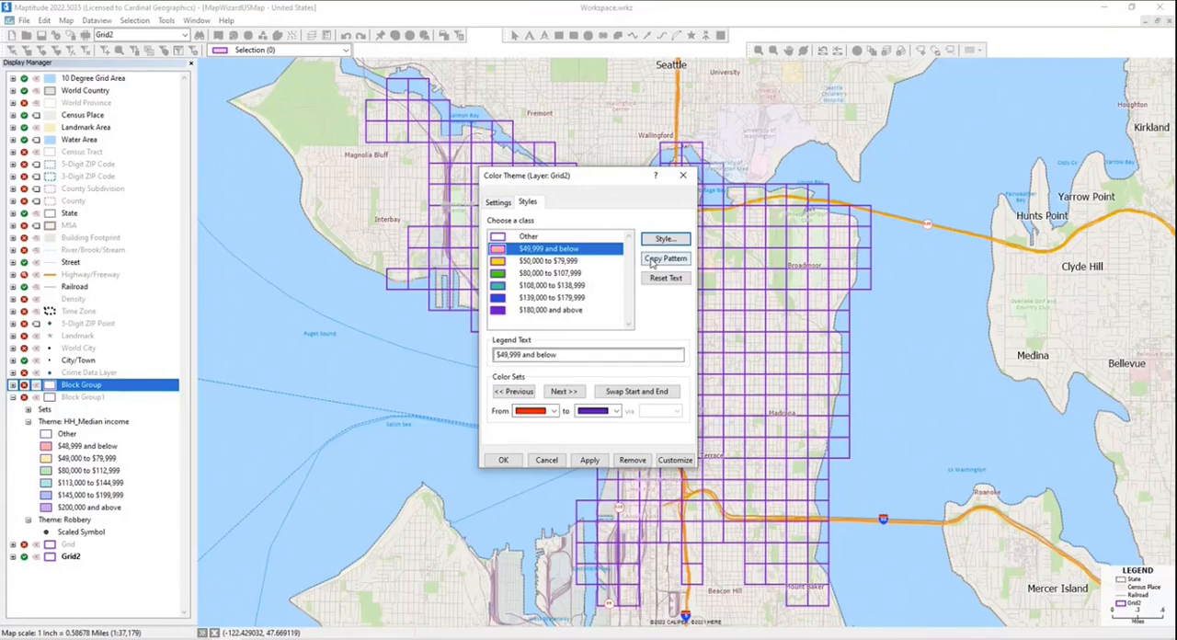
click(658, 261)
click(515, 457)
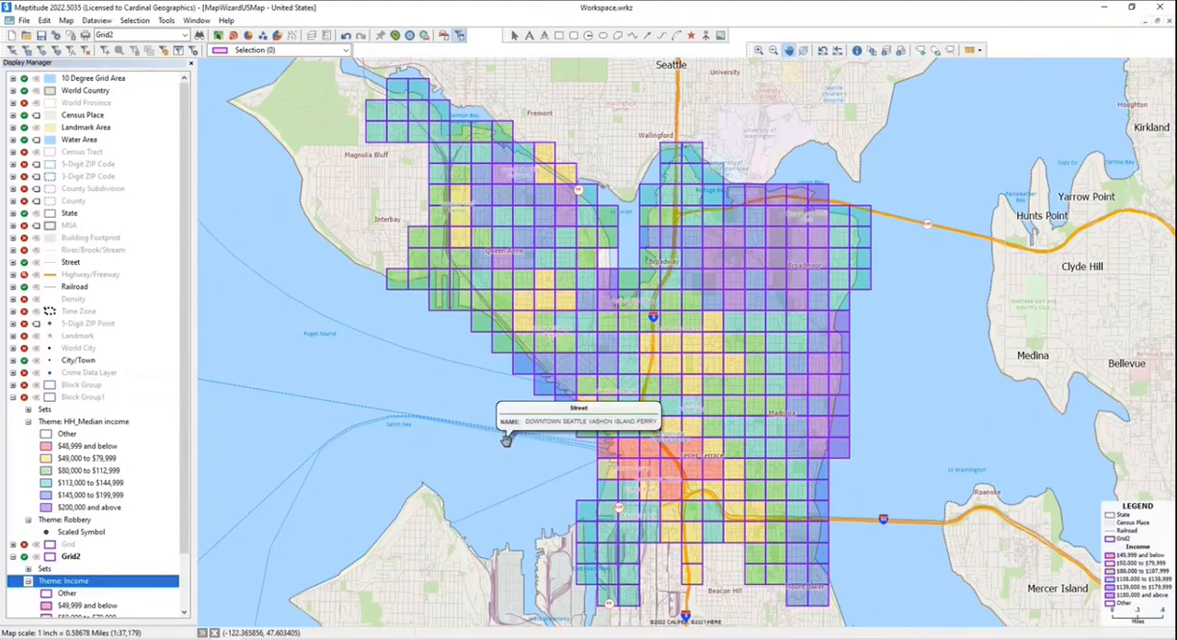
- Create a size theme on Grid2 for the Robbery field, using black circle symbols
click(233, 35)
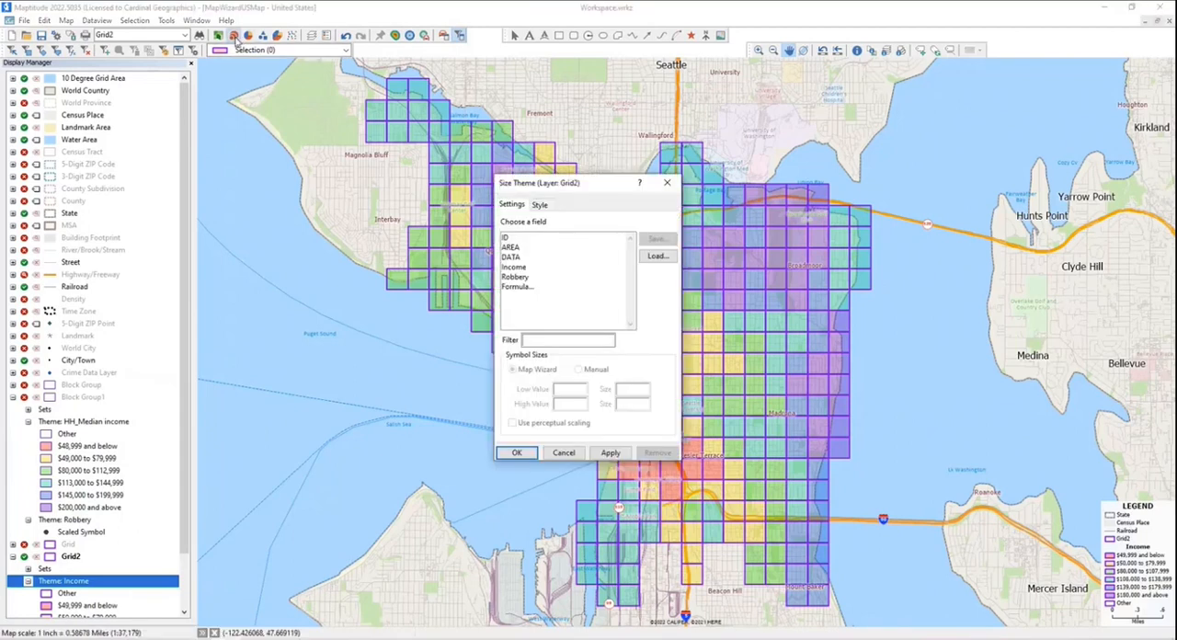
click(513, 277)
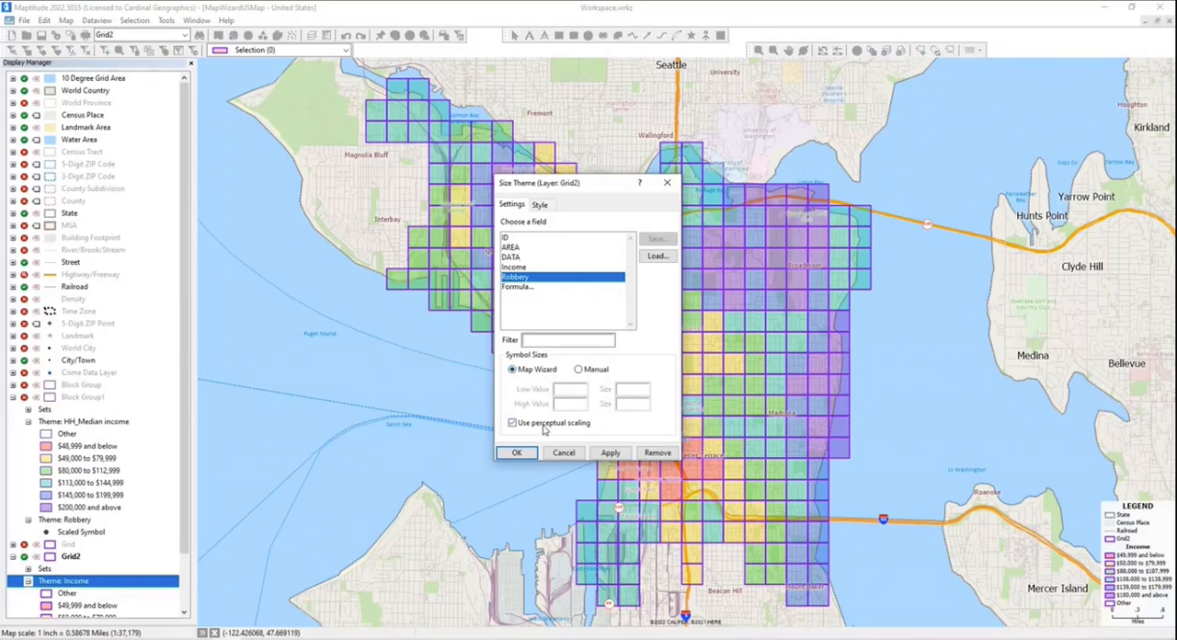
click(542, 206)
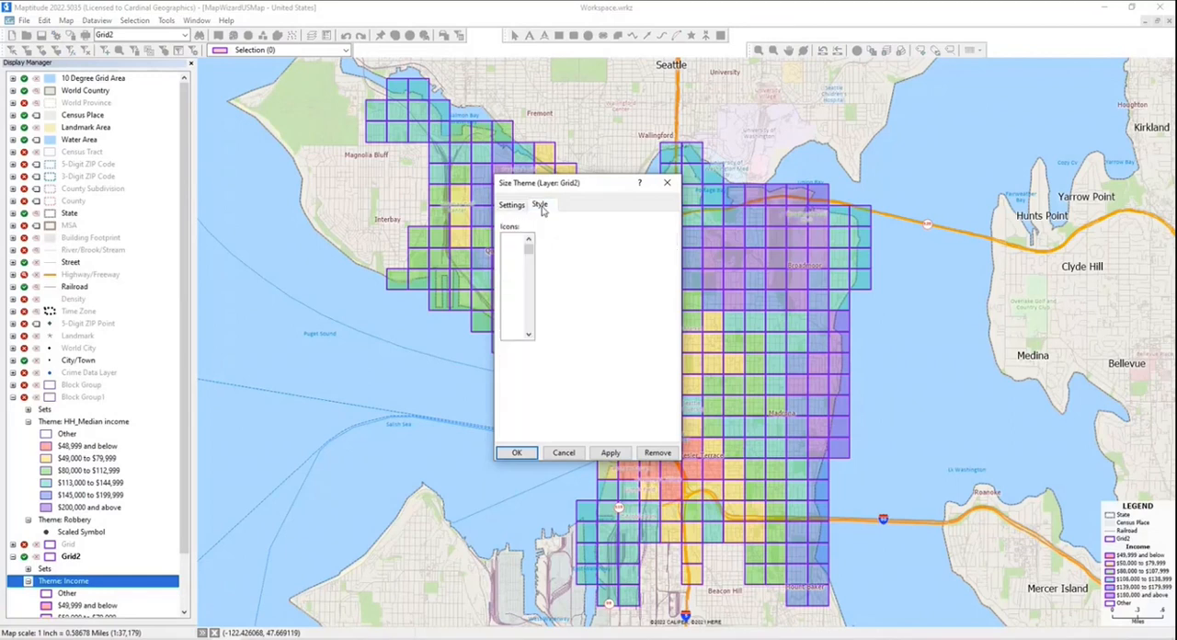
click(593, 290)
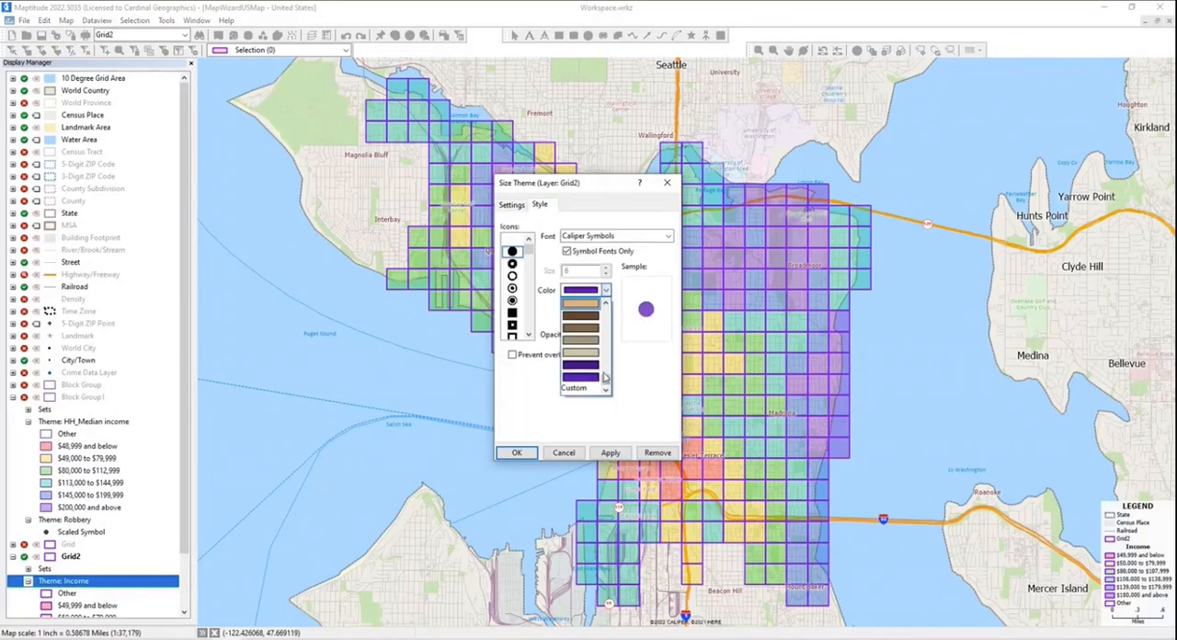
scroll(585, 350, up, 6)
click(584, 307)
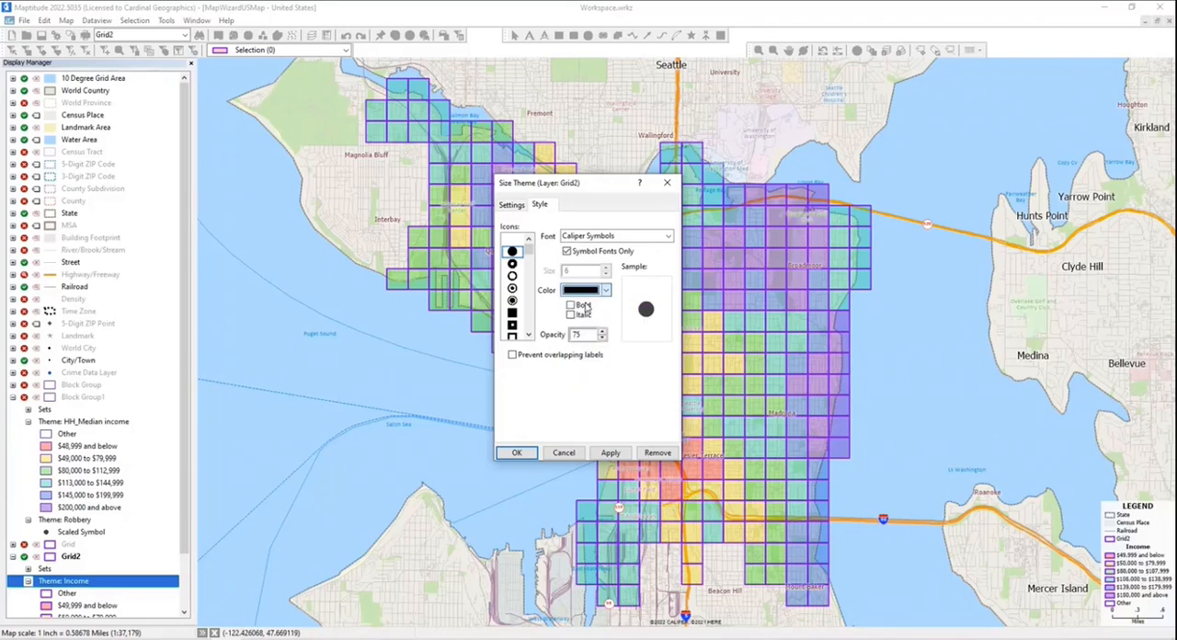
click(527, 450)
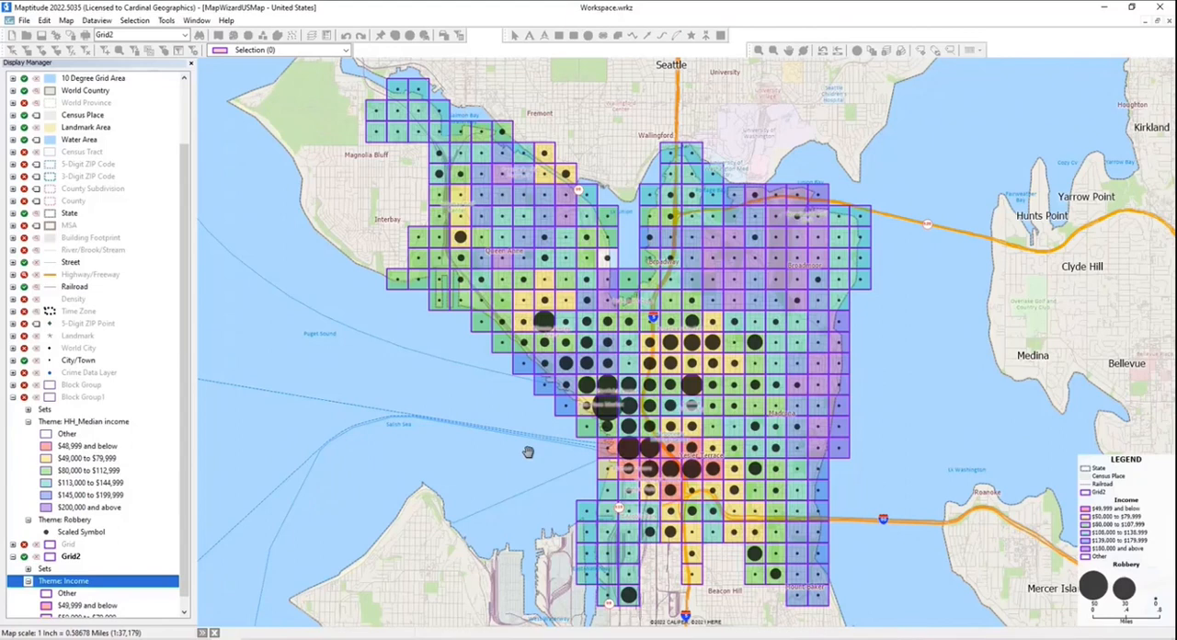
- Set the low value of the Robbery size theme to 2
click(234, 36)
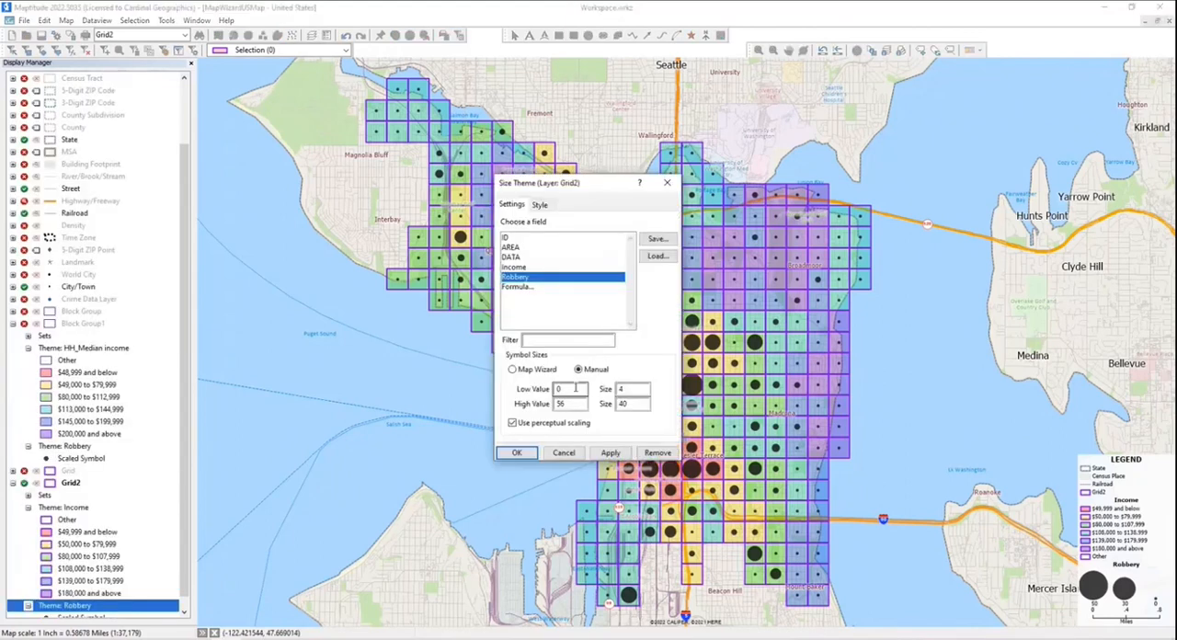
double_click(576, 388)
text(2)
click(518, 453)
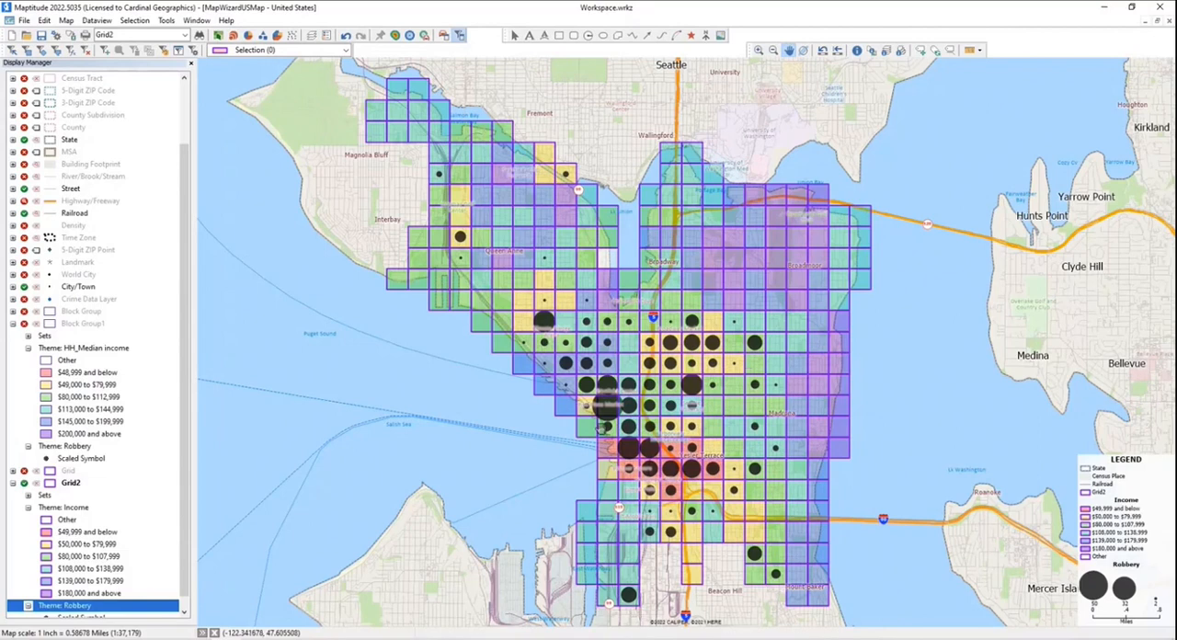
- Set the symbol size for the high value of the Robbery theme to 35
mouse_move(625, 435)
click(233, 35)
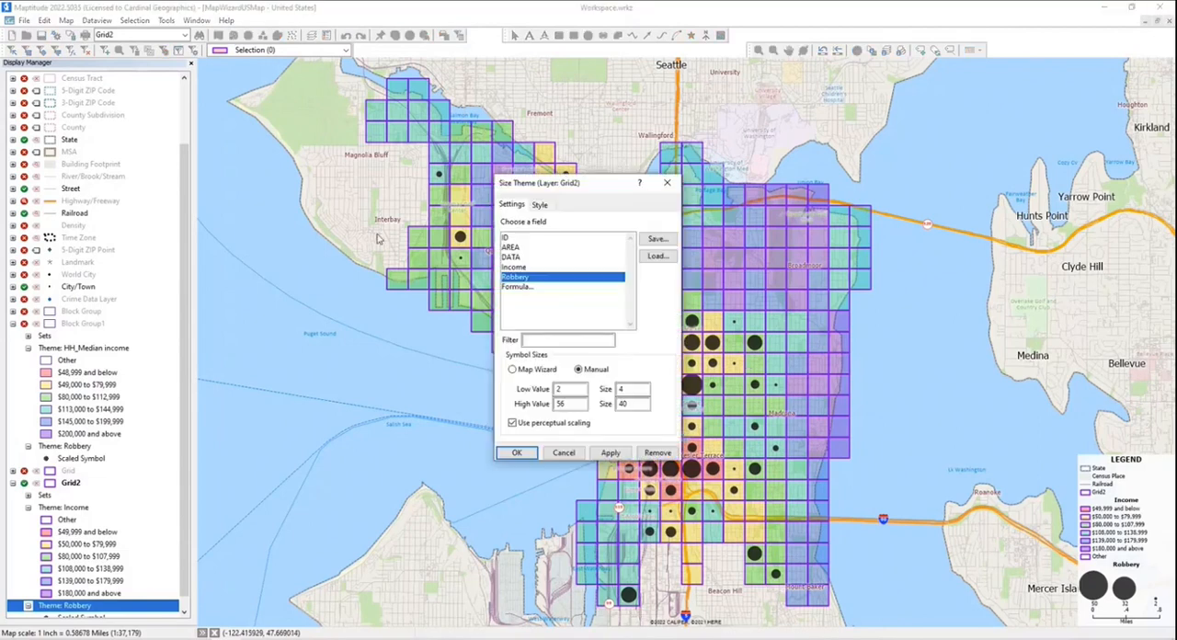
double_click(627, 404)
text(35)
click(518, 454)
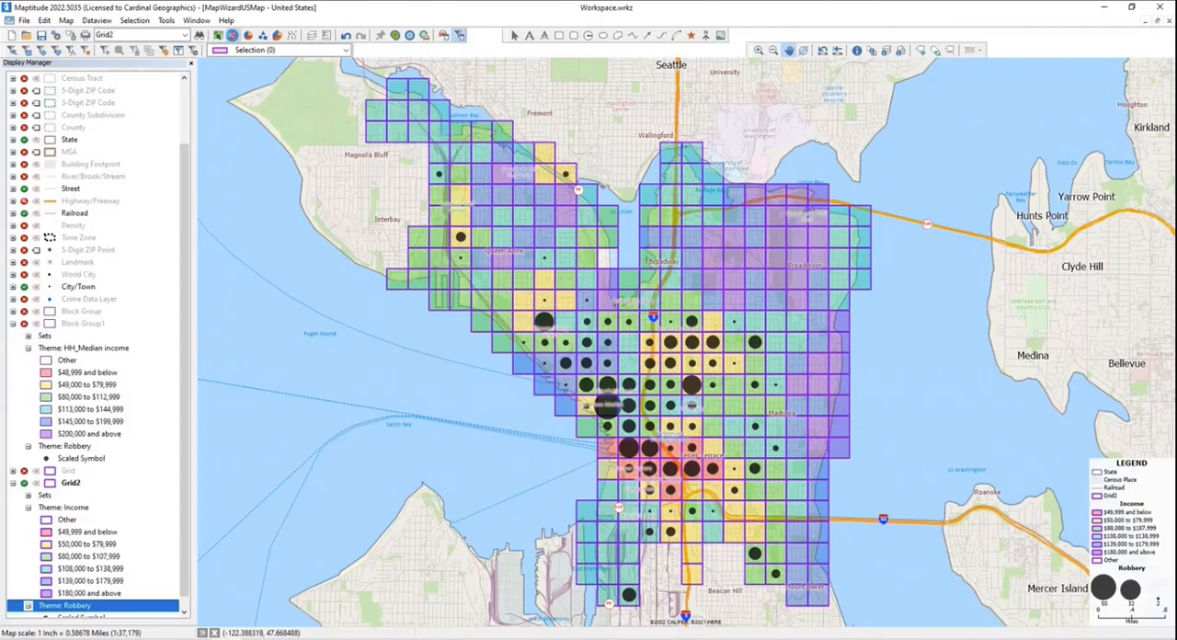
- Turn on preventing overlapping labels in the style of the Robbery size theme
click(233, 35)
click(540, 205)
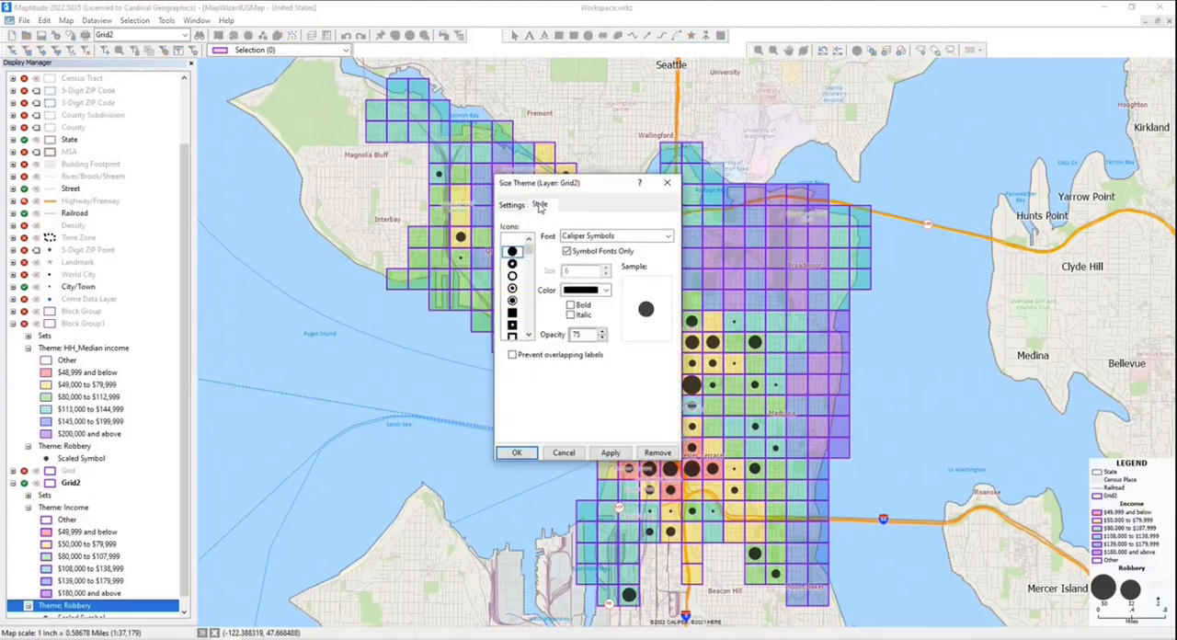
click(563, 355)
click(516, 453)
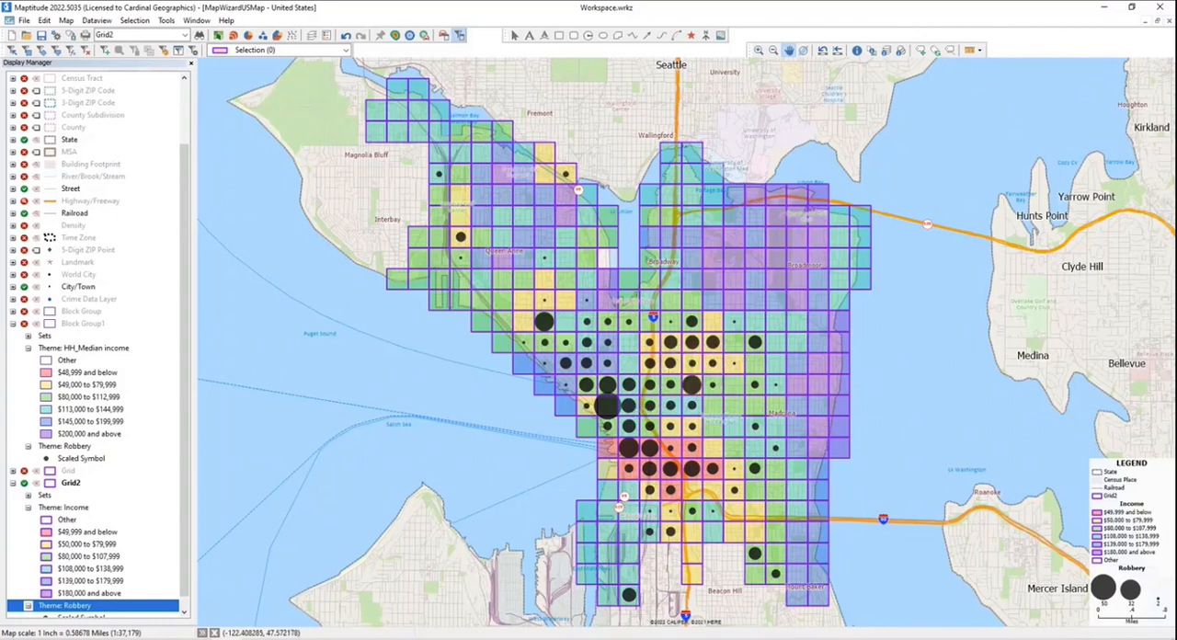
- Hide the Grid2 layer and show the Block Group1 layer instead
click(14, 483)
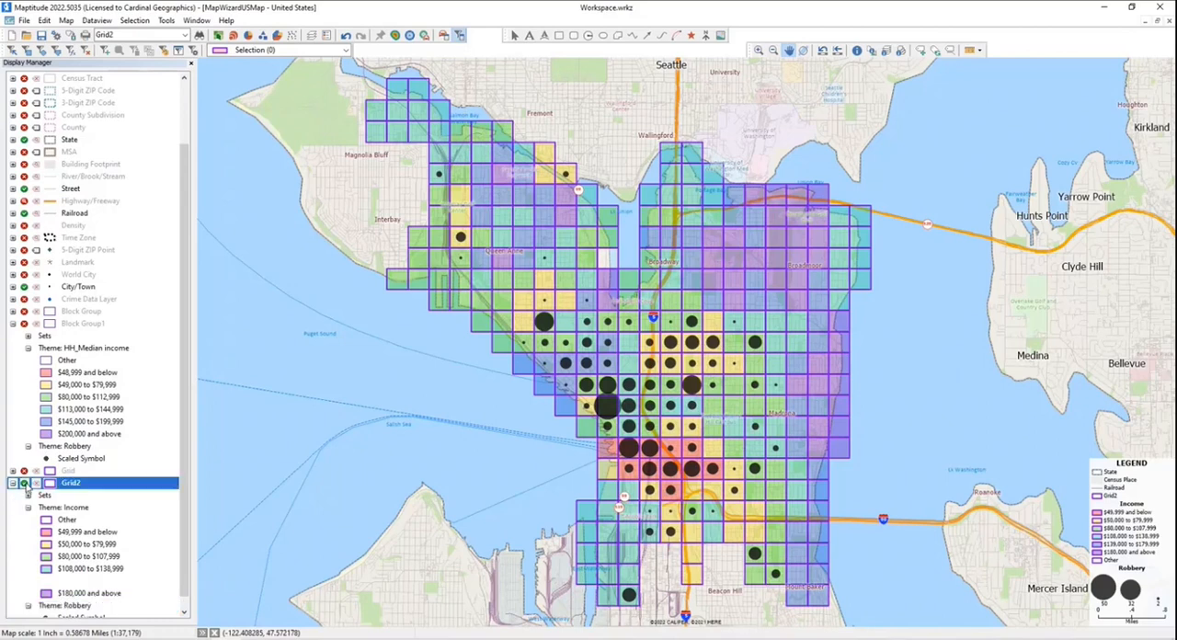
click(24, 483)
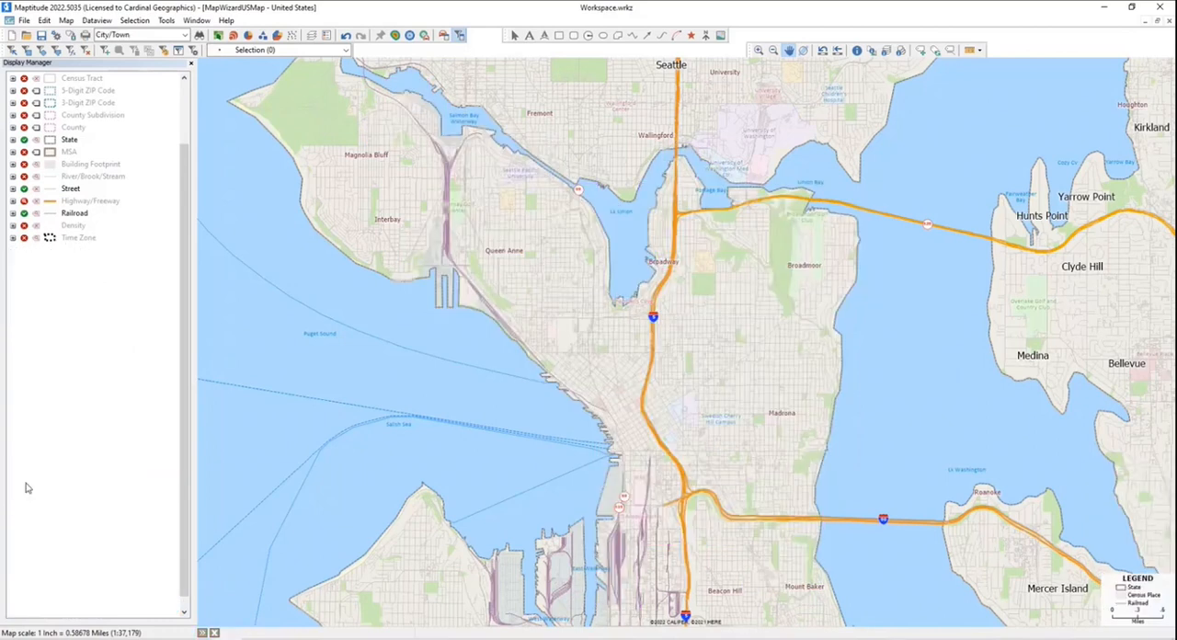
click(24, 323)
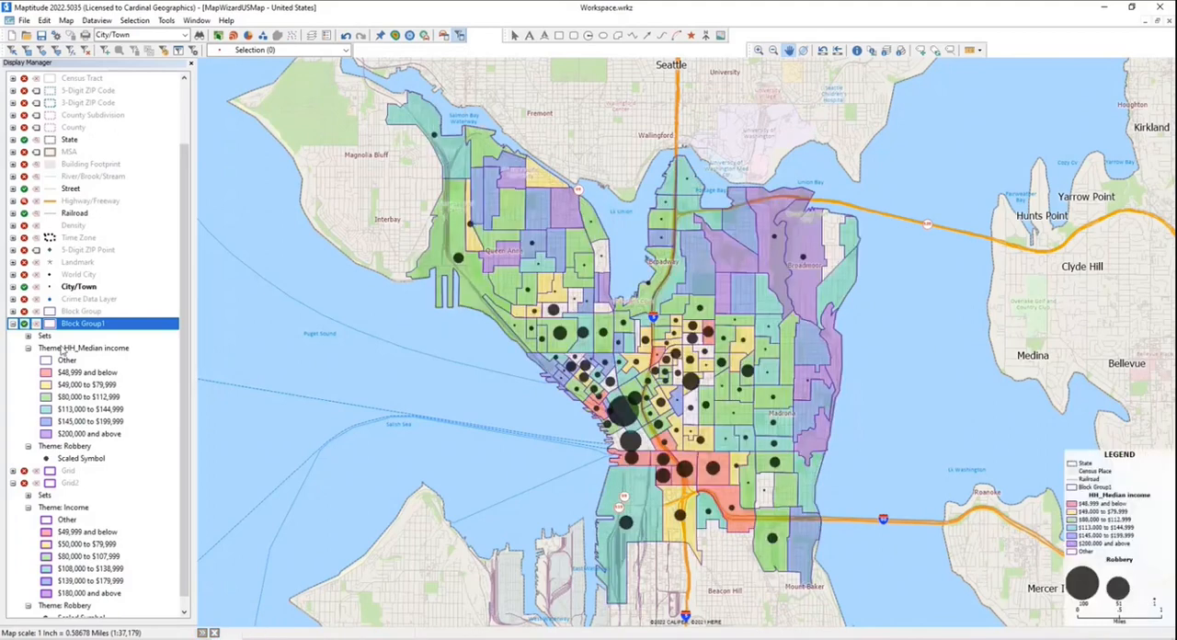
- Make Block Group1 the working layer and set its Robbery size theme's low value to 2 with symbol size 4
click(235, 35)
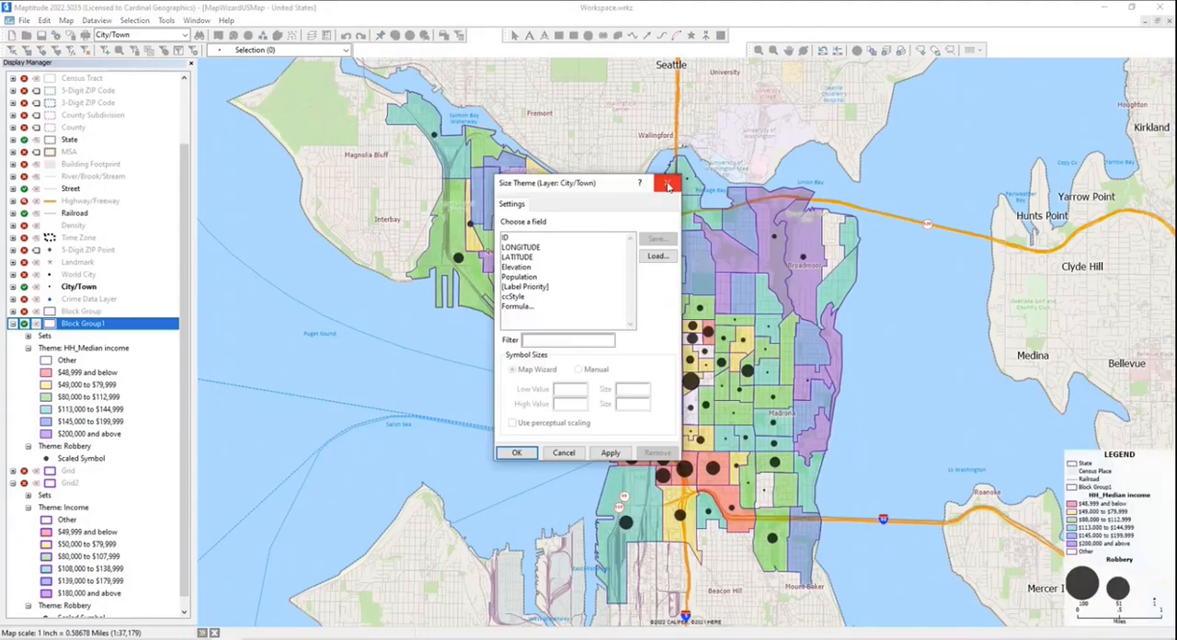
click(668, 185)
click(185, 35)
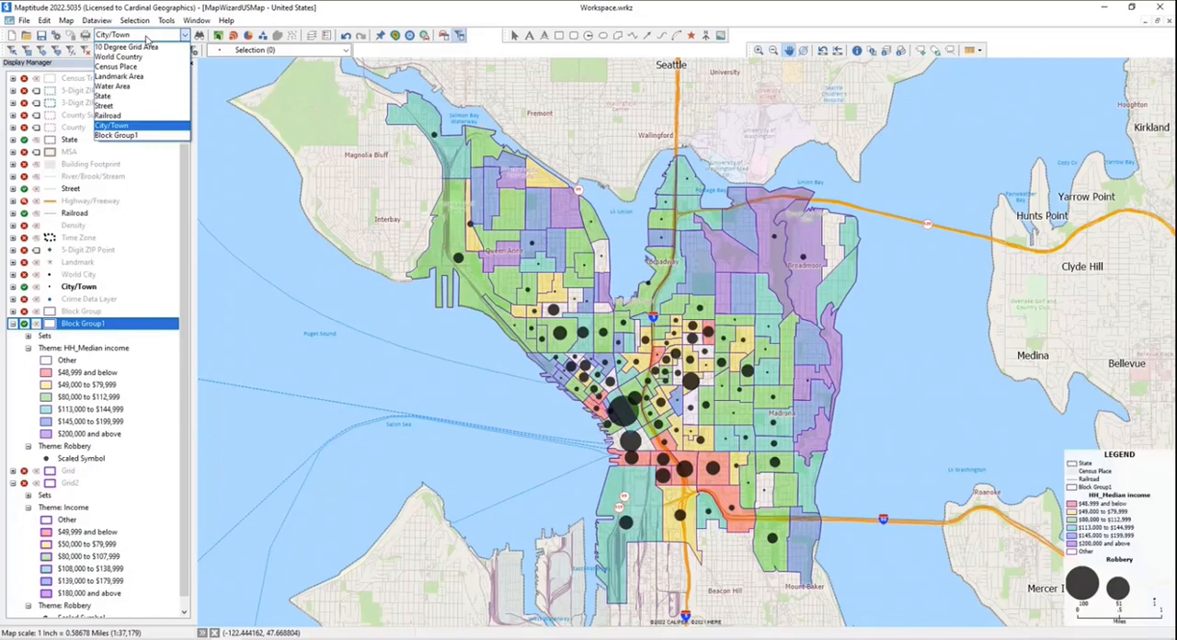
click(143, 135)
click(229, 35)
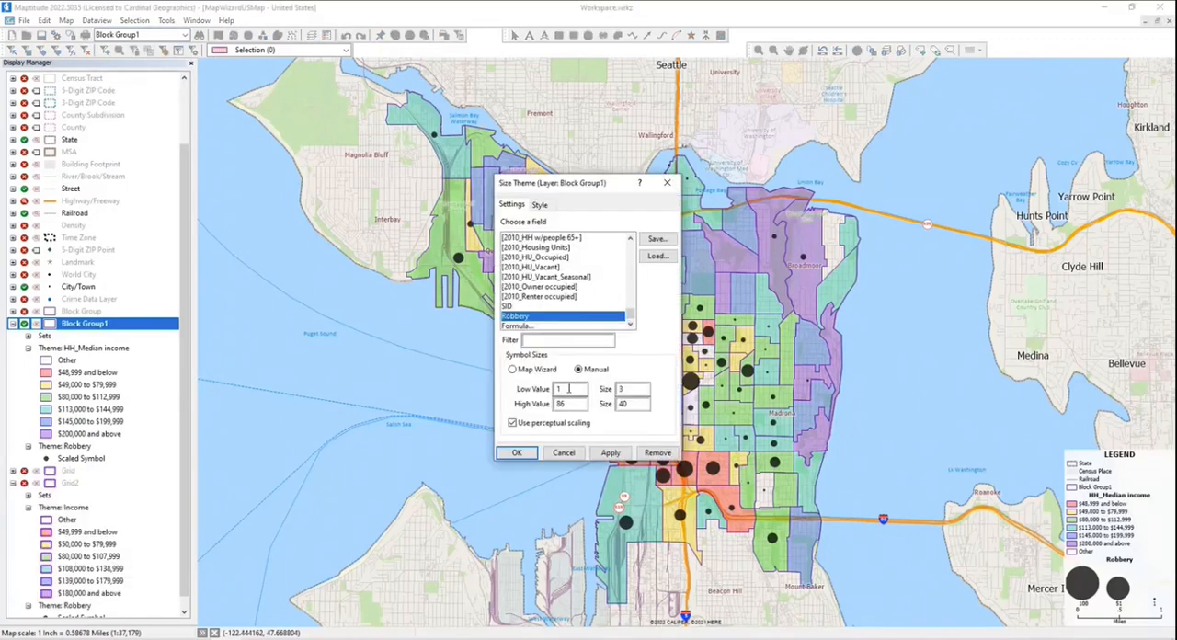
text(2)
key(Tab)
text(4)
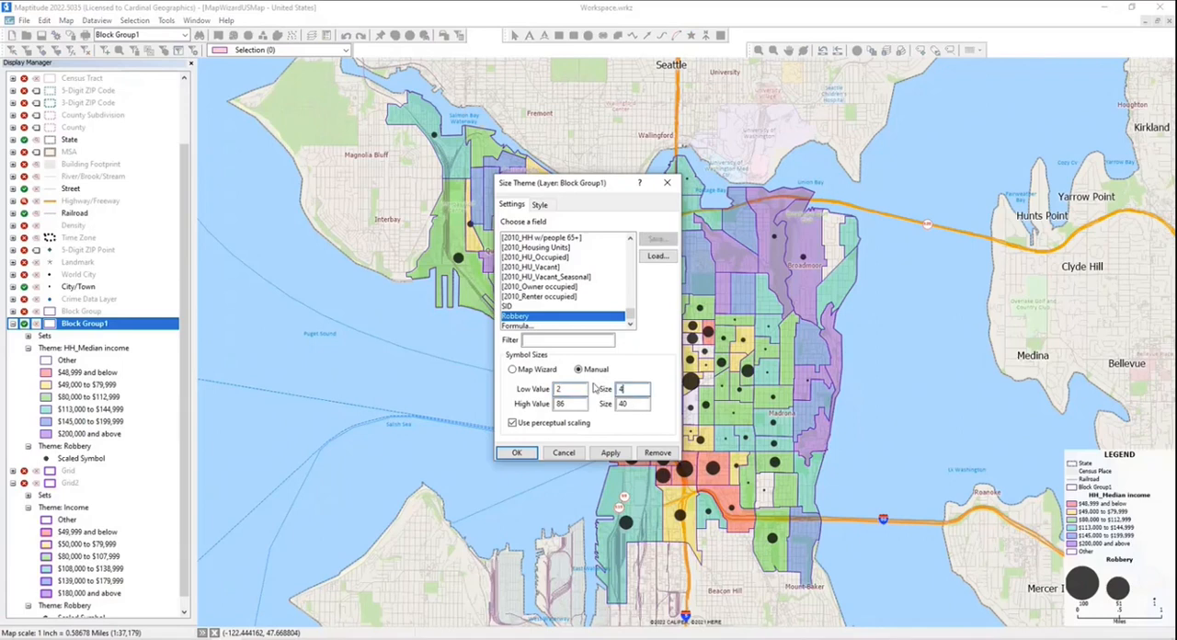
click(518, 452)
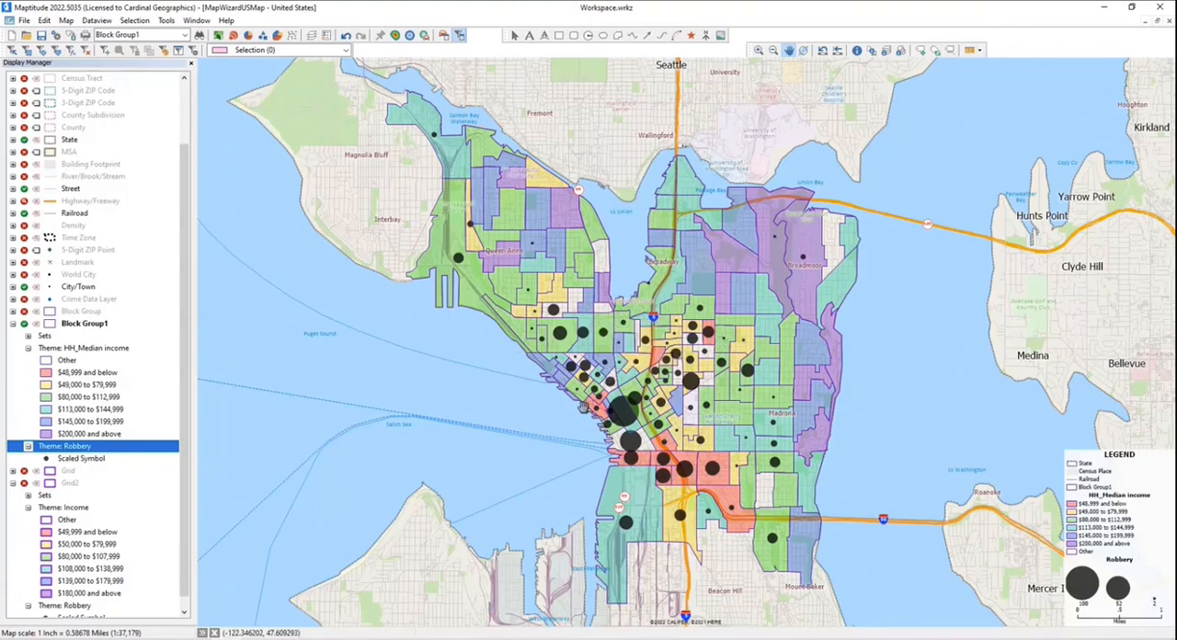
- Show the Grid2 layer again and hide the Block Group1 layer
mouse_move(581, 405)
click(25, 484)
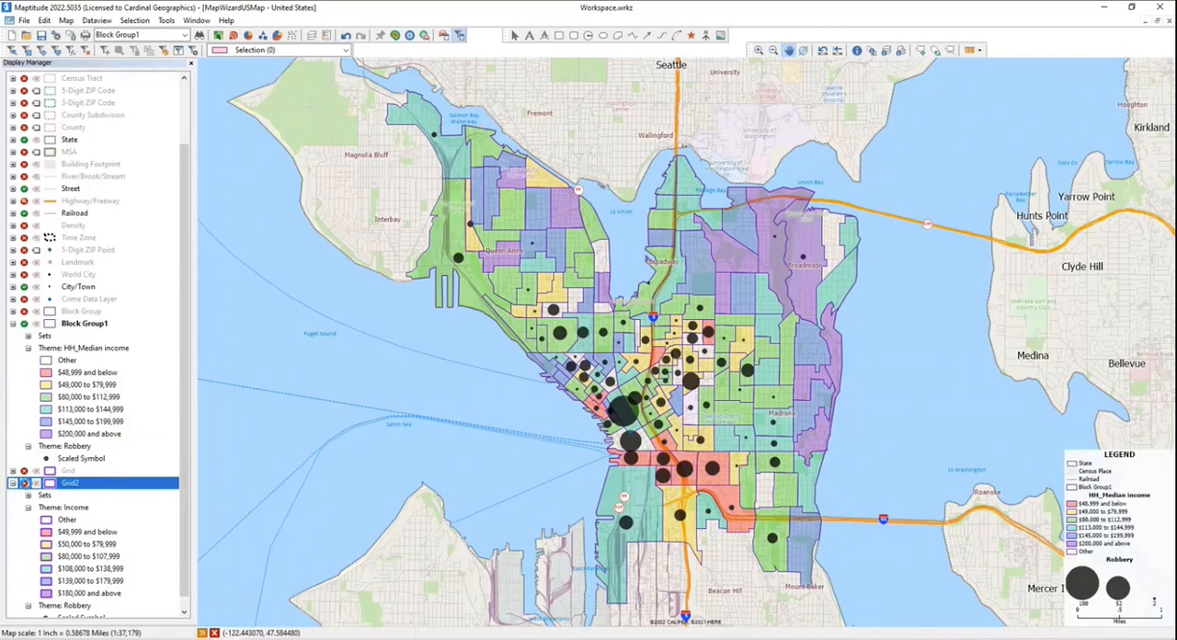
click(25, 483)
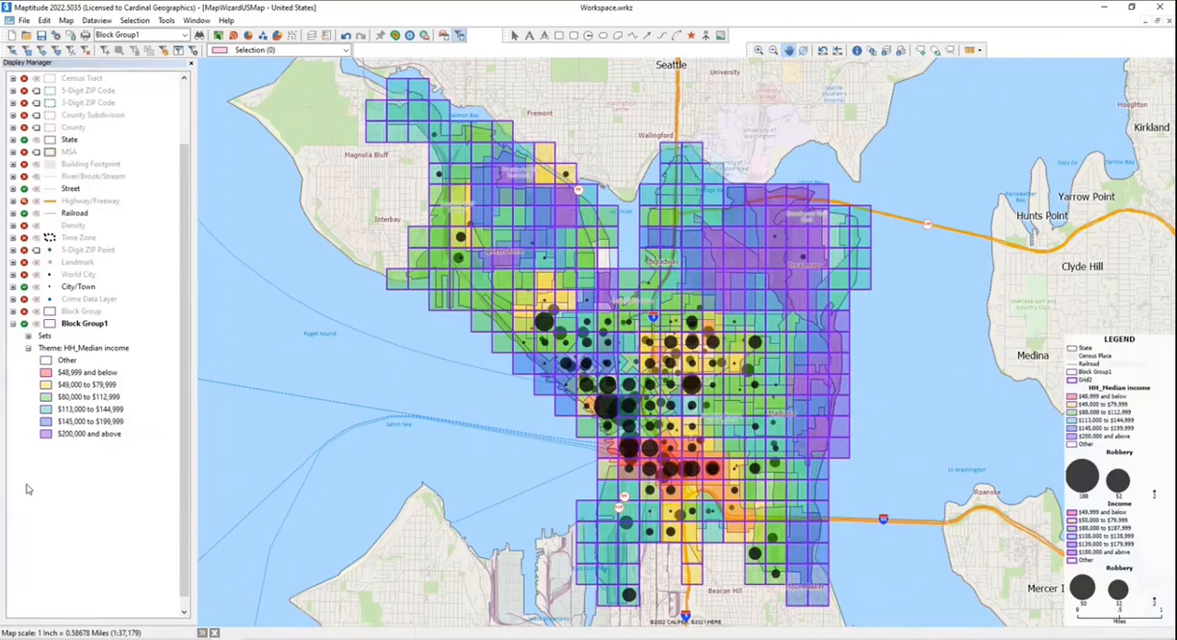
click(24, 324)
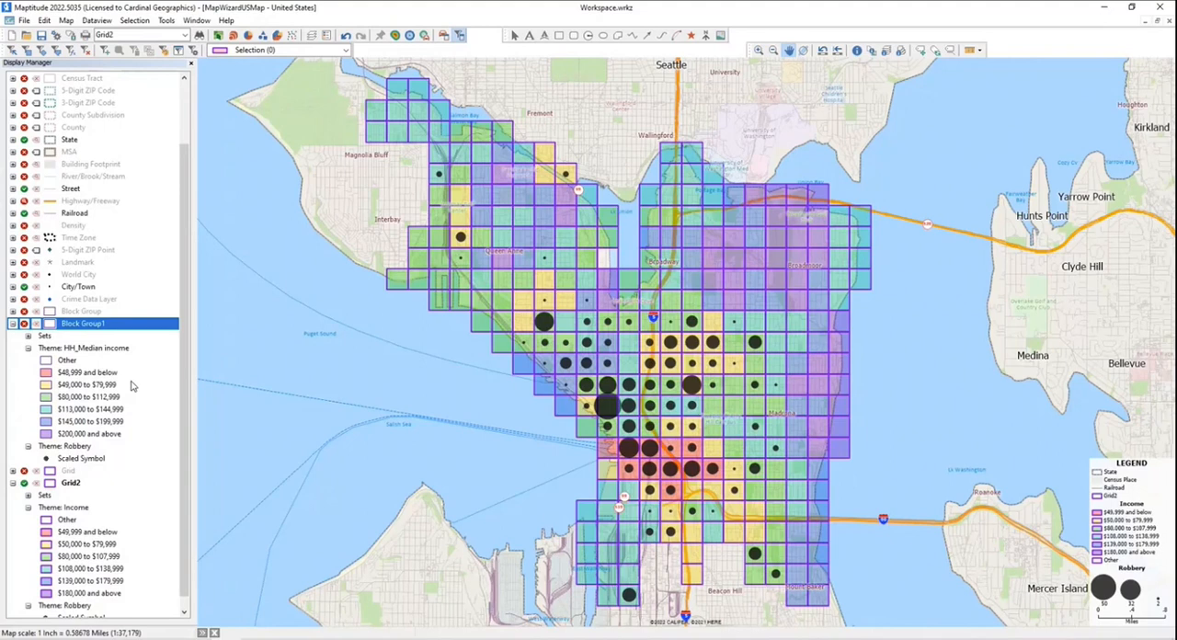
- Show the Block Group layer and make it the working layer
click(24, 312)
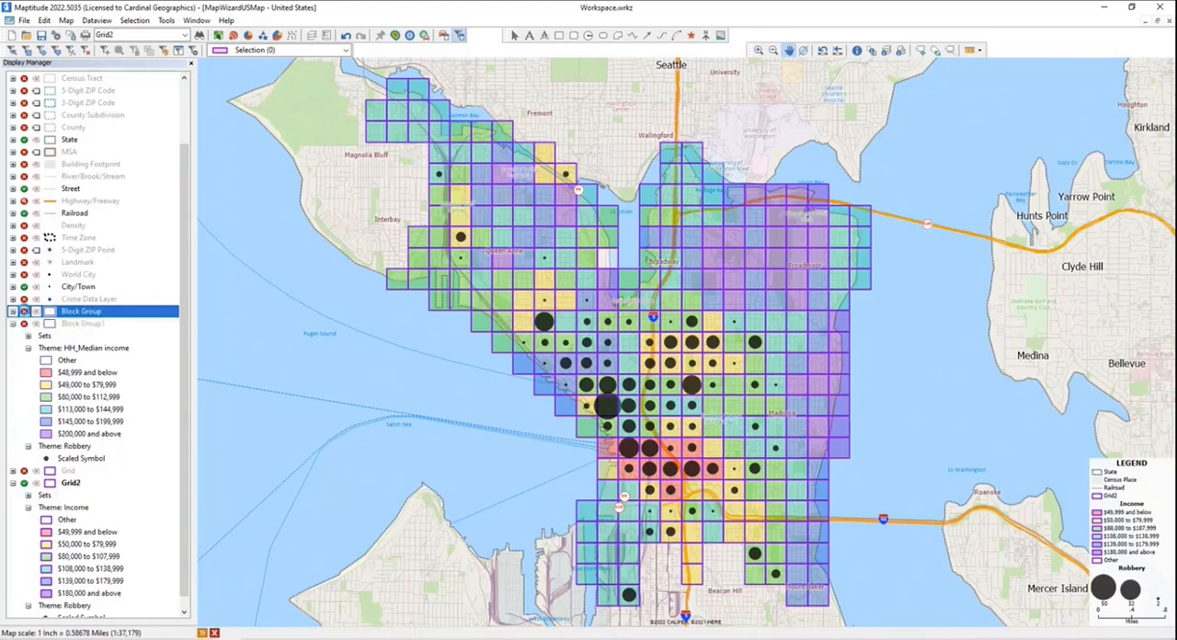
click(24, 313)
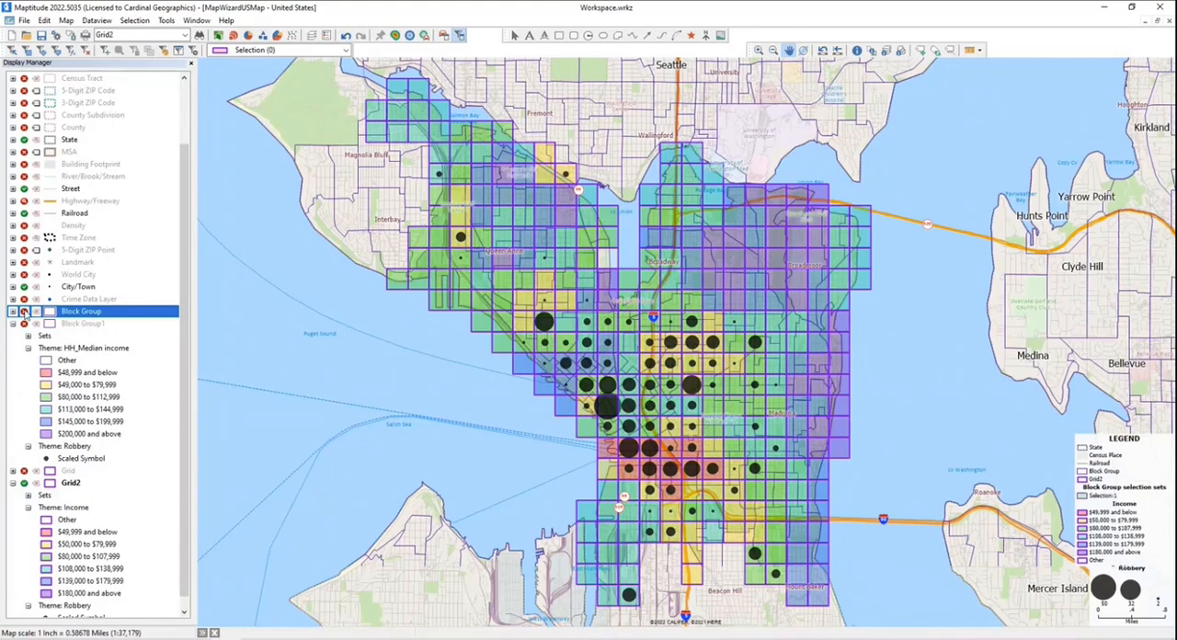
click(138, 34)
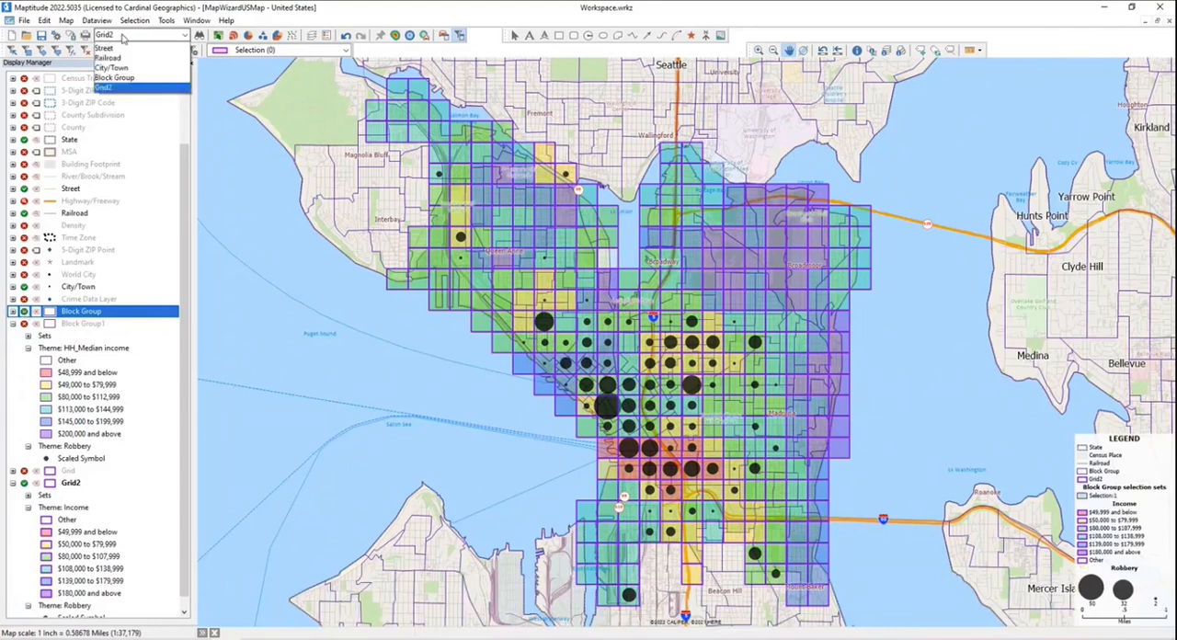
click(109, 64)
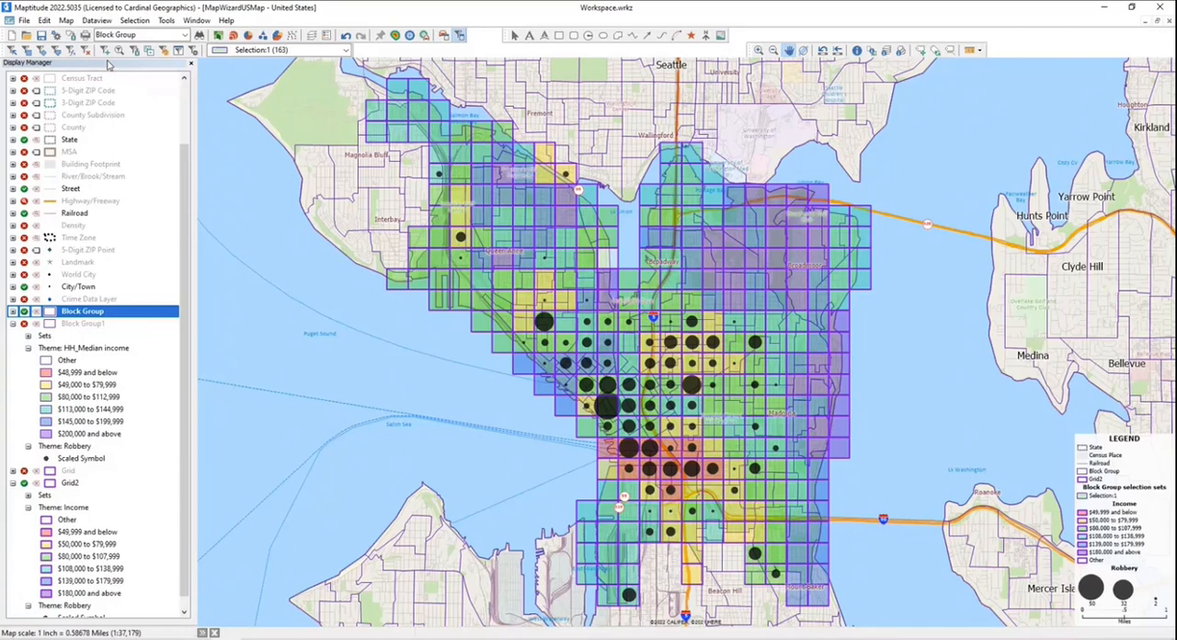
- Review the selection sets of the Block Group layer, picking out Selection:1
click(134, 20)
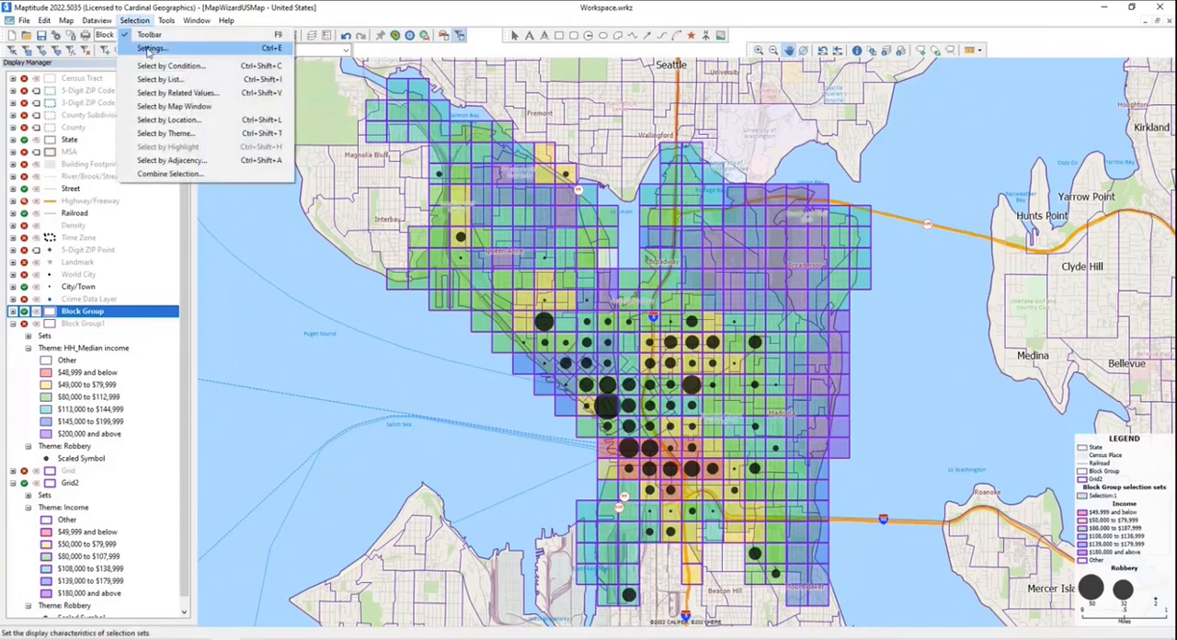
click(147, 52)
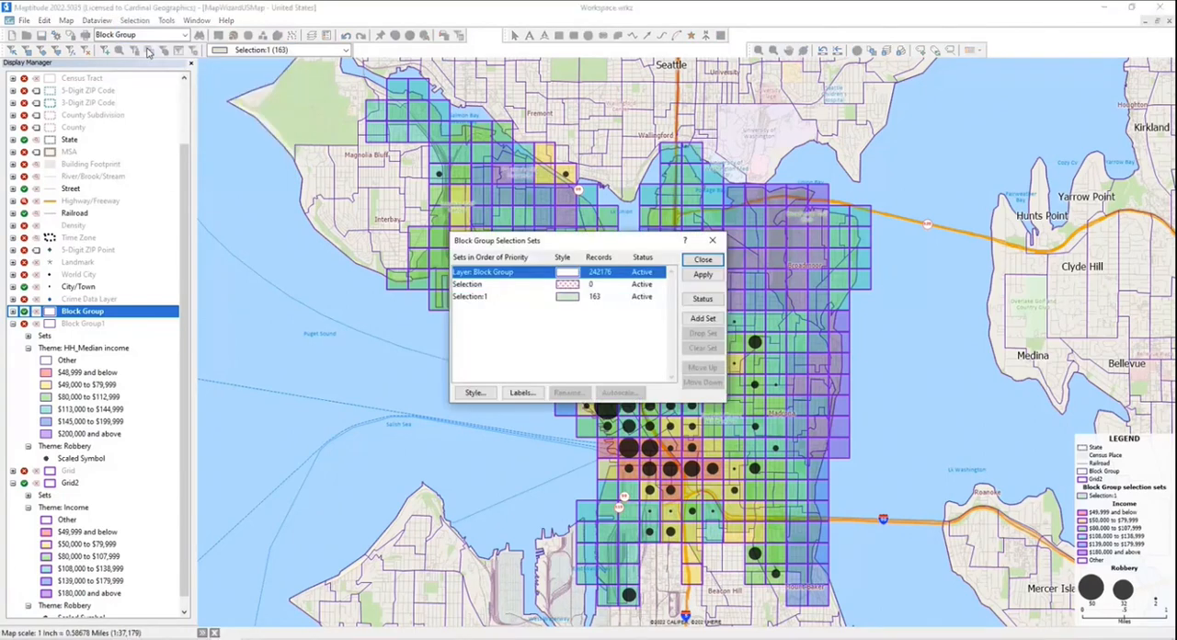
click(473, 296)
click(702, 260)
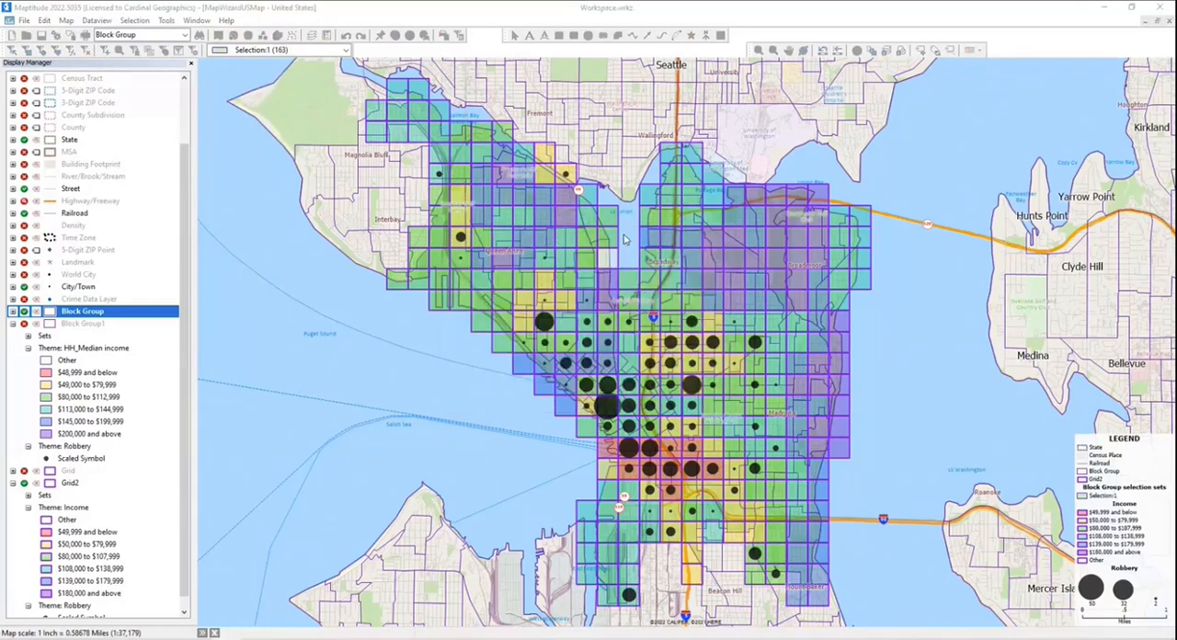
- Show the Crime Data Layer and make it the working layer
click(138, 34)
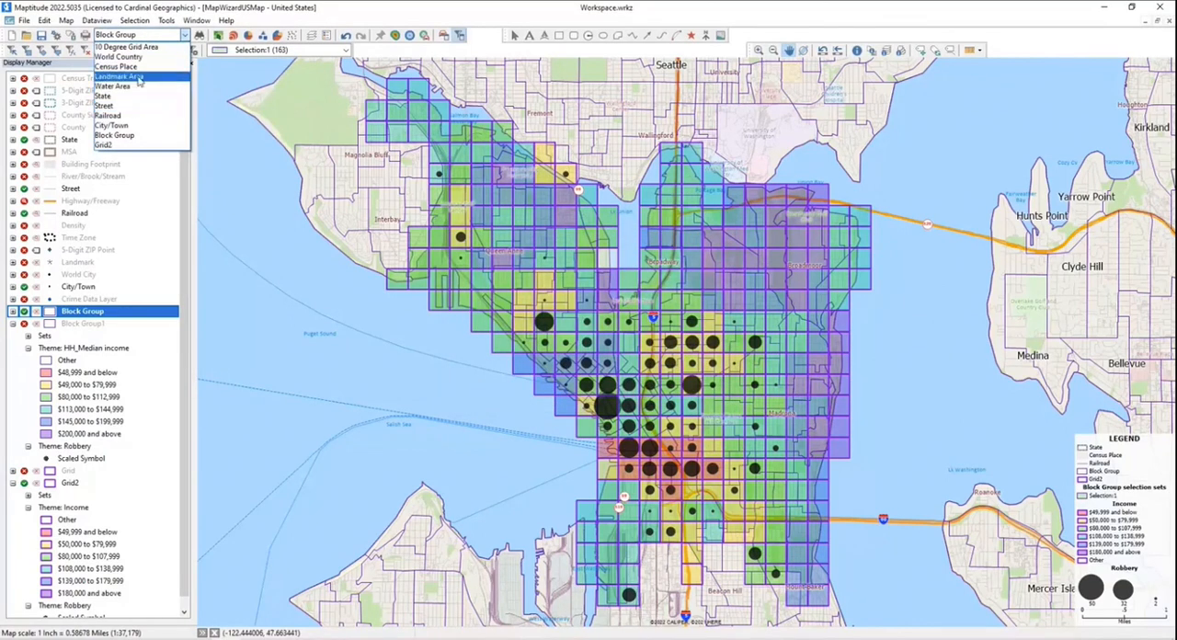
click(24, 299)
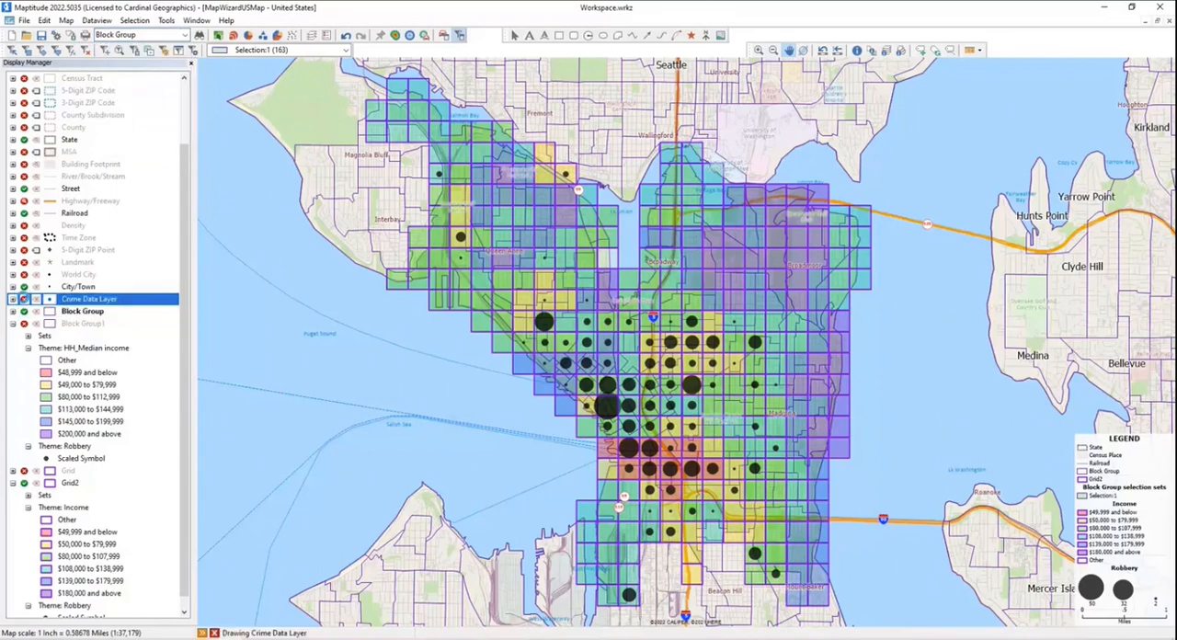
click(147, 34)
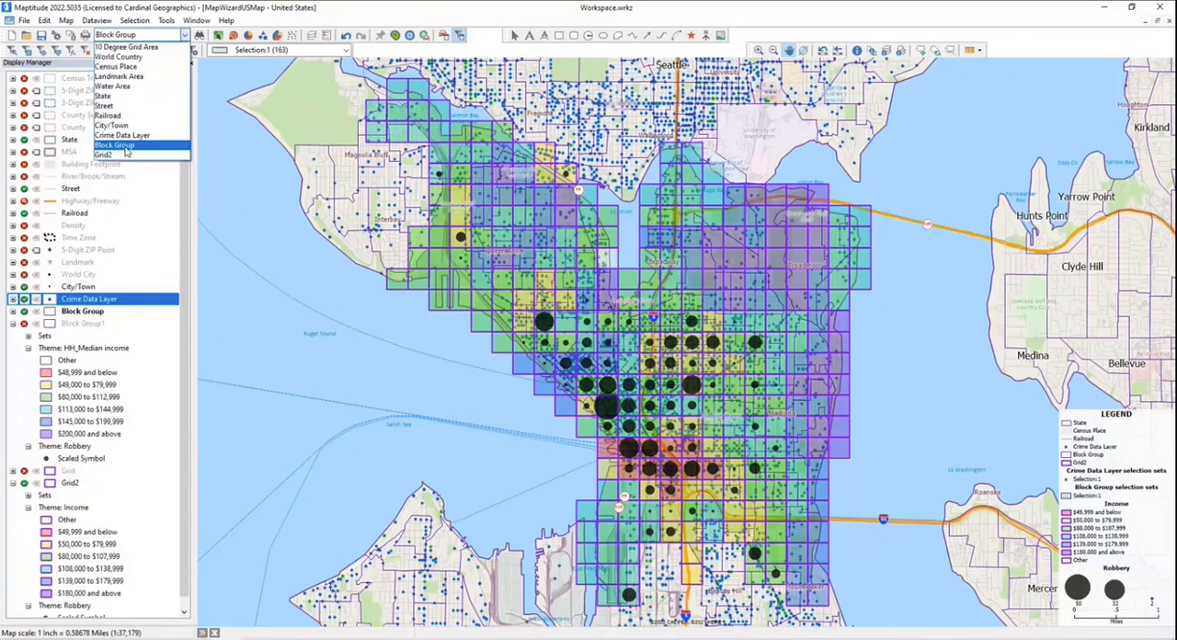
click(127, 137)
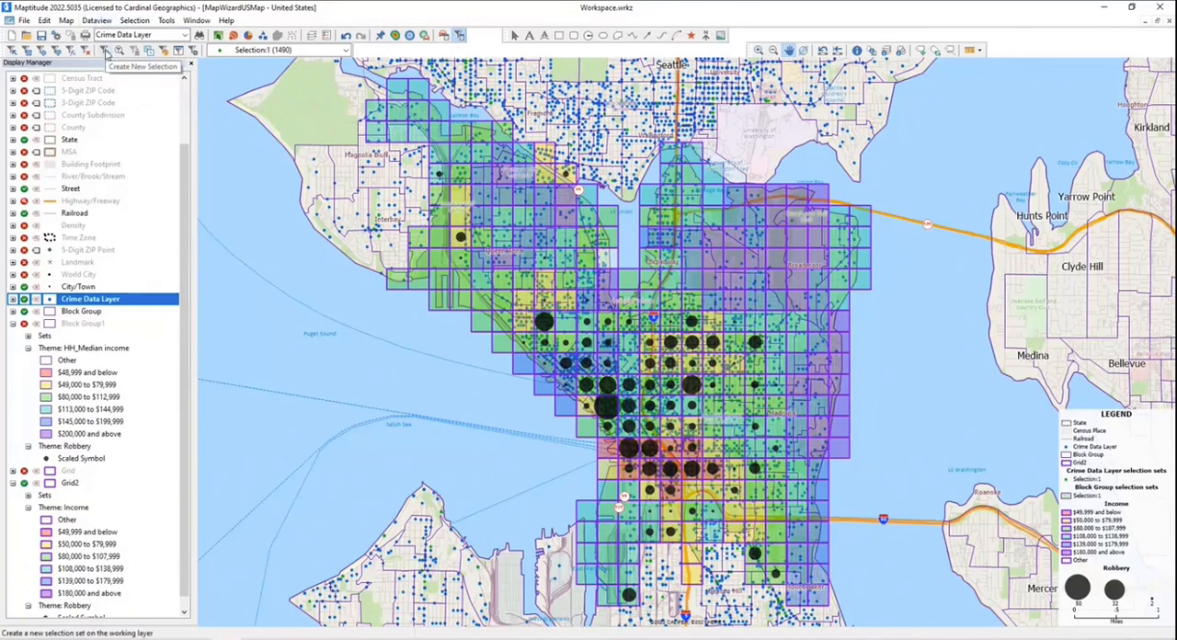
- Create the selection set Selection:2 and fill it with crime records whose Offense Parent Group equals "MOTOR VEHICLE THEFT"
click(107, 53)
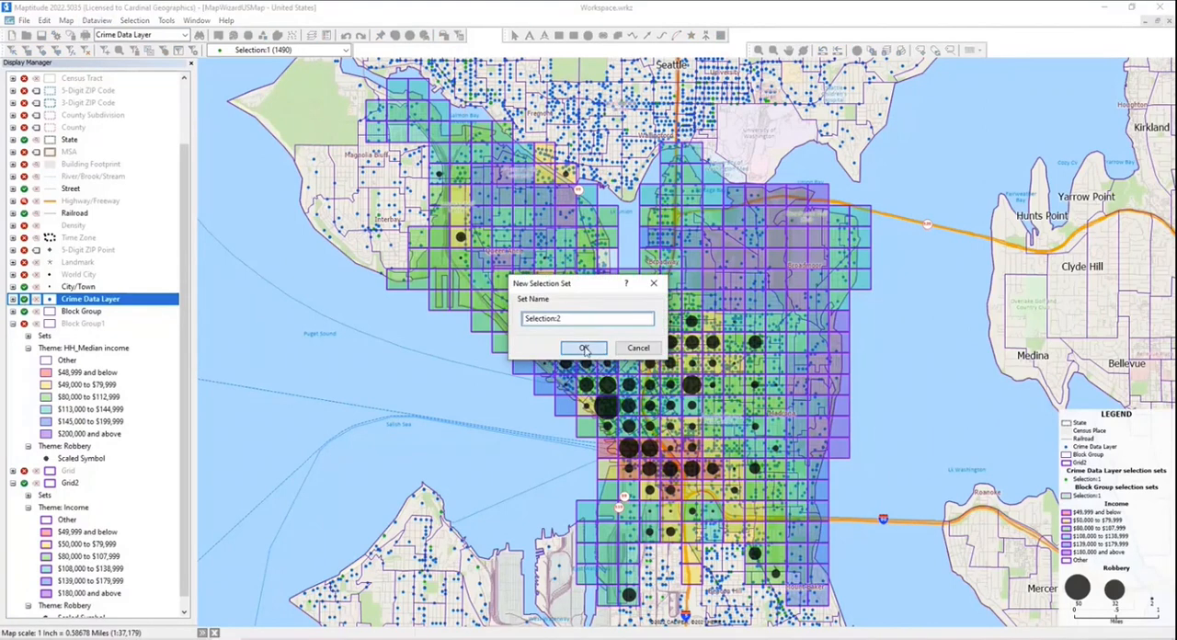
key(Return)
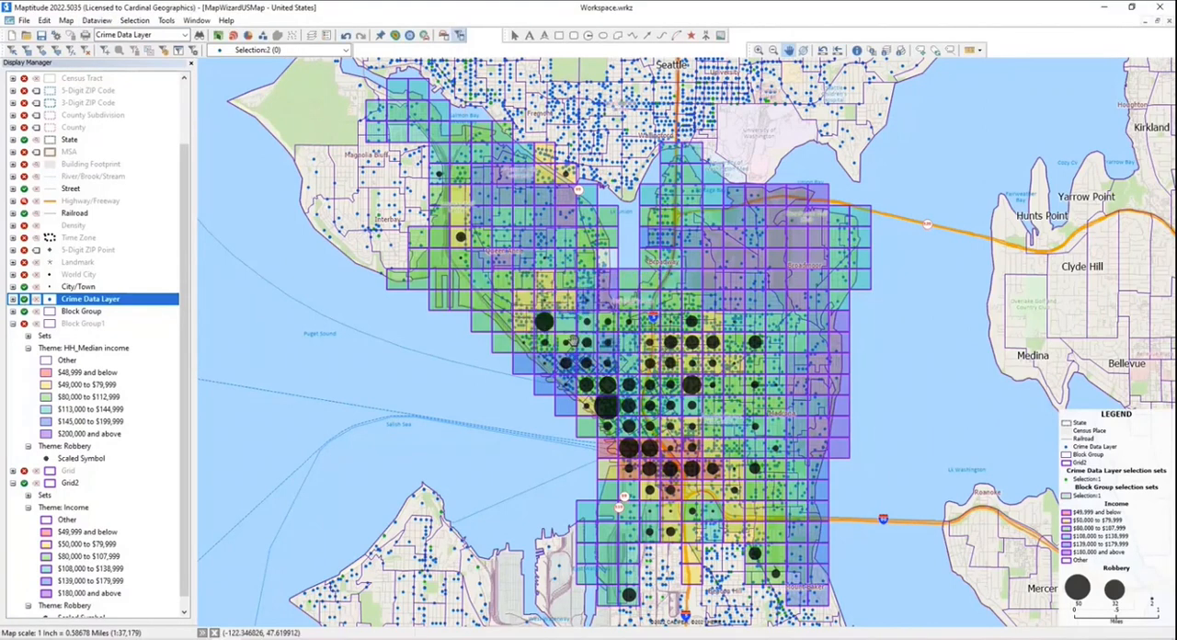
click(70, 53)
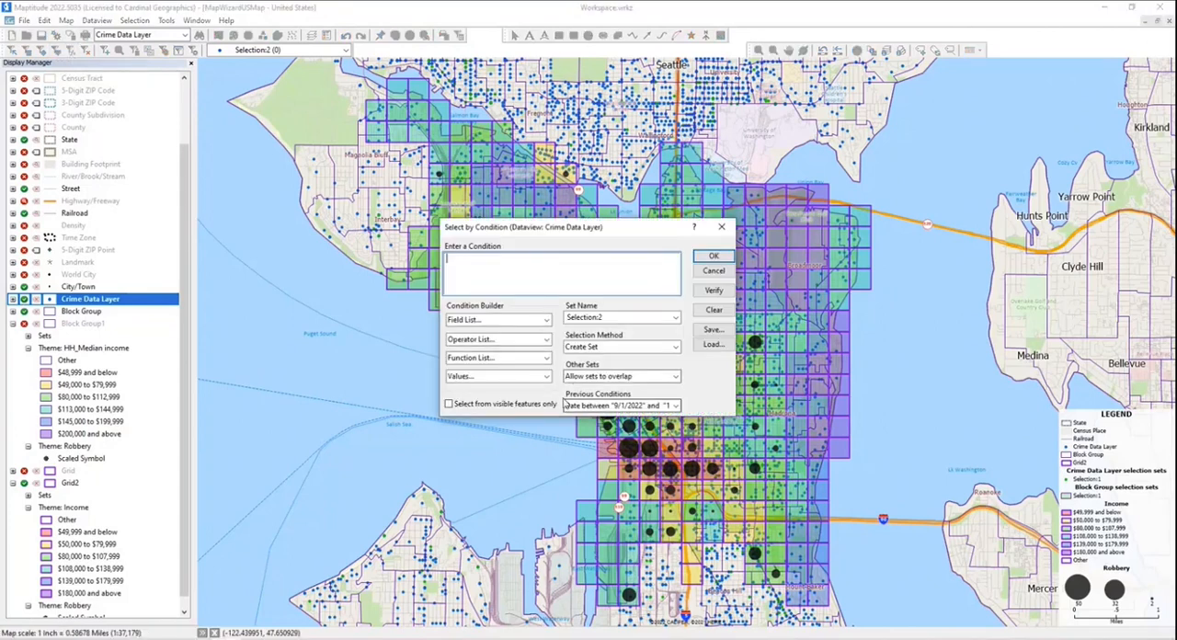
click(496, 320)
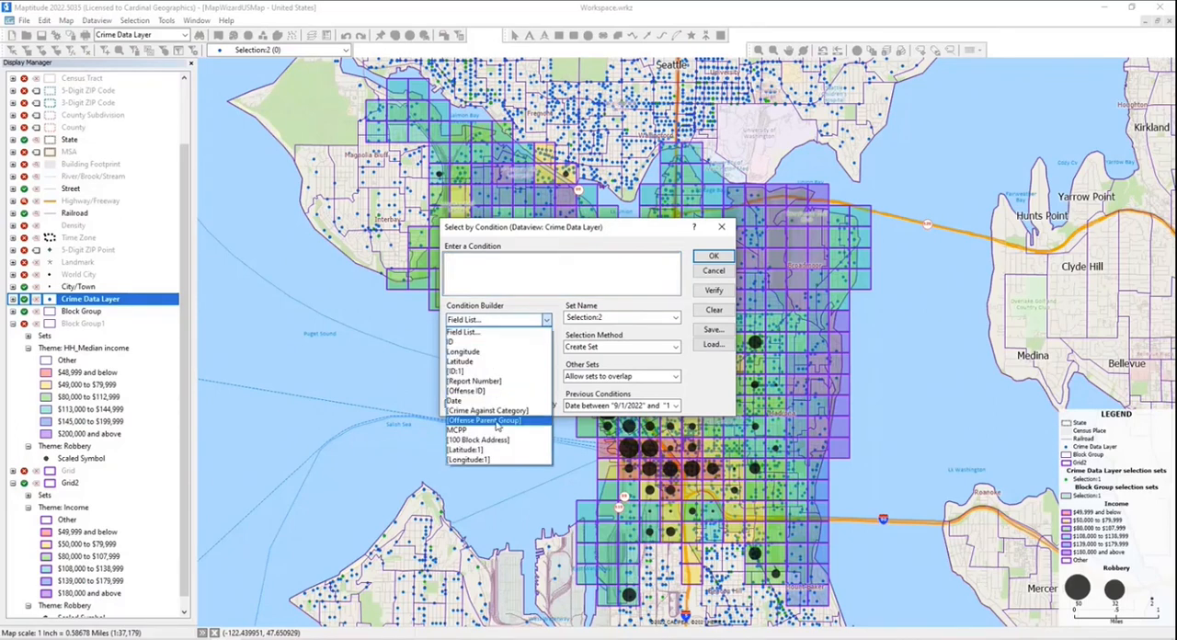
click(496, 420)
text(=)
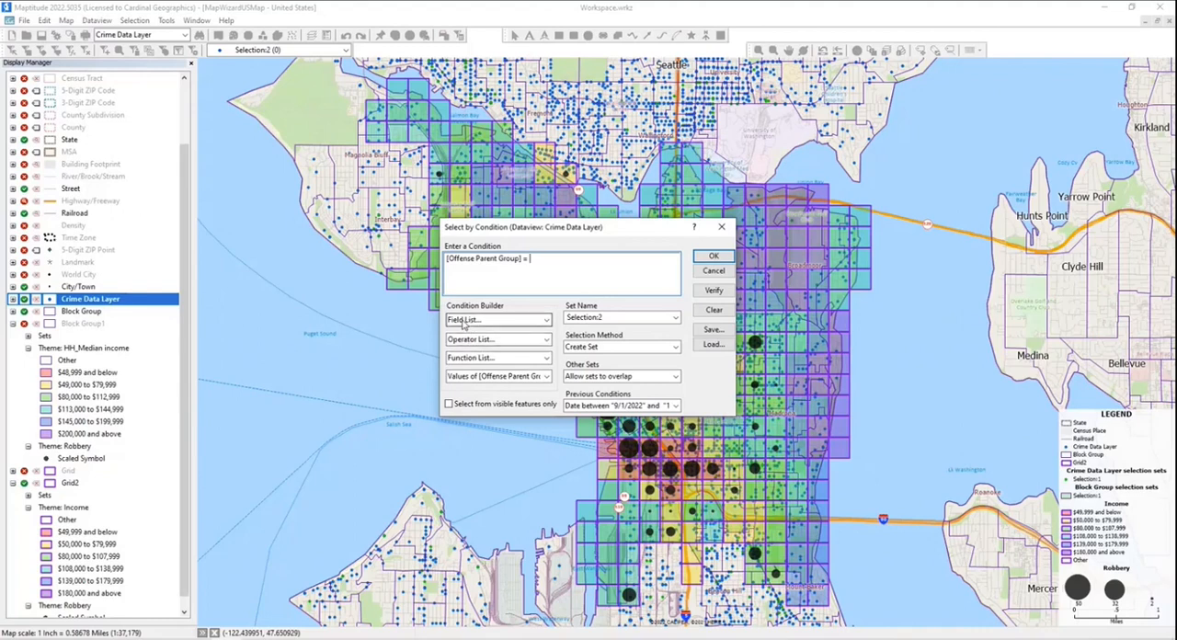
click(469, 376)
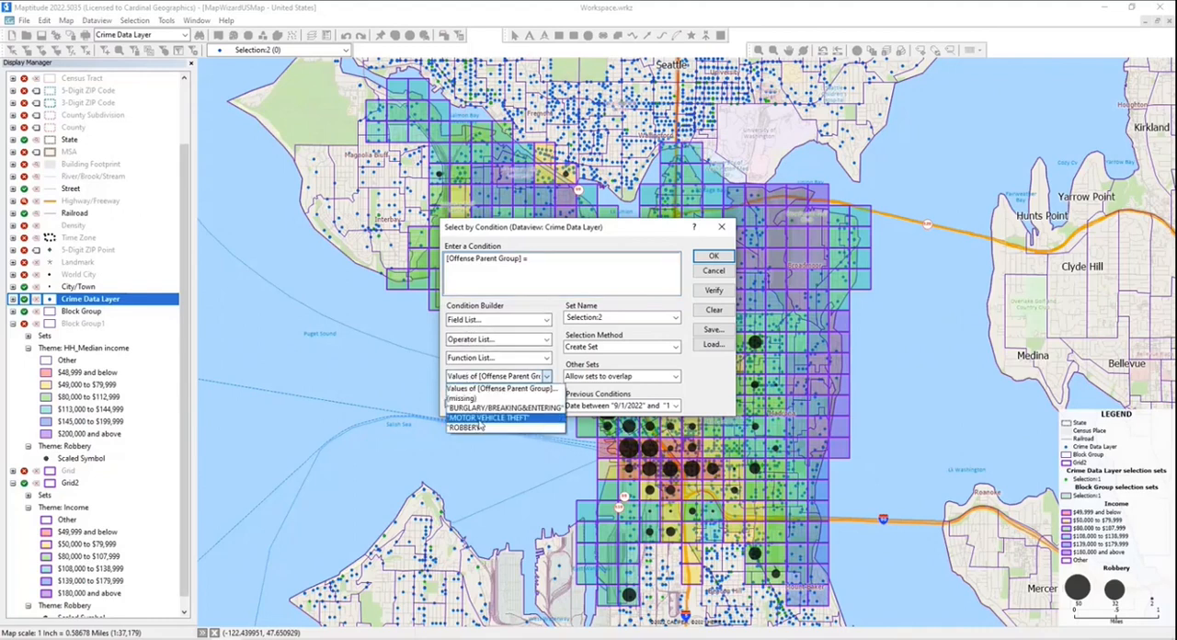
click(479, 419)
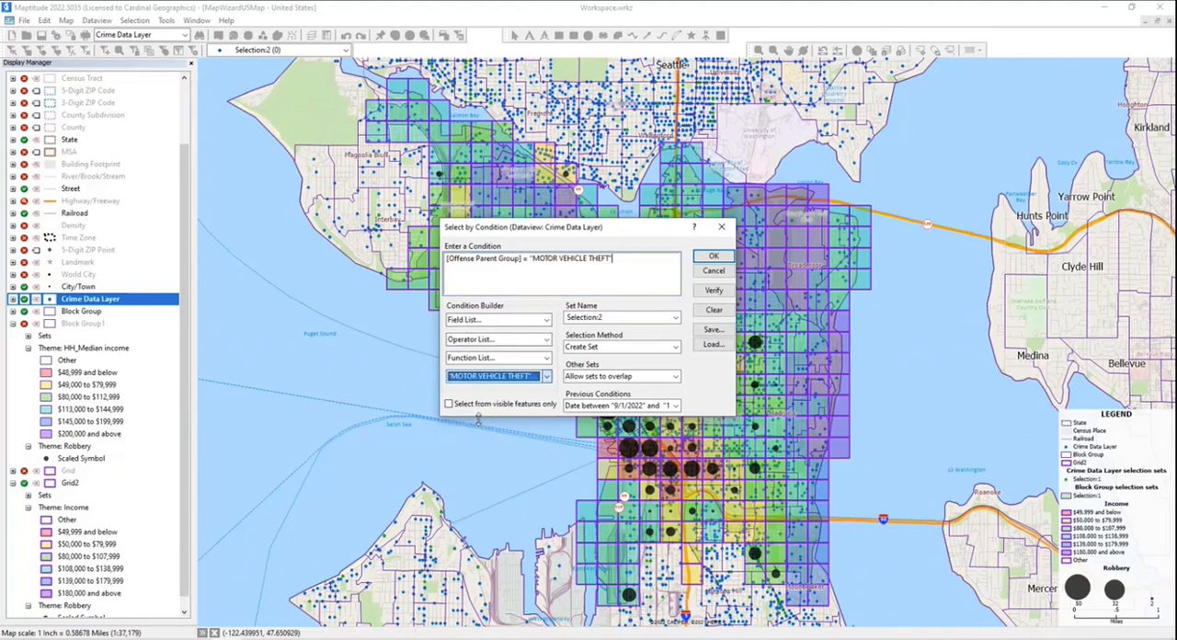
click(700, 257)
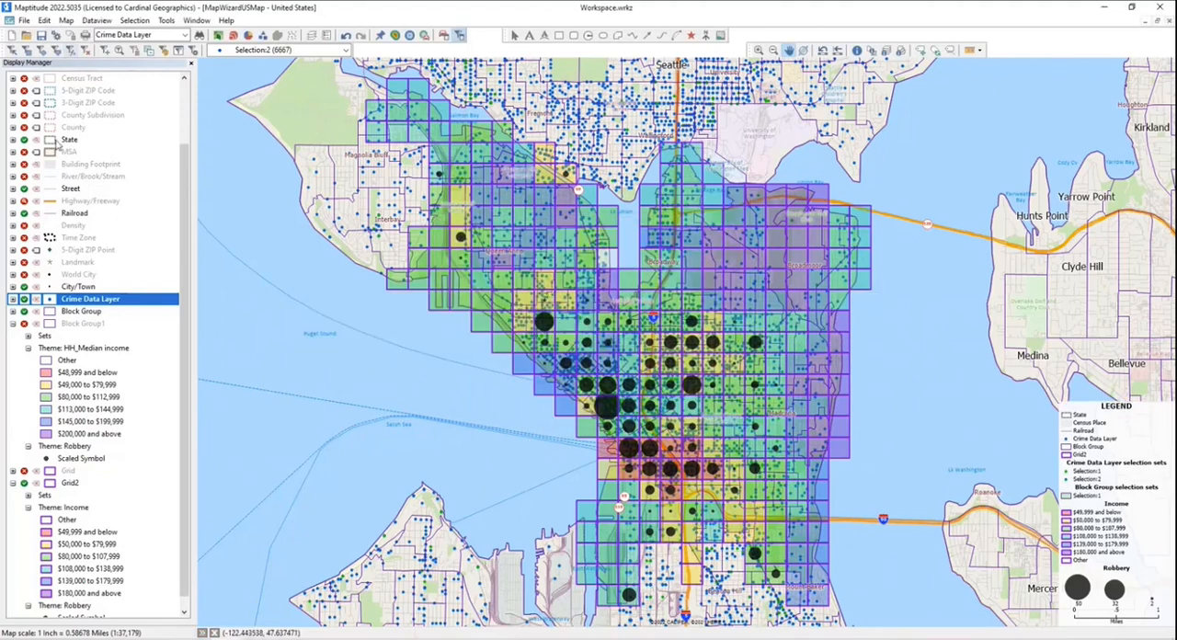
- Hide the Crime Data Layer and, with Grid2 as the working layer, add an integer field named MVT to the Grid2 table
click(25, 300)
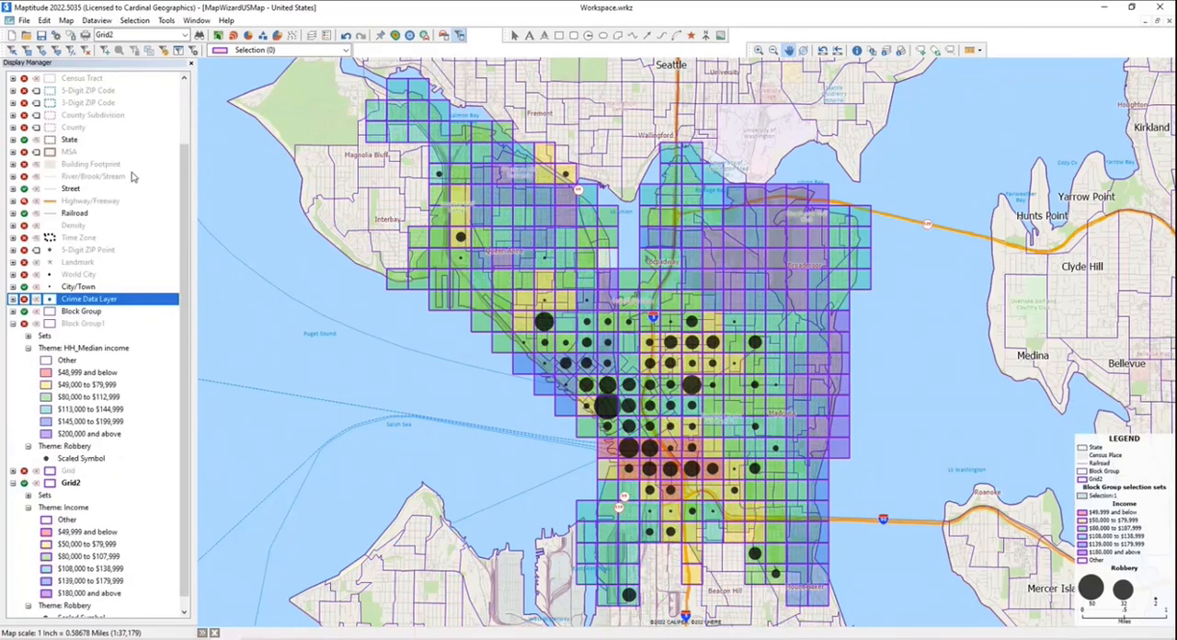
click(97, 20)
mouse_move(121, 138)
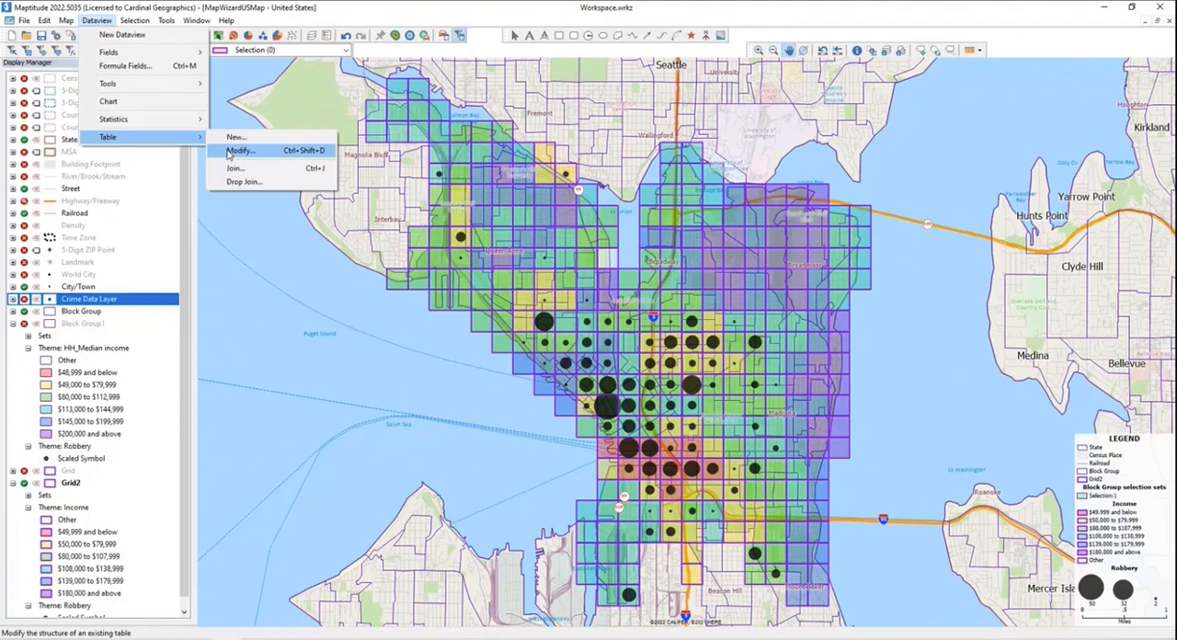
click(232, 151)
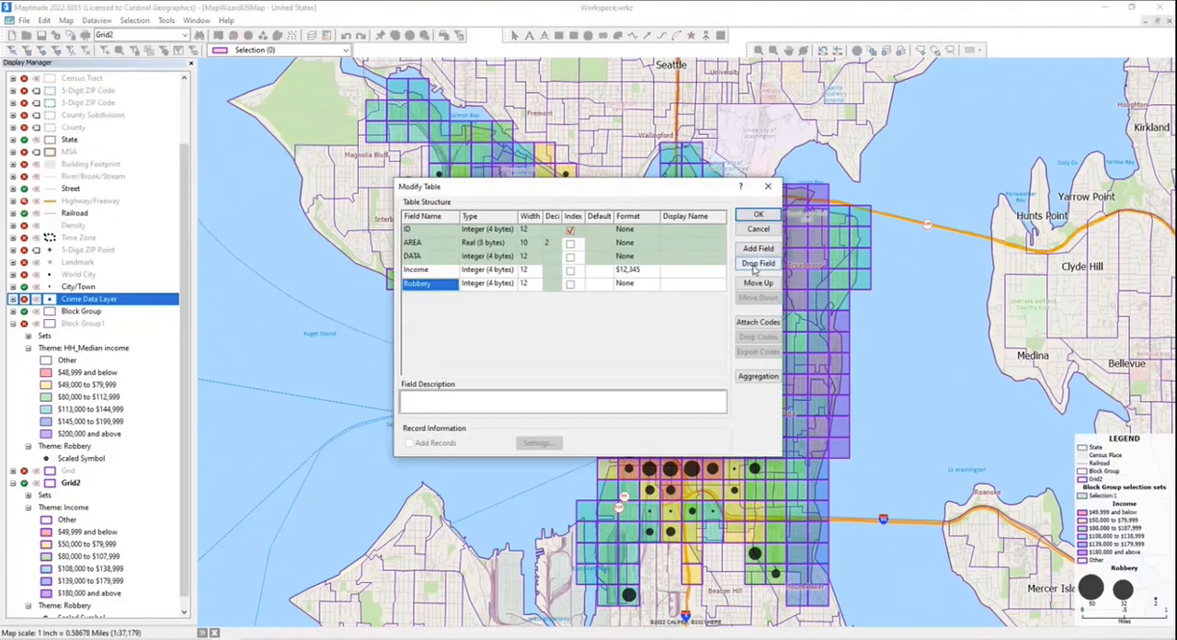
click(756, 248)
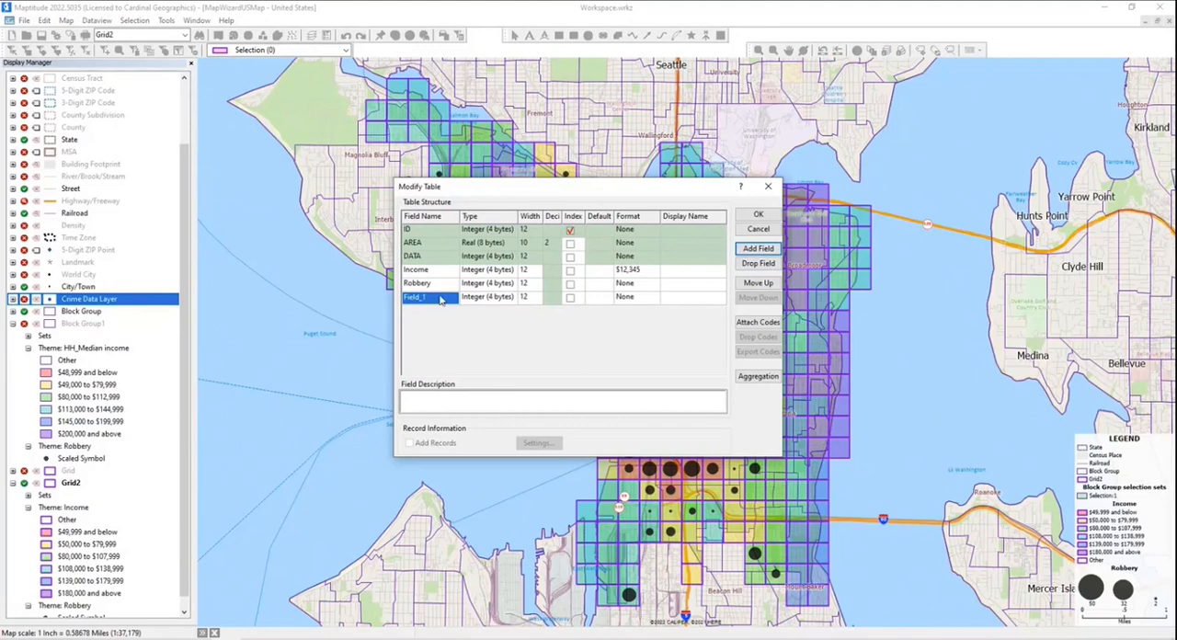
click(440, 300)
key(BackSpace)
key(BackSpace)
key(BackSpace)
key(BackSpace)
key(BackSpace)
key(BackSpace)
key(BackSpace)
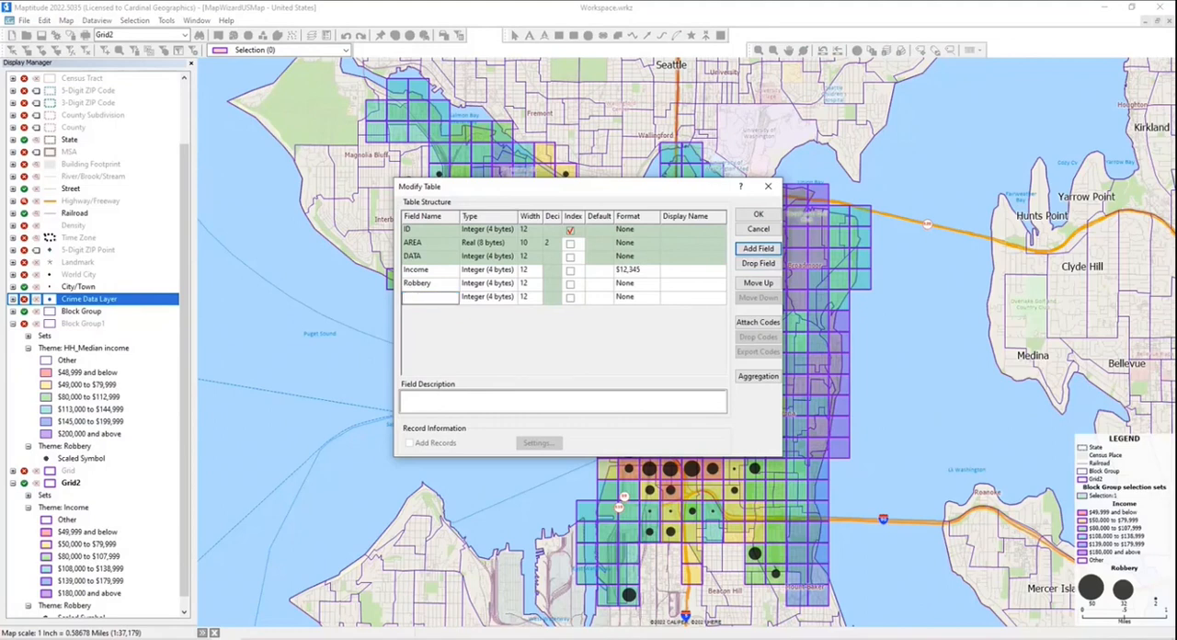
text(MVT)
click(757, 215)
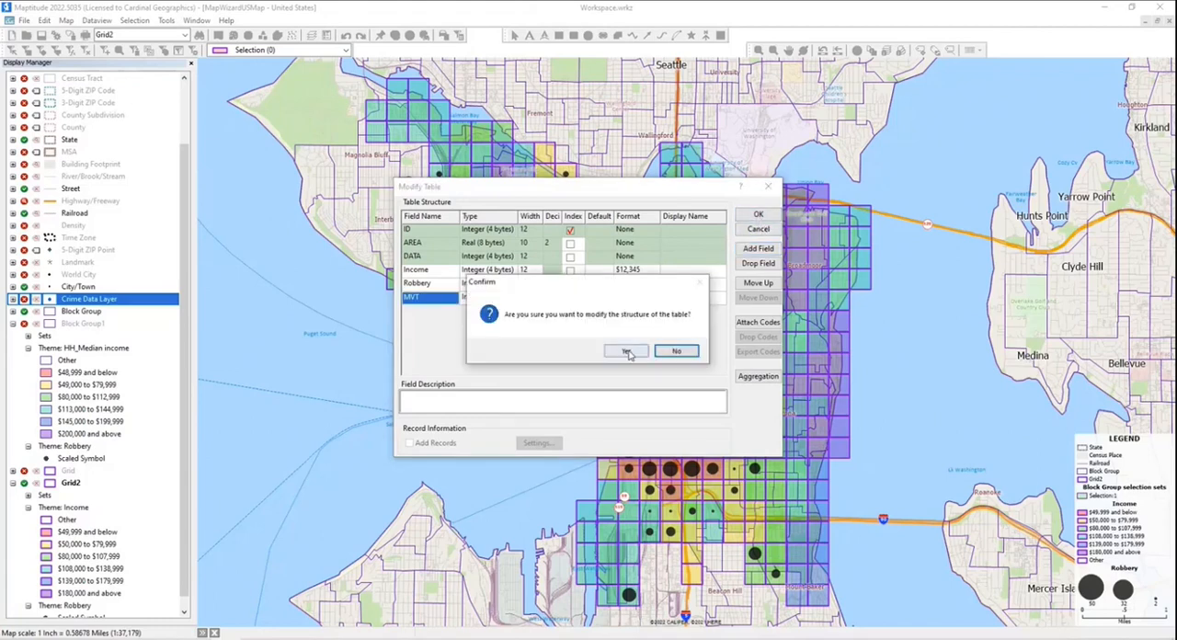
click(626, 351)
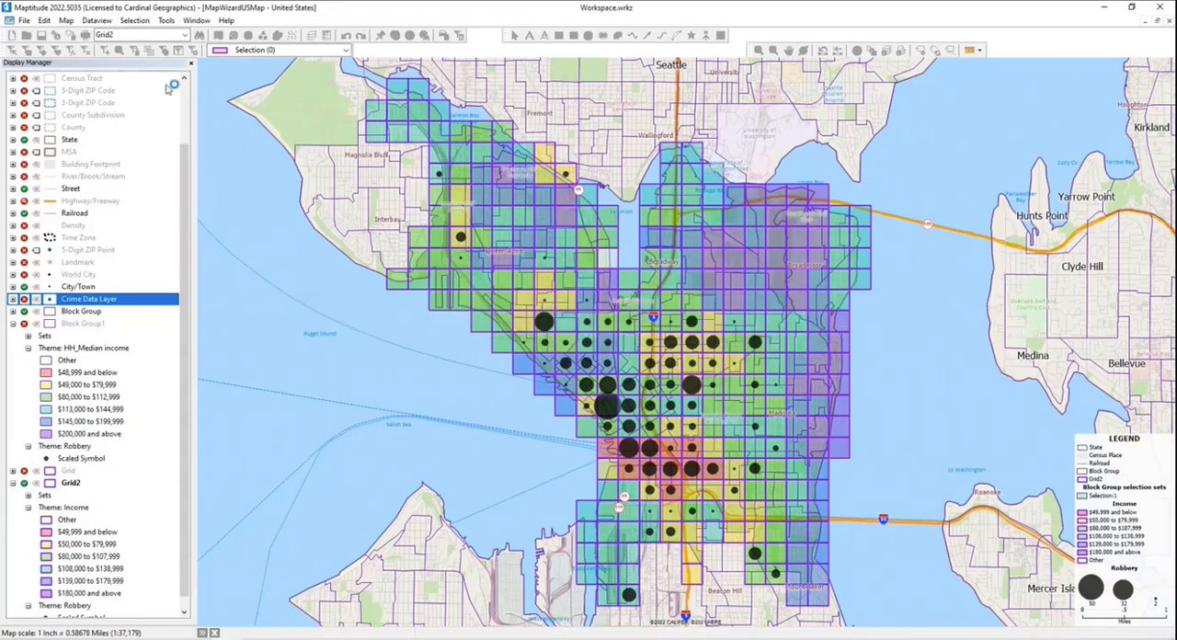